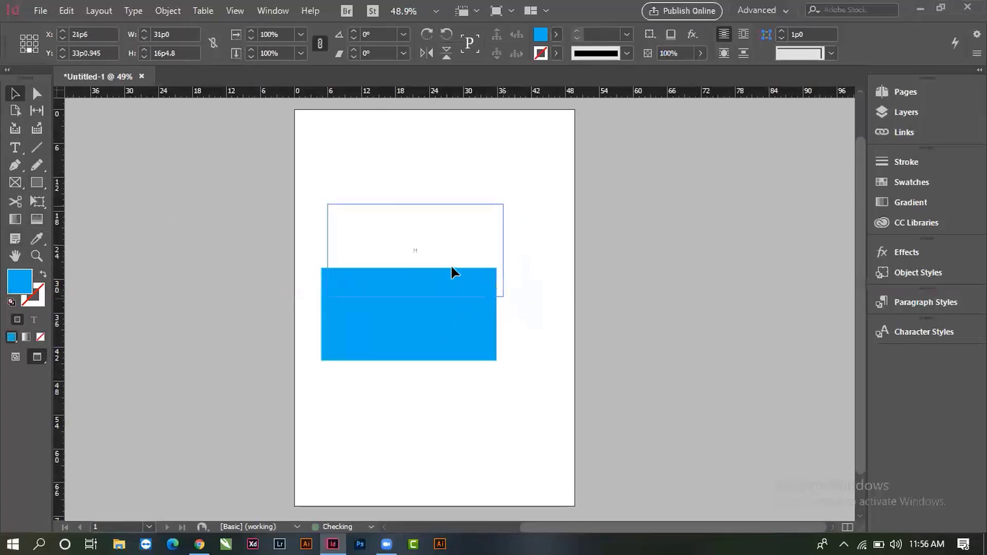
# - Try pulling the blue rectangle's lower-right corner point outward with Direct Selection, and undo the distortion
pyautogui.click(36, 93)
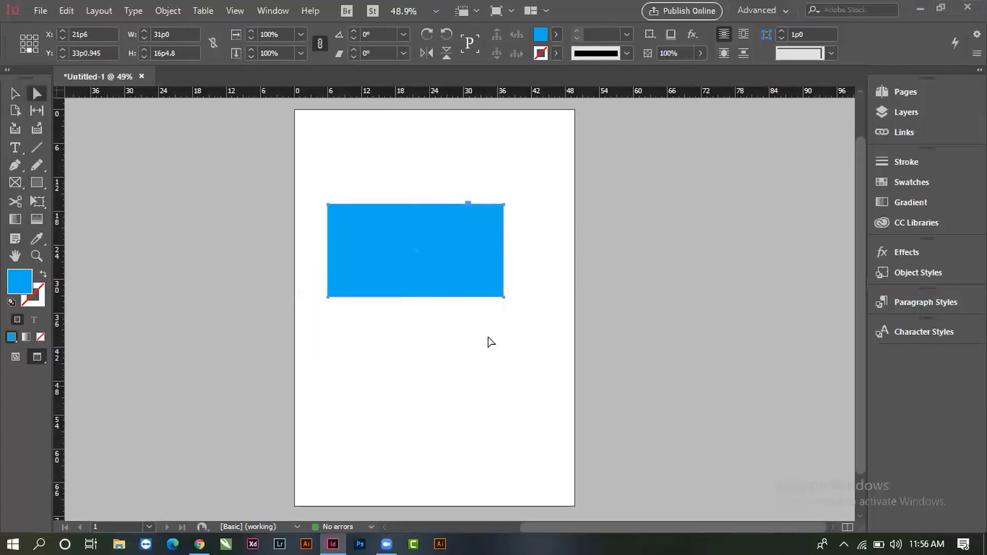
pyautogui.moveTo(465, 330); pyautogui.dragTo(531, 378)
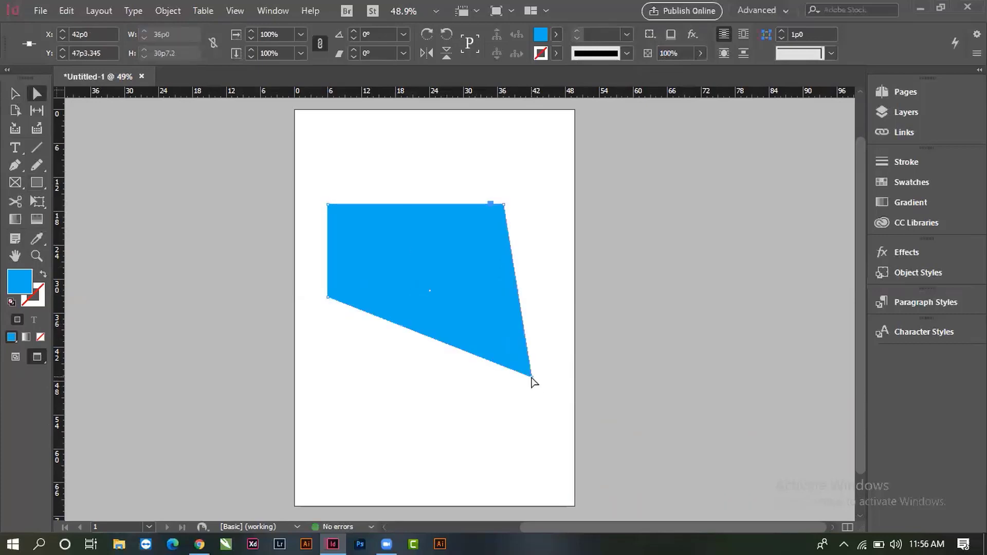
pyautogui.hotkey('ctrl', 'z')
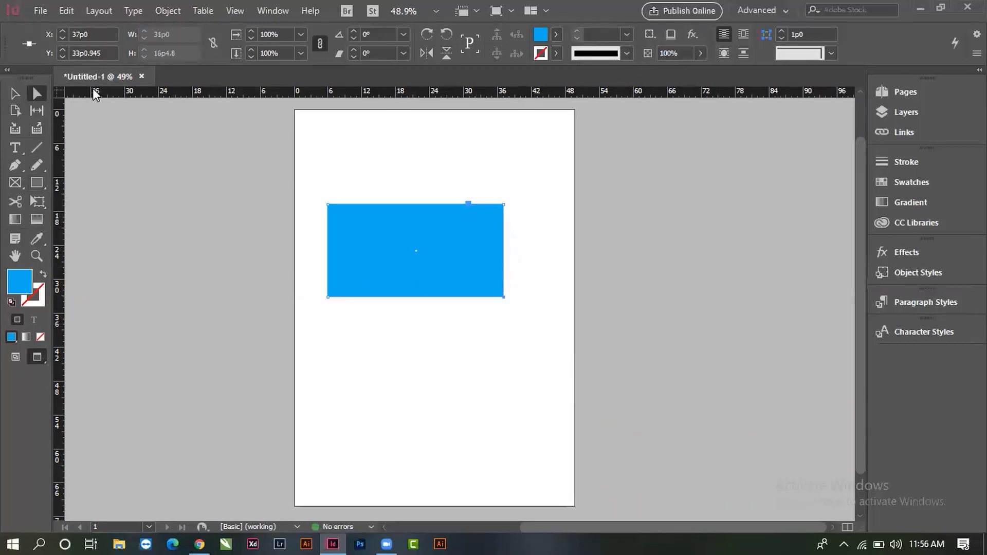
# - Use the Gap tool to move the blue rectangle's left edge inward and its bottom and top edges upward
pyautogui.click(36, 112)
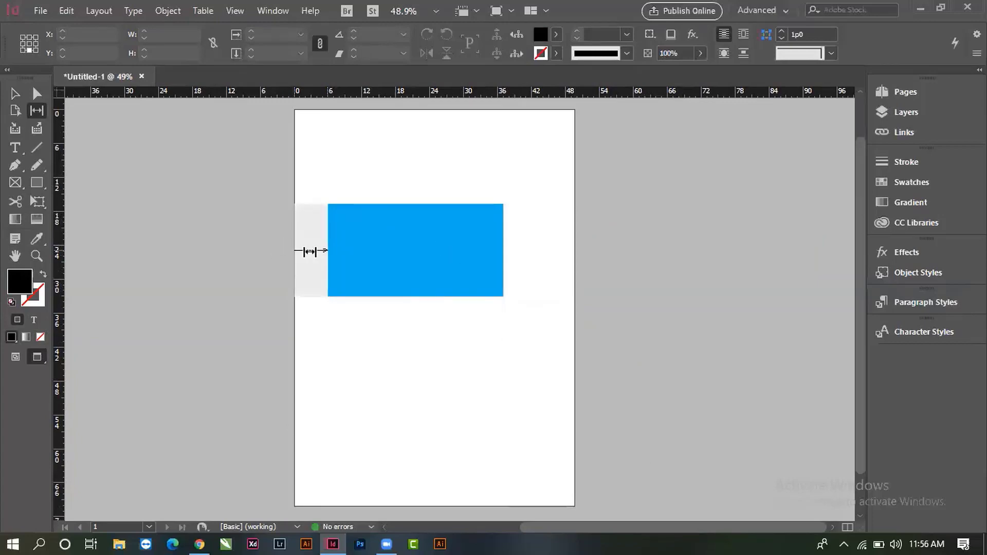
pyautogui.moveTo(311, 257); pyautogui.dragTo(340, 260)
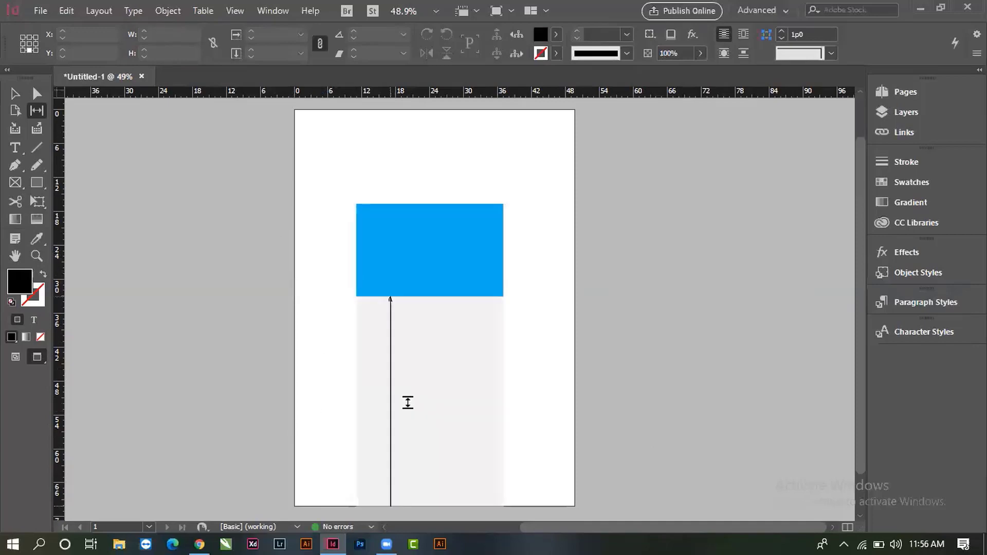
pyautogui.moveTo(447, 440); pyautogui.dragTo(441, 374)
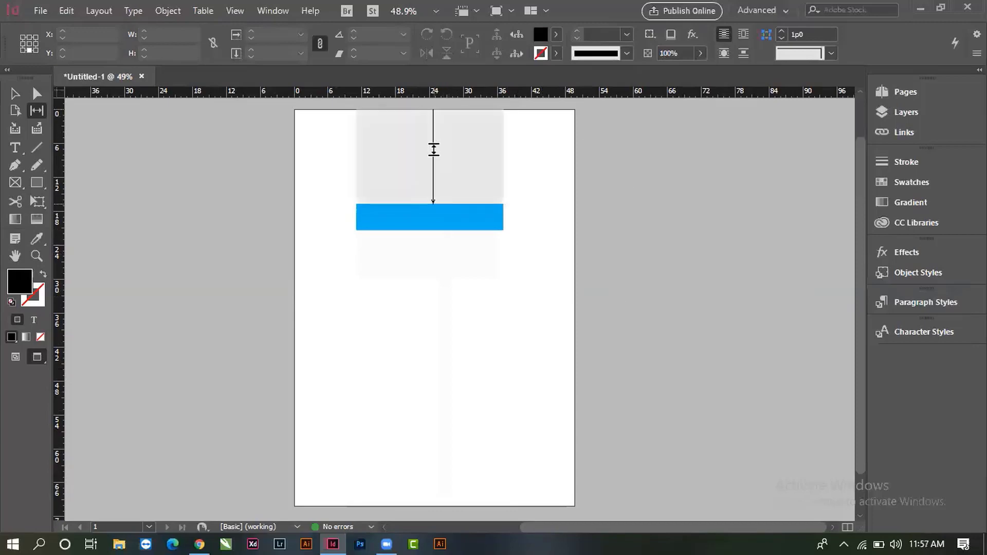
pyautogui.moveTo(434, 169); pyautogui.dragTo(443, 114)
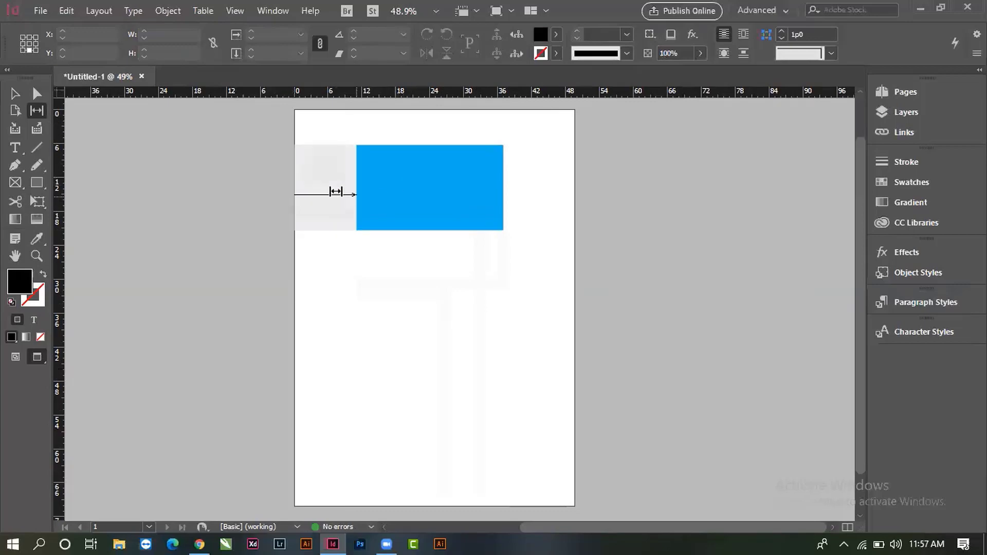
# - Use the Gap tool to extend the blue rectangle to the page's left and top edges and reduce it to a small corner square
pyautogui.moveTo(335, 190); pyautogui.dragTo(272, 185)
pyautogui.moveTo(366, 128); pyautogui.dragTo(402, 237)
pyautogui.moveTo(394, 385); pyautogui.dragTo(394, 282)
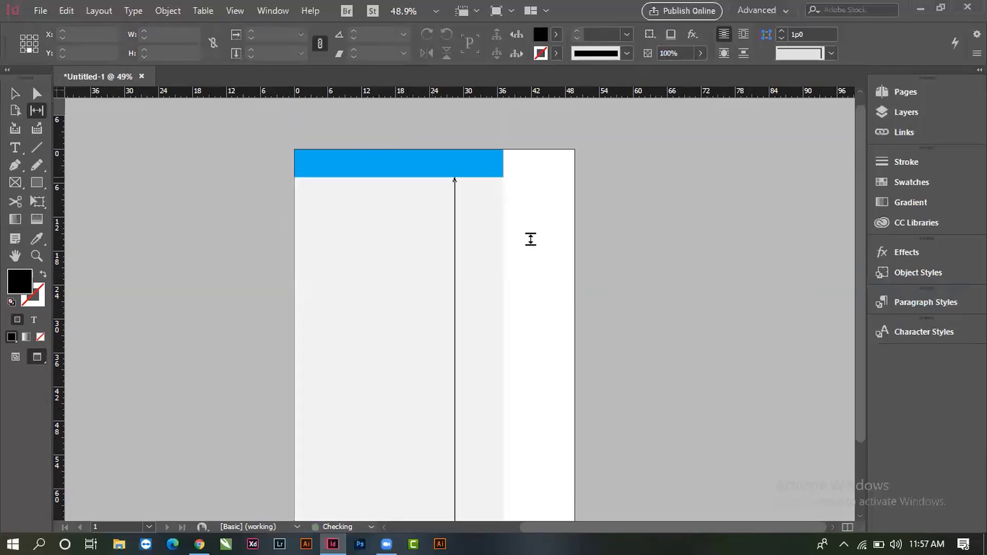
pyautogui.moveTo(539, 163); pyautogui.dragTo(385, 181)
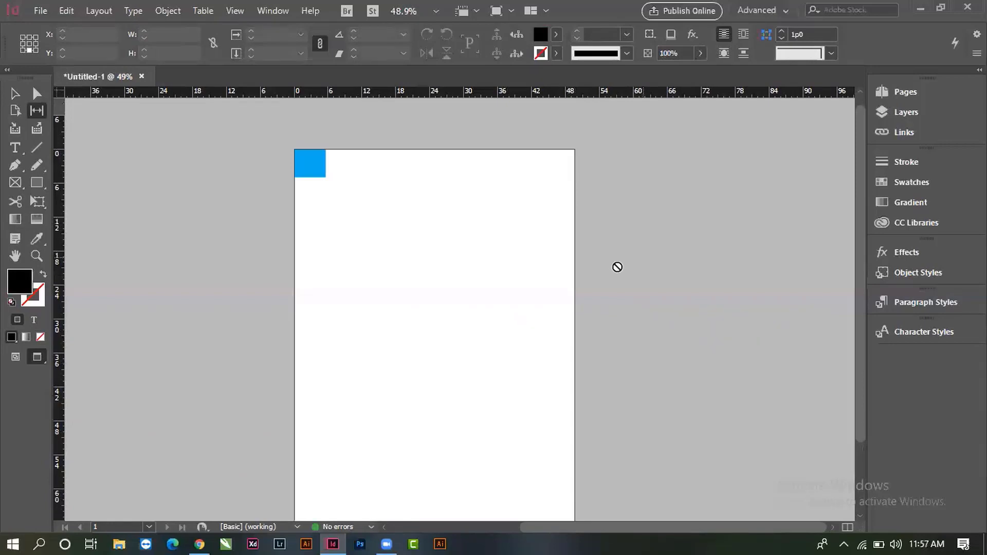
# - Draw a black rectangle about 28p7 wide and 6p10 high mid-page and move it slightly down and left
pyautogui.scroll(-2, 502, 313)
pyautogui.scroll(2, 501, 313)
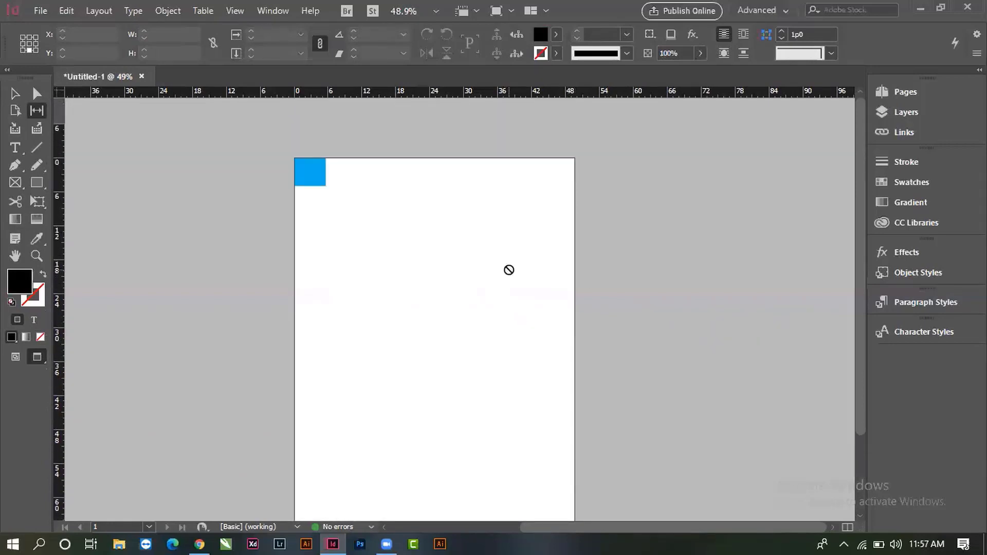
pyautogui.scroll(-1, 509, 269)
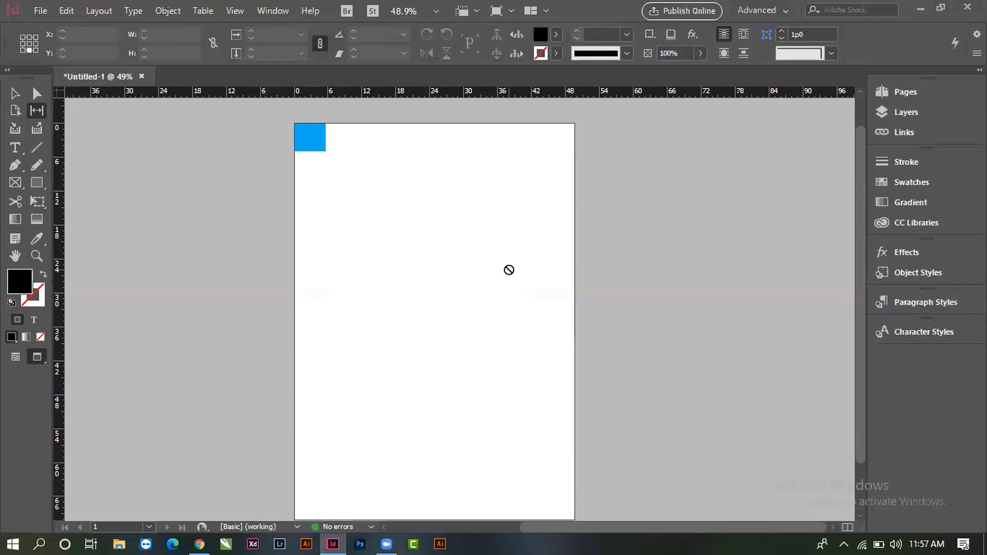
pyautogui.click(36, 183)
pyautogui.moveTo(372, 266)
pyautogui.mouseDown()
pyautogui.moveTo(498, 326)
pyautogui.moveTo(534, 304)
pyautogui.mouseUp()
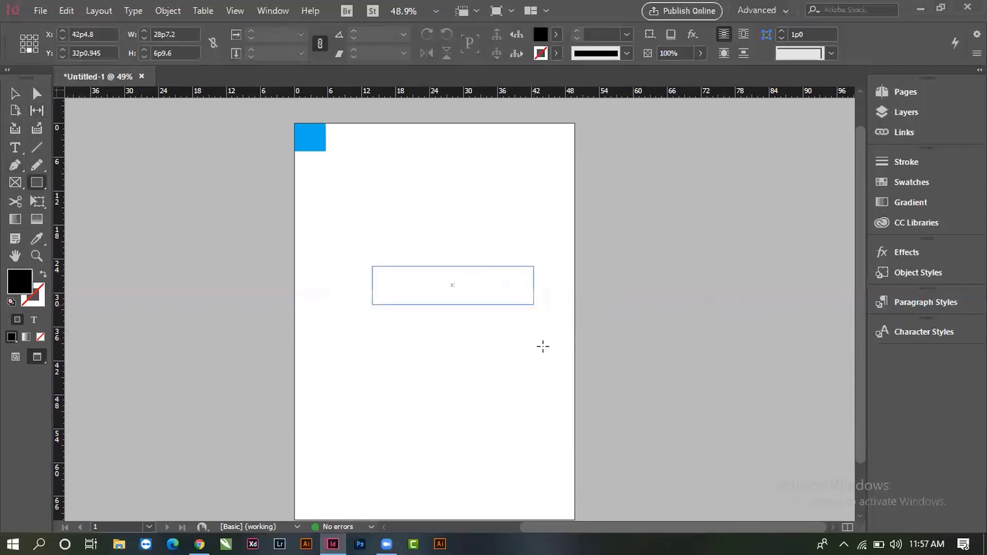
pyautogui.click(14, 95)
pyautogui.moveTo(472, 298); pyautogui.dragTo(451, 333)
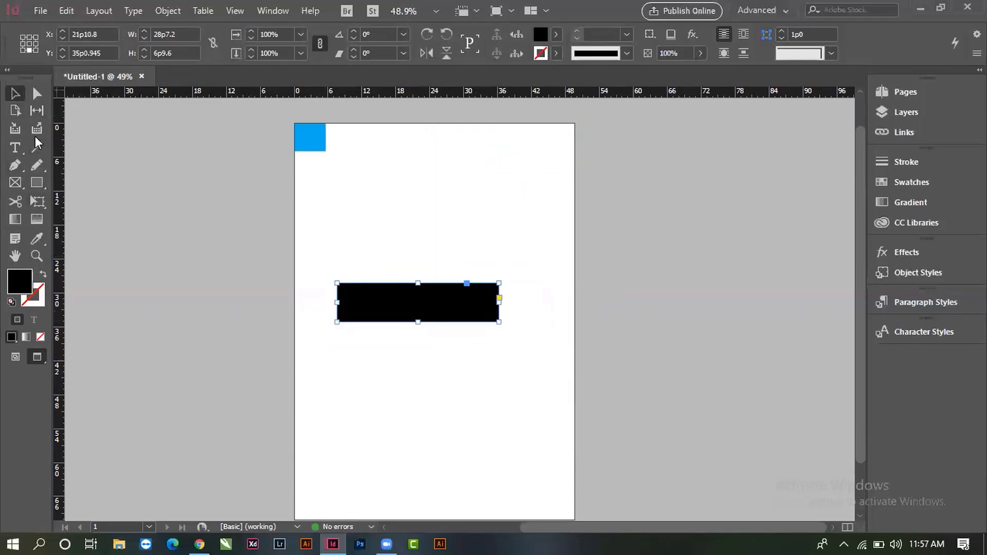
# - Use the Gap tool to reshape the black rectangle into a thin strip spanning the full width of the page's bottom edge
pyautogui.click(36, 110)
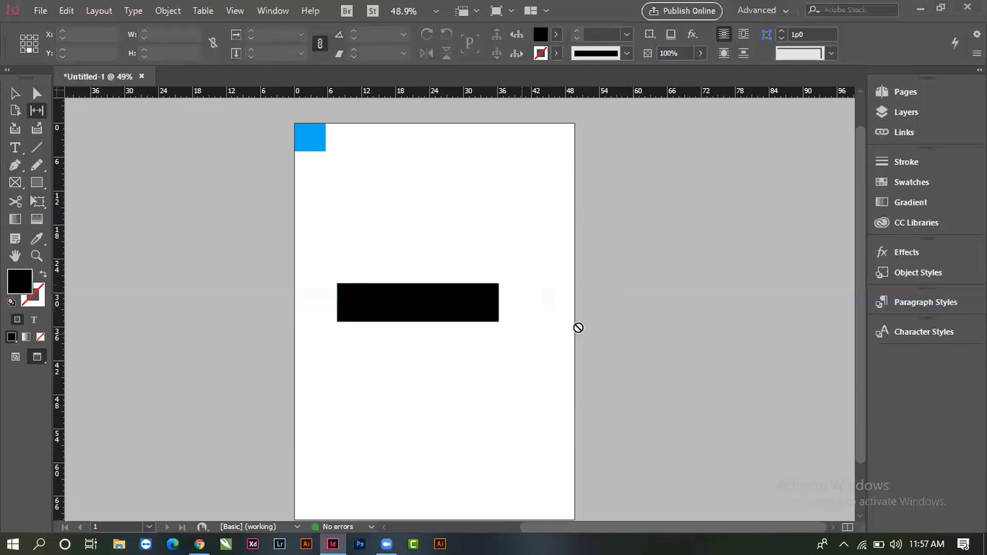
pyautogui.scroll(-2, 458, 275)
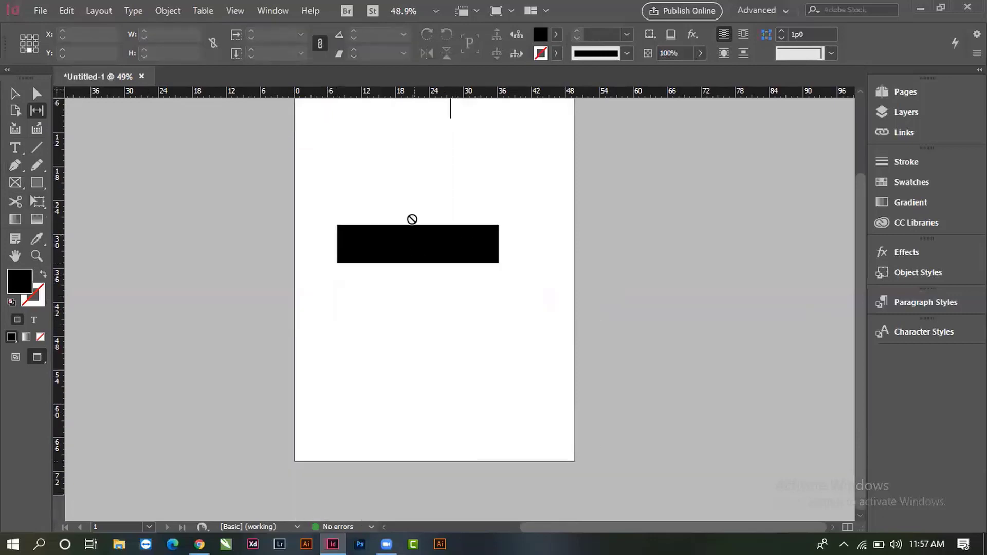
pyautogui.moveTo(412, 276); pyautogui.dragTo(423, 469)
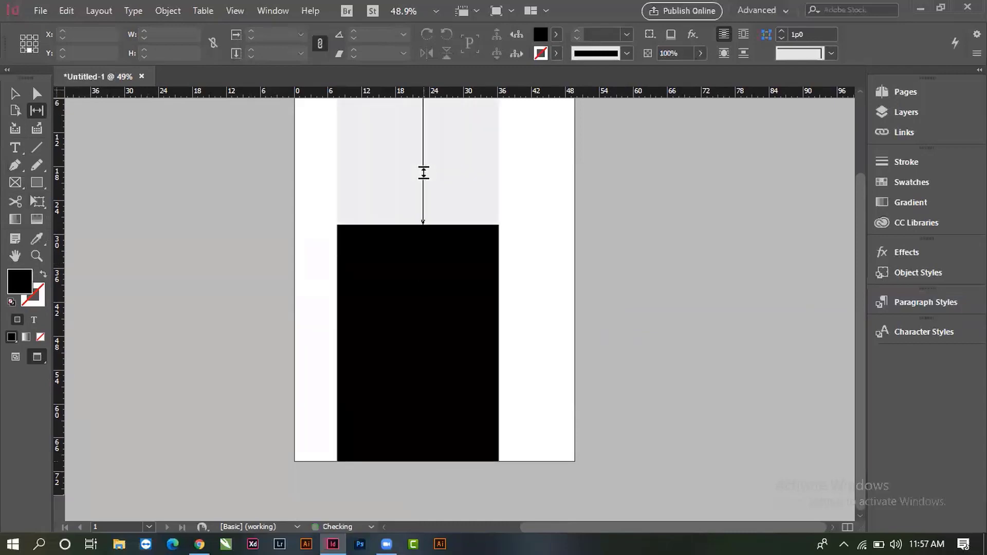
pyautogui.moveTo(423, 172); pyautogui.dragTo(425, 397)
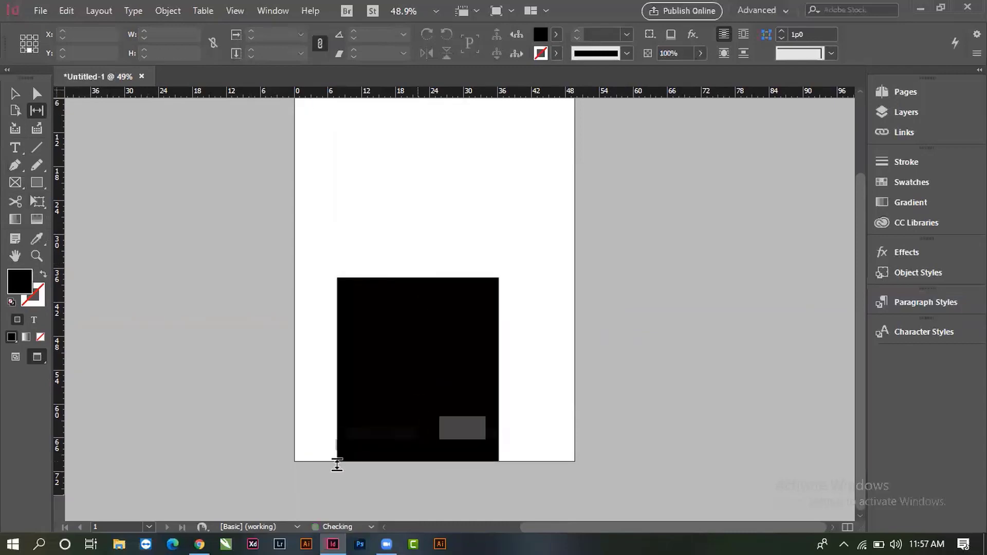
pyautogui.moveTo(327, 452); pyautogui.dragTo(282, 456)
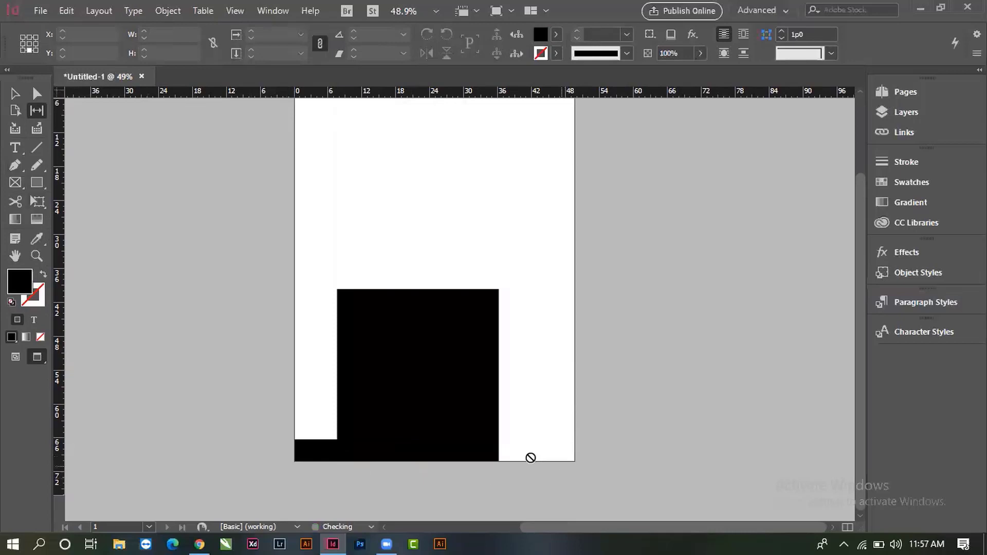
pyautogui.moveTo(519, 453); pyautogui.dragTo(597, 452)
pyautogui.hotkey('ctrl', 'z')
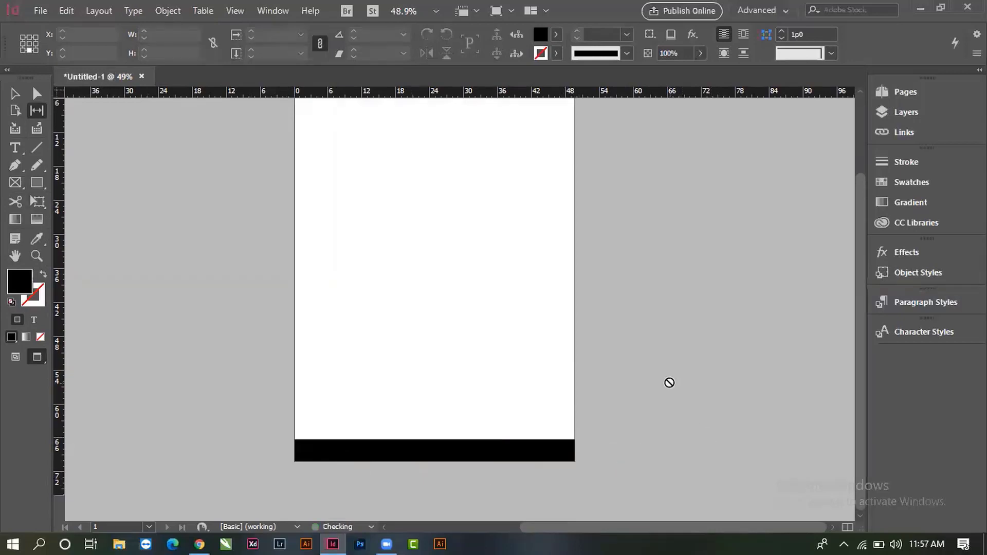
pyautogui.hotkey('ctrl', 'z')
pyautogui.scroll(-3, 669, 382)
pyautogui.scroll(2, 672, 374)
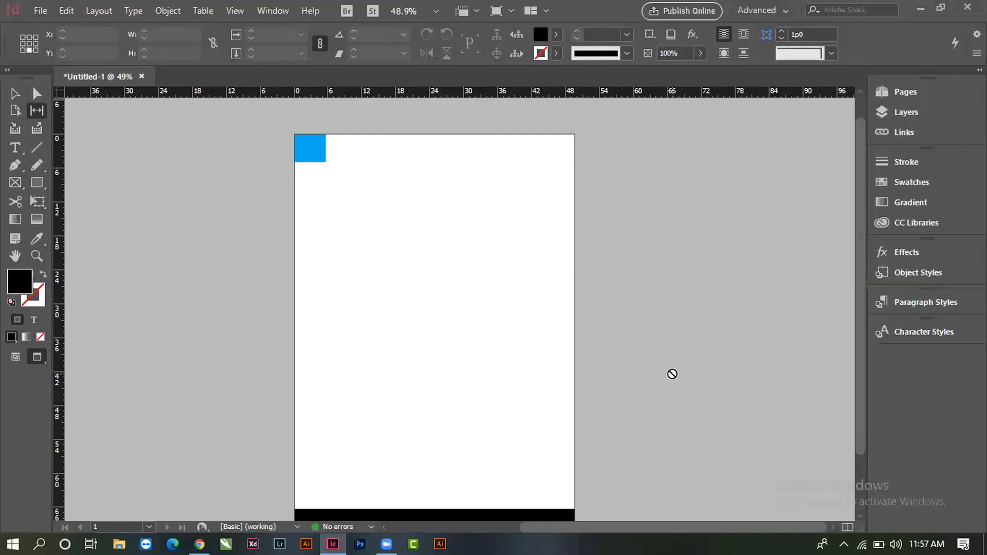
pyautogui.scroll(-1, 671, 374)
pyautogui.scroll(2, 389, 178)
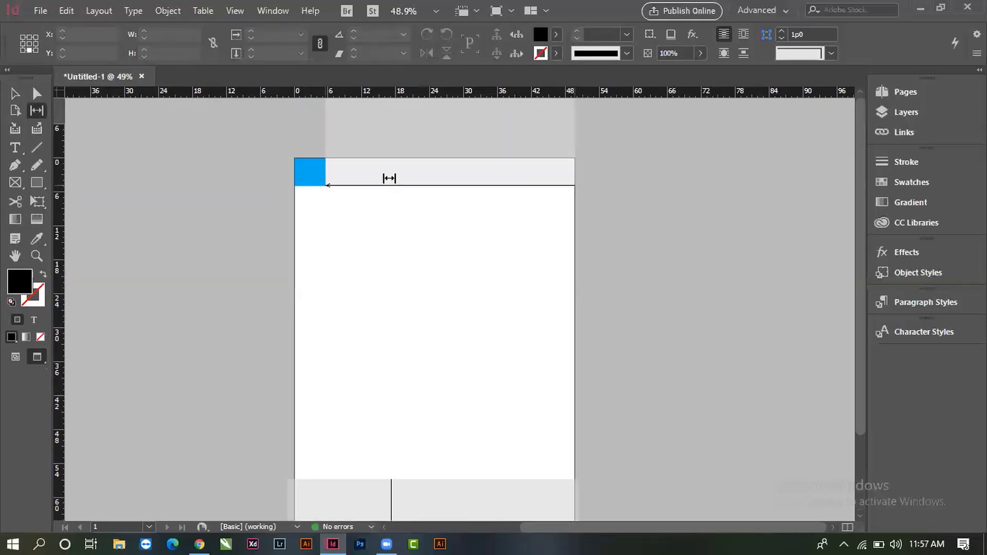
pyautogui.moveTo(389, 178); pyautogui.dragTo(389, 176)
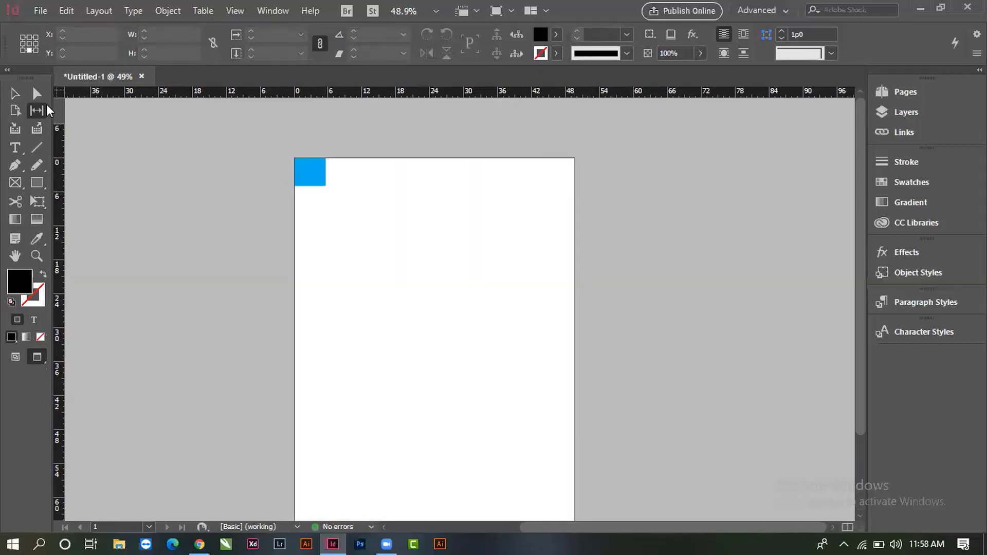
# - Select the A4 page with the Page tool, leaving its size unchanged
pyautogui.click(16, 110)
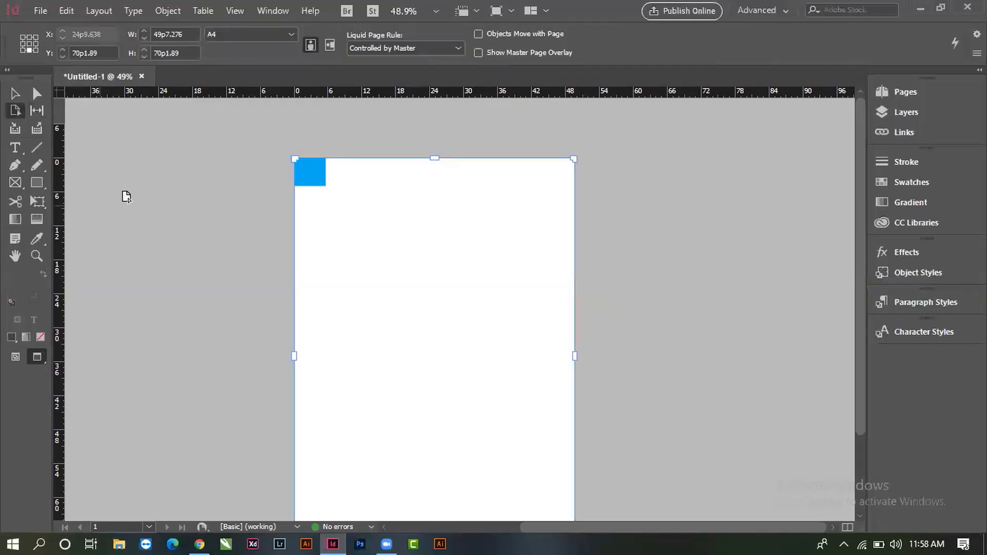
pyautogui.keyDown('ctrl'); pyautogui.keyDown('alt'); pyautogui.click(470, 320); pyautogui.keyUp('alt'); pyautogui.keyUp('ctrl')
pyautogui.keyDown('ctrl'); pyautogui.keyDown('alt'); pyautogui.click(469, 319); pyautogui.keyUp('alt'); pyautogui.keyUp('ctrl')
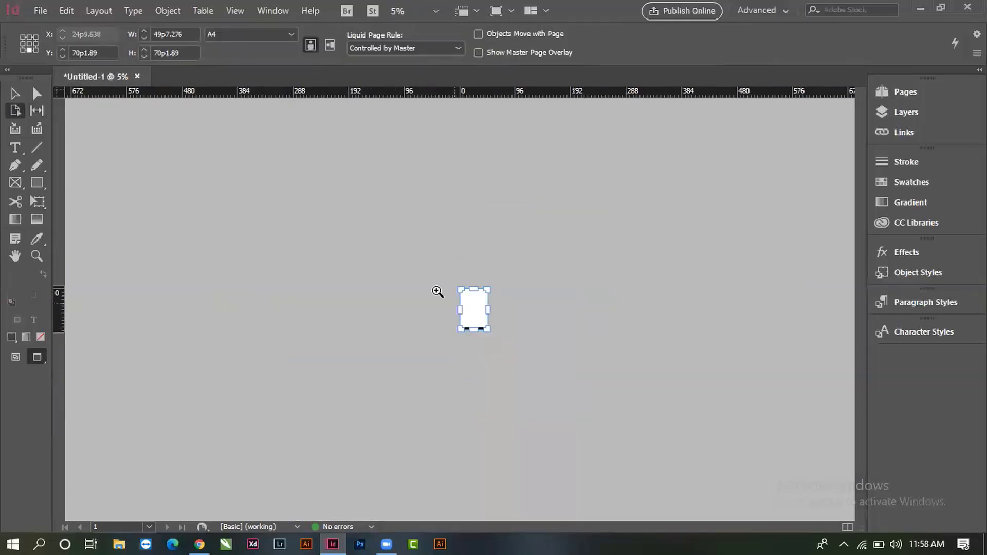
pyautogui.moveTo(414, 268); pyautogui.dragTo(534, 394)
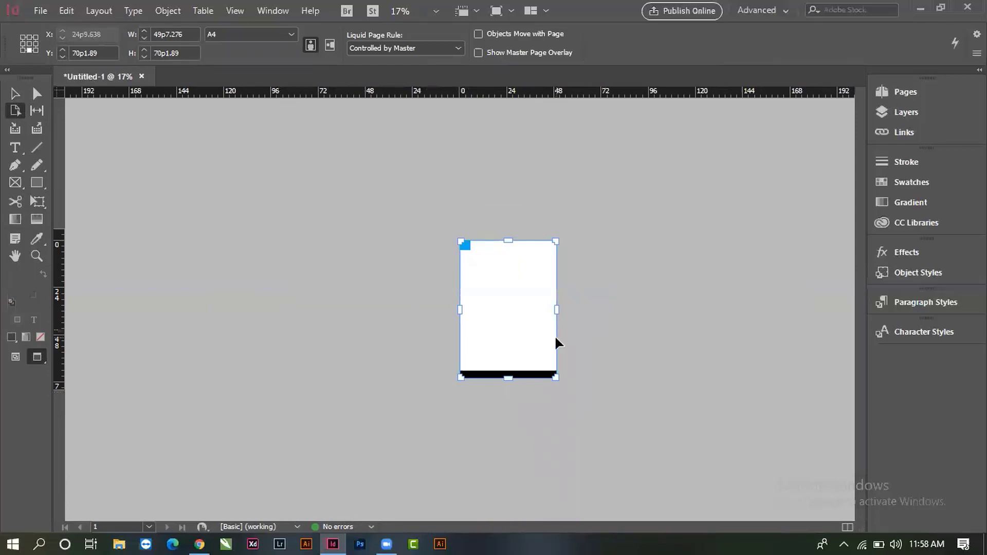
pyautogui.hotkey('ctrl', 'd')
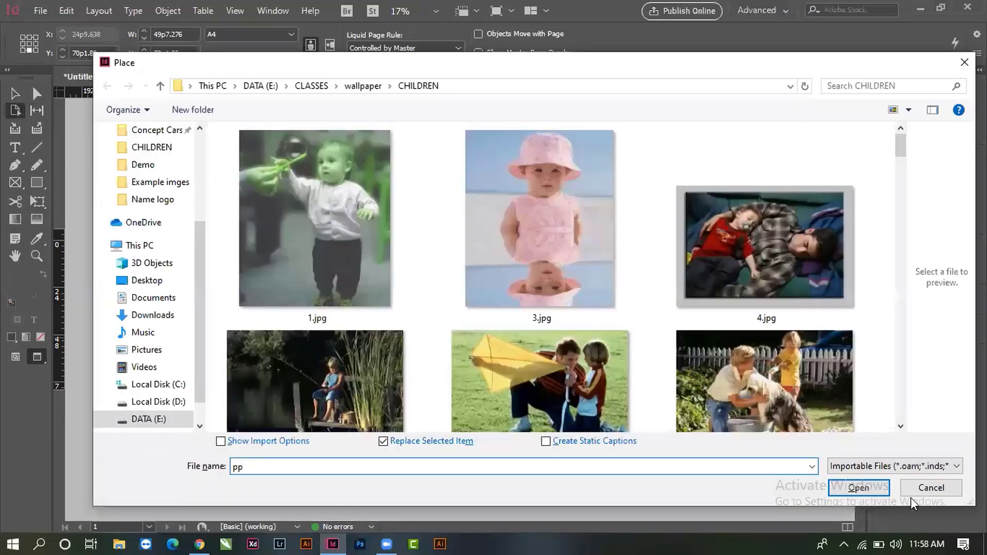
pyautogui.click(918, 491)
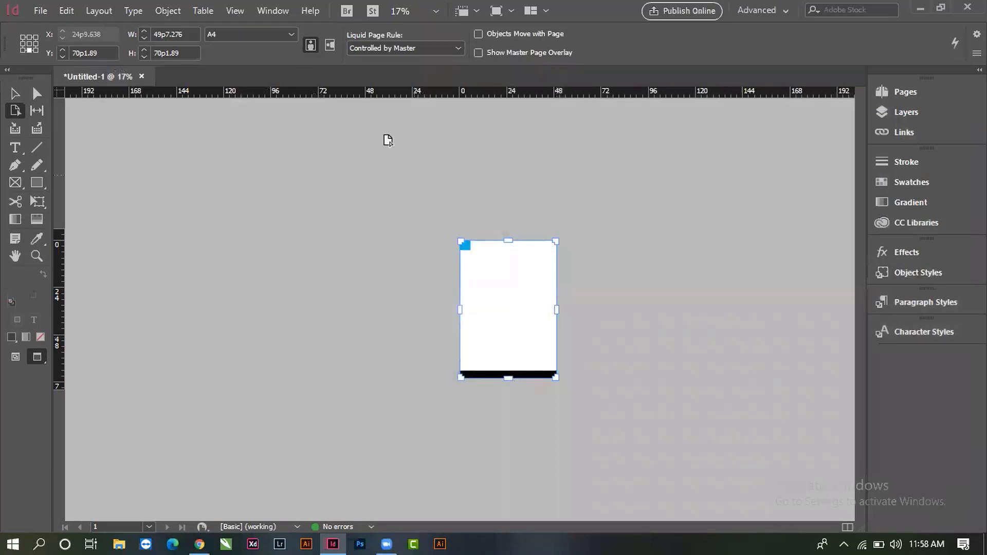
# - Go to page 1 and add two pages after it
pyautogui.click(905, 93)
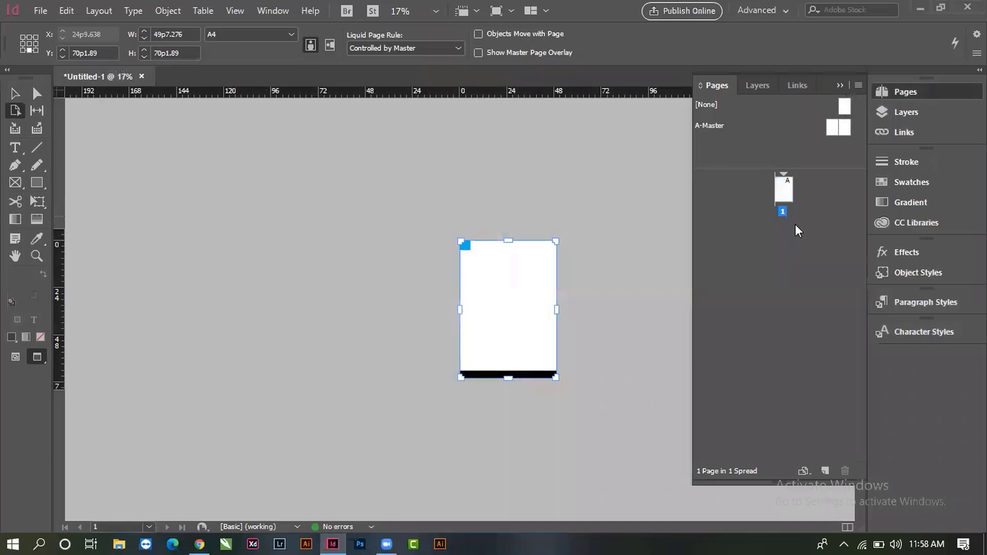
pyautogui.doubleClick(785, 191)
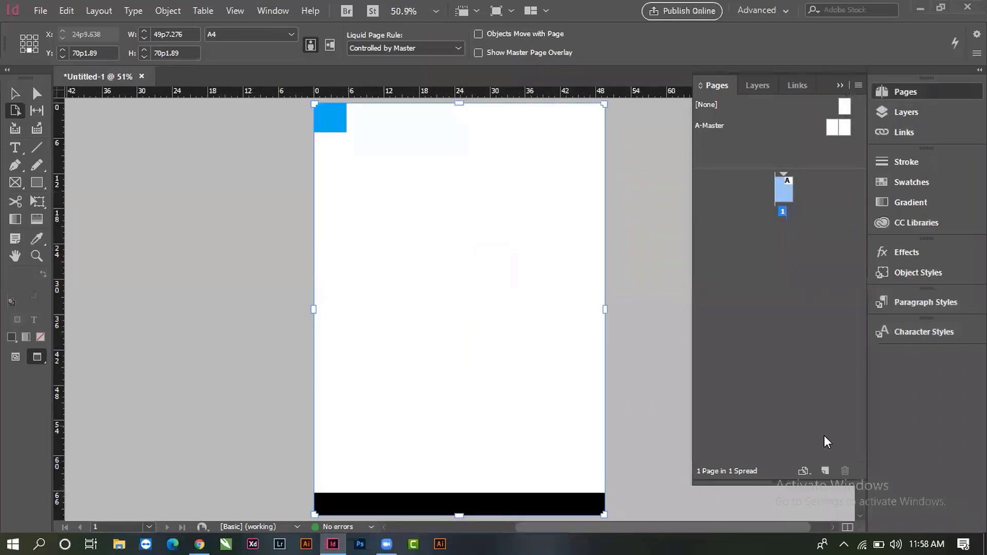
pyautogui.click(824, 473)
pyautogui.click(823, 473)
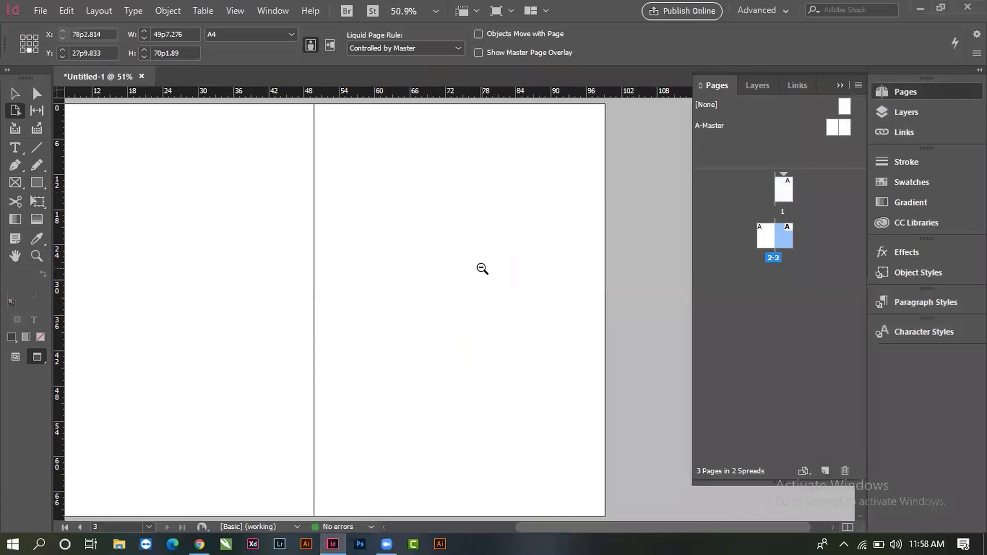
# - Draw a black rectangle about 26p0 wide and 31p0 high on page 3 and move it slightly up and toward the spine
pyautogui.keyDown('ctrl'); pyautogui.keyDown('alt'); pyautogui.click(482, 268); pyautogui.keyUp('alt'); pyautogui.keyUp('ctrl')
pyautogui.scroll(3, 541, 353)
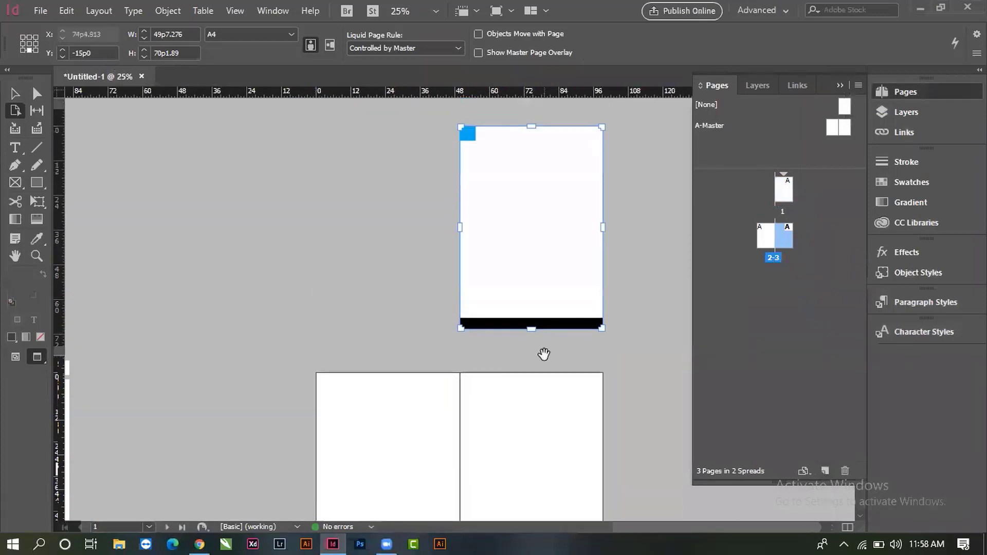
pyautogui.scroll(-3, 559, 298)
pyautogui.click(500, 343)
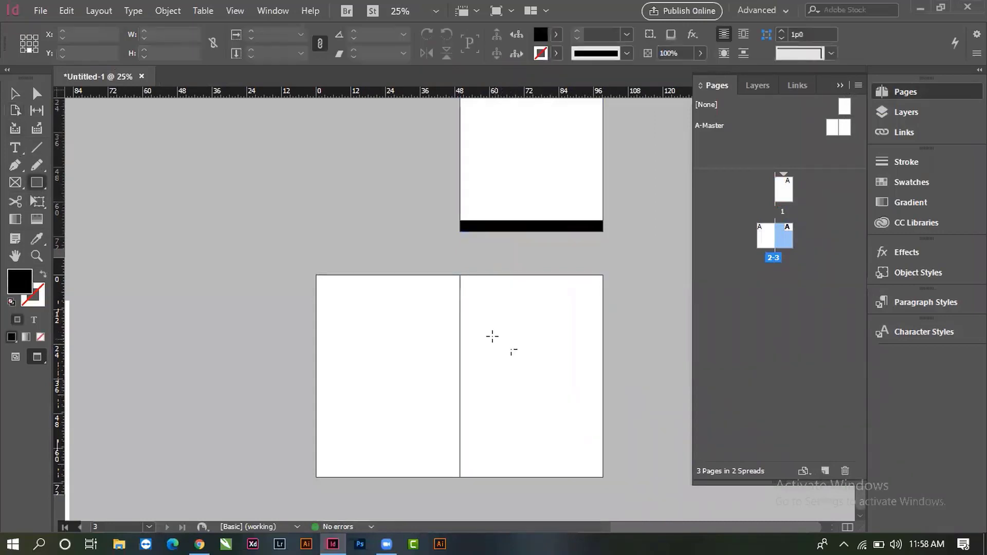
pyautogui.moveTo(491, 334); pyautogui.dragTo(567, 422)
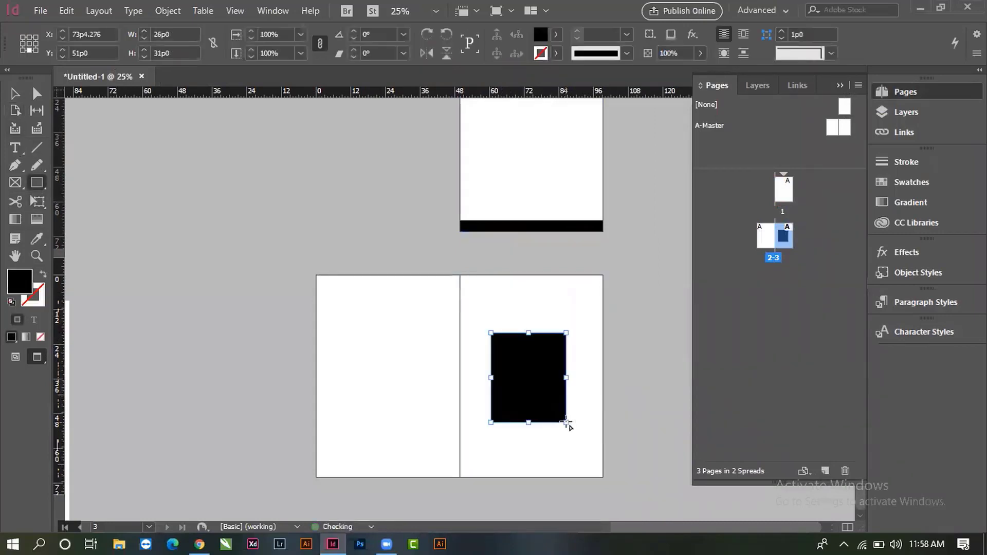
pyautogui.click(14, 92)
pyautogui.click(183, 187)
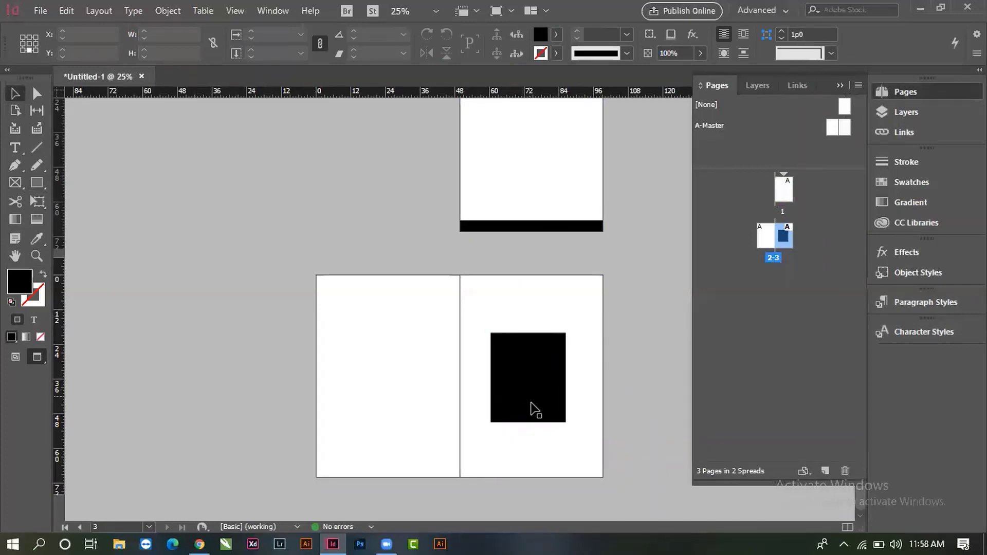
pyautogui.moveTo(531, 403); pyautogui.dragTo(549, 362)
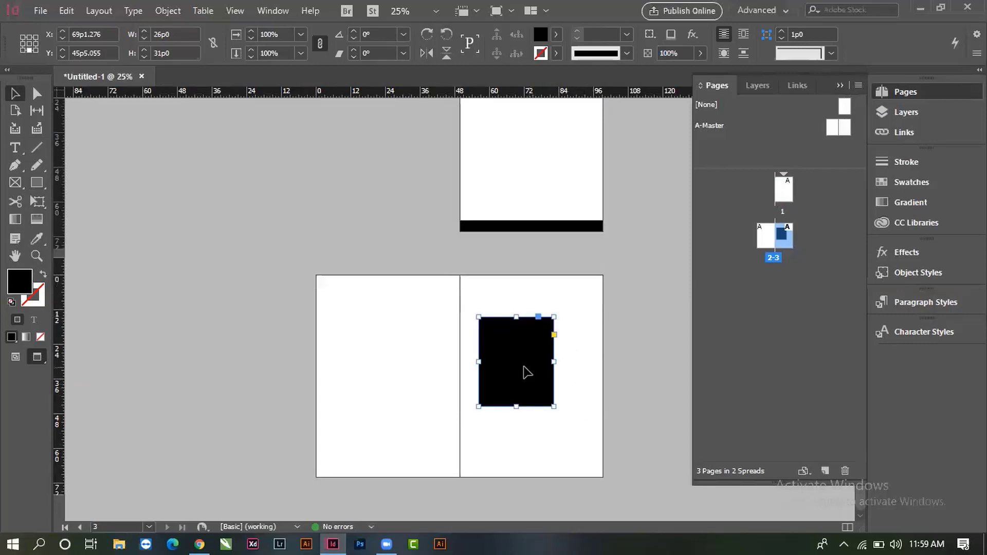
# - Nudge the black rectangle on page 3 slightly away from the spine and use the Page tool to shift page 3 above page 2
pyautogui.moveTo(524, 367); pyautogui.dragTo(532, 369)
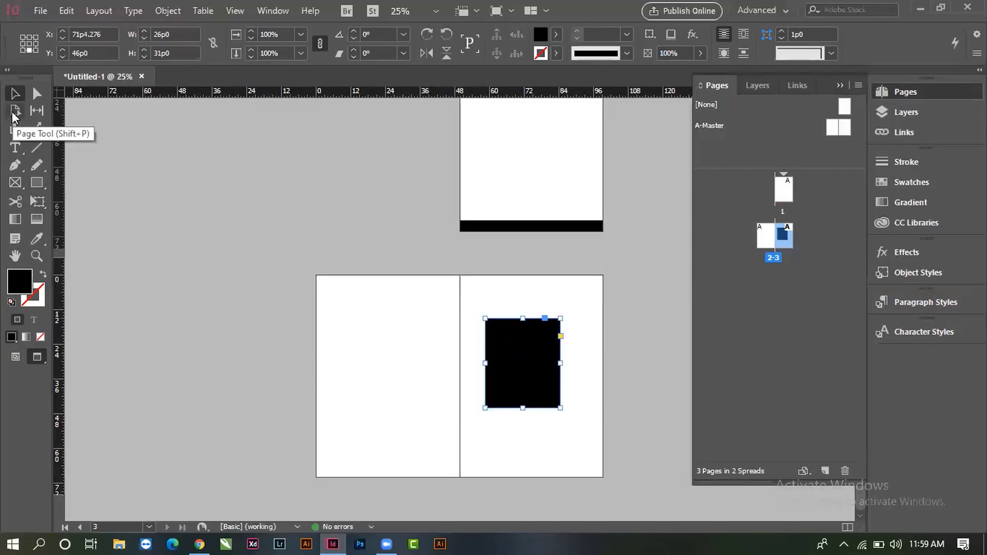
pyautogui.click(15, 111)
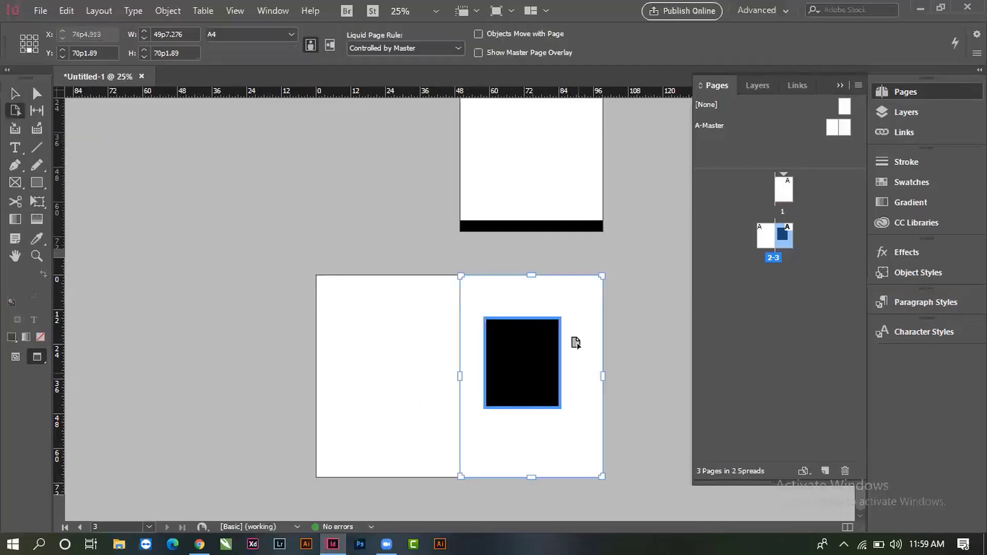
pyautogui.moveTo(573, 342); pyautogui.dragTo(590, 475)
pyautogui.scroll(-5, 557, 334)
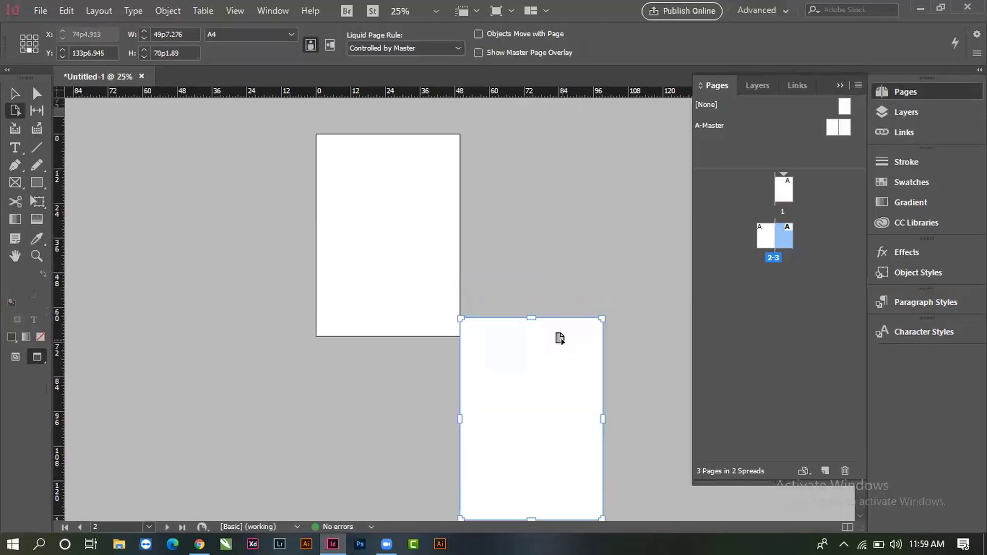
pyautogui.moveTo(545, 308); pyautogui.dragTo(548, 349)
pyautogui.moveTo(553, 389); pyautogui.dragTo(548, 368)
pyautogui.moveTo(558, 428); pyautogui.dragTo(595, 299)
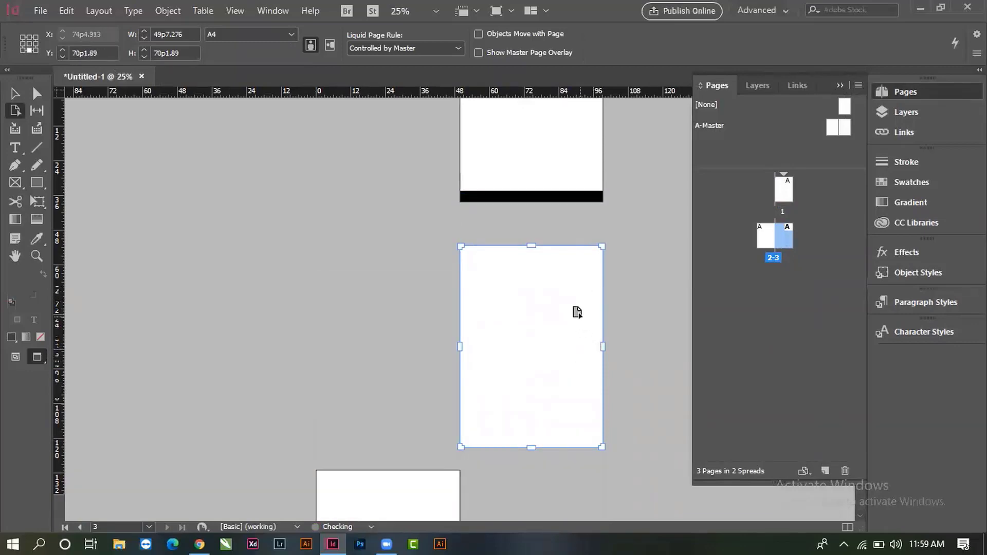
# - Select the black rectangle left on the pasteboard, move it onto the middle of page 2, and deselect it
pyautogui.click(13, 94)
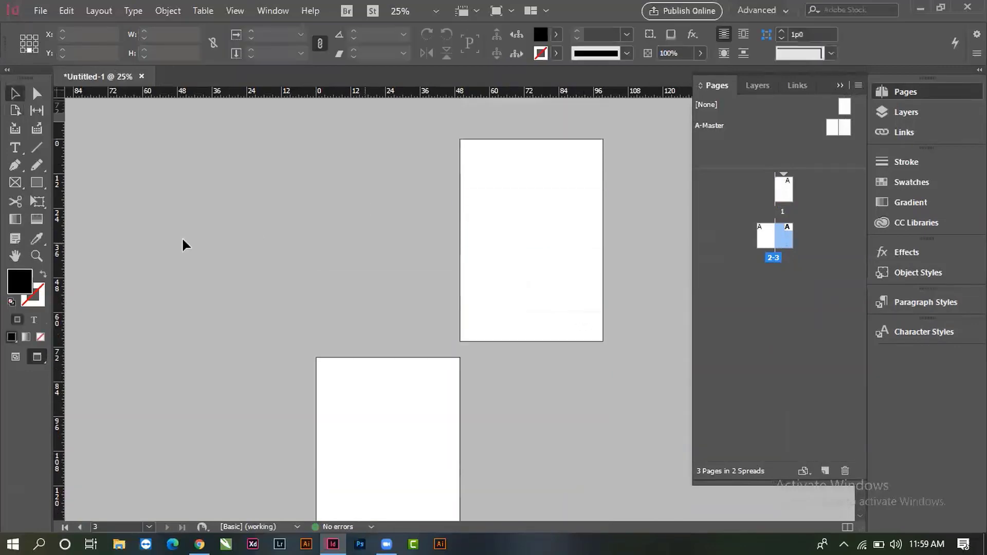
pyautogui.scroll(-2, 215, 255)
pyautogui.hotkey('ctrl', 'a')
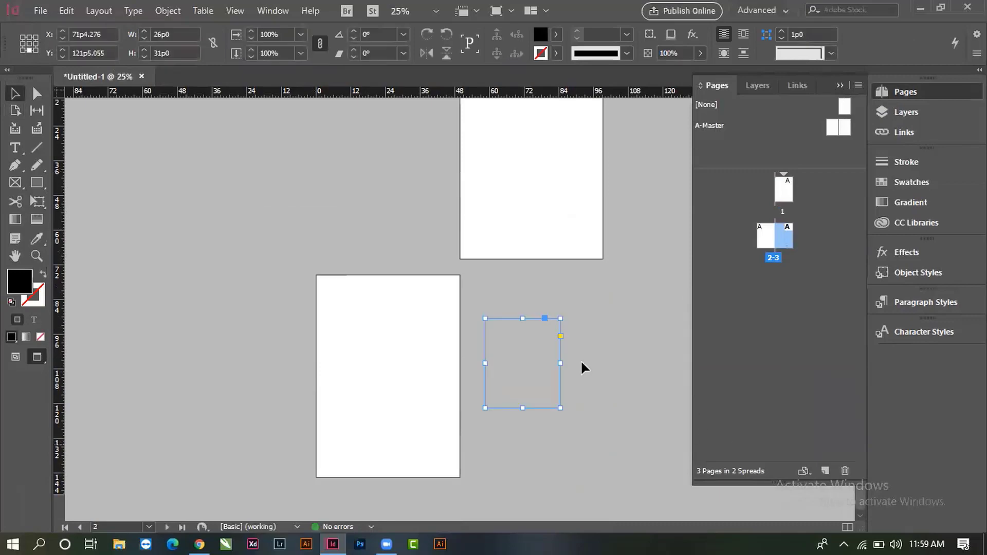
pyautogui.moveTo(519, 360); pyautogui.dragTo(380, 360)
pyautogui.click(575, 407)
# - Examine how pages 1, 2 and 3 are positioned relative to each other in the document
pyautogui.scroll(2, 523, 236)
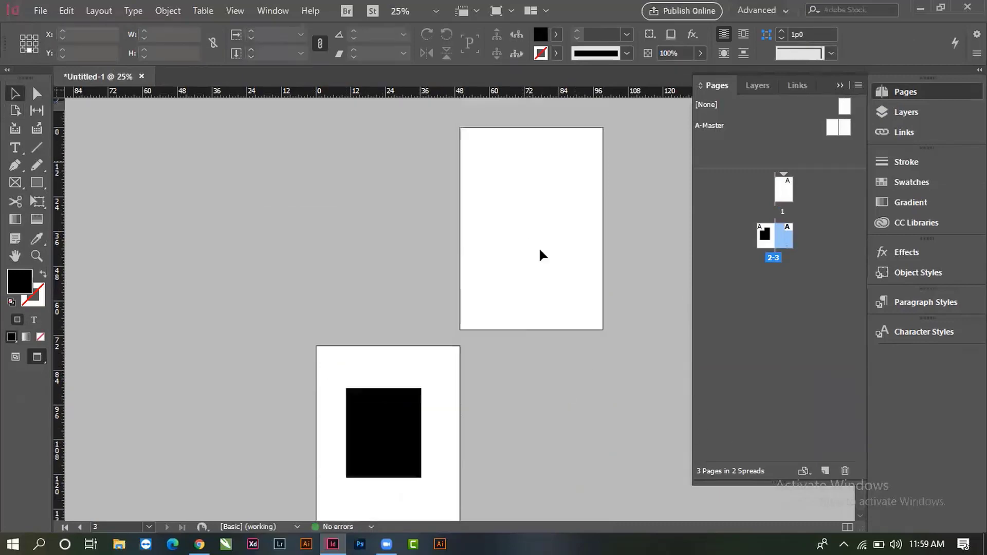
pyautogui.scroll(-4, 539, 254)
pyautogui.scroll(-3, 542, 259)
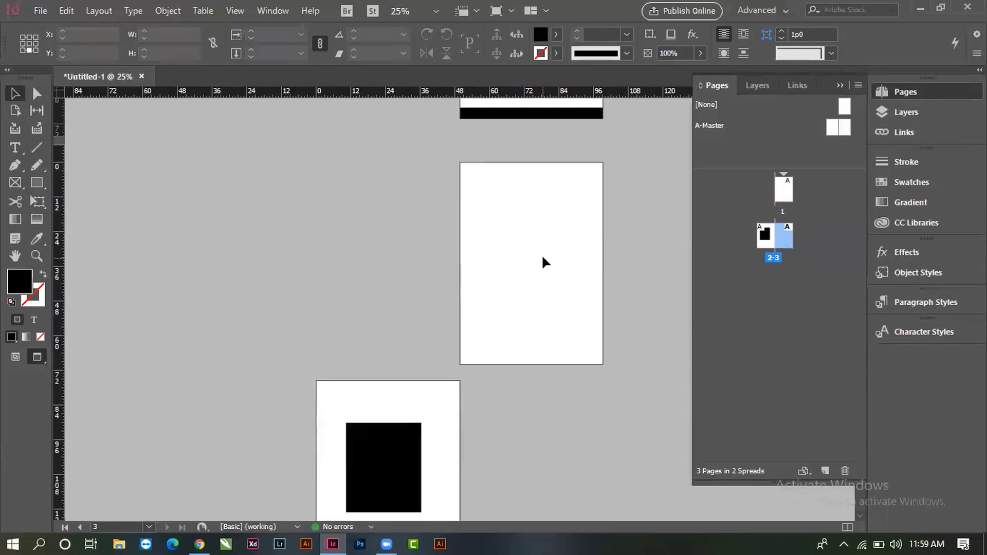
pyautogui.scroll(3, 449, 343)
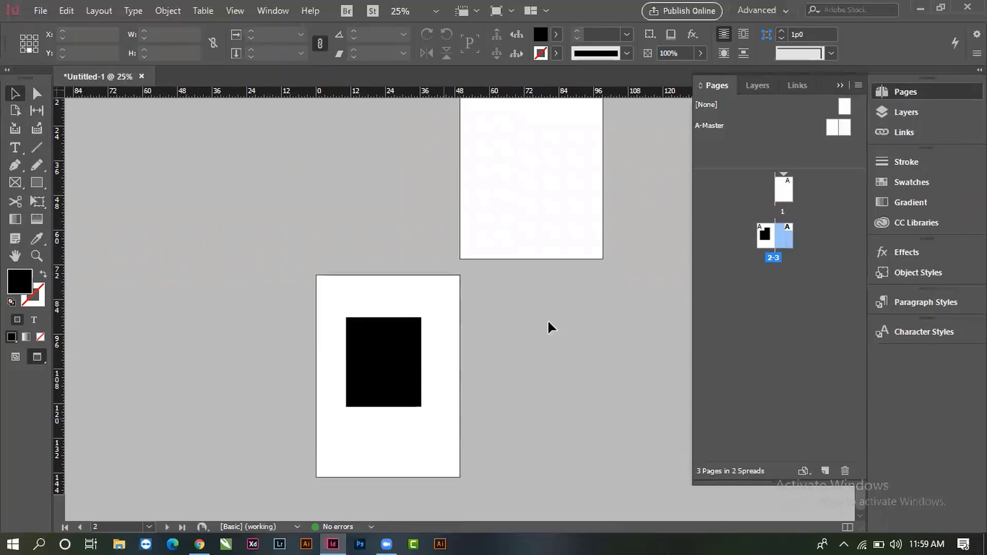
pyautogui.scroll(3, 555, 313)
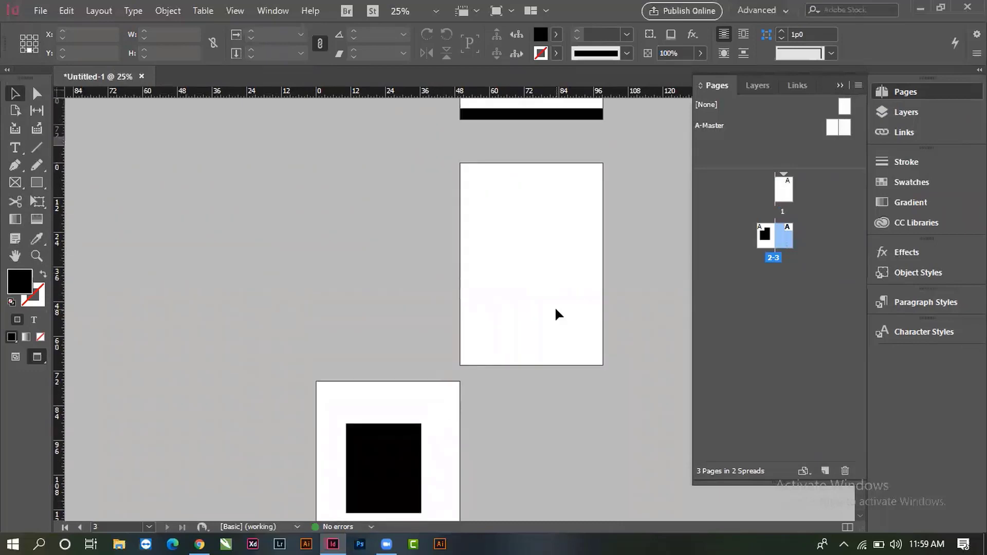
pyautogui.scroll(4, 543, 338)
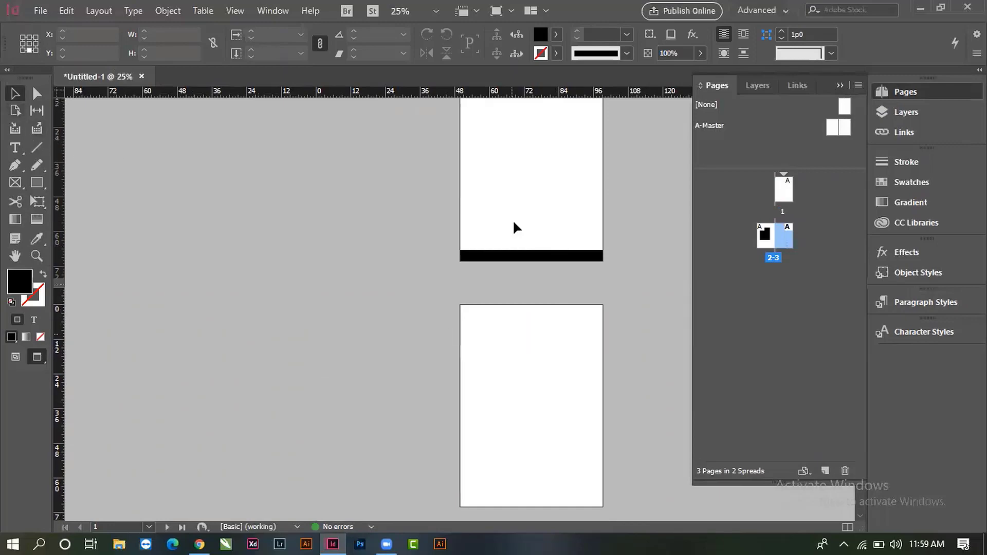
pyautogui.scroll(-3, 556, 293)
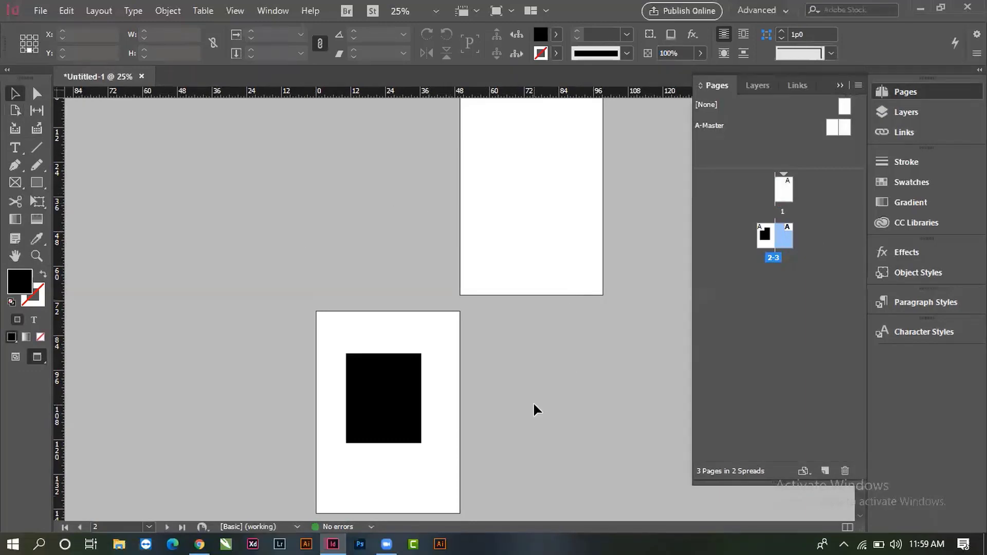
pyautogui.scroll(2, 533, 402)
pyautogui.scroll(-3, 545, 360)
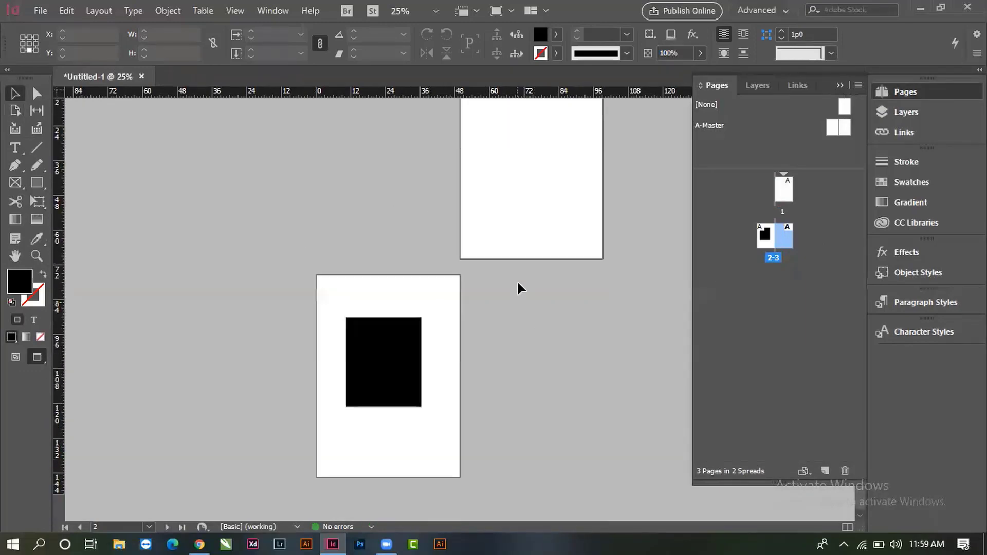
pyautogui.scroll(1, 530, 324)
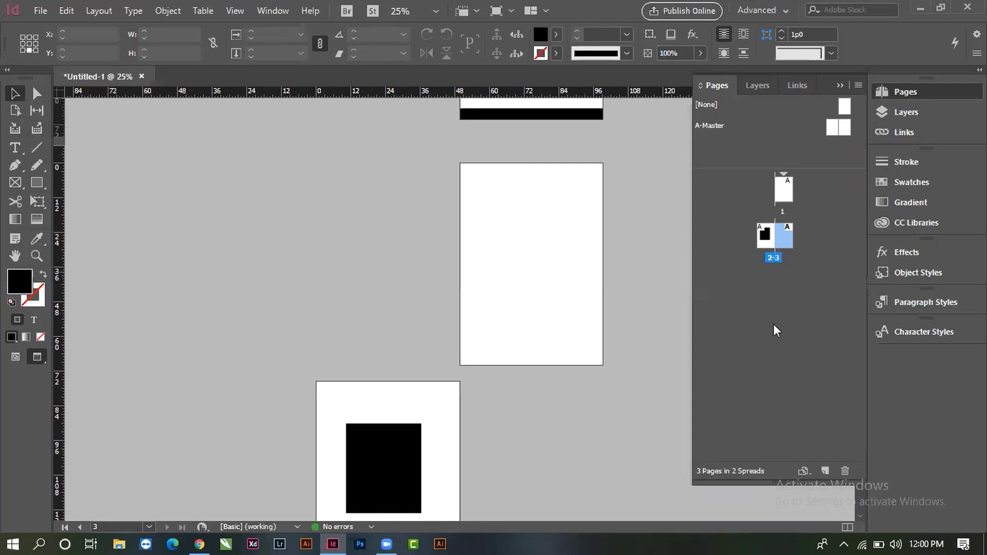
# - Add ten new pages after page 3, extending the document to page 13
pyautogui.click(824, 470)
pyautogui.click(824, 471)
pyautogui.click(824, 471)
pyautogui.click(824, 471)
pyautogui.click(825, 470)
pyautogui.click(825, 471)
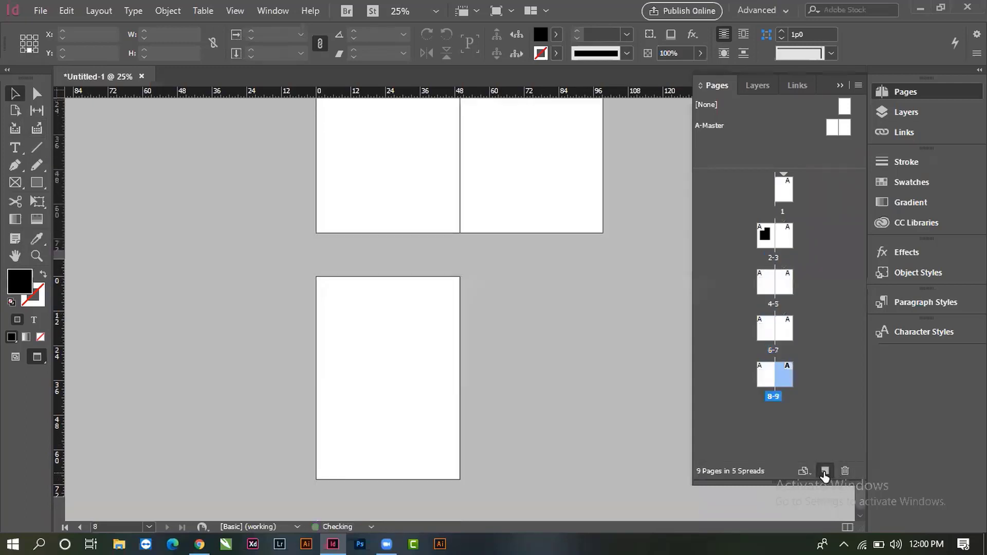
pyautogui.click(825, 471)
pyautogui.click(824, 471)
pyautogui.click(824, 471)
pyautogui.click(825, 471)
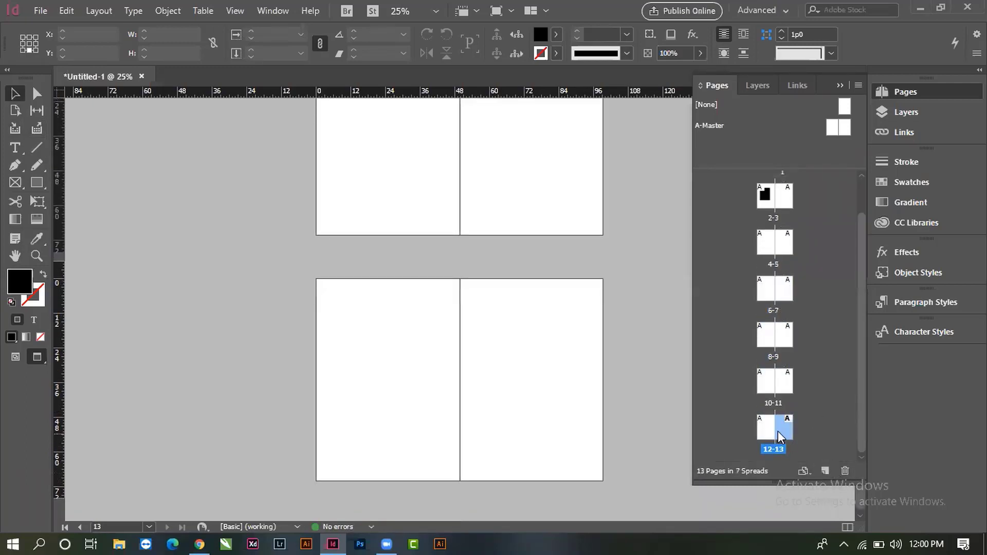
pyautogui.hotkey('ctrl', '=')
pyautogui.hotkey('ctrl', '-')
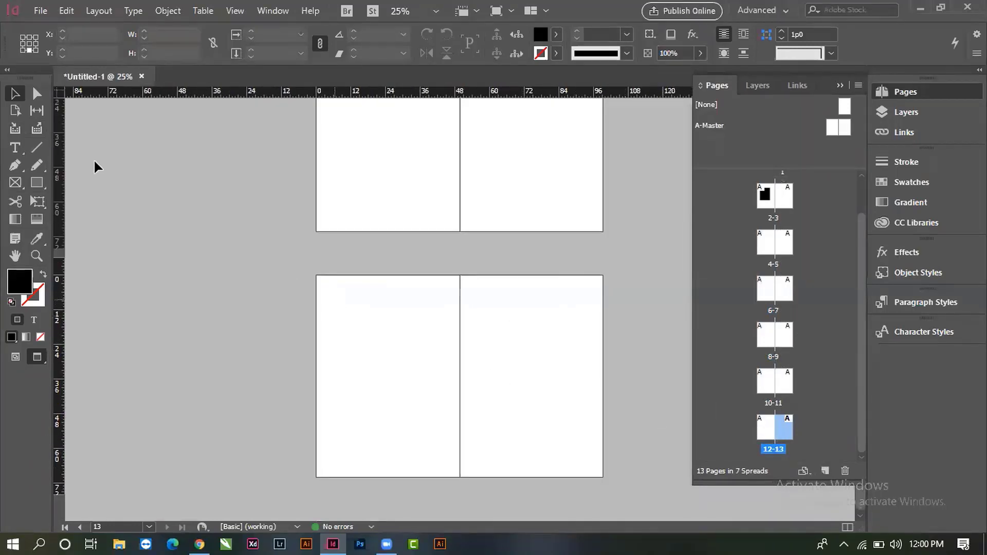
# - Place the image 1.jpg on page 12 and enlarge it to take up most of the page's width
pyautogui.click(40, 10)
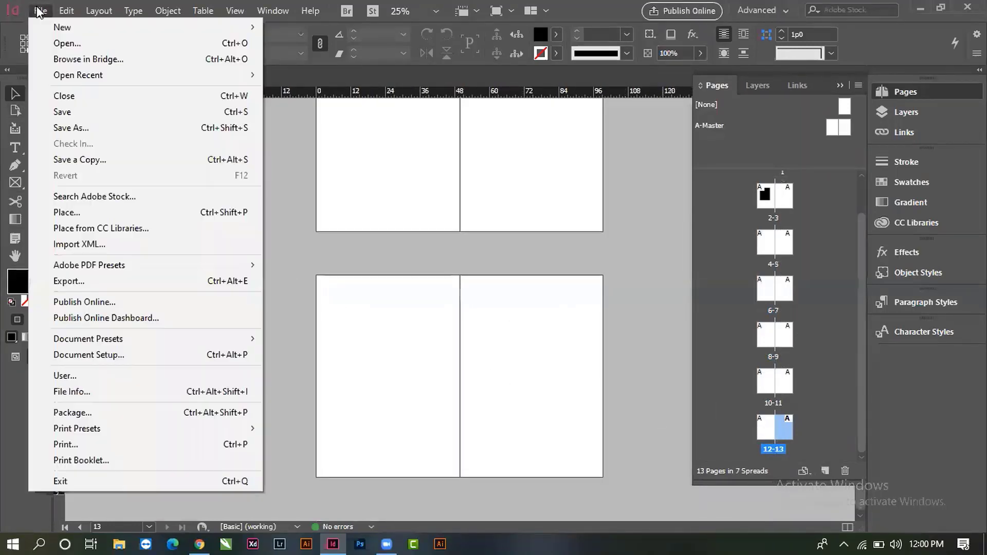
pyautogui.click(67, 213)
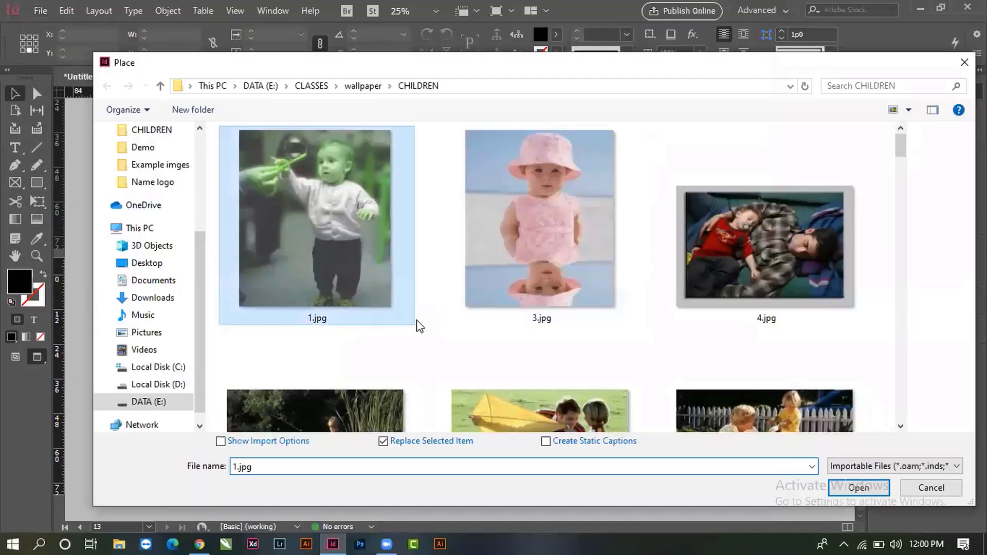
pyautogui.click(861, 491)
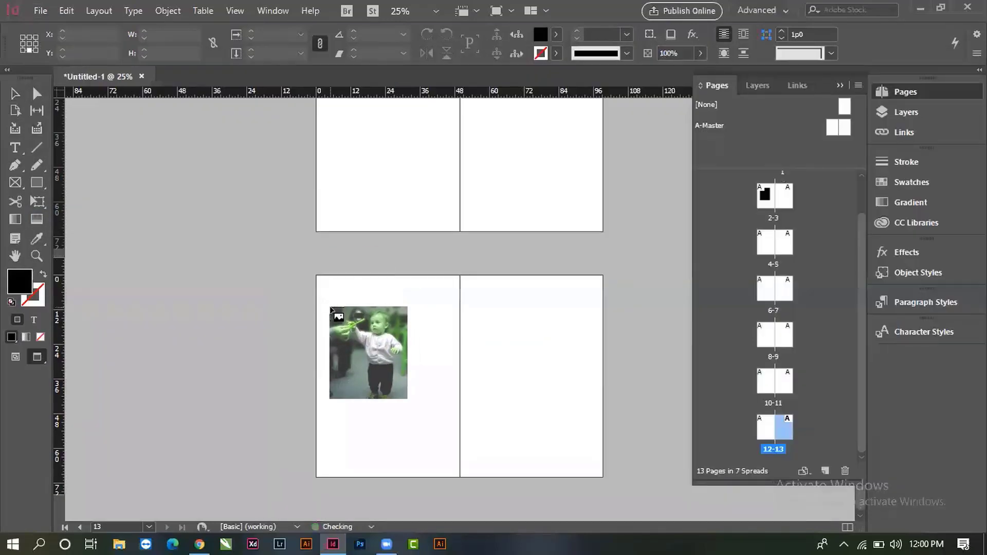
pyautogui.click(330, 307)
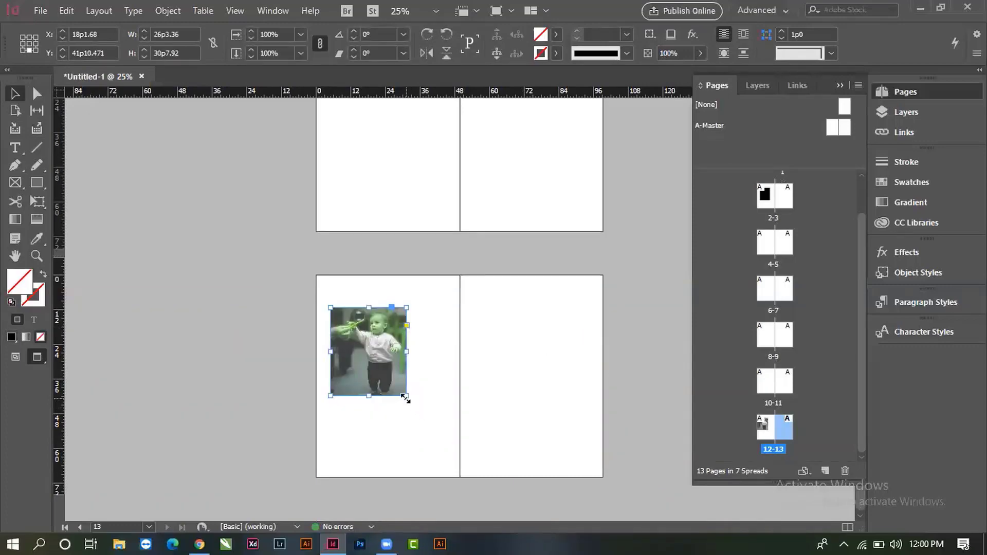
pyautogui.moveTo(406, 398); pyautogui.dragTo(446, 455)
pyautogui.moveTo(360, 392)
pyautogui.mouseDown()
pyautogui.moveTo(360, 380)
pyautogui.moveTo(361, 392)
pyautogui.mouseUp()
pyautogui.click(206, 288)
# - Draw a rectangle about 38p9 wide and 20p3 high on the upper part of page 13 and fill it with C=0 M=100 Y=0 K=0
pyautogui.click(36, 182)
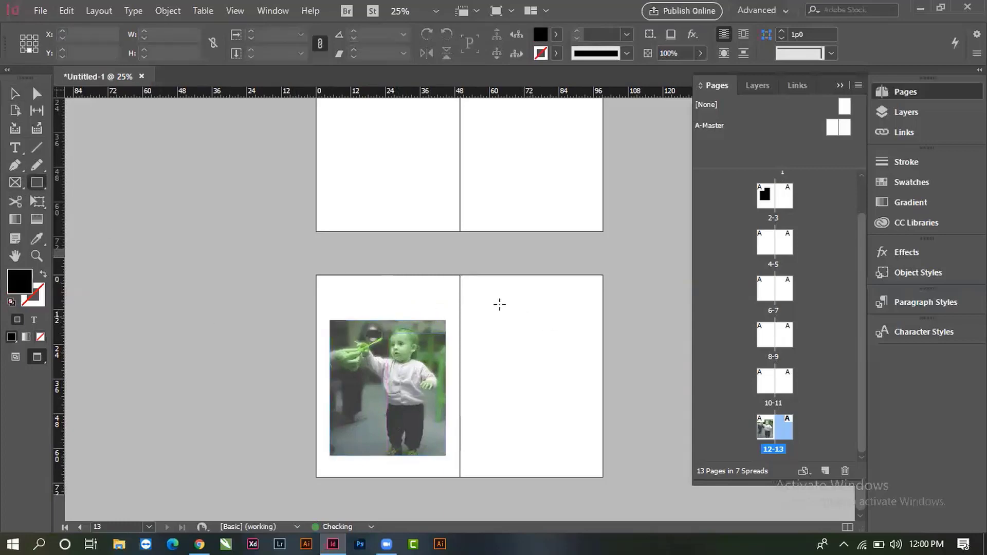
pyautogui.moveTo(473, 297); pyautogui.dragTo(585, 356)
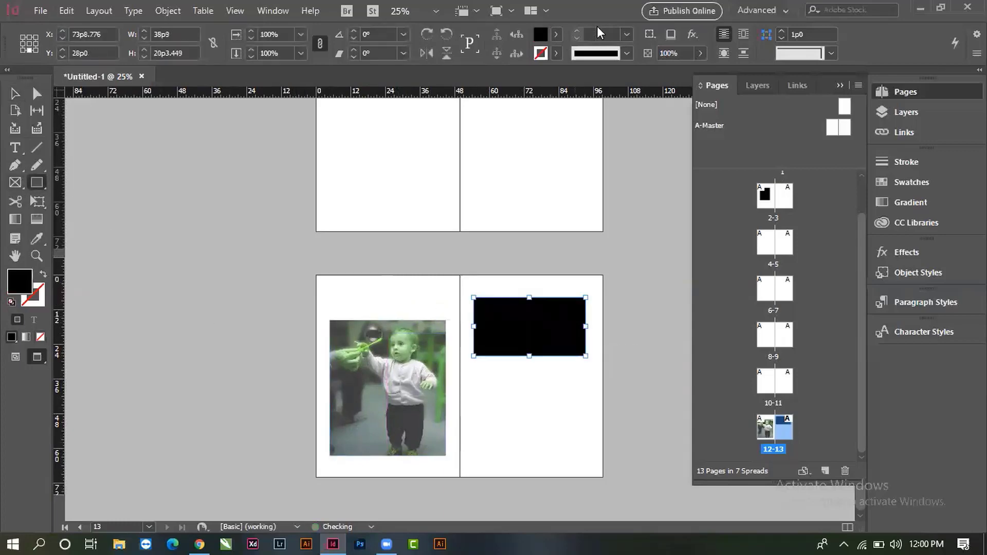
pyautogui.click(555, 35)
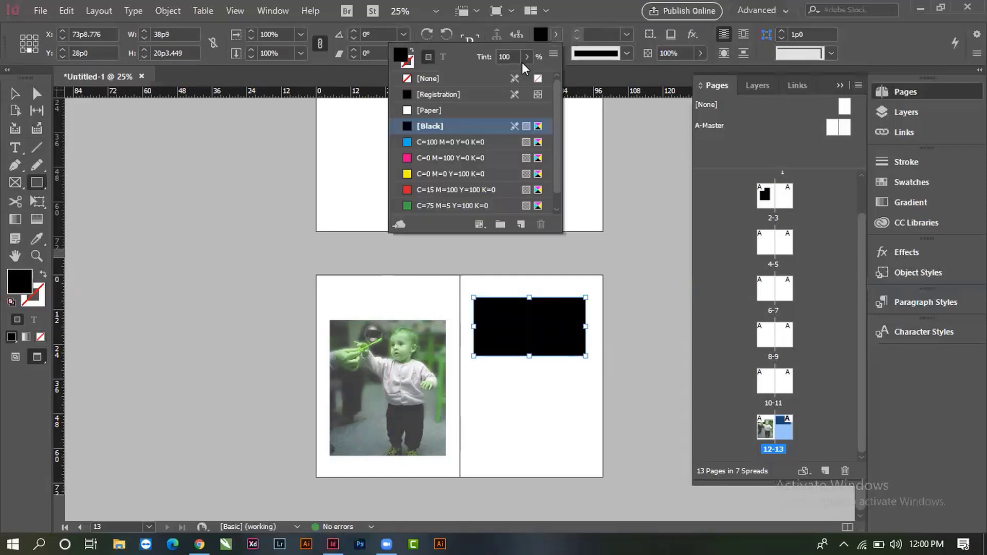
pyautogui.click(406, 162)
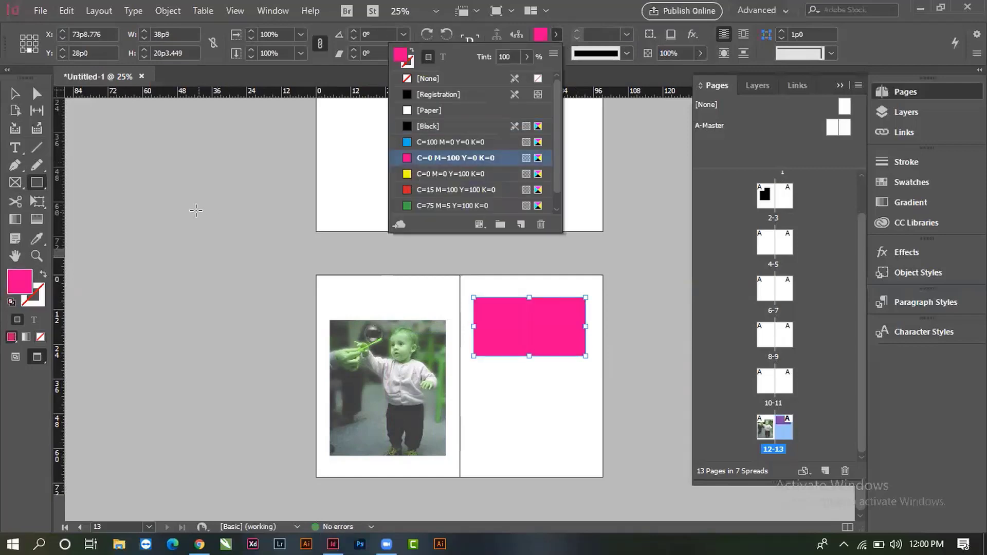
# - Create a text frame about 36p3 wide and 25p7 high below the magenta rectangle, fill it with placeholder text, and deselect it
pyautogui.click(14, 147)
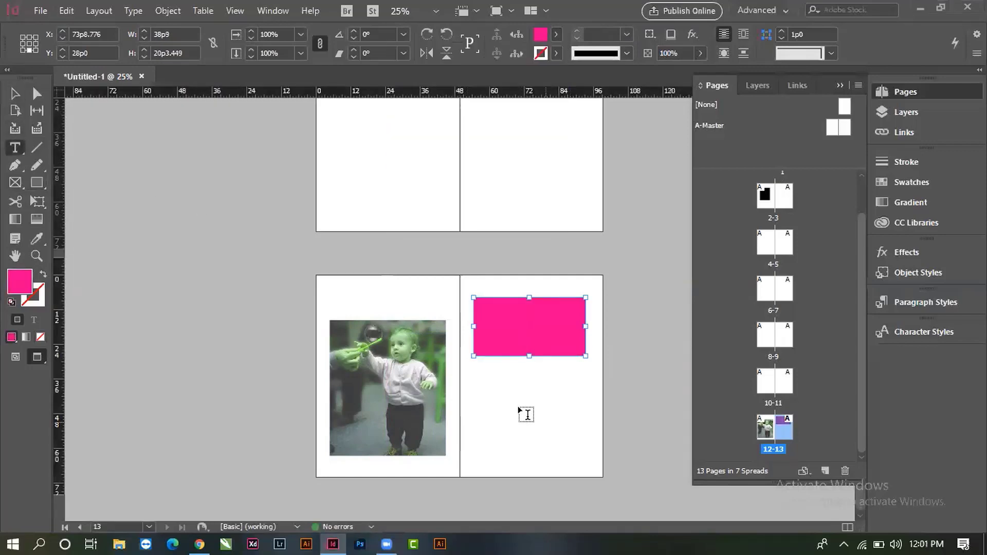
pyautogui.moveTo(473, 382); pyautogui.dragTo(578, 455)
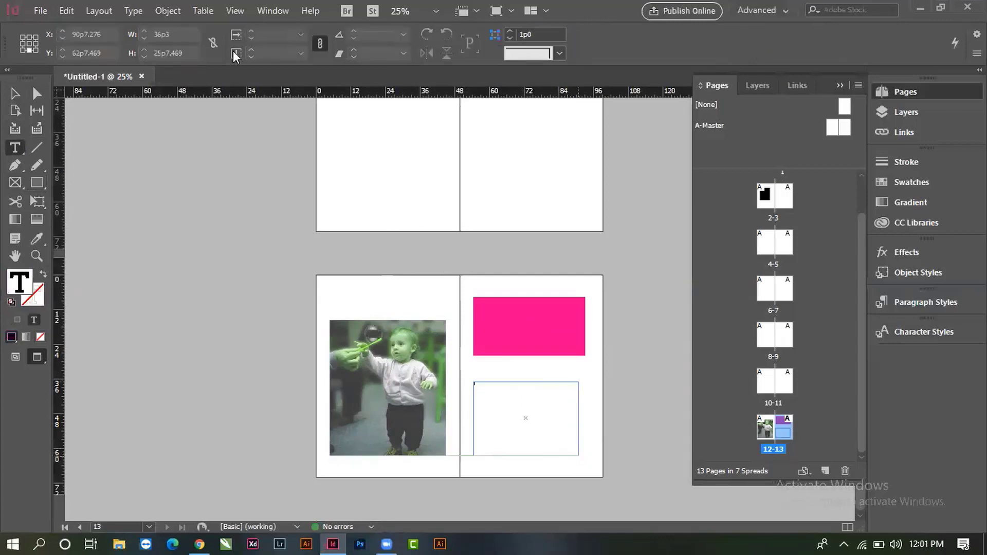
pyautogui.click(134, 11)
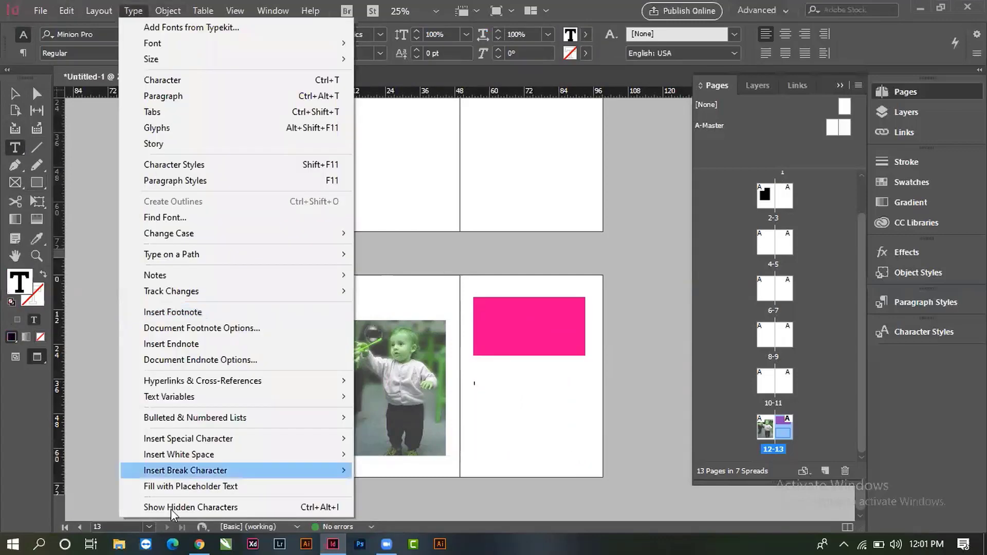
pyautogui.click(212, 487)
pyautogui.click(15, 94)
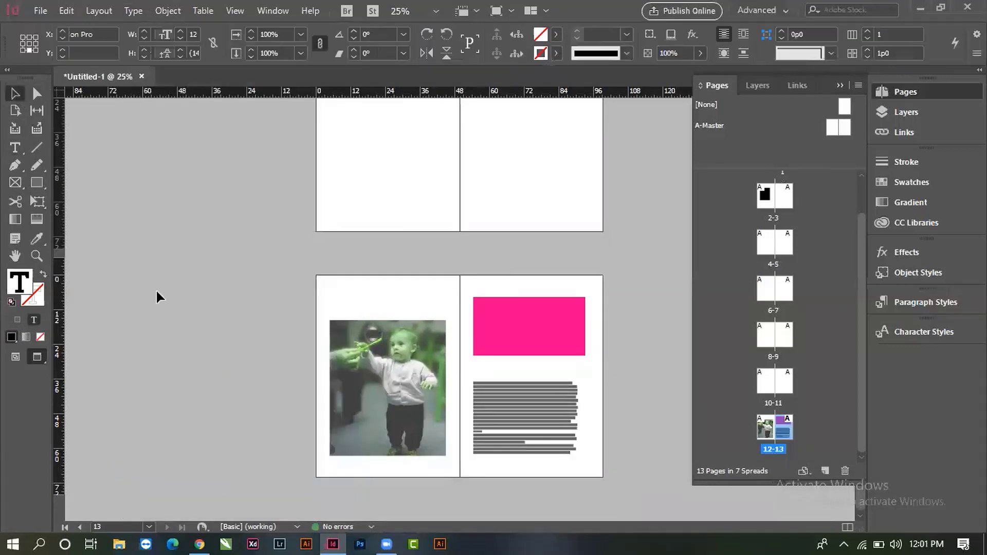
pyautogui.click(157, 296)
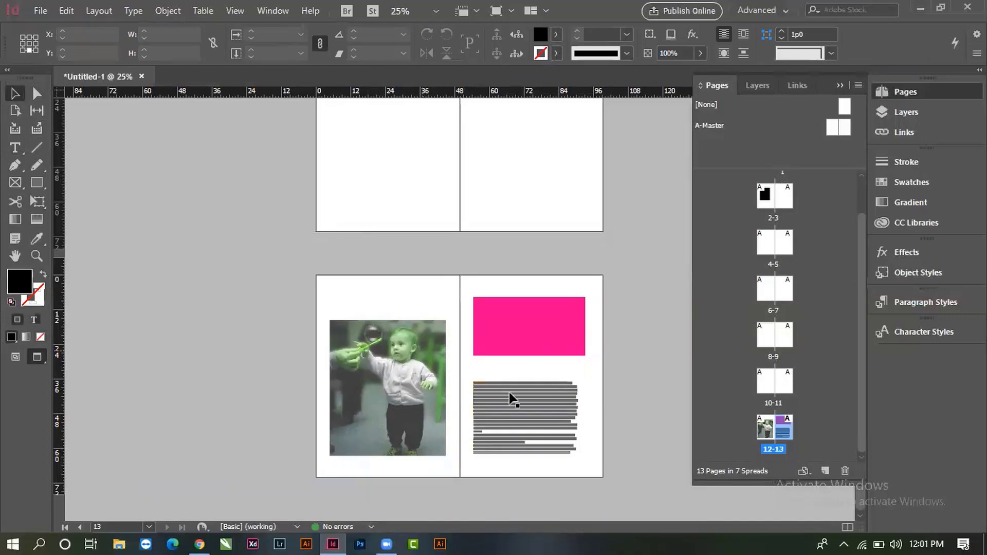
pyautogui.scroll(3, 553, 429)
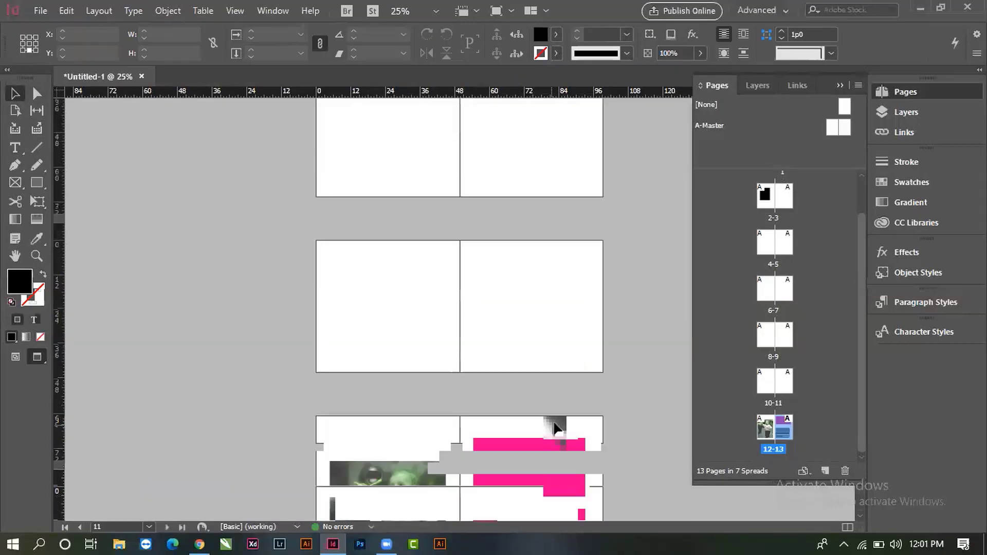
pyautogui.scroll(5, 555, 426)
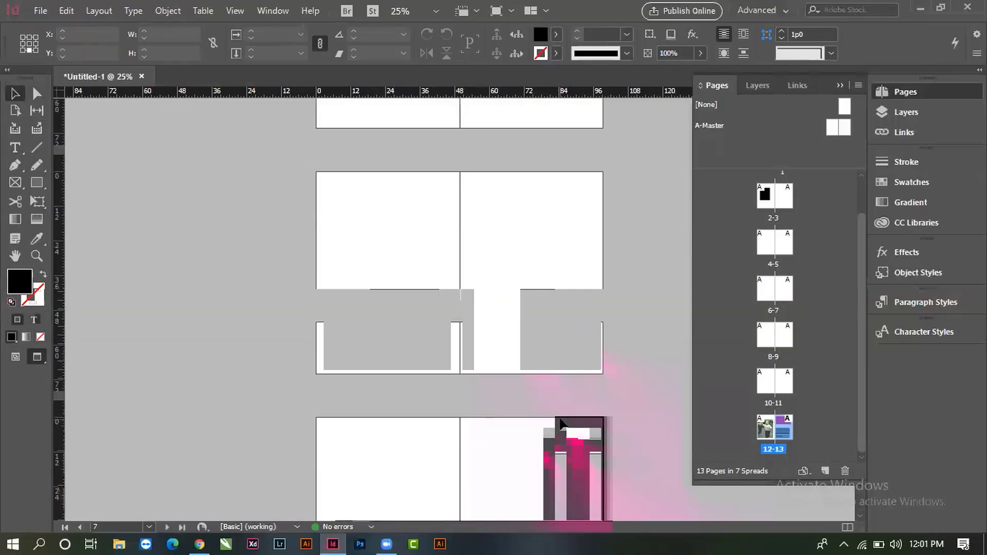
pyautogui.scroll(5, 561, 419)
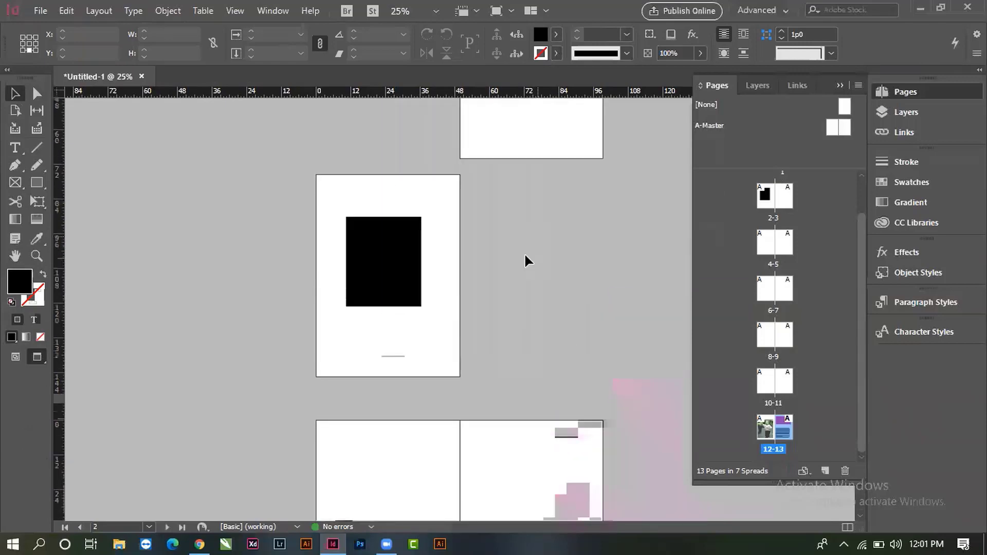
pyautogui.scroll(-1, 525, 256)
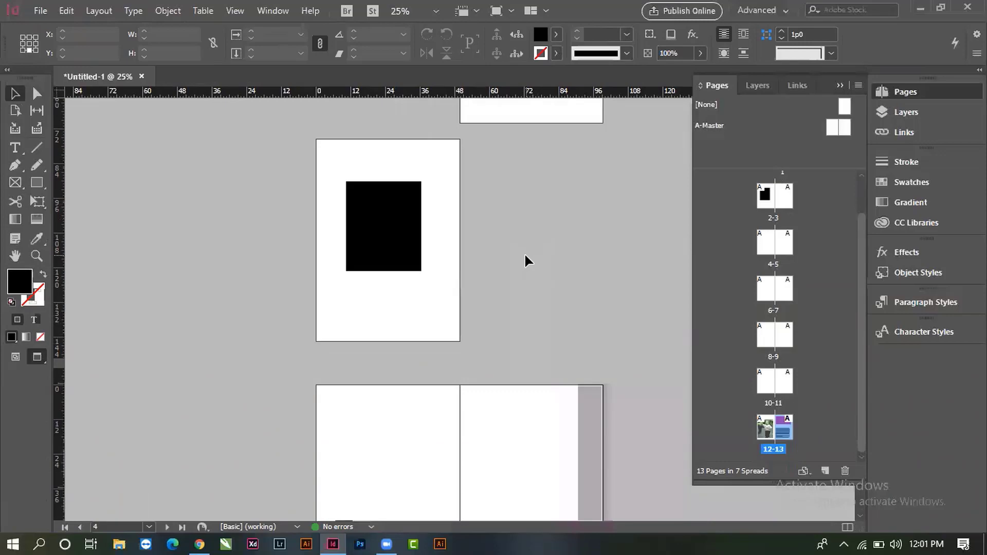
pyautogui.scroll(-2, 525, 255)
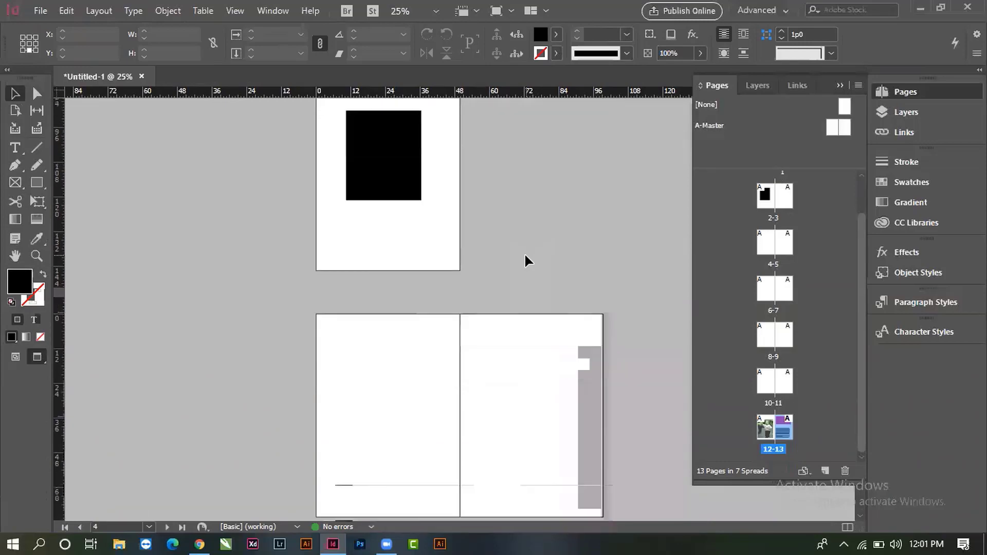
# - Collect the image from page 12 and the text frame and magenta rectangle from page 13 with the Content Collector tool
pyautogui.scroll(-1, 527, 260)
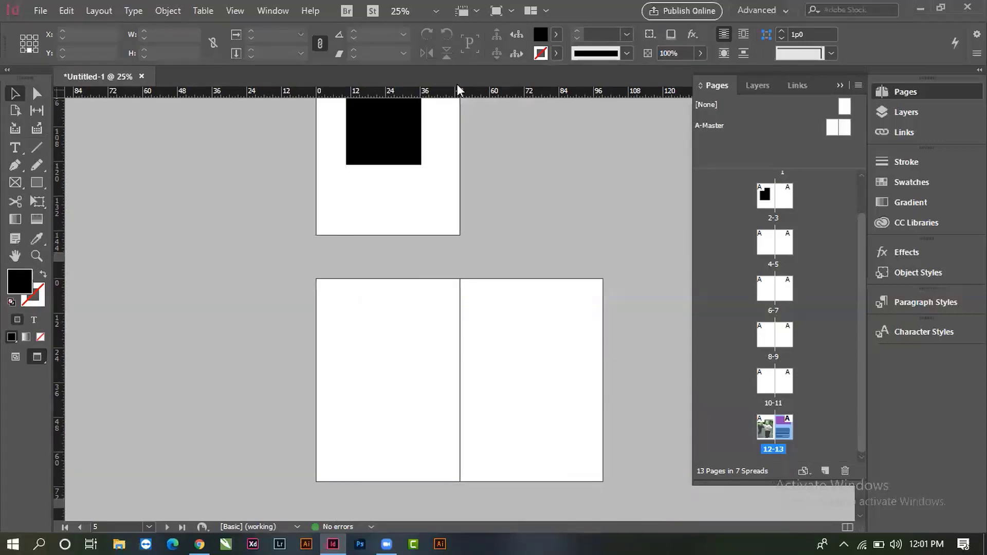
pyautogui.click(572, 197)
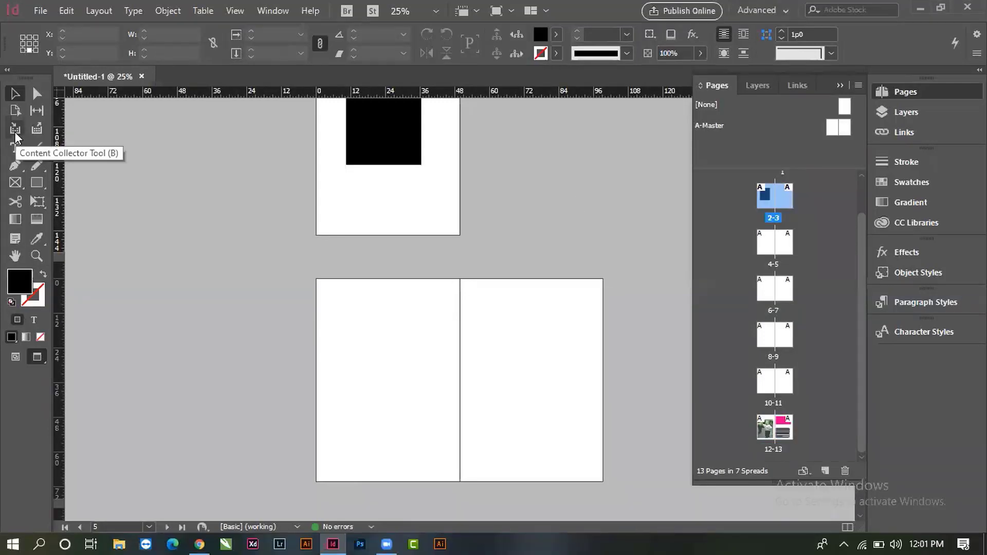
pyautogui.click(14, 129)
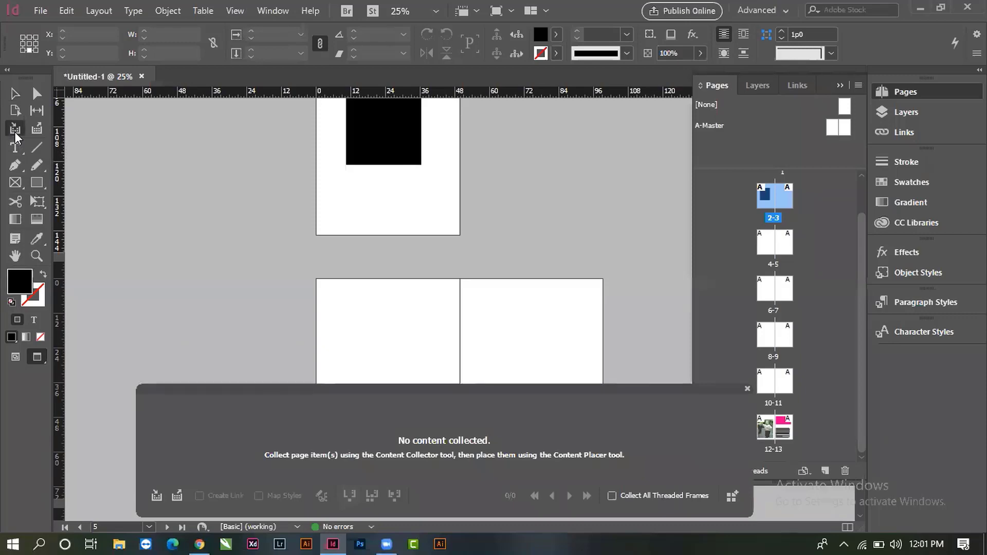
pyautogui.scroll(-5, 586, 210)
pyautogui.scroll(-15, 559, 220)
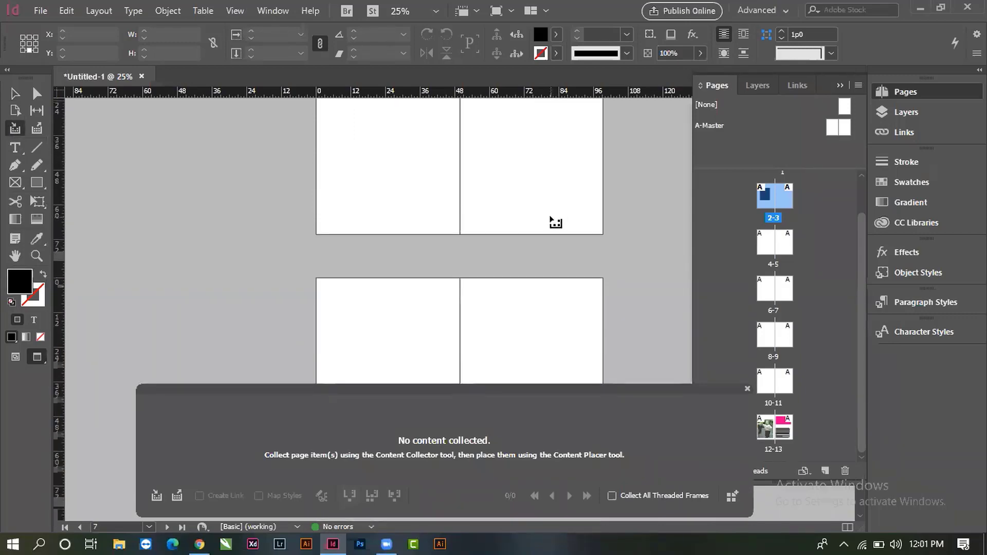
pyautogui.scroll(-3, 556, 222)
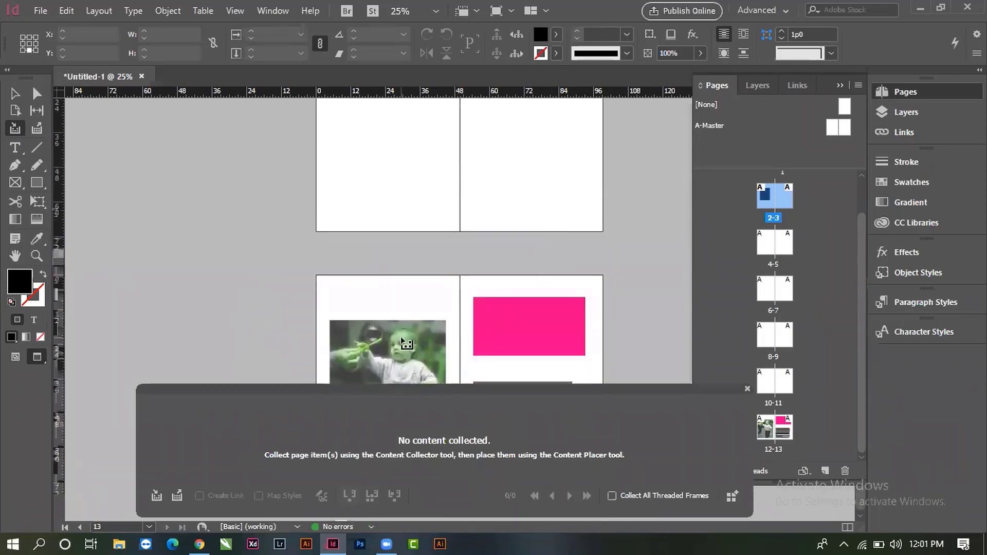
pyautogui.click(390, 354)
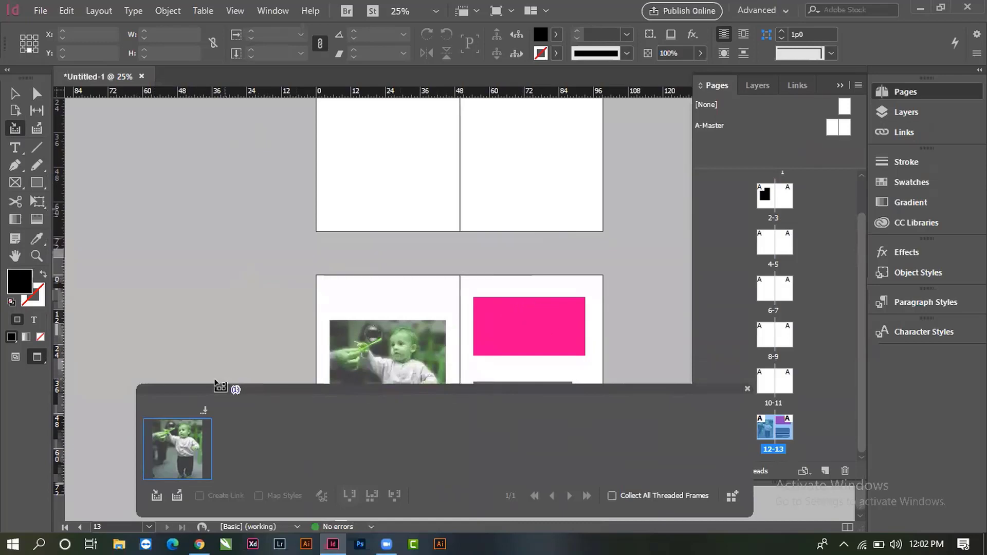
pyautogui.moveTo(213, 392); pyautogui.dragTo(223, 453)
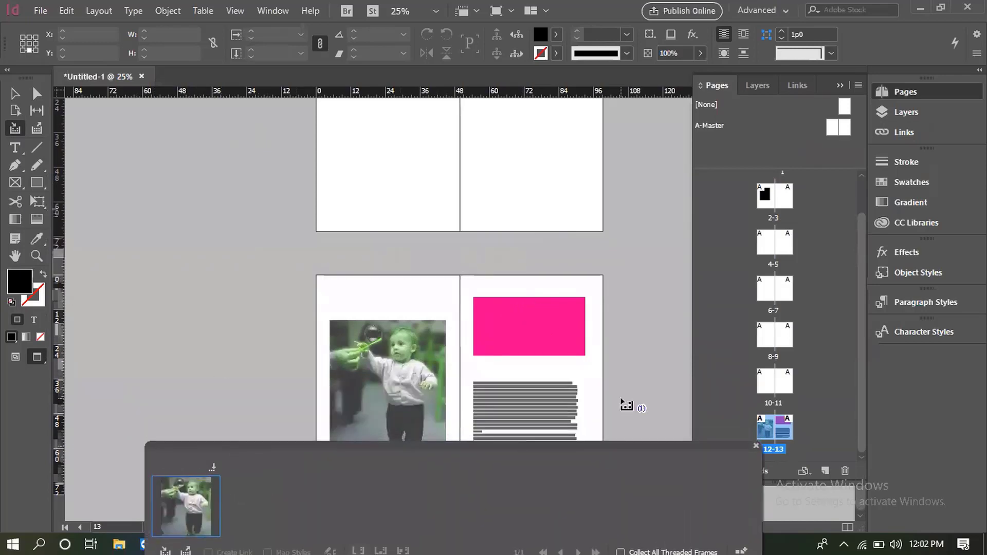
pyautogui.click(532, 407)
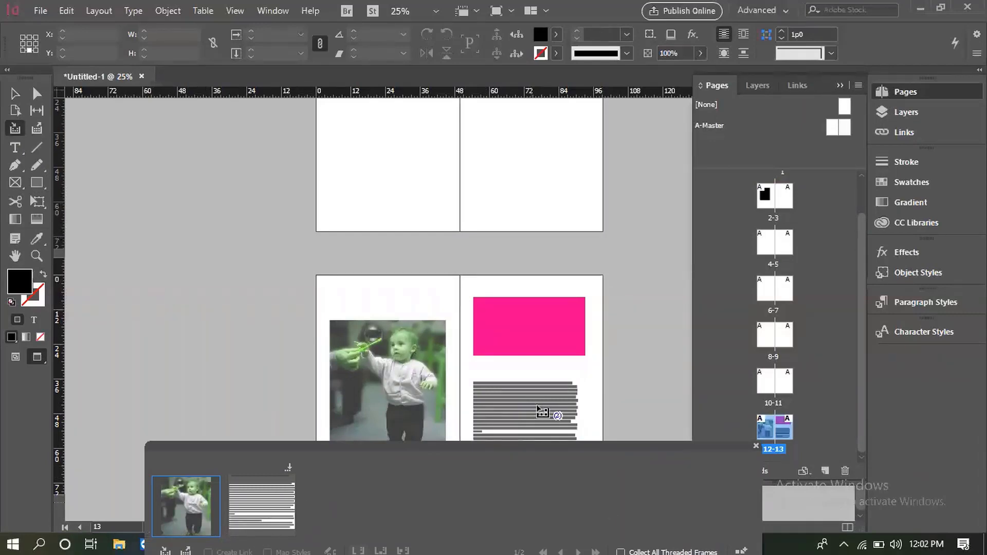
pyautogui.click(541, 336)
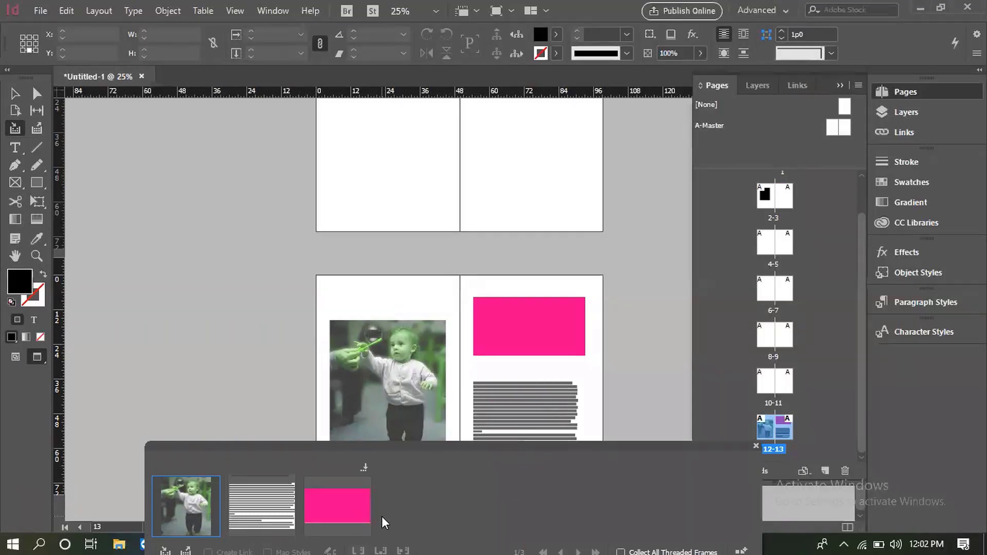
# - Load the collected items into the Content Placer tool over pages 6-7 and cycle through them in both directions, ending on the image
pyautogui.scroll(10, 520, 363)
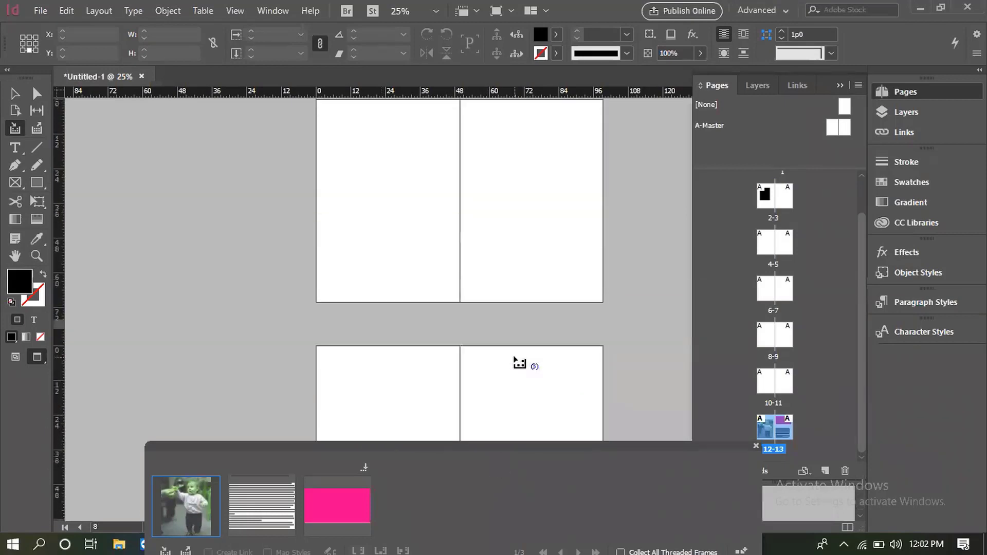
pyautogui.scroll(-3, 519, 363)
pyautogui.scroll(4, 519, 363)
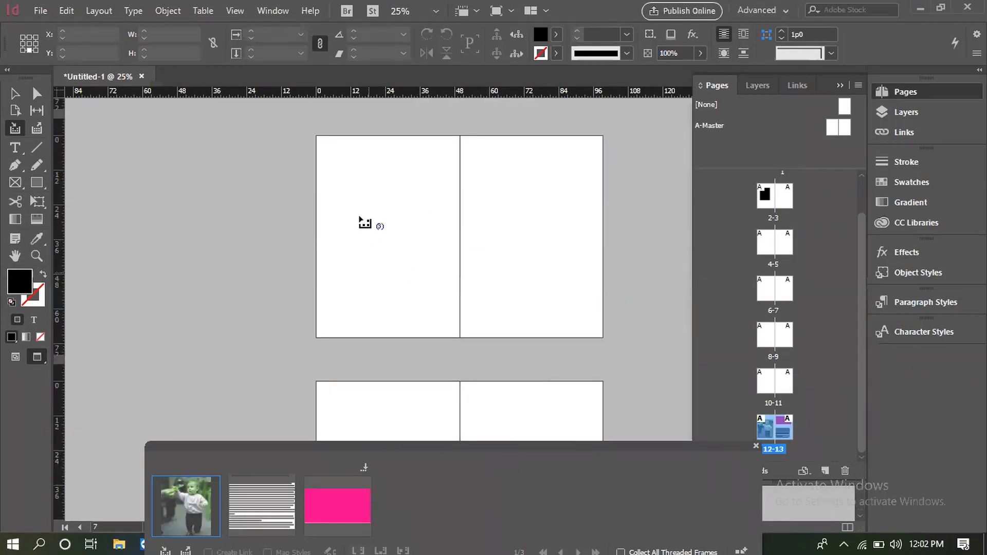
pyautogui.click(38, 131)
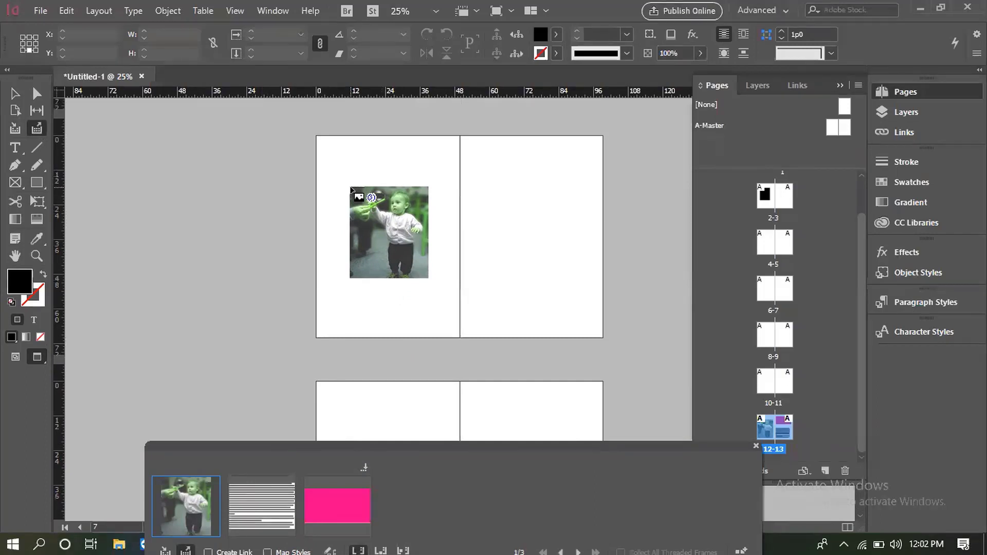
pyautogui.press('Right')
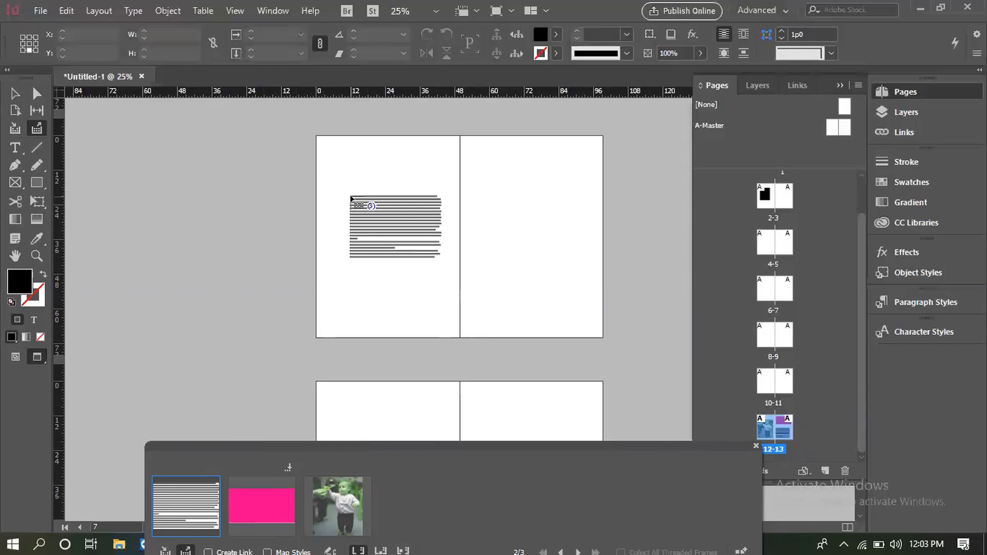
pyautogui.press('Right')
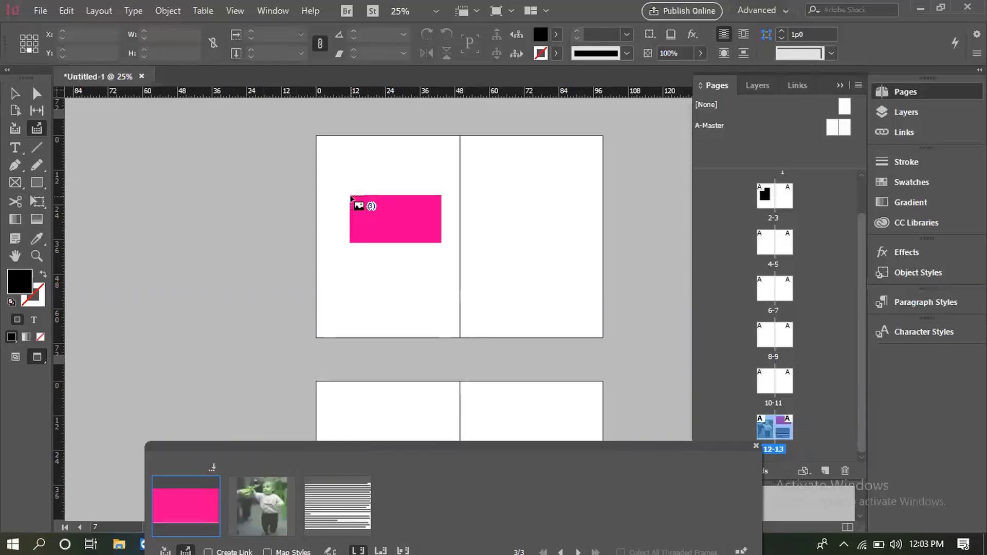
pyautogui.press('Right')
pyautogui.press('Right')
pyautogui.press('Right')
pyautogui.press('Right')
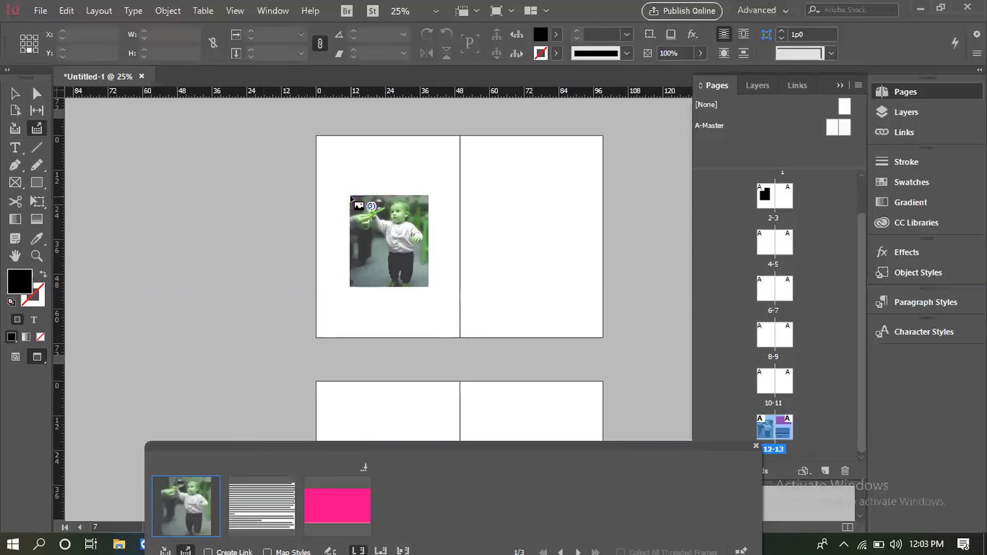
pyautogui.press('Right')
pyautogui.press('Right')
pyautogui.press('Right')
pyautogui.press('Right')
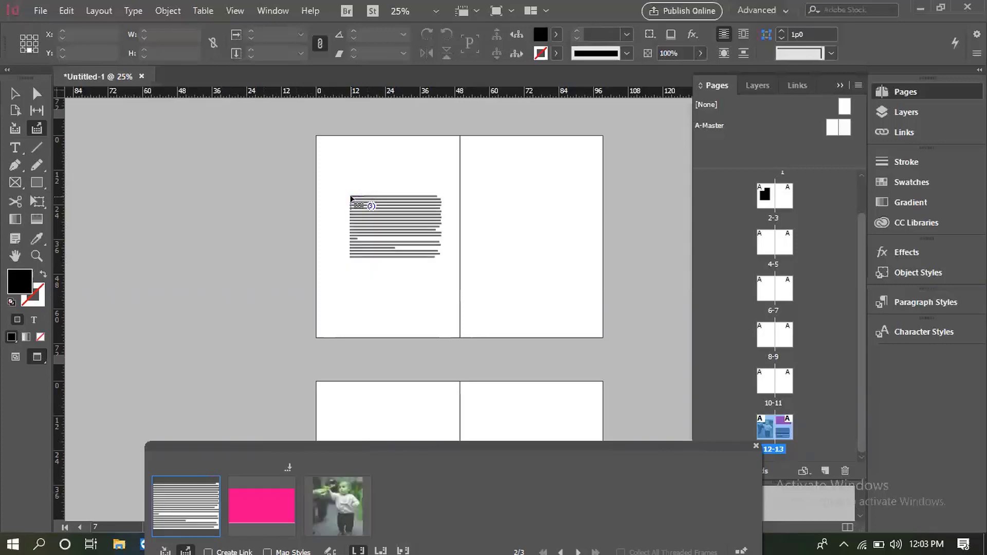
pyautogui.press('Right')
pyautogui.press('Right')
pyautogui.press('Right')
pyautogui.press('Right')
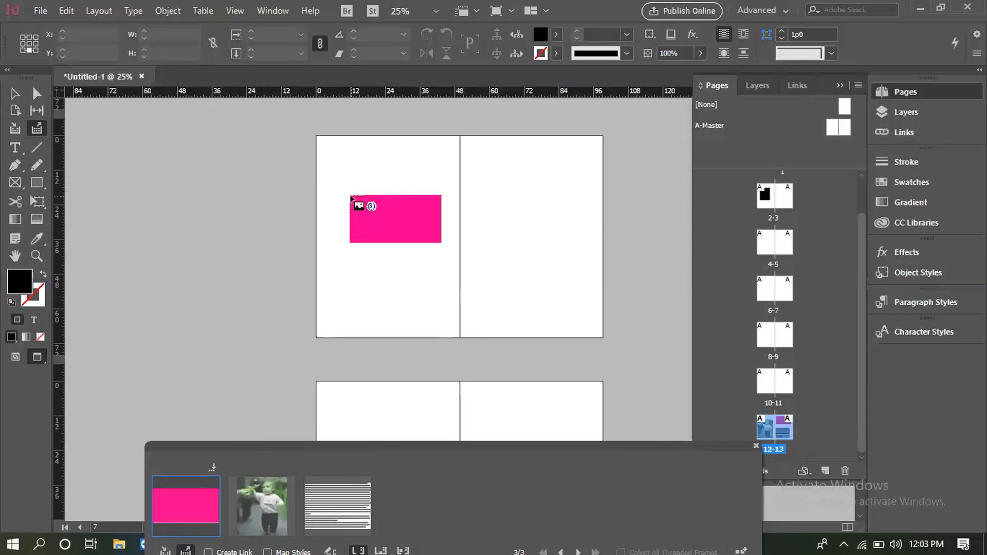
pyautogui.press('Left')
pyautogui.press('Left')
pyautogui.press('Left')
pyautogui.press('Left')
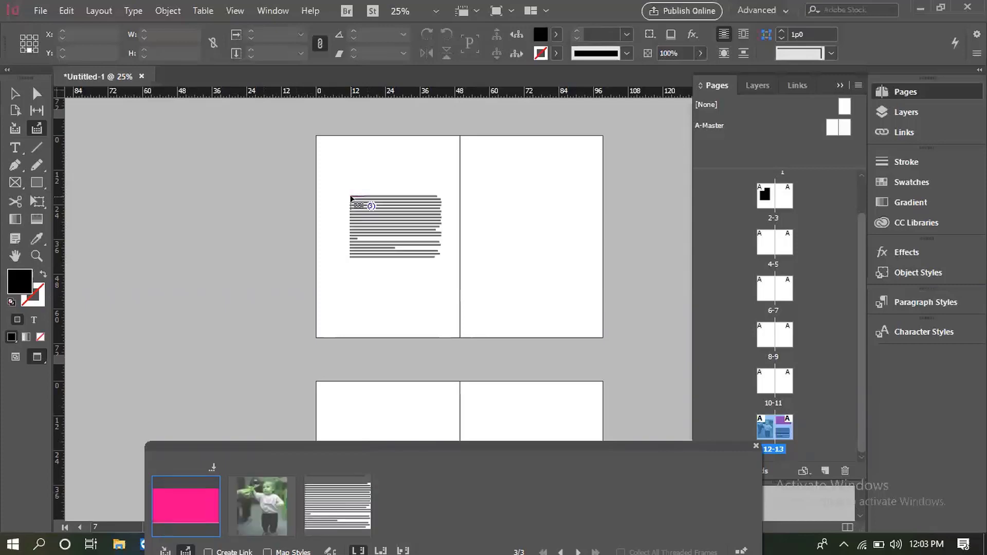
pyautogui.press('Left')
pyautogui.press('Left')
pyautogui.press('Left')
pyautogui.press('Left')
pyautogui.press('Left')
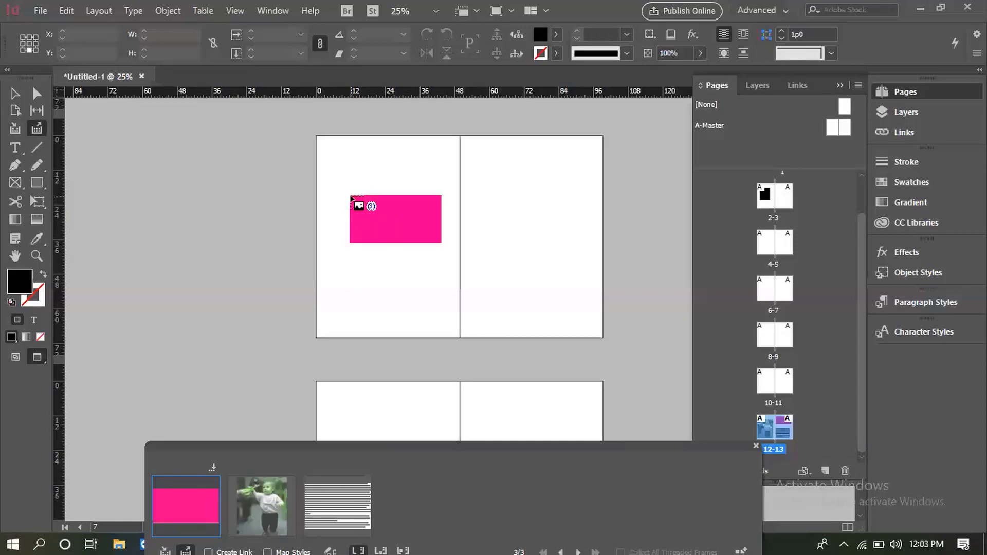
pyautogui.press('Left')
pyautogui.press('Right')
pyautogui.press('Left')
pyautogui.press('Right')
pyautogui.press('Left')
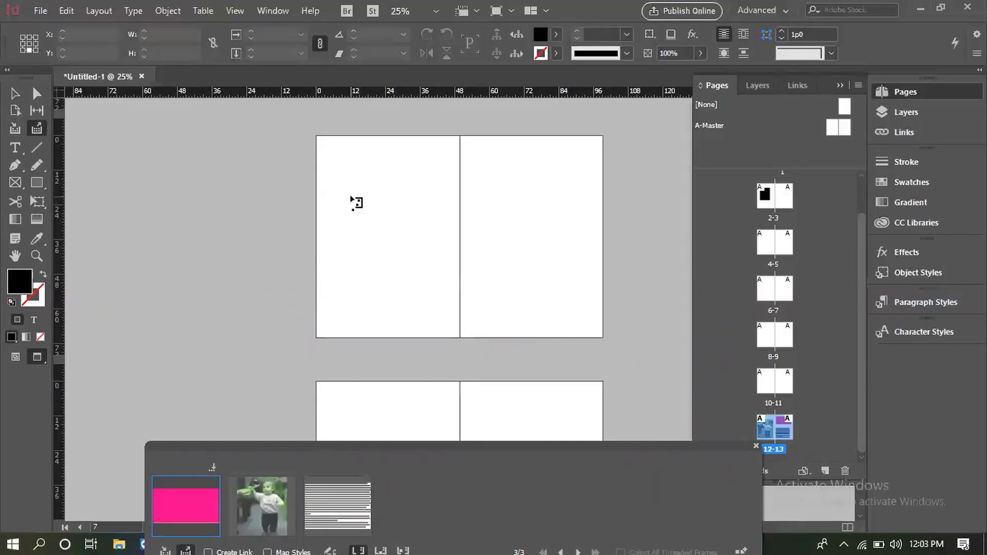
pyautogui.press('Right')
pyautogui.press('Left')
pyautogui.press('Right')
pyautogui.press('Left')
pyautogui.press('Right')
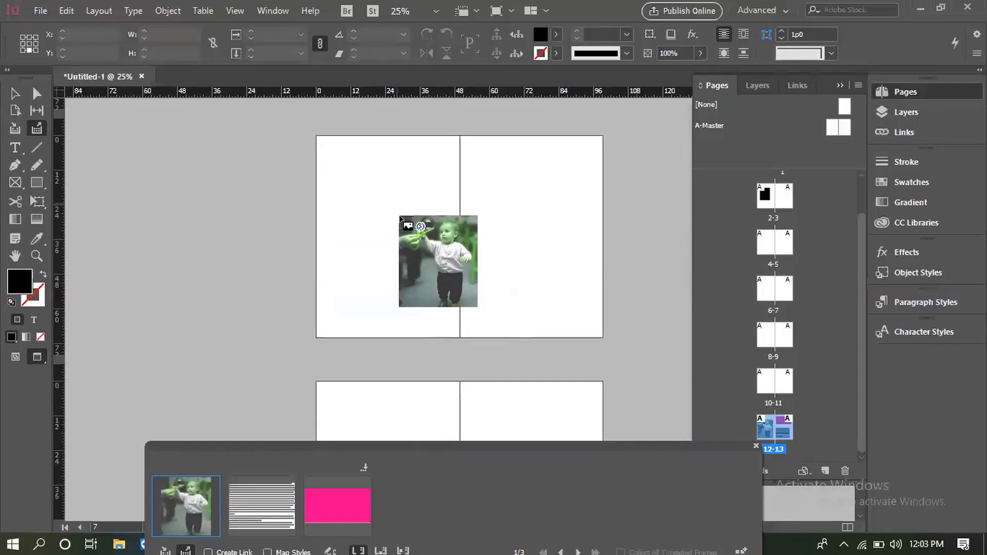
# - Place the collected image about 40p3 wide and 46p11 high on page 6, the text frame on page 5, and the magenta rectangle on page 3
pyautogui.moveTo(335, 160); pyautogui.dragTo(450, 292)
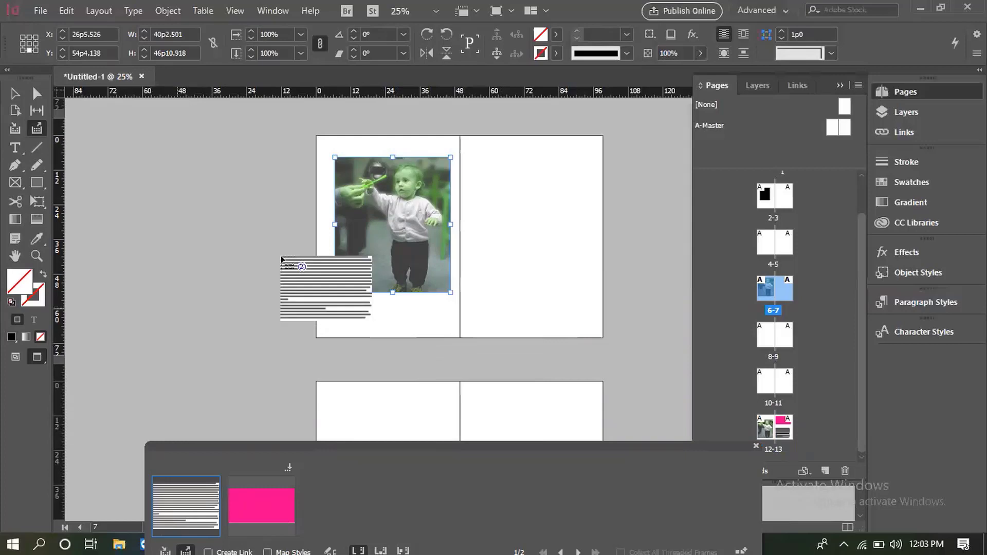
pyautogui.scroll(6, 452, 252)
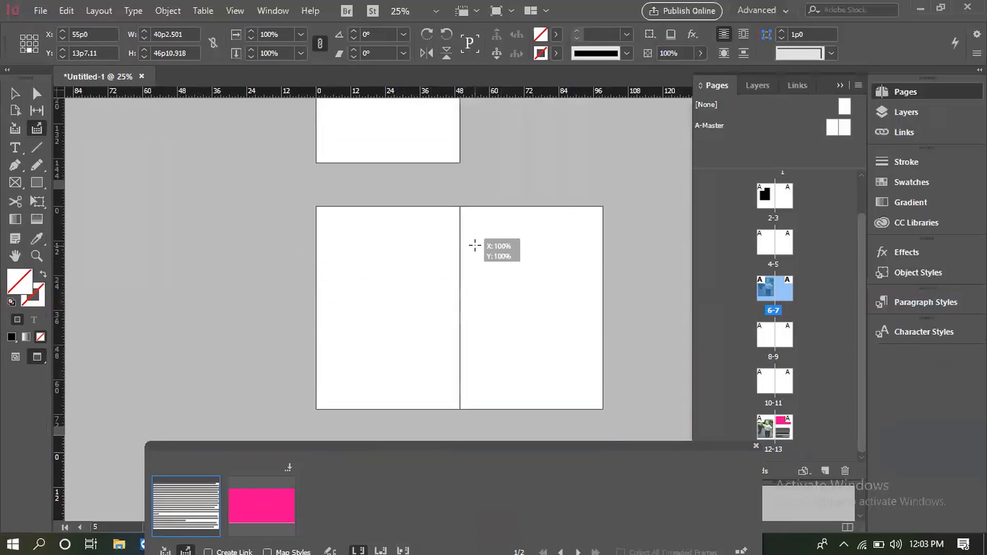
pyautogui.moveTo(474, 246); pyautogui.dragTo(580, 319)
pyautogui.scroll(8, 477, 254)
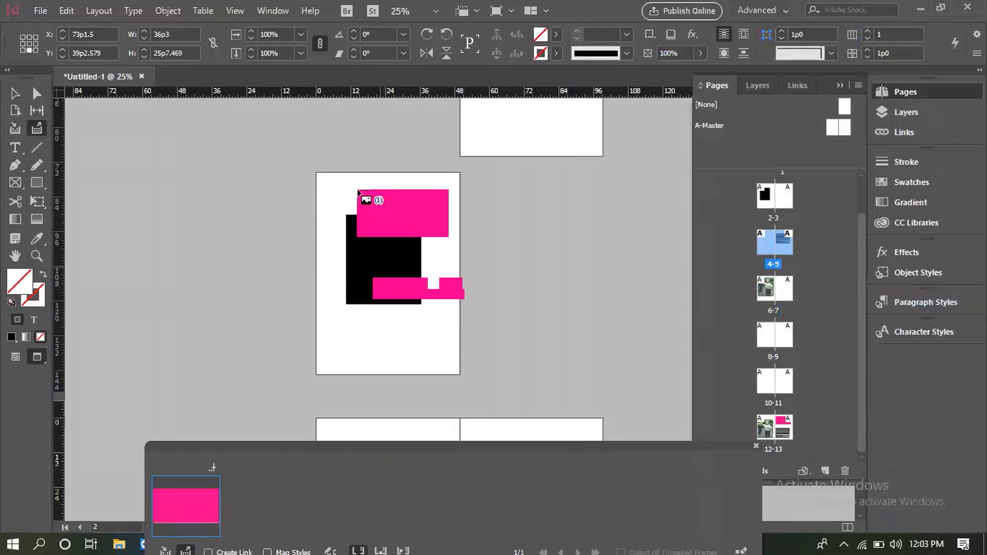
pyautogui.click(483, 288)
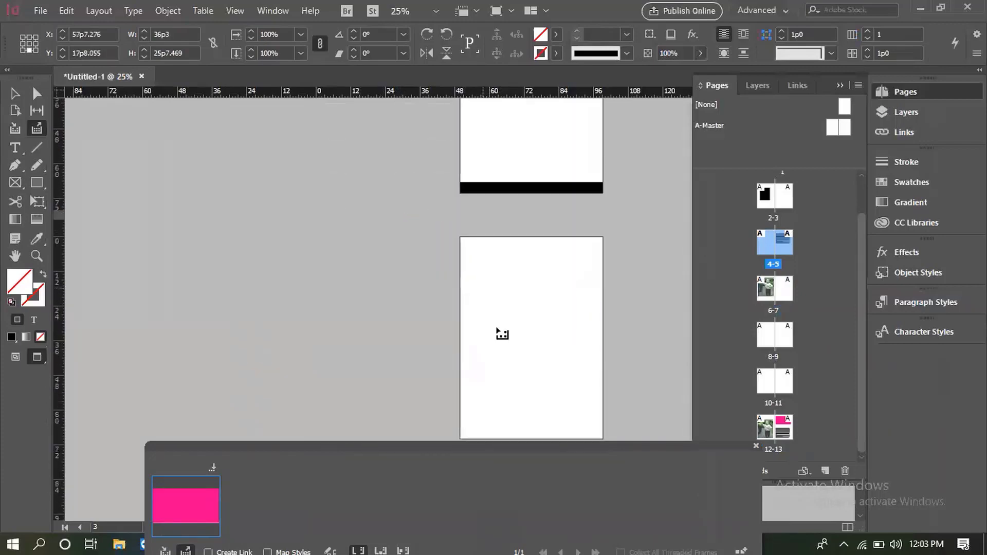
# - Examine the placed copies across the document's spreads, switching back to the Selection tool
pyautogui.scroll(-8, 480, 317)
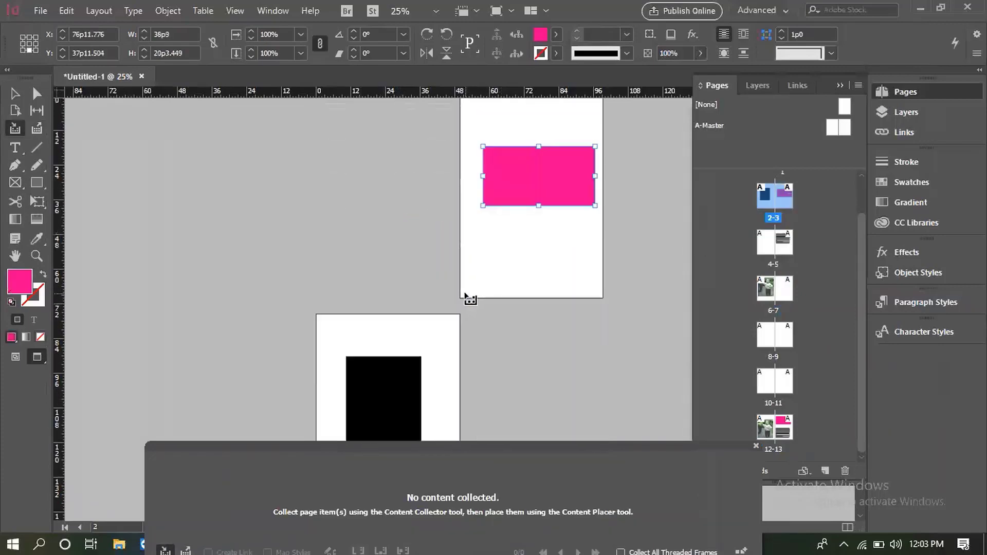
pyautogui.scroll(-8, 489, 285)
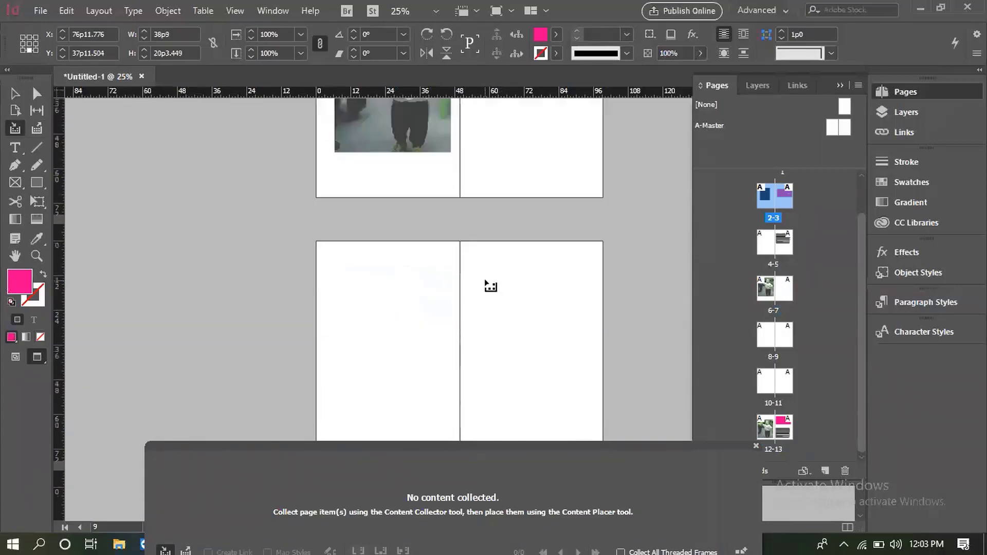
pyautogui.scroll(3, 489, 284)
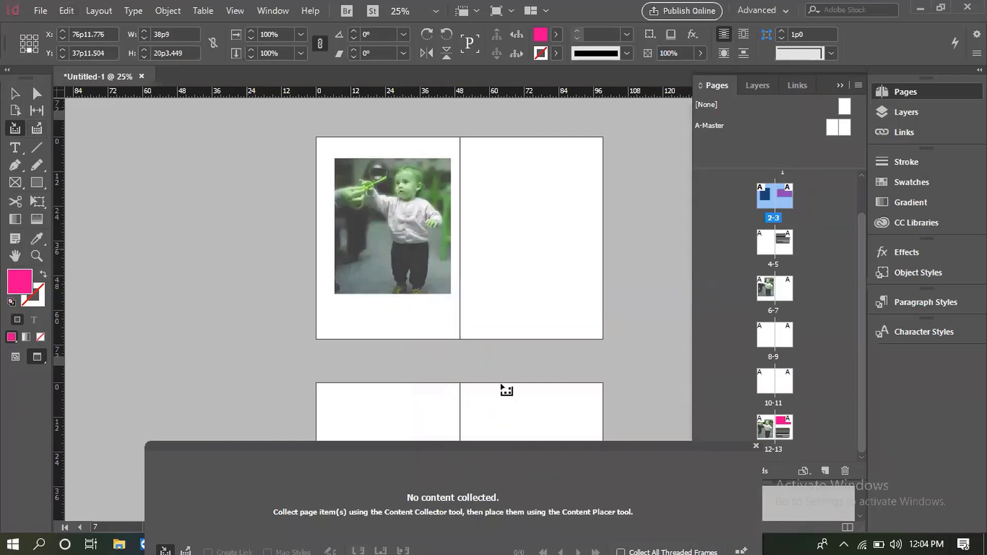
pyautogui.scroll(-3, 533, 273)
pyautogui.scroll(3, 570, 282)
pyautogui.click(14, 94)
pyautogui.scroll(8, 538, 331)
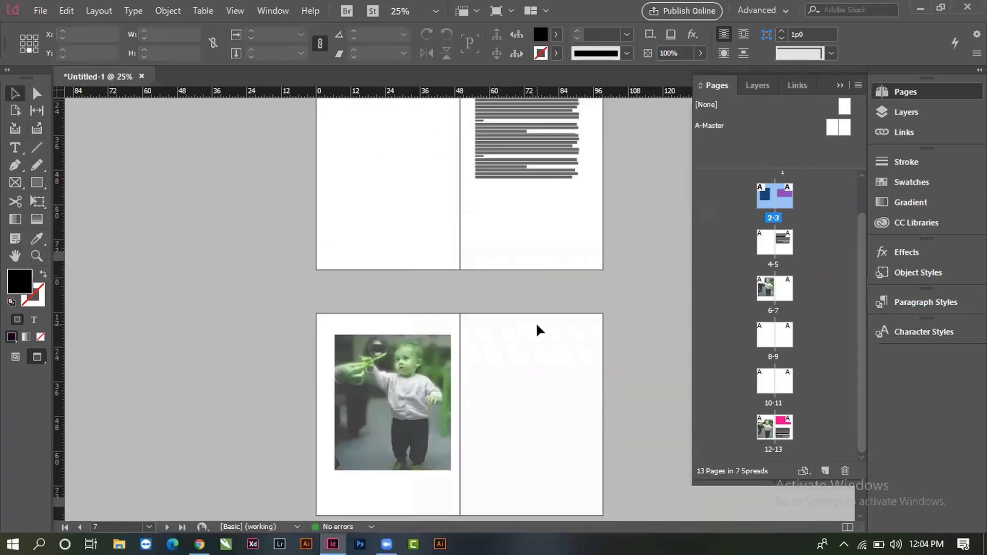
pyautogui.scroll(-17, 541, 324)
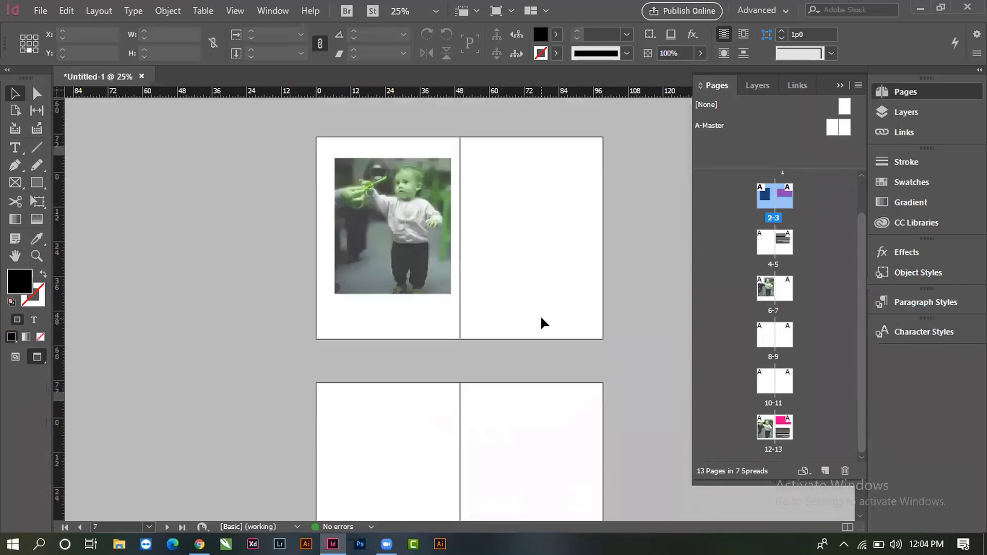
pyautogui.scroll(3, 541, 323)
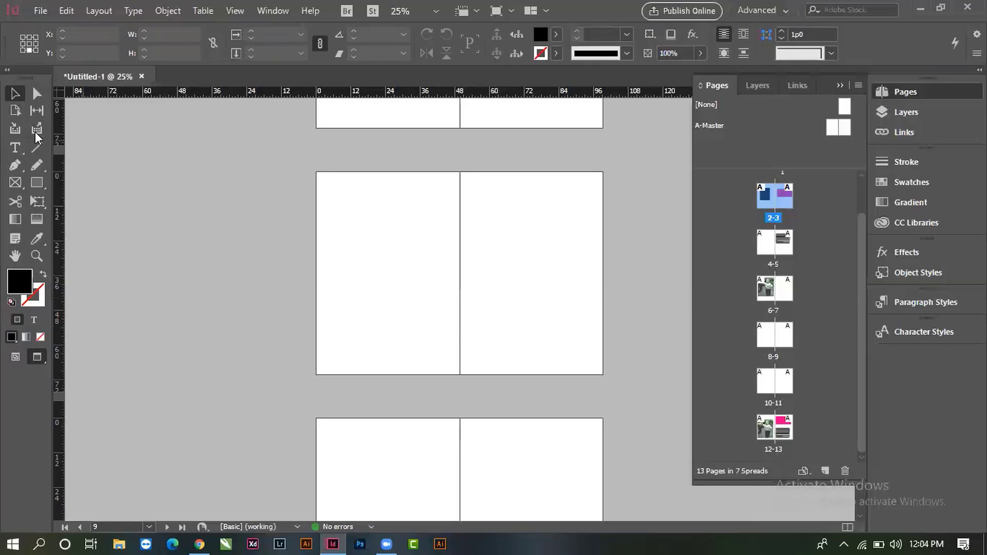
# - Activate the Content Collector tool and open the document "magazine page.indd" from the Sakshi 1 folder
pyautogui.click(15, 128)
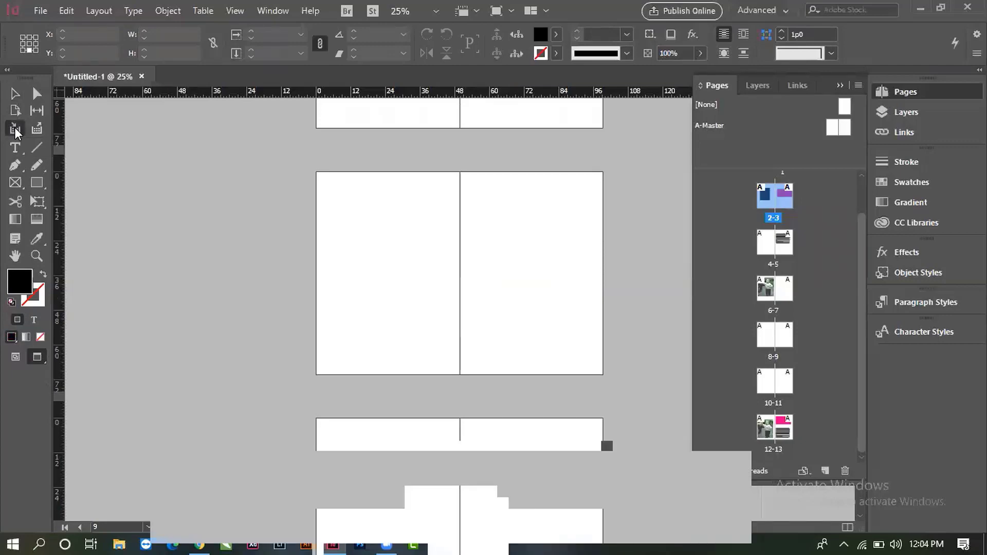
pyautogui.click(40, 11)
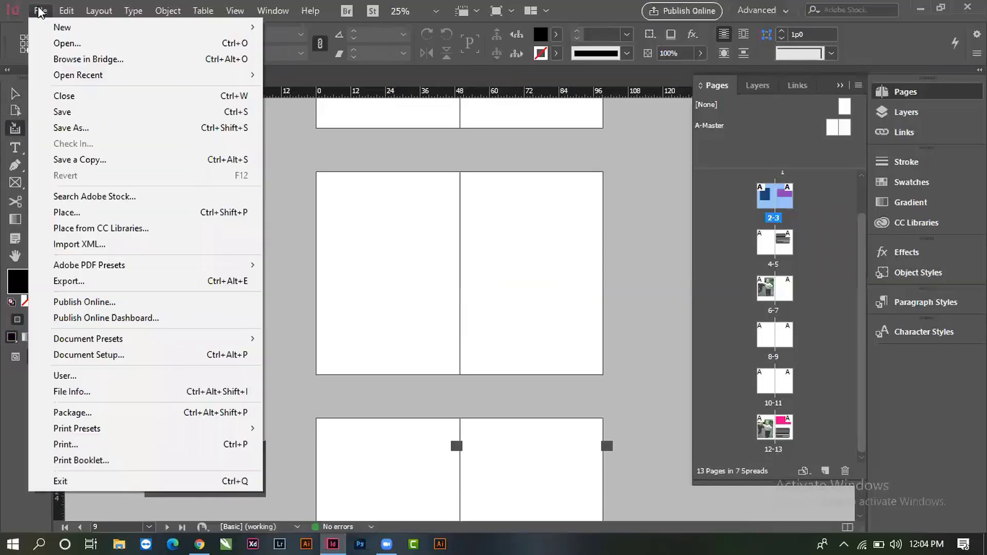
pyautogui.click(63, 45)
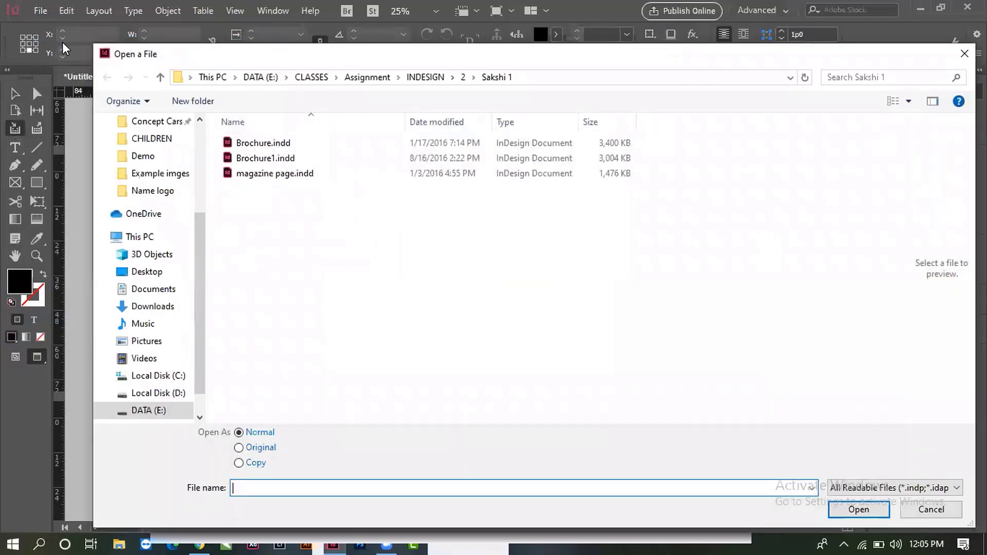
pyautogui.click(276, 180)
pyautogui.moveTo(413, 55); pyautogui.dragTo(325, 46)
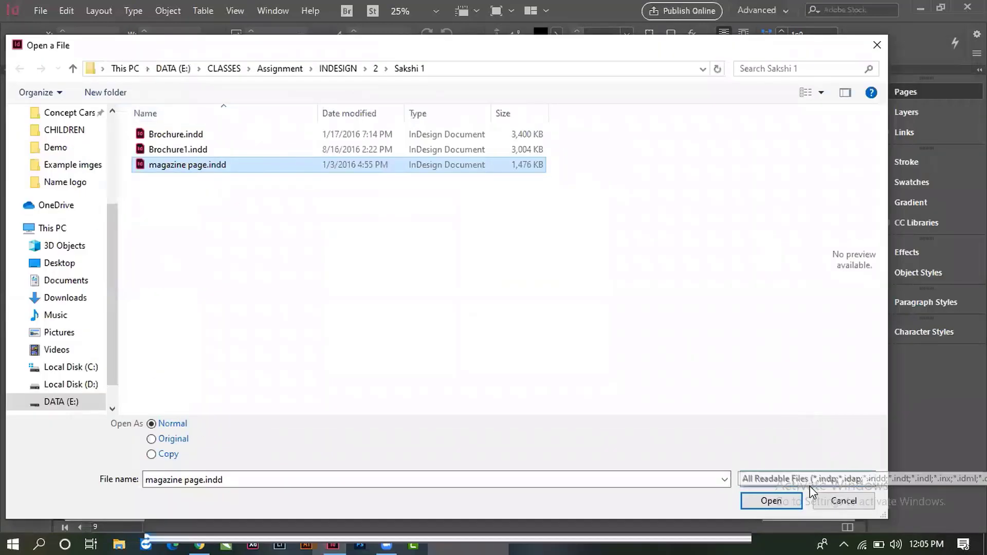
pyautogui.click(775, 504)
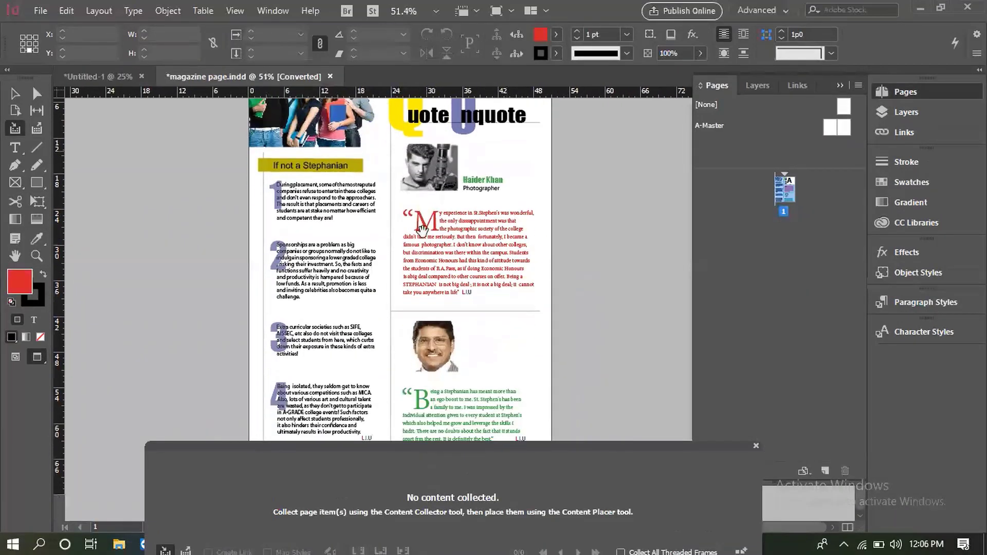
# - Examine the magazine page and the spreads of Untitled-1, returning to the magazine document
pyautogui.scroll(2, 451, 347)
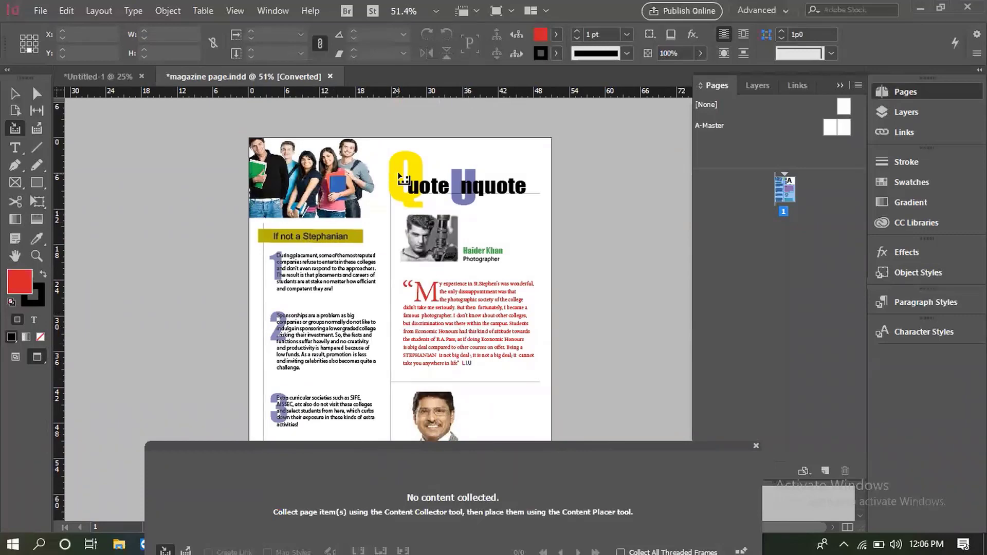
pyautogui.scroll(-2, 404, 179)
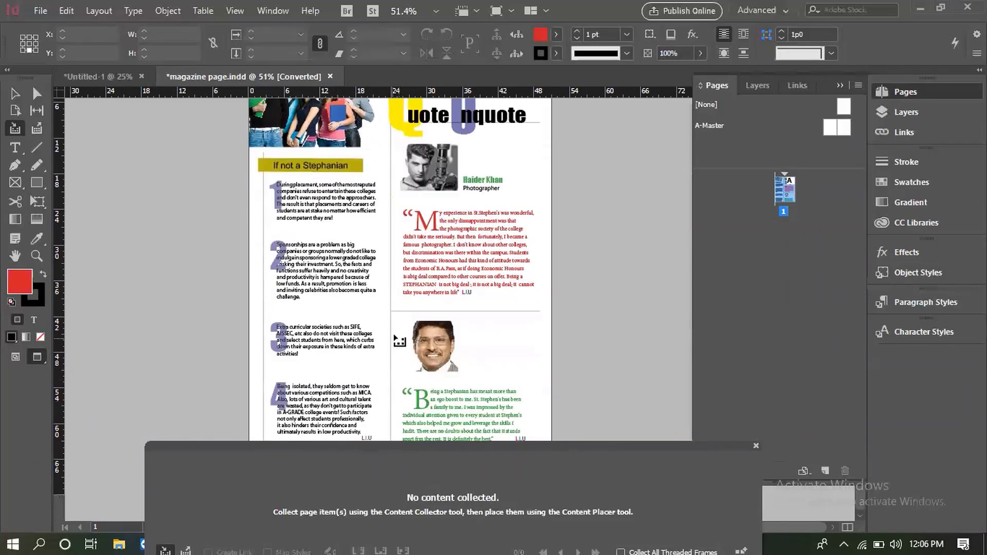
pyautogui.scroll(2, 404, 305)
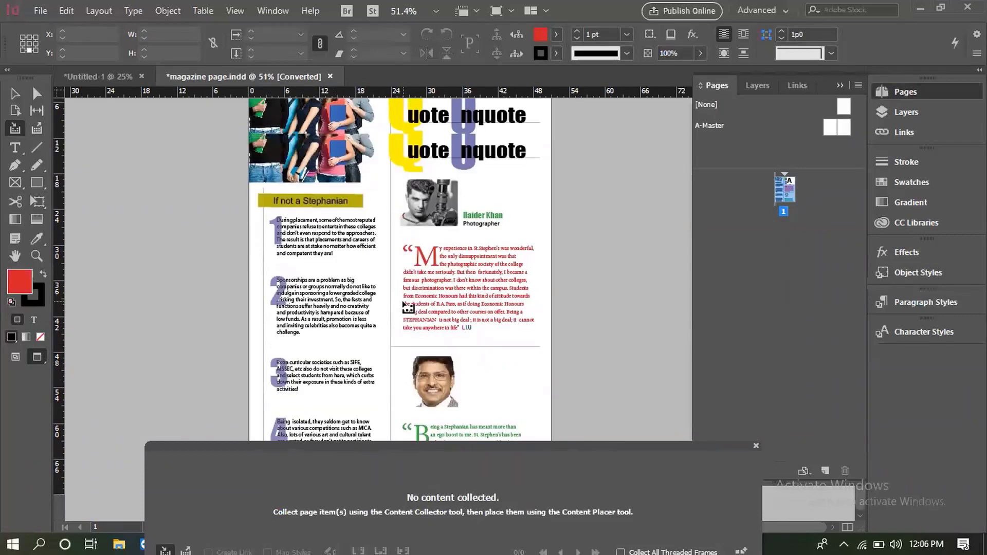
pyautogui.click(94, 78)
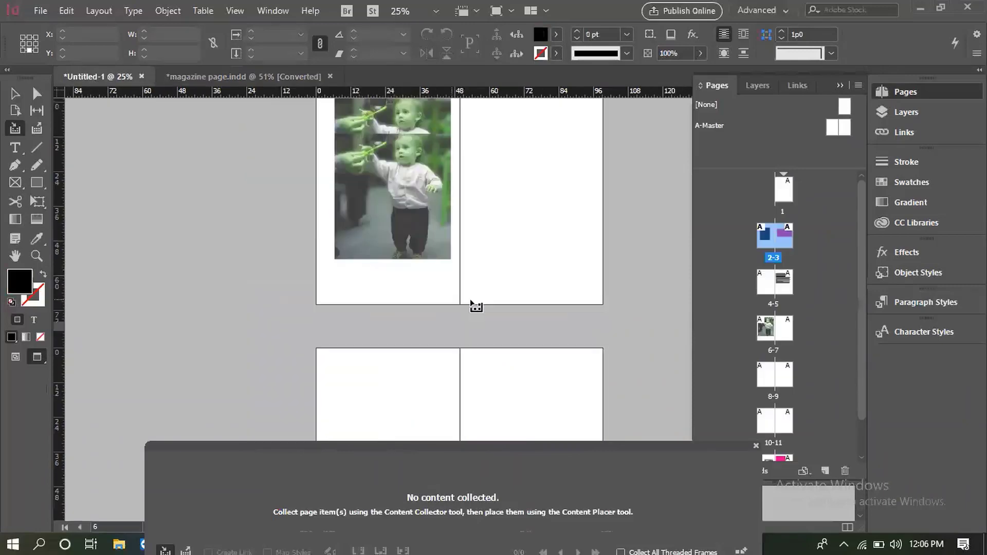
pyautogui.scroll(-8, 582, 311)
pyautogui.scroll(3, 581, 309)
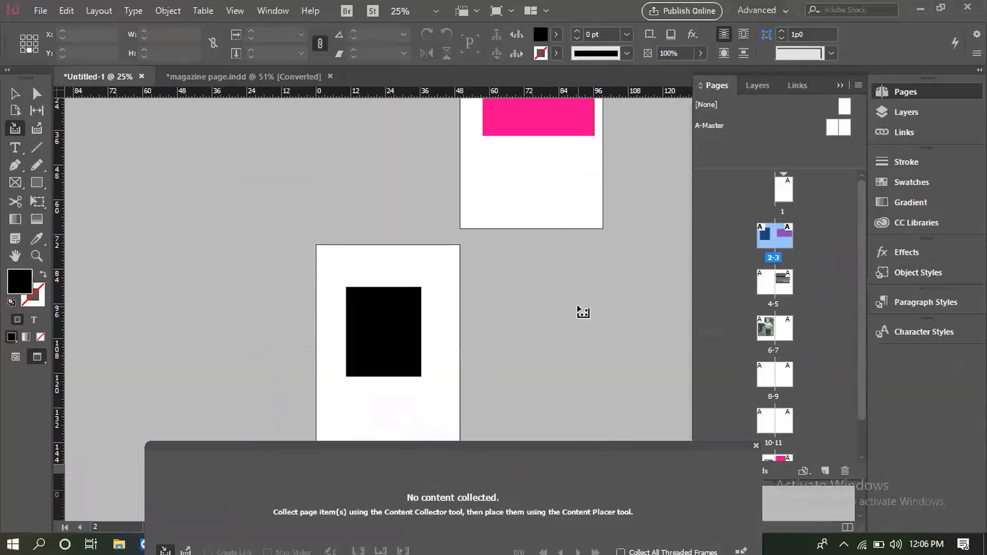
pyautogui.scroll(-5, 573, 308)
pyautogui.scroll(-4, 563, 306)
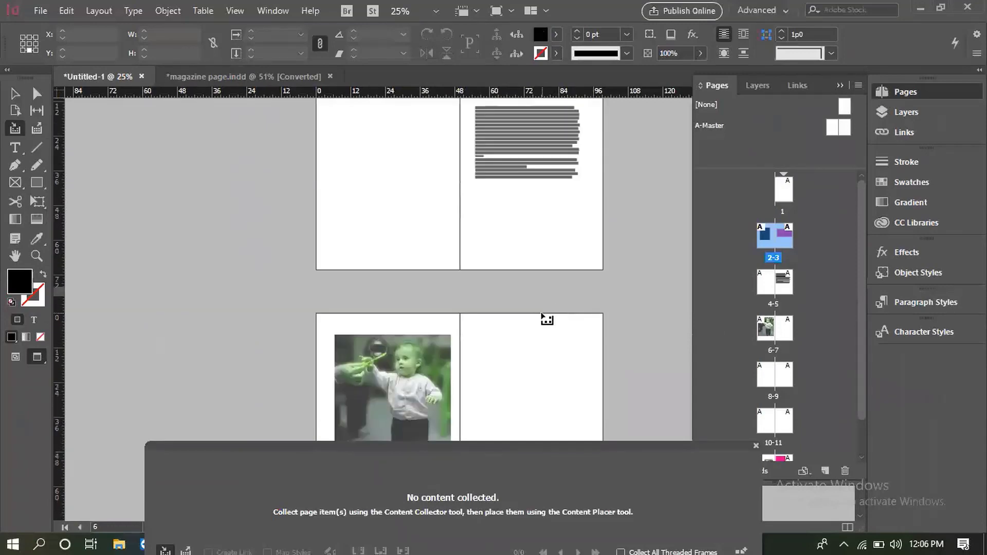
pyautogui.scroll(1, 544, 319)
pyautogui.click(222, 78)
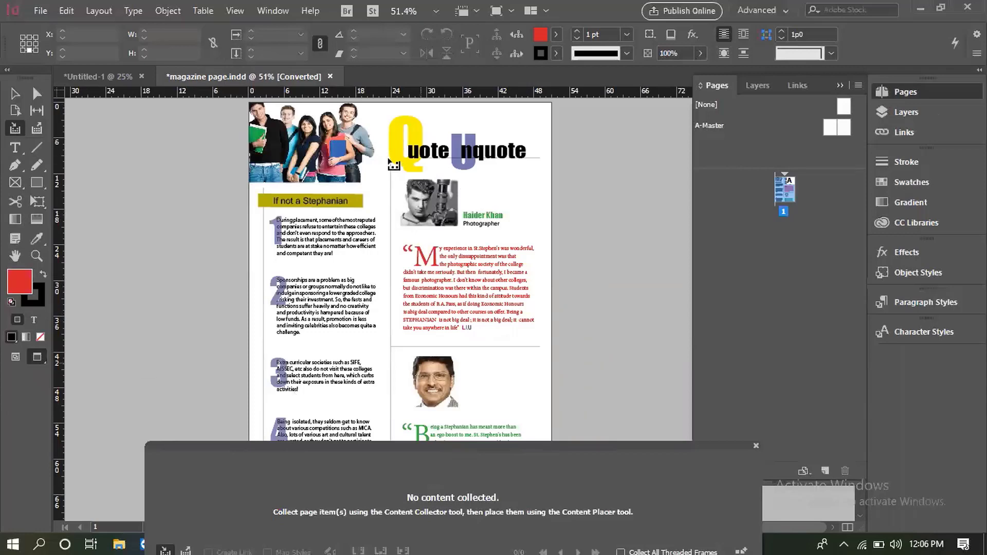
# - Collect the student group photo, "Quote Unquote" heading, lower portrait, red quote text, photographer photo and "If not a Stephanian" banner from the magazine page
pyautogui.click(324, 156)
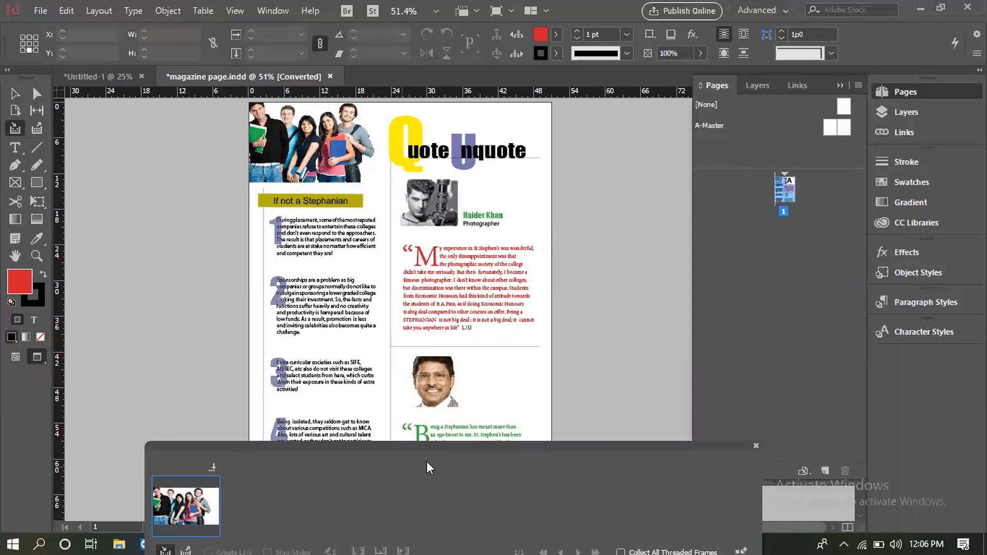
pyautogui.click(479, 159)
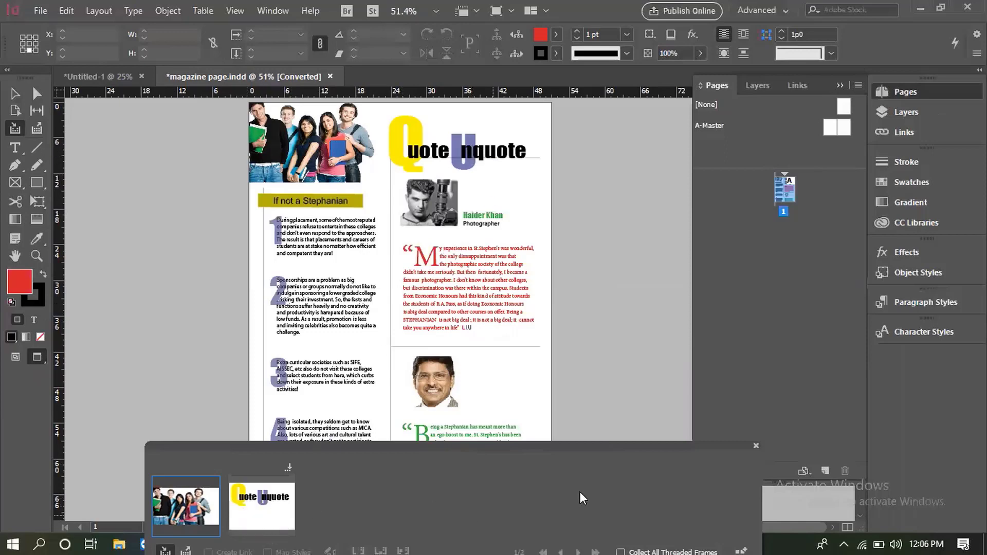
pyautogui.click(438, 389)
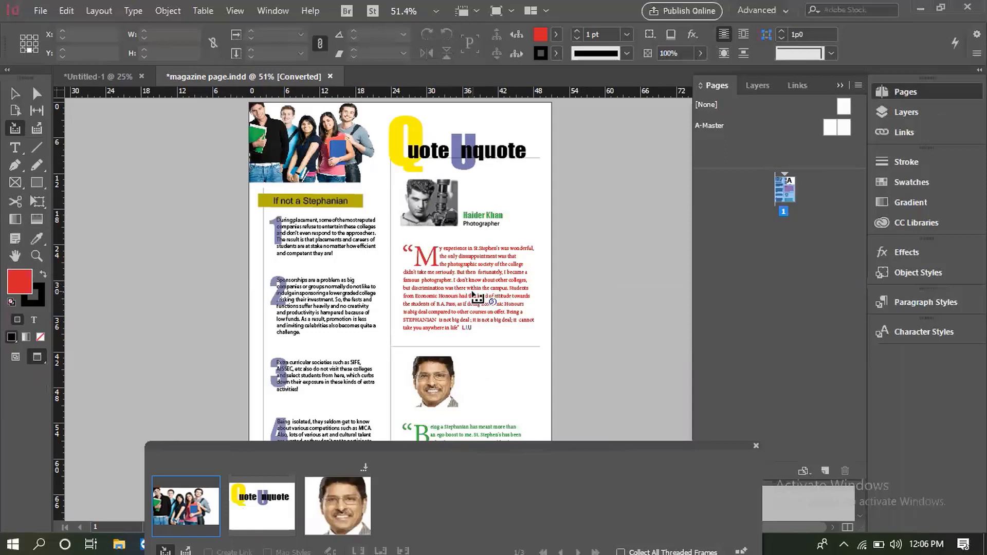
pyautogui.click(472, 291)
pyautogui.click(438, 203)
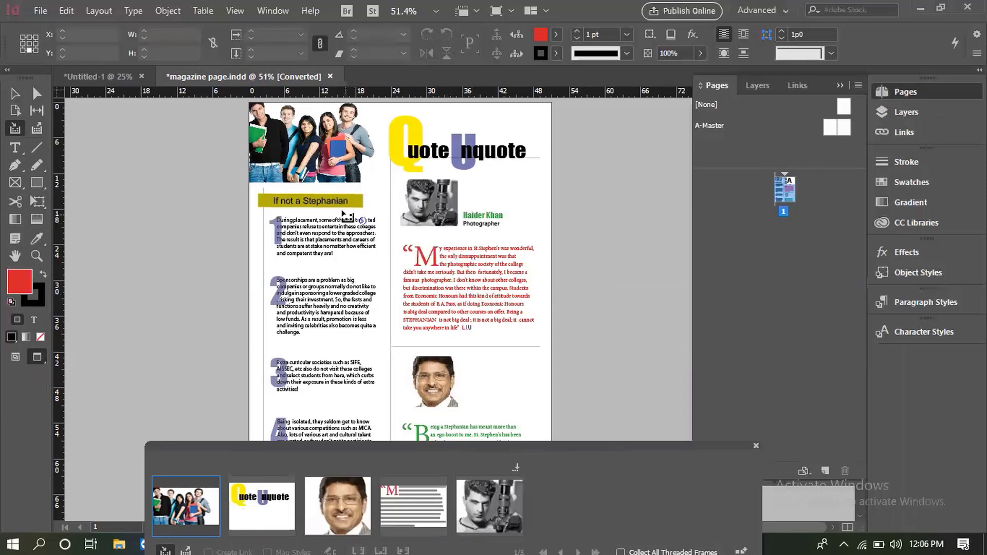
pyautogui.click(345, 201)
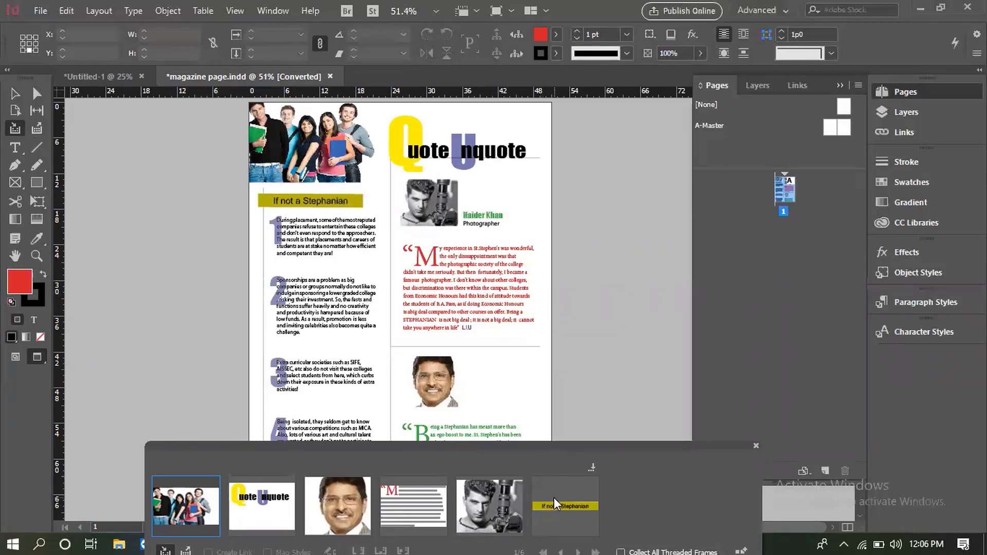
# - Switch to Untitled-1 and place the collected "Quote Unquote" heading on page 4 with the Content Placer tool, about 26p3 wide and 18p8 high
pyautogui.click(115, 77)
pyautogui.scroll(10, 452, 314)
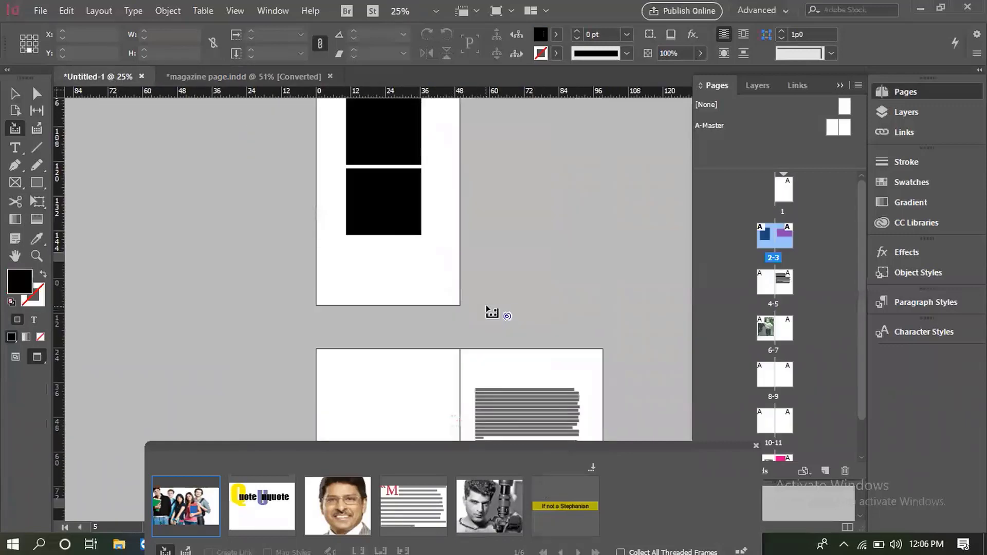
pyautogui.scroll(-3, 506, 255)
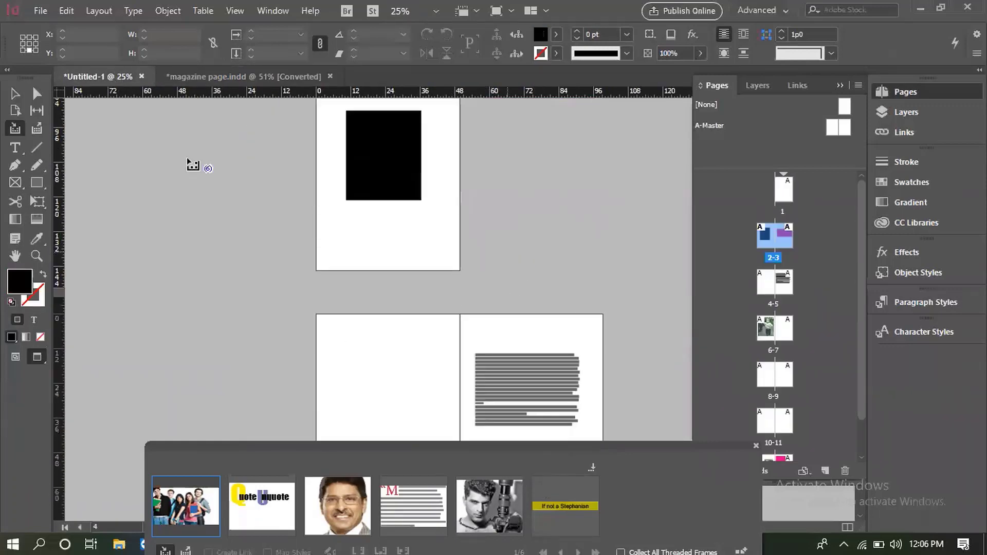
pyautogui.click(36, 129)
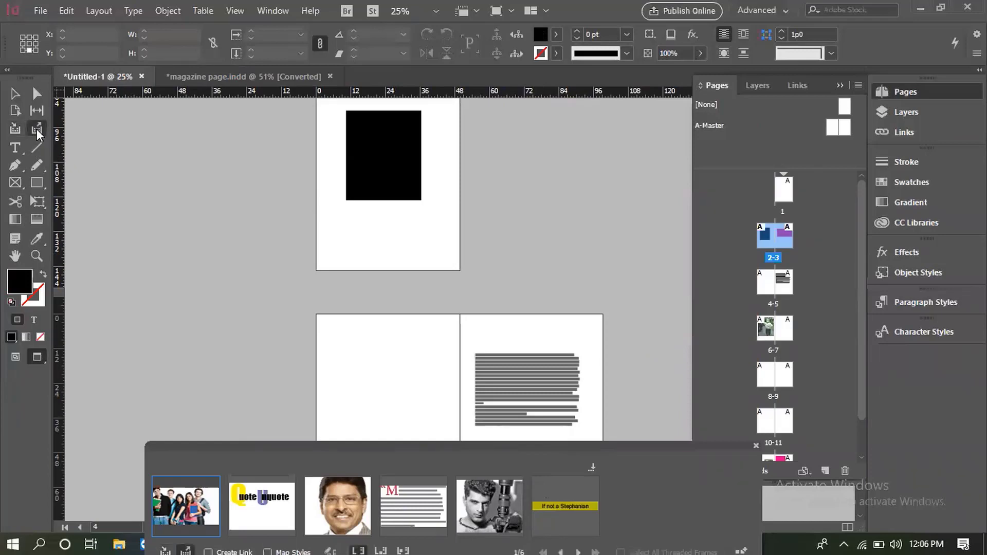
pyautogui.scroll(-2, 478, 246)
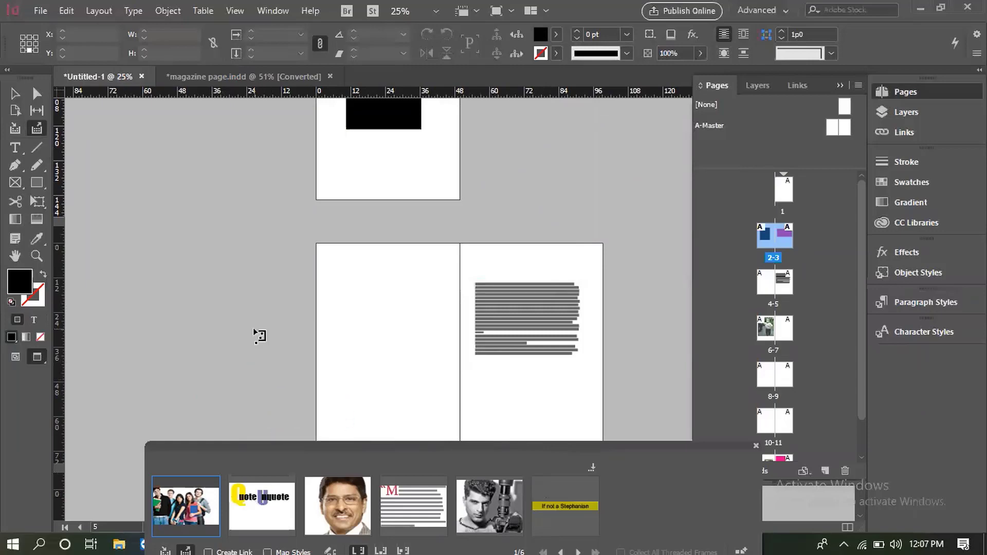
pyautogui.press('Right')
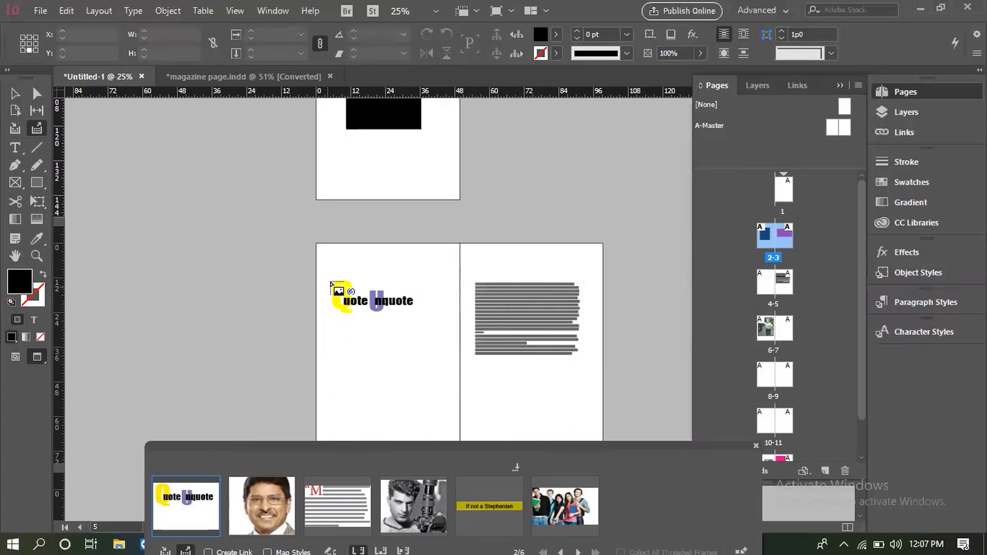
pyautogui.click(331, 283)
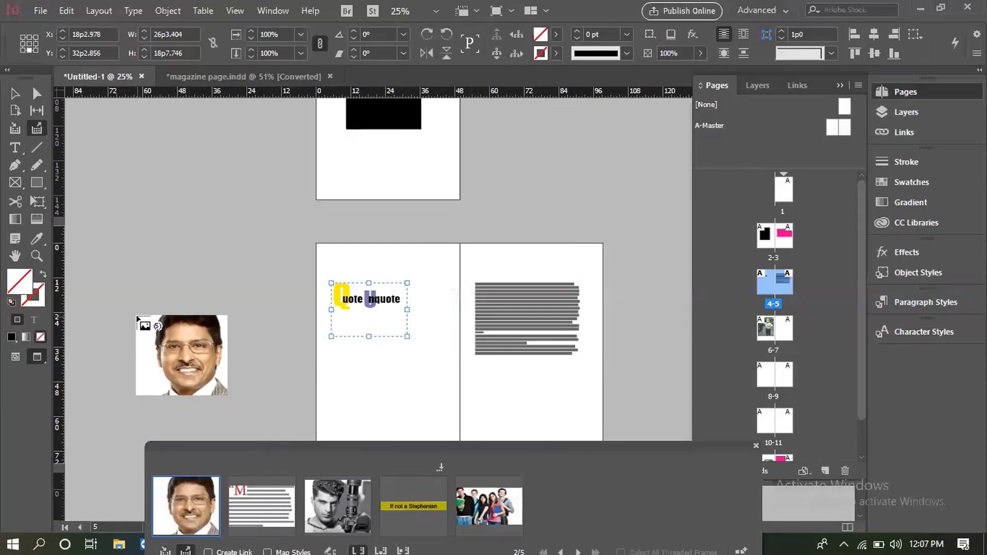
# - Skip ahead to the collected photographer photo and place it near the top of page 7, about 9p8 wide and 7p10 high
pyautogui.press('Right')
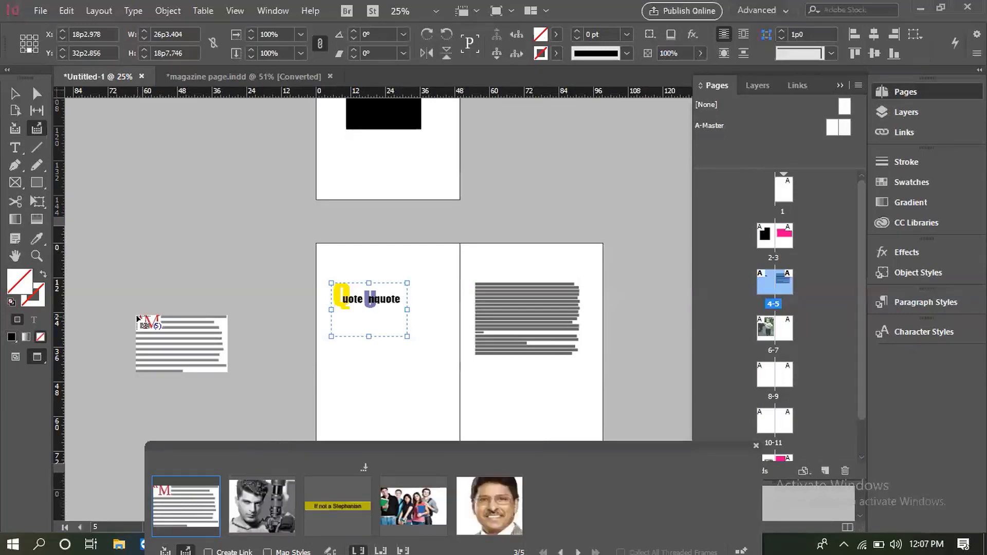
pyautogui.press('Right')
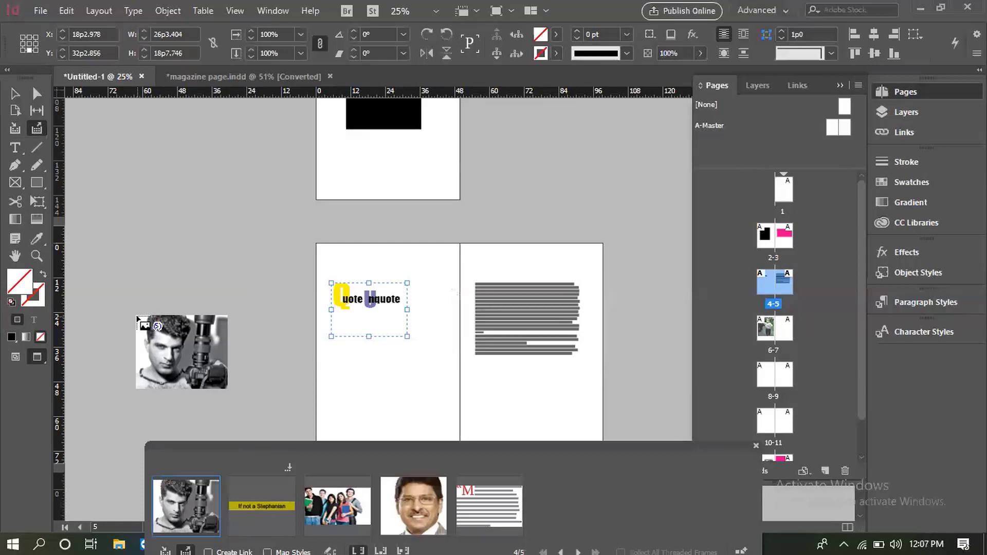
pyautogui.scroll(-5, 430, 287)
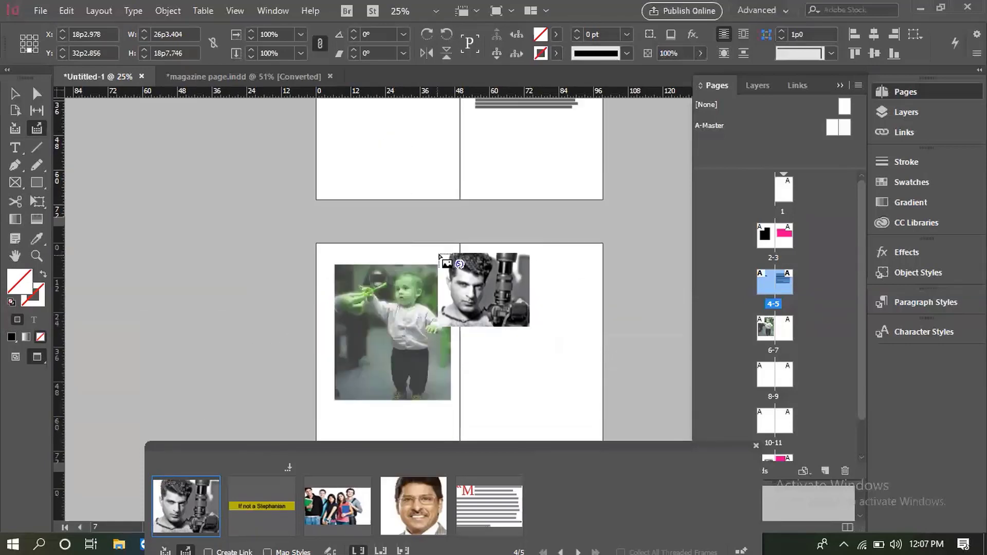
pyautogui.click(473, 232)
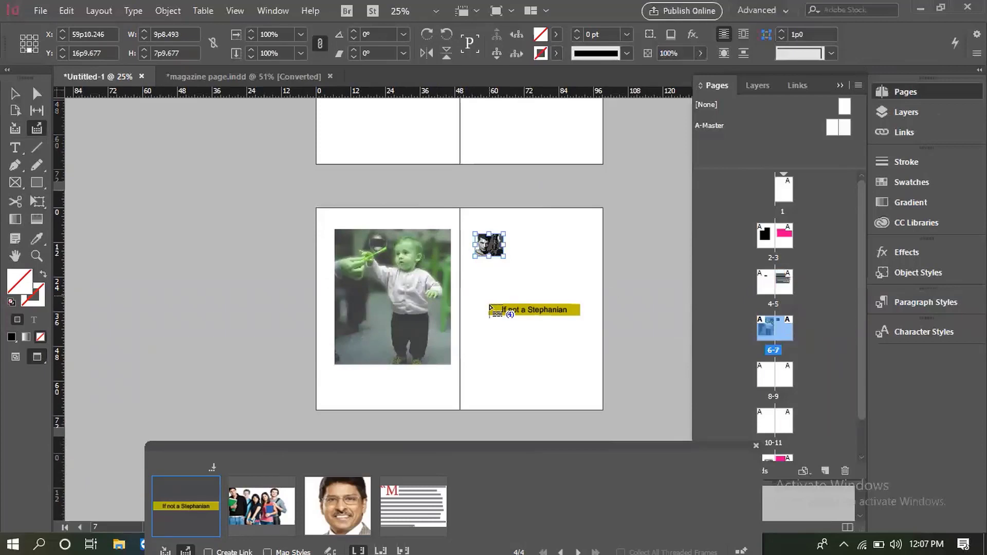
# - Place the collected "If not a Stephanian" banner above the text frame on page 5, about 17p8 wide and 2p3 high
pyautogui.scroll(-10, 504, 320)
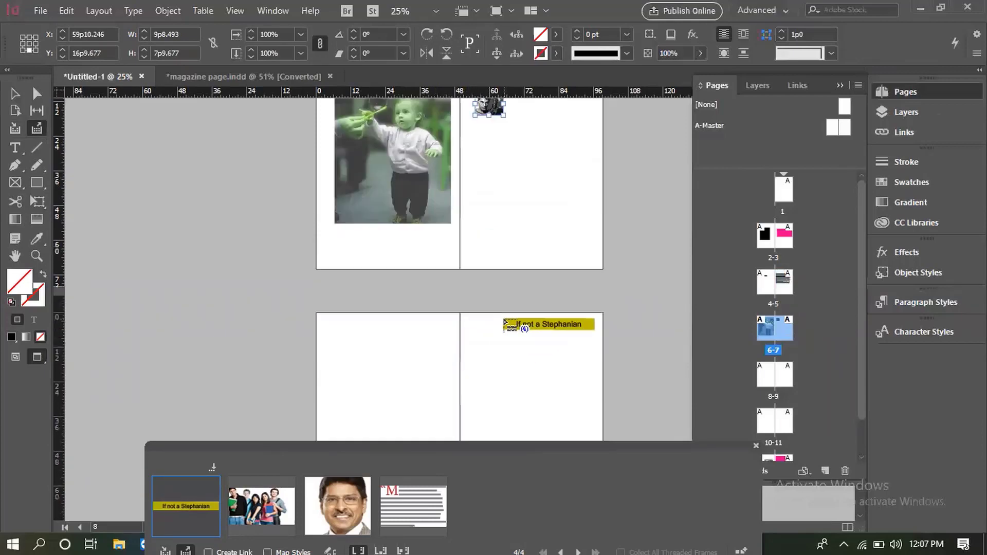
pyautogui.scroll(15, 505, 320)
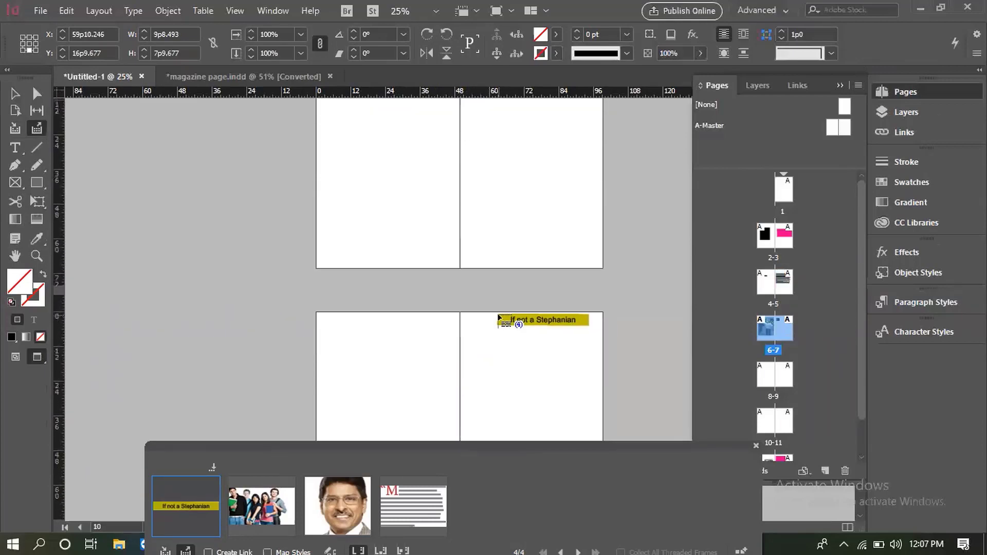
pyautogui.scroll(2, 499, 320)
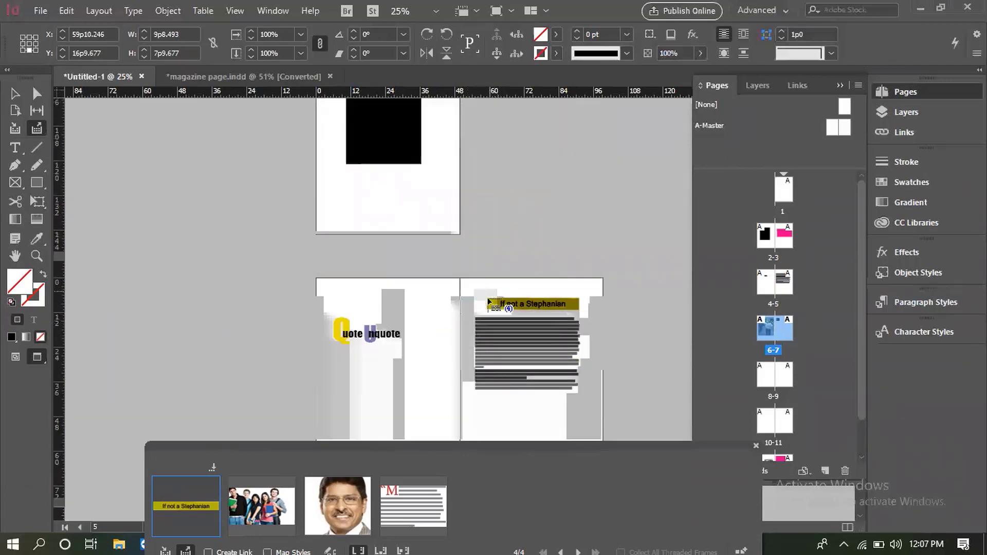
pyautogui.click(480, 299)
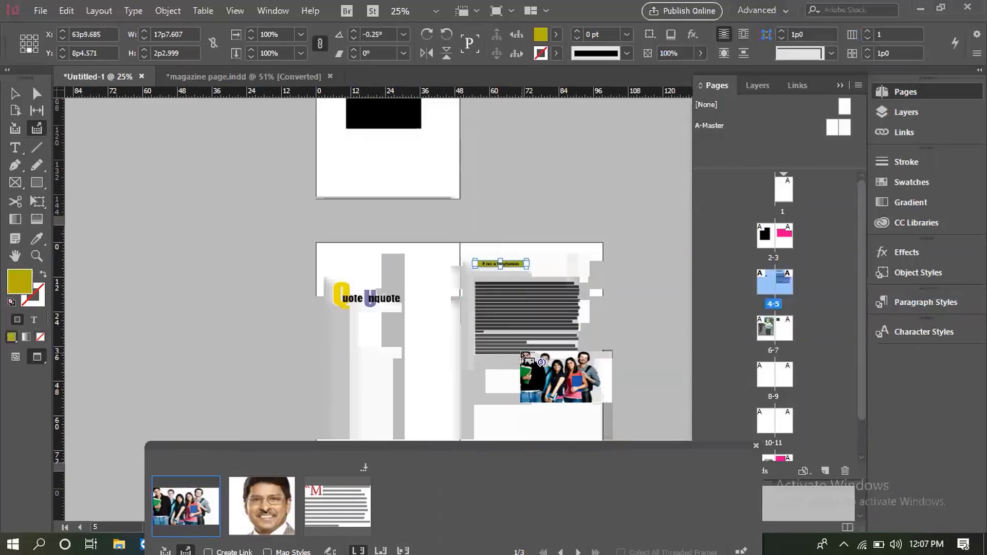
# - Place the collected student group photo on page 8, about 24p1 wide and 13p6 high
pyautogui.scroll(-3, 523, 354)
pyautogui.scroll(-10, 523, 354)
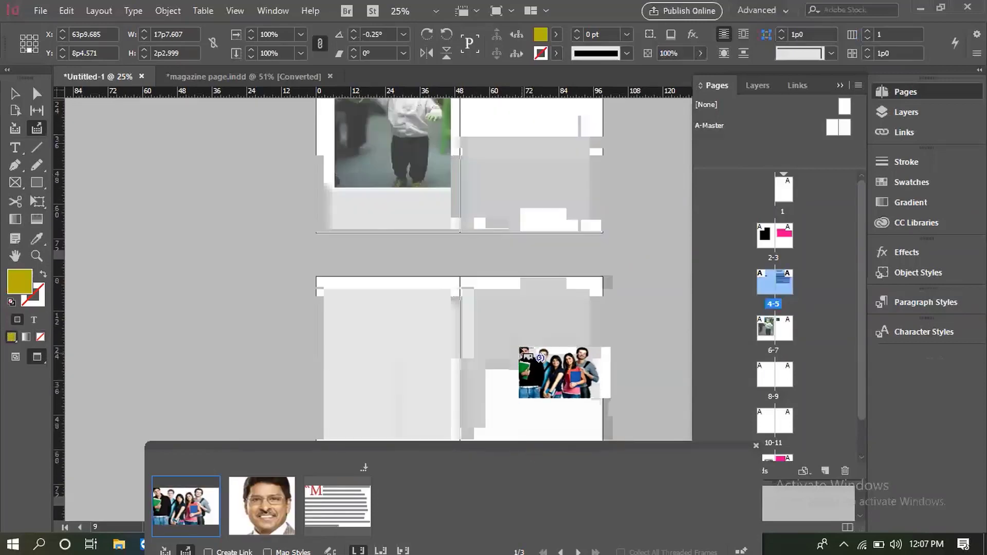
pyautogui.click(349, 197)
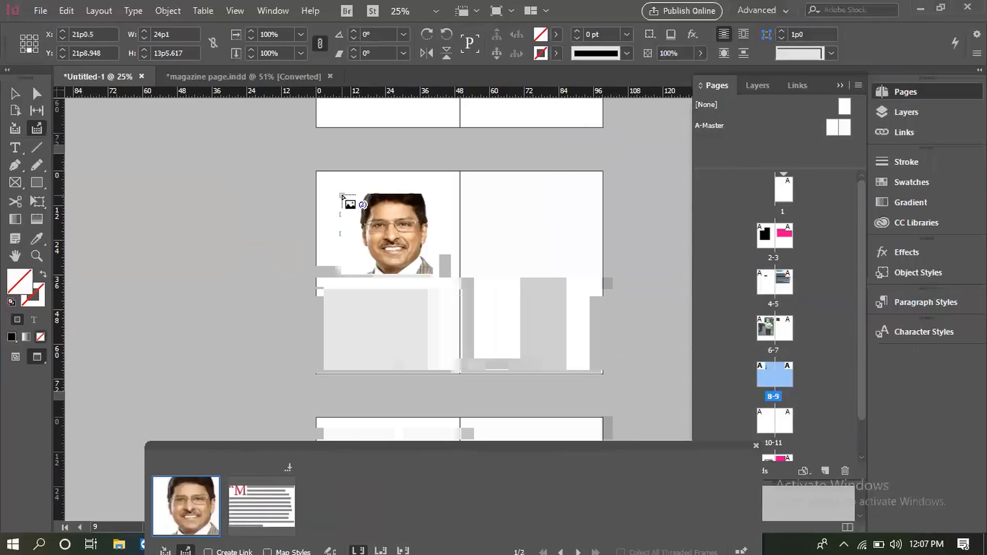
# - Place the collected portrait, about 9p8 by 8p6, on page 11 and the quote text, about 22p6 by 14p0, below it
pyautogui.scroll(-3, 400, 309)
pyautogui.moveTo(478, 281); pyautogui.dragTo(508, 307)
pyautogui.scroll(-1, 339, 340)
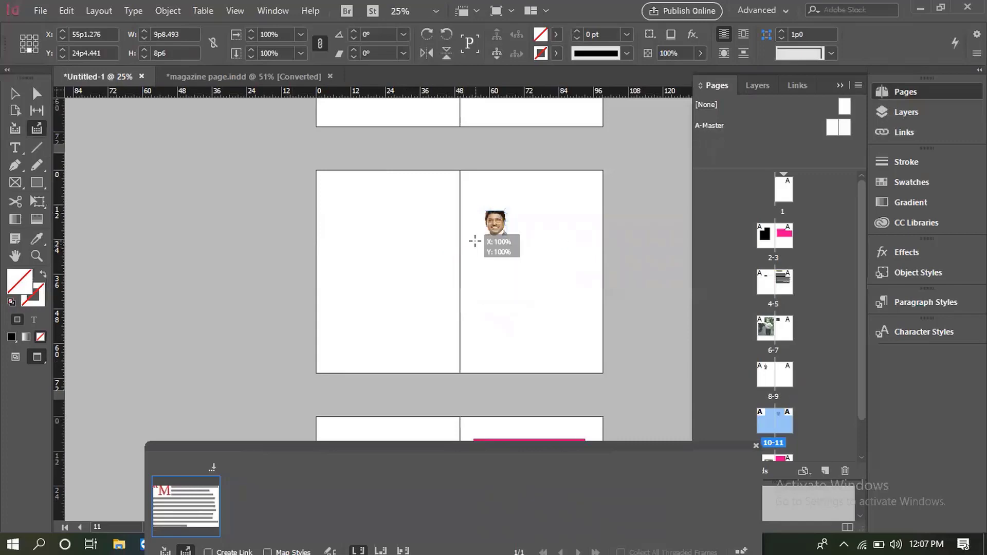
pyautogui.moveTo(476, 241); pyautogui.dragTo(540, 280)
pyautogui.scroll(-2, 442, 344)
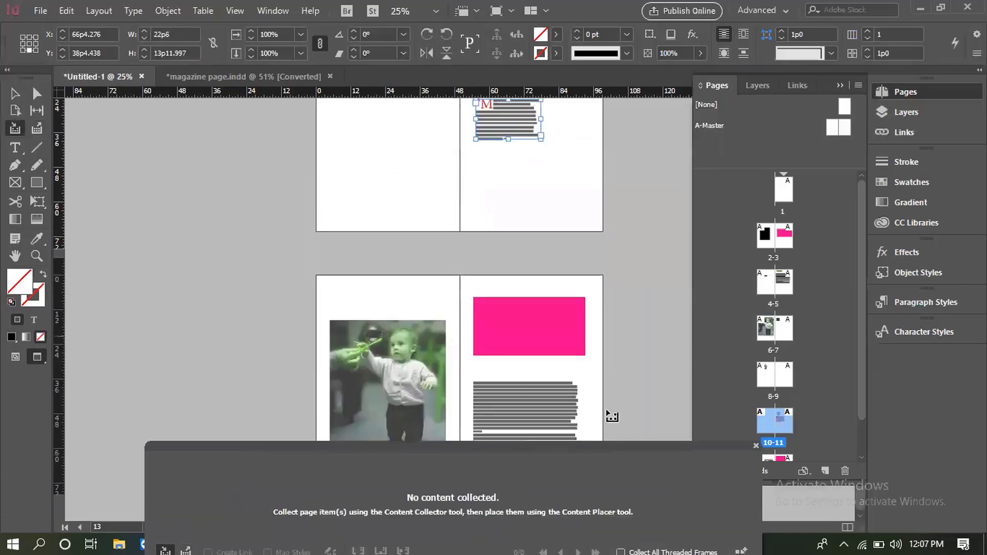
# - Move the empty Content Conveyor aside and close it
pyautogui.moveTo(588, 445); pyautogui.dragTo(312, 446)
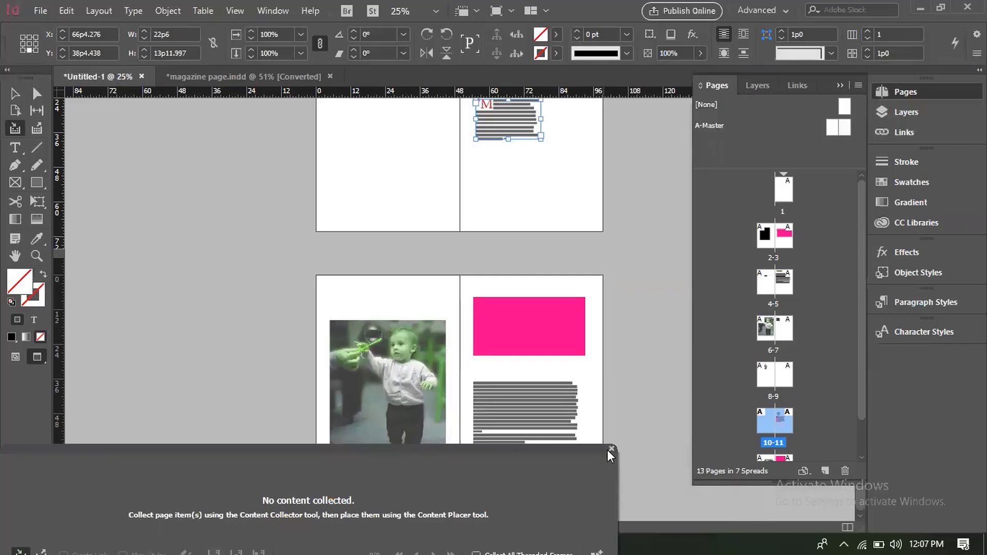
pyautogui.click(611, 449)
pyautogui.scroll(6, 578, 411)
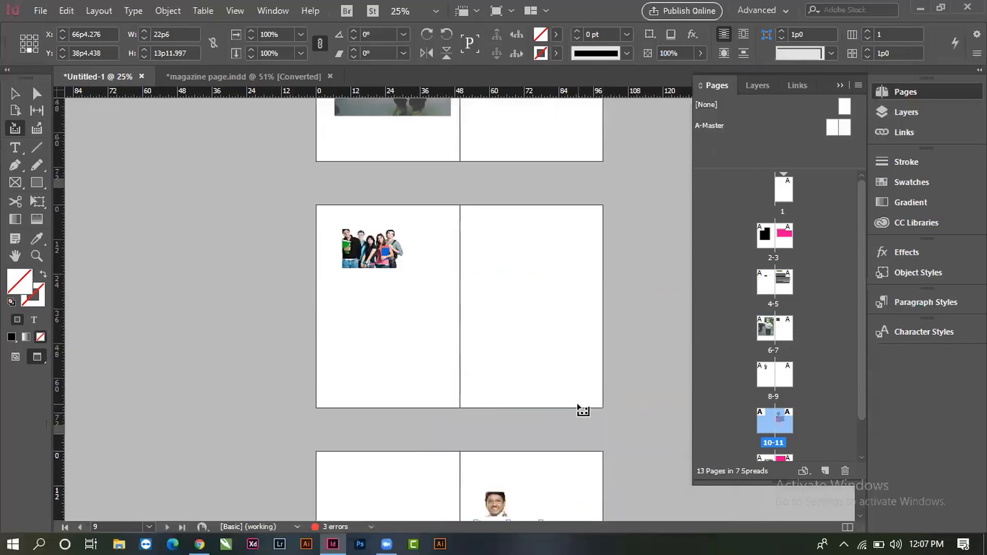
pyautogui.scroll(7, 581, 410)
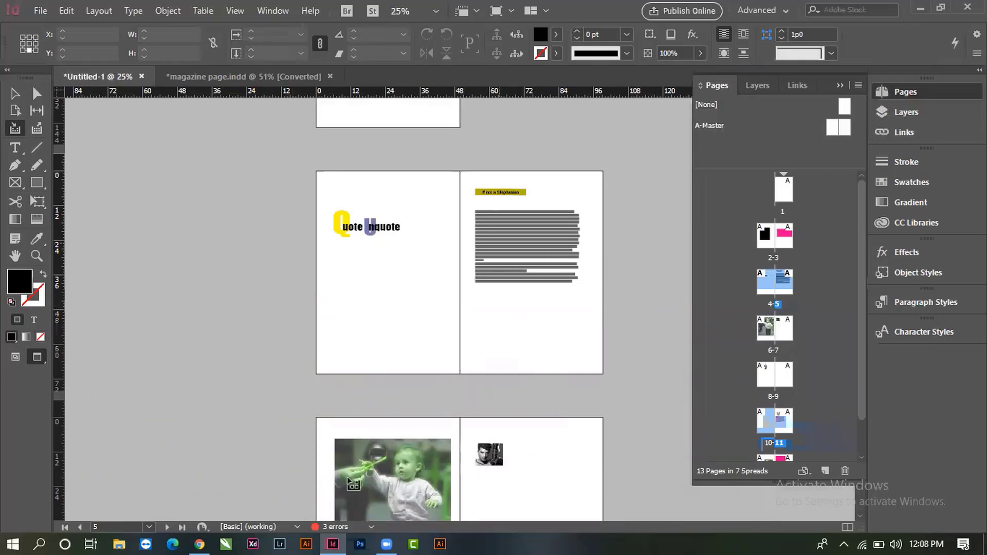
# - Check the content placed on pages 5 to 11, including the student group photo, the portrait and the quote text
pyautogui.click(15, 94)
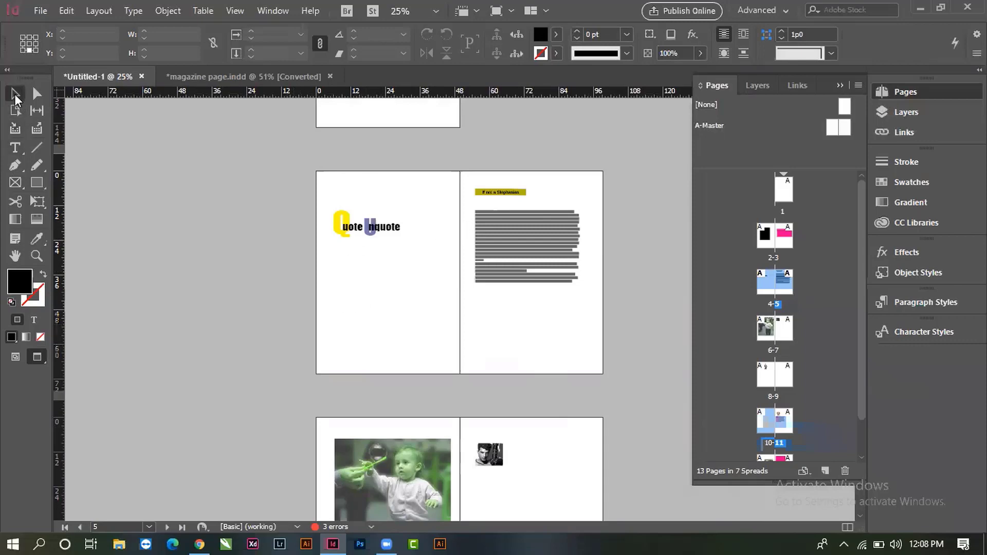
pyautogui.scroll(-5, 421, 382)
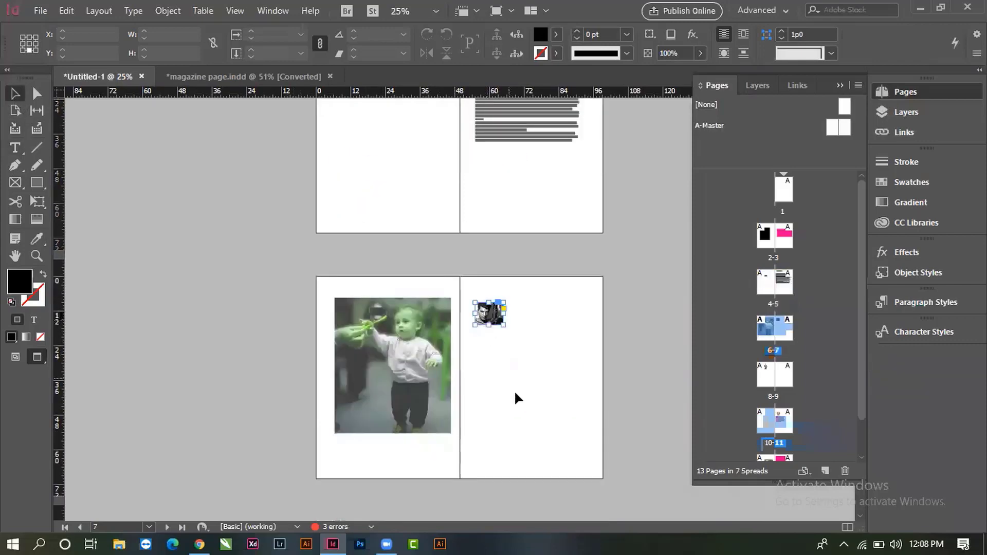
pyautogui.scroll(-10, 514, 391)
pyautogui.click(395, 222)
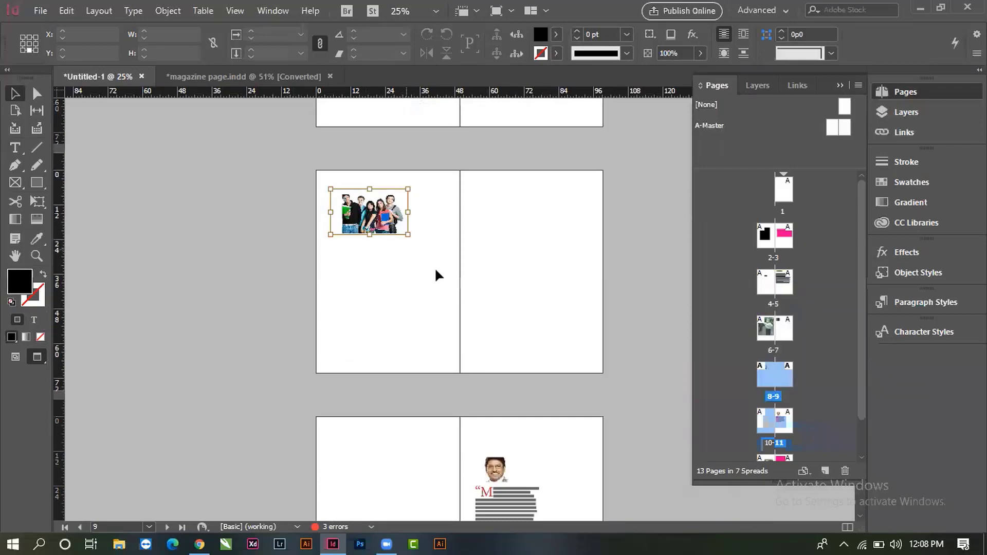
pyautogui.click(530, 448)
pyautogui.scroll(-2, 525, 457)
pyautogui.click(514, 424)
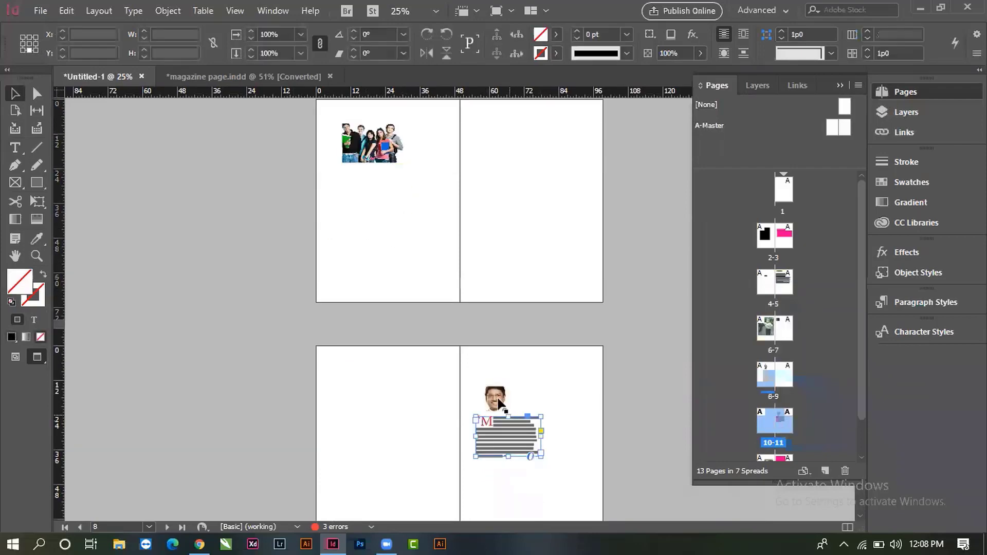
pyautogui.click(594, 396)
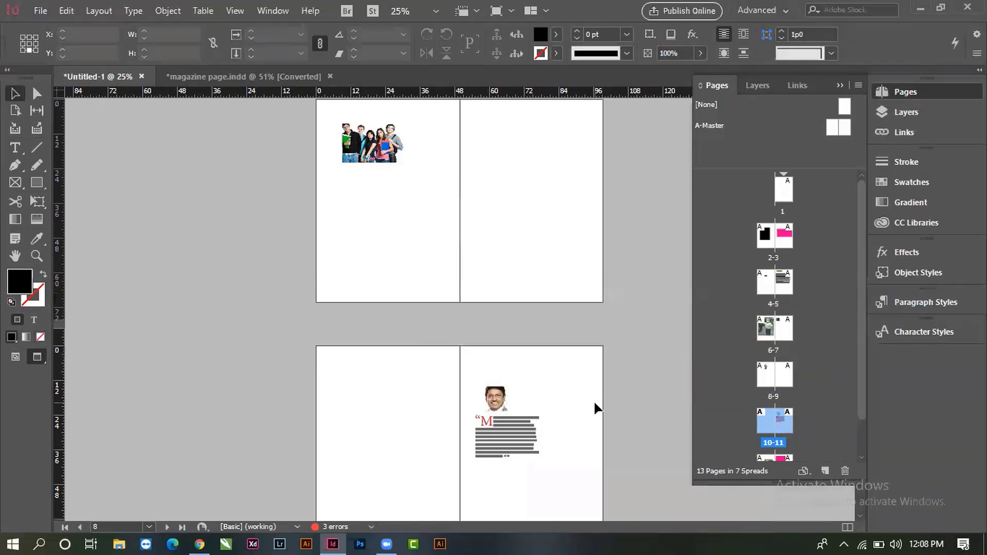
# - Zoom in on the portrait on page 11 and select the image inside its frame
pyautogui.moveTo(440, 383); pyautogui.dragTo(585, 452)
pyautogui.moveTo(363, 205); pyautogui.dragTo(358, 338)
pyautogui.click(358, 338)
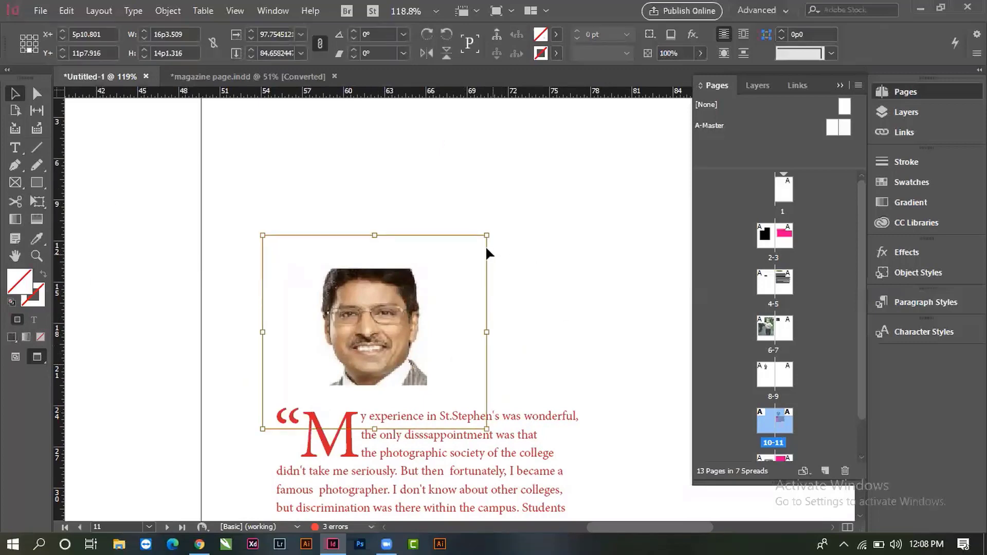
# - Try to enlarge the portrait image to about 22p6 by 19p6 and to shift it with the Direct Selection tool
pyautogui.moveTo(486, 234); pyautogui.dragTo(571, 160)
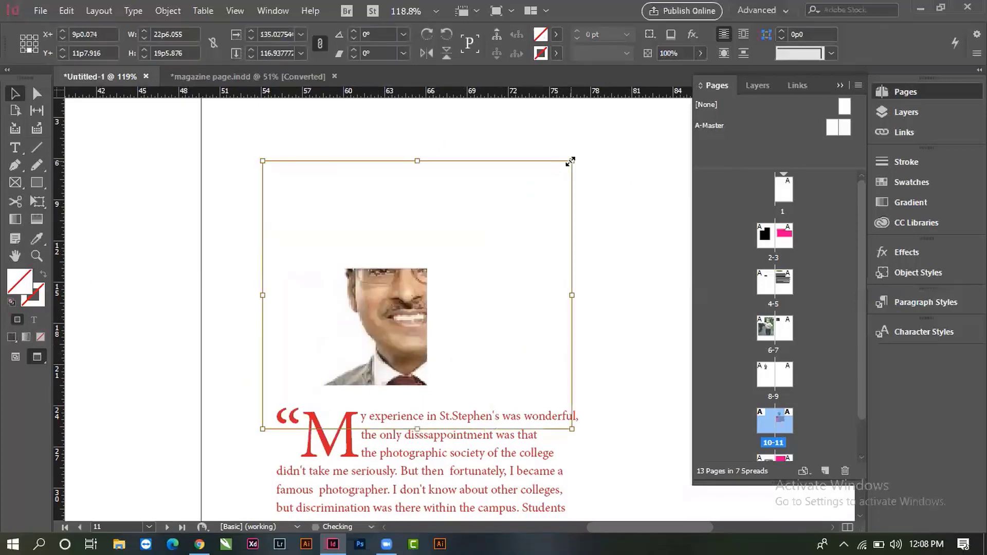
pyautogui.hotkey('ctrl', 'z')
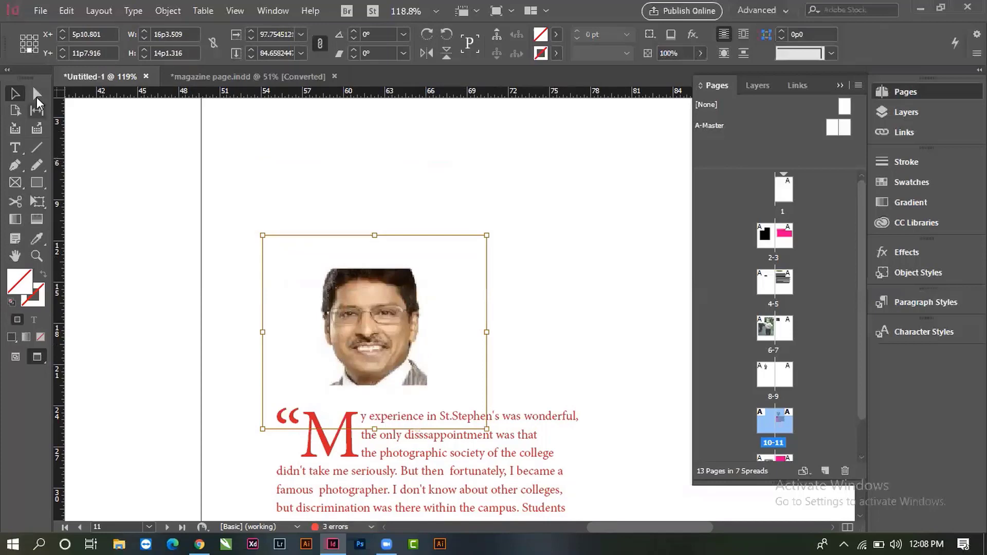
pyautogui.click(37, 93)
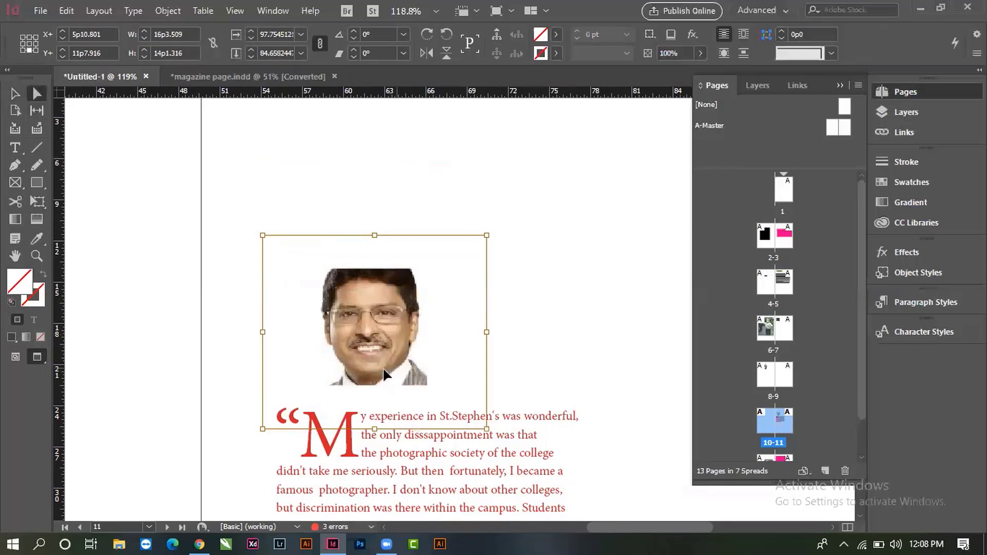
pyautogui.moveTo(390, 369); pyautogui.dragTo(377, 284)
pyautogui.hotkey('ctrl', 'z')
pyautogui.press('v')
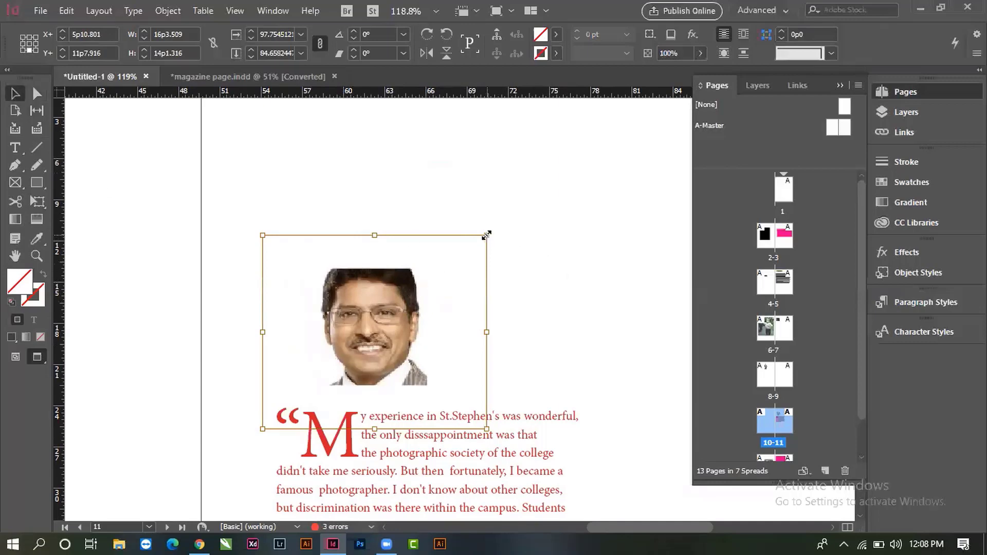
# - Enlarge the portrait image to about 24p7 by 21p3 and expand its frame to about 18p5 by 16p2
pyautogui.moveTo(486, 235); pyautogui.dragTo(548, 134)
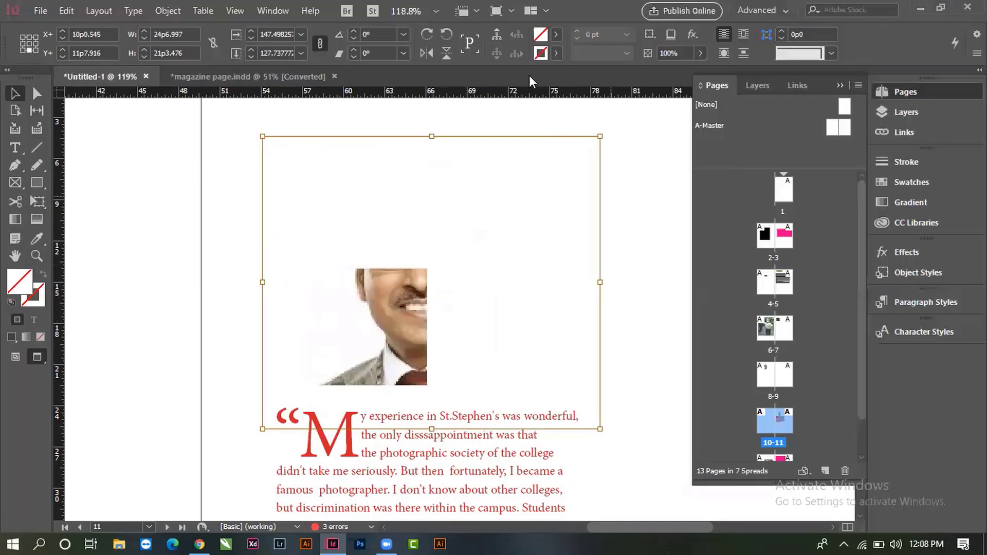
pyautogui.click(495, 44)
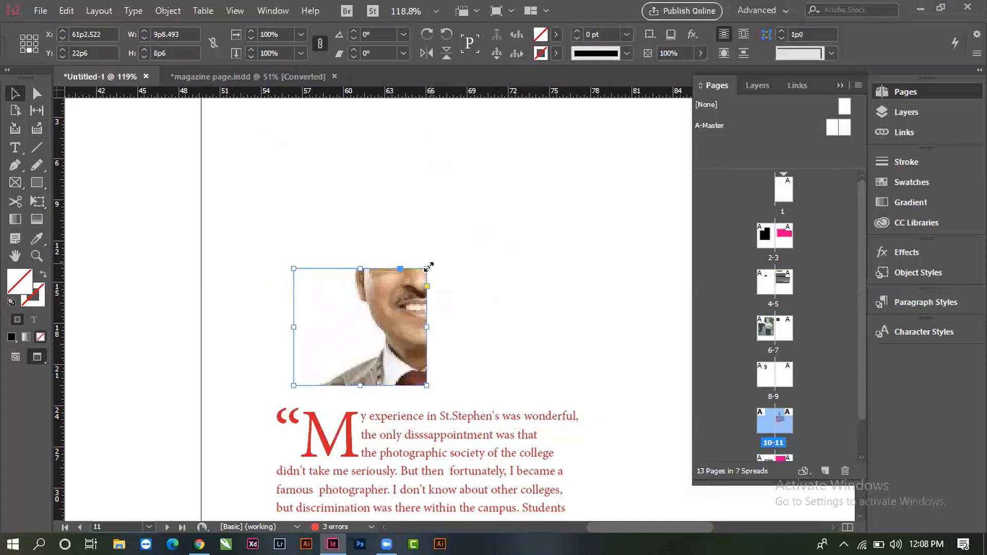
pyautogui.moveTo(438, 253); pyautogui.dragTo(544, 162)
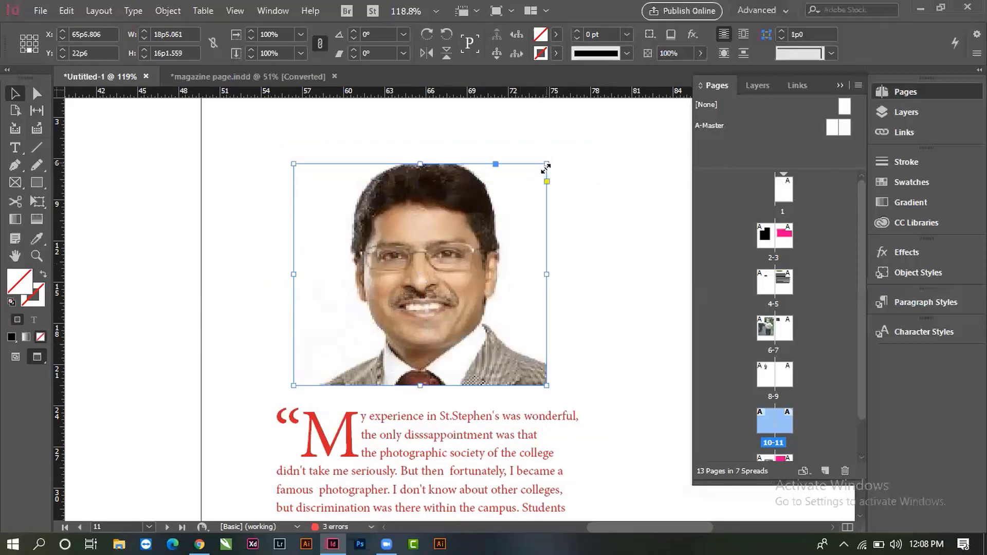
pyautogui.click(630, 306)
# - Enlarge the student group photo on page 8 to about 35p8 wide and 19p11 high
pyautogui.keyDown('ctrl'); pyautogui.keyDown('alt'); pyautogui.click(472, 311); pyautogui.keyUp('alt'); pyautogui.keyUp('ctrl')
pyautogui.keyDown('ctrl'); pyautogui.keyDown('alt'); pyautogui.click(472, 313); pyautogui.keyUp('alt'); pyautogui.keyUp('ctrl')
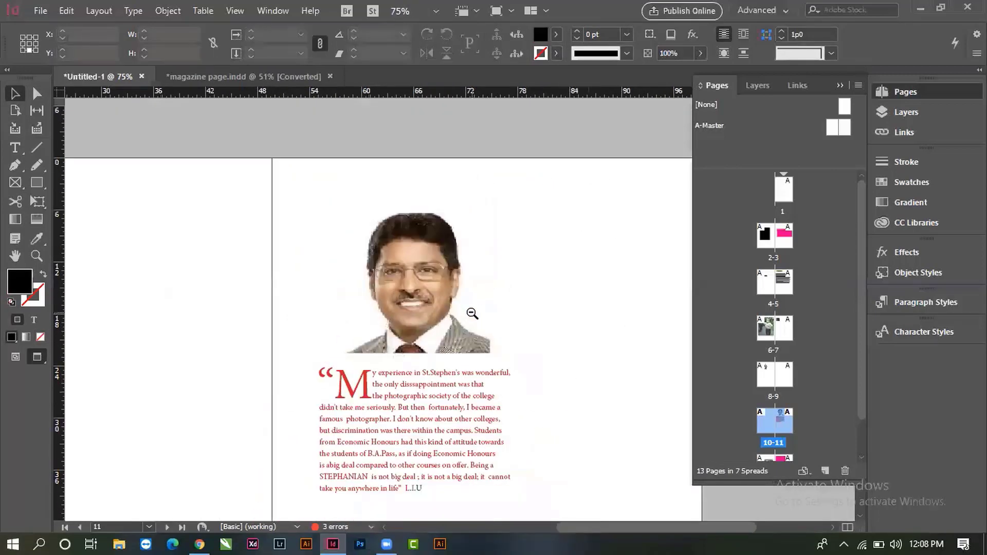
pyautogui.keyDown('ctrl'); pyautogui.keyDown('alt'); pyautogui.click(471, 313); pyautogui.keyUp('alt'); pyautogui.keyUp('ctrl')
pyautogui.keyDown('ctrl'); pyautogui.keyDown('alt'); pyautogui.click(472, 313); pyautogui.keyUp('alt'); pyautogui.keyUp('ctrl')
pyautogui.keyDown('ctrl'); pyautogui.keyDown('alt'); pyautogui.click(472, 313); pyautogui.keyUp('alt'); pyautogui.keyUp('ctrl')
pyautogui.moveTo(513, 204); pyautogui.dragTo(513, 297)
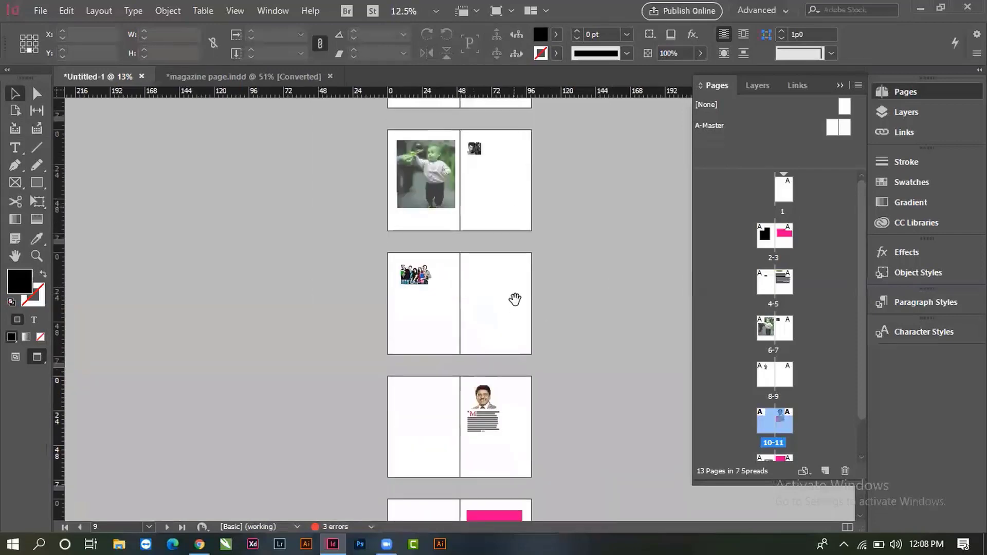
pyautogui.moveTo(464, 335); pyautogui.dragTo(381, 203)
pyautogui.click(411, 343)
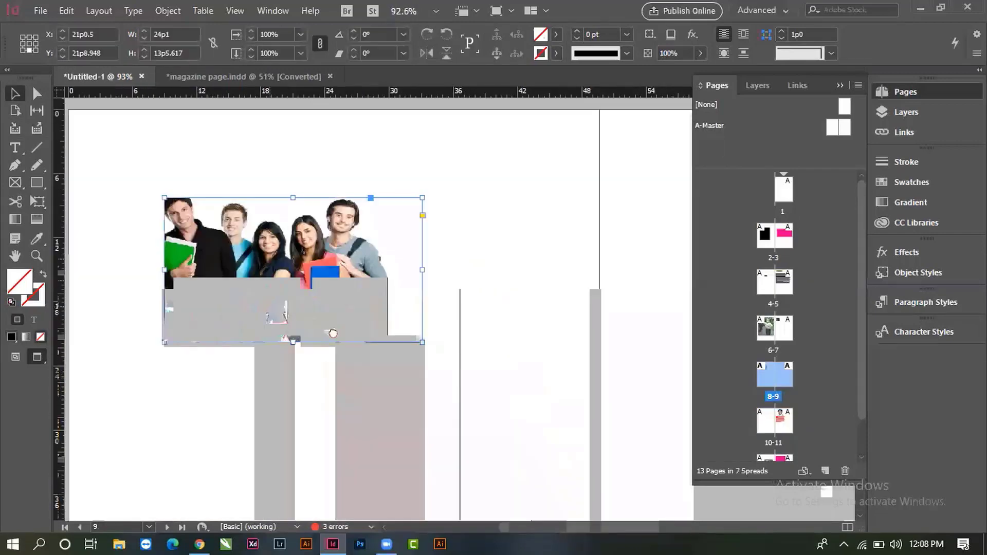
pyautogui.moveTo(529, 353); pyautogui.dragTo(591, 427)
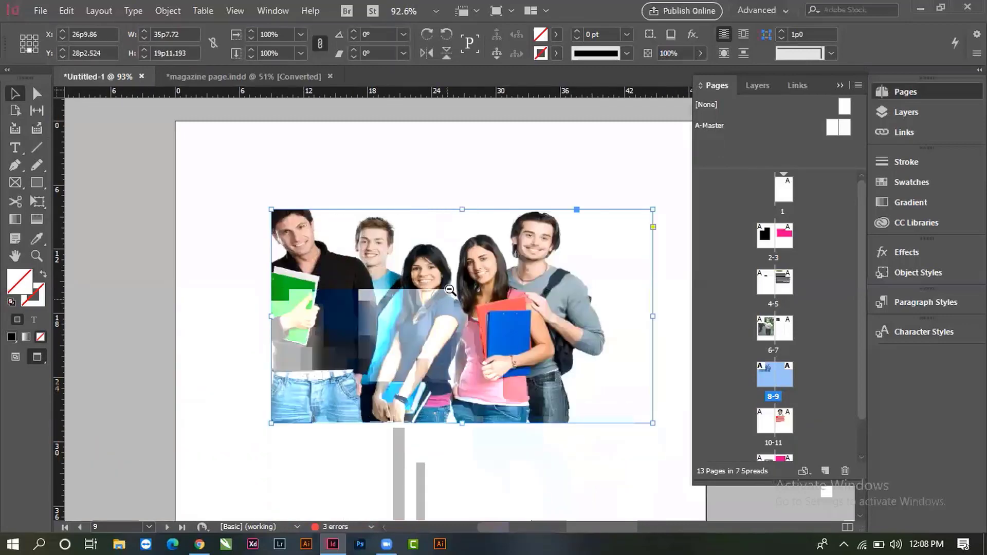
pyautogui.keyDown('ctrl'); pyautogui.keyDown('alt'); pyautogui.click(449, 294); pyautogui.keyUp('alt'); pyautogui.keyUp('ctrl')
pyautogui.keyDown('ctrl'); pyautogui.keyDown('alt'); pyautogui.click(449, 294); pyautogui.keyUp('alt'); pyautogui.keyUp('ctrl')
# - Draw a nearly horizontal line about 36p8 long below the student group photo on page 8
pyautogui.scroll(6, 448, 319)
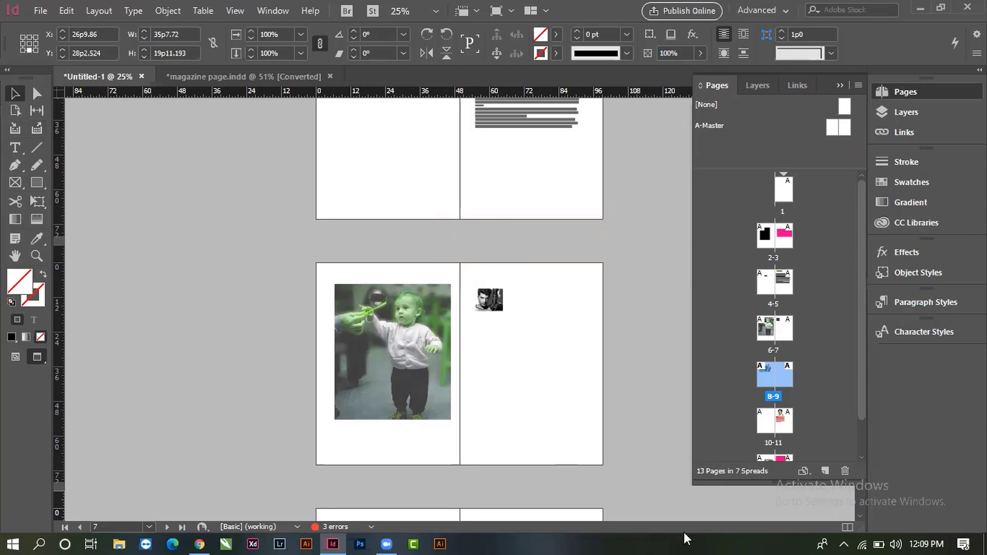
pyautogui.scroll(-4, 485, 426)
pyautogui.scroll(2, 482, 418)
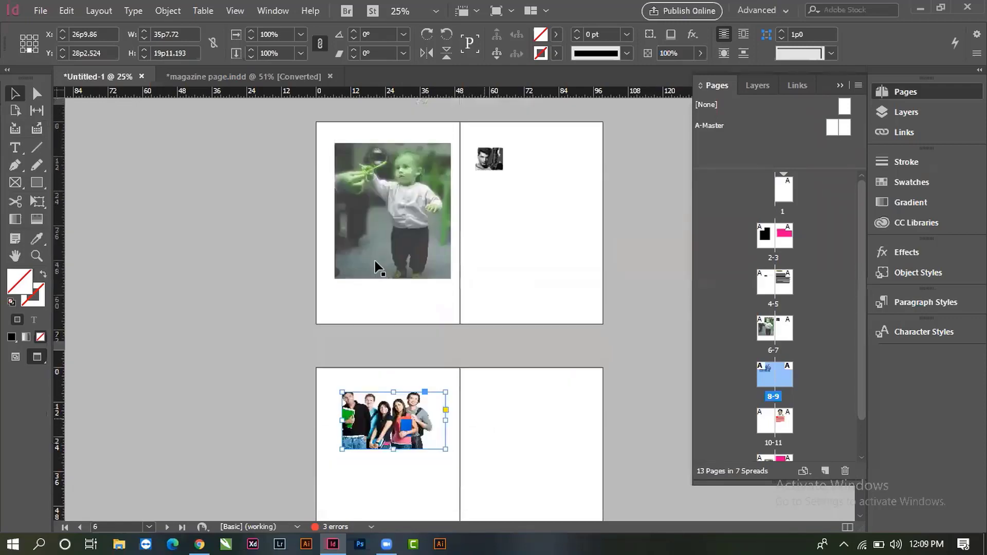
pyautogui.click(34, 147)
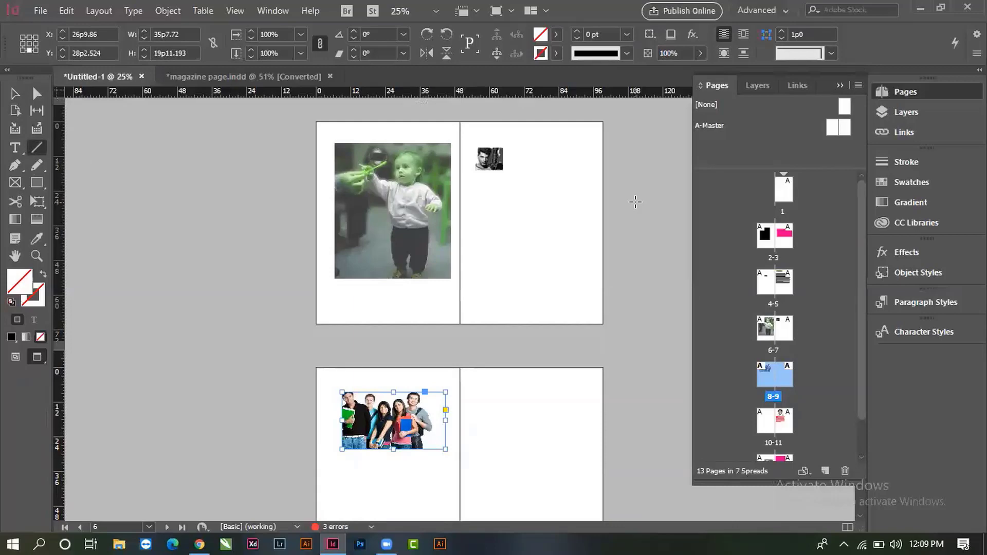
pyautogui.scroll(-4, 447, 368)
pyautogui.hotkey('ctrl', 'space')
pyautogui.moveTo(346, 273); pyautogui.dragTo(516, 369)
pyautogui.moveTo(240, 299); pyautogui.dragTo(448, 307)
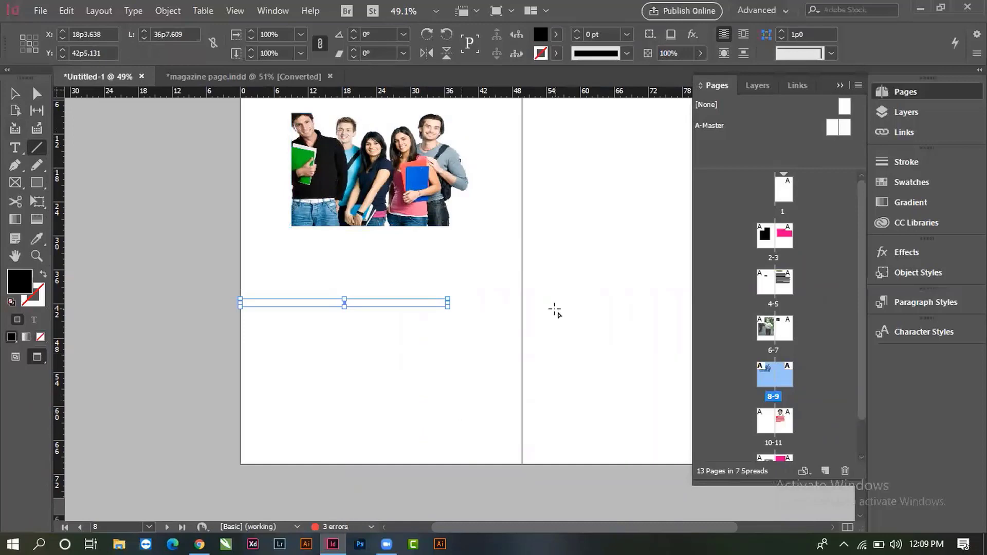
# - Draw more straight lines across pages 8 and 9, including a vertical one about 23p7 long and a slanted one about 23p0 long
pyautogui.moveTo(526, 436); pyautogui.dragTo(521, 357)
pyautogui.moveTo(538, 225); pyautogui.dragTo(660, 232)
pyautogui.hotkey('ctrl', 'z')
pyautogui.moveTo(558, 265); pyautogui.dragTo(559, 399)
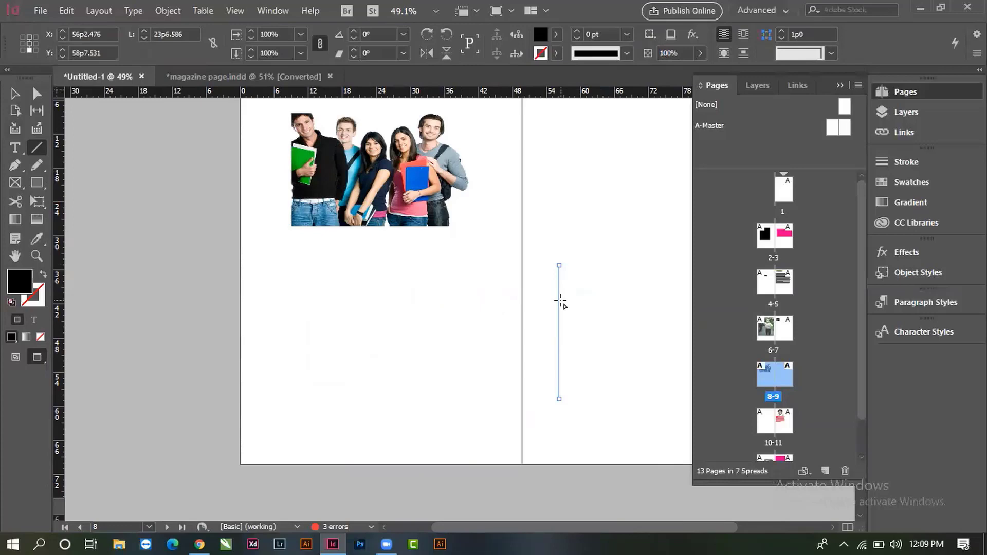
pyautogui.moveTo(561, 301); pyautogui.dragTo(622, 313)
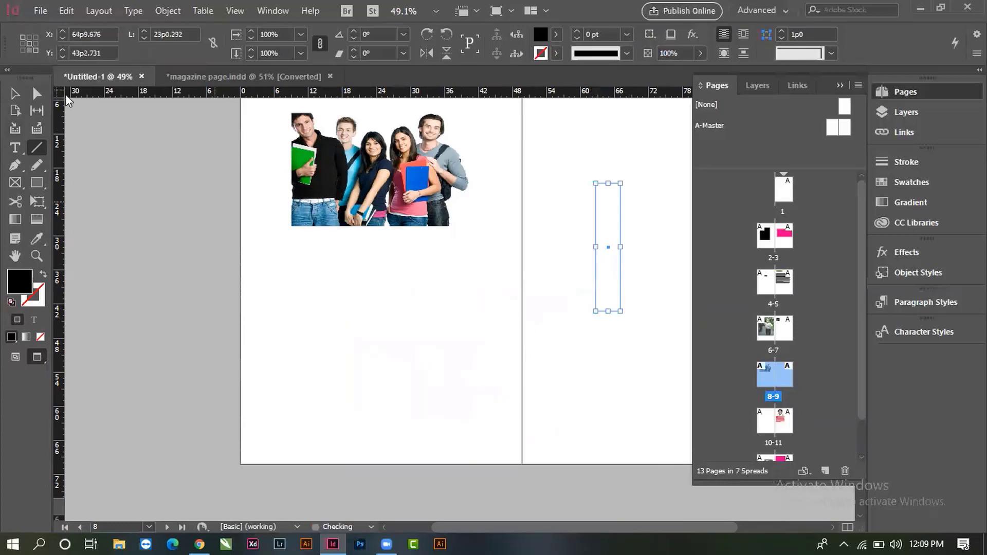
# - Select all the drawn lines and swap their fill and stroke to give them a black 1 pt stroke without fill
pyautogui.click(14, 93)
pyautogui.click(164, 222)
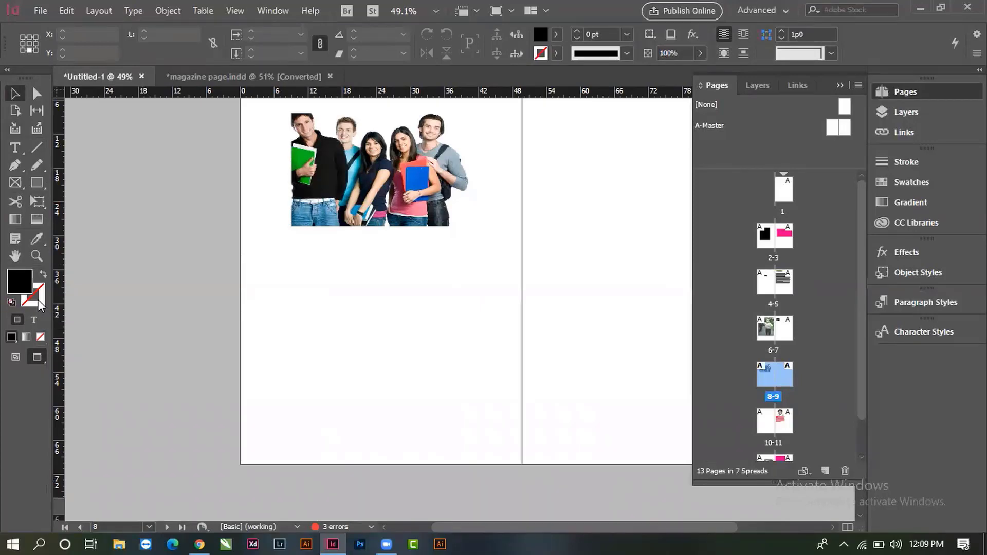
pyautogui.moveTo(237, 255); pyautogui.dragTo(653, 465)
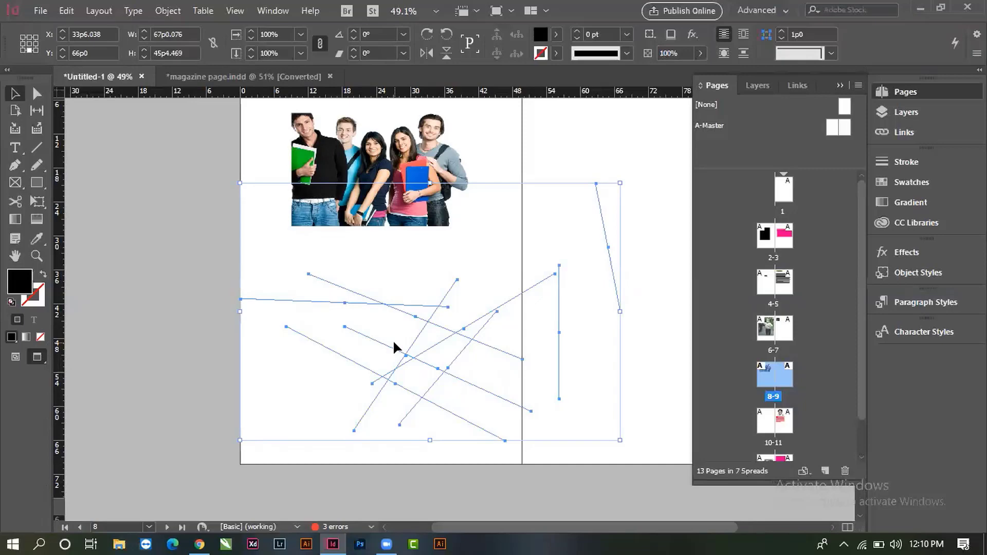
pyautogui.hotkey('shift', 'x')
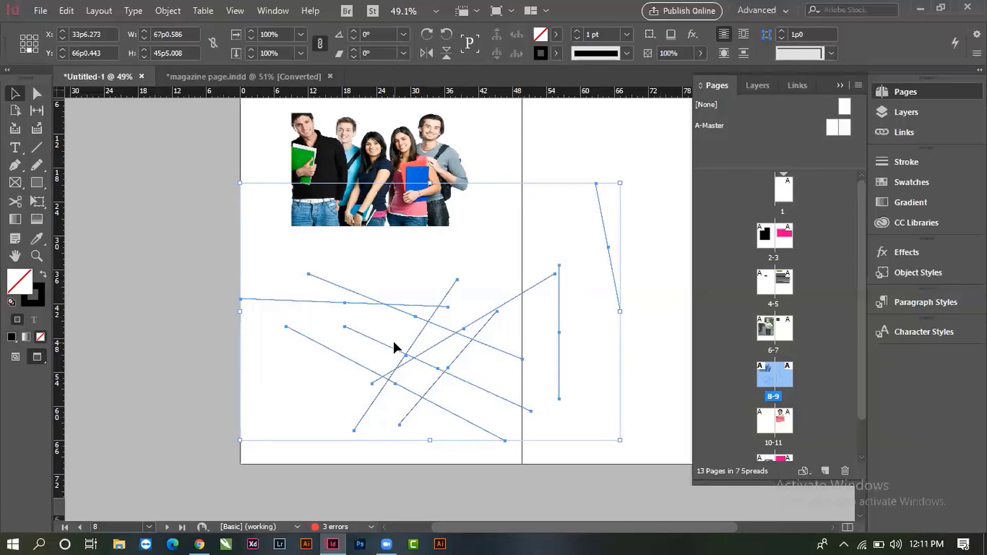
pyautogui.hotkey('shift', 'x')
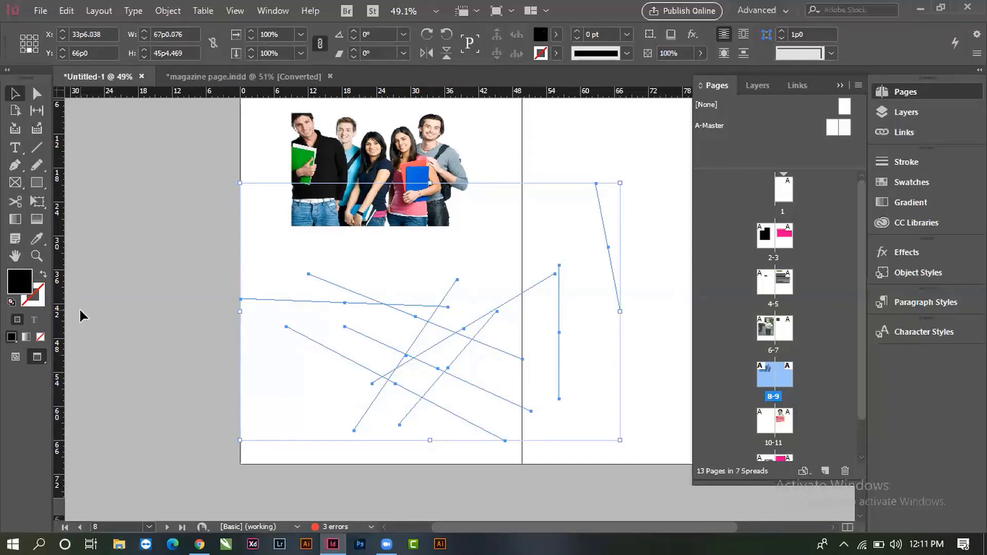
pyautogui.hotkey('shift', 'x')
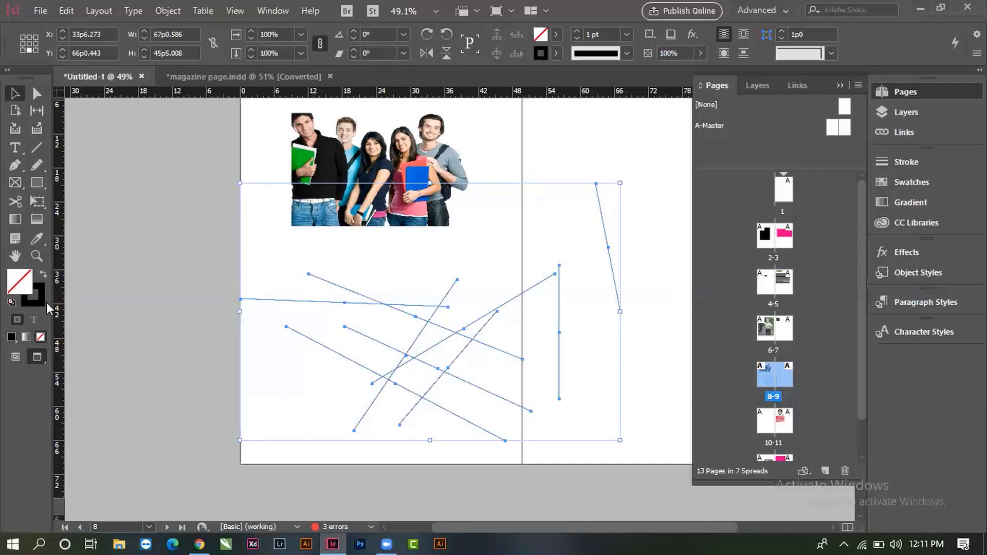
# - Delete all the drawn lines from pages 8 and 9
pyautogui.click(229, 383)
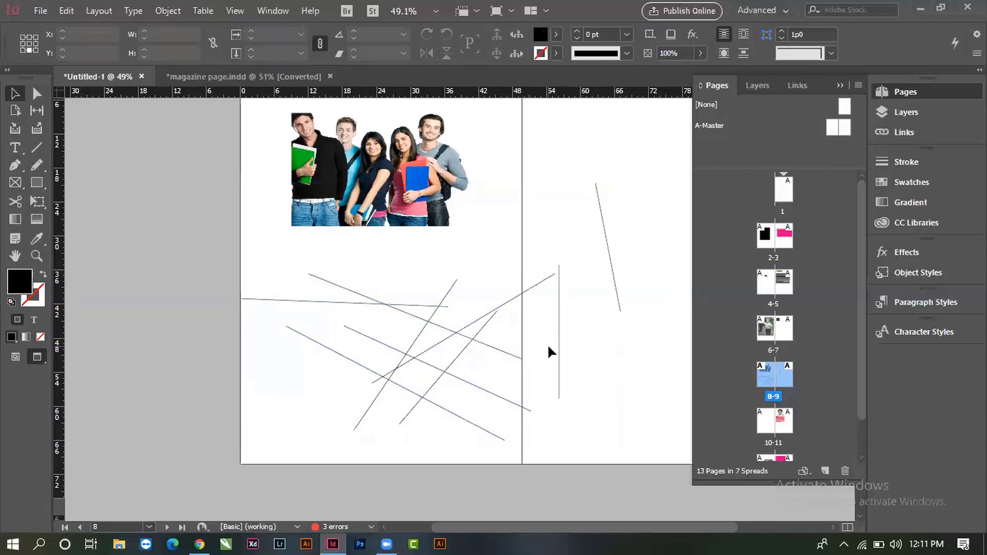
pyautogui.moveTo(643, 249); pyautogui.dragTo(346, 442)
pyautogui.press('Delete')
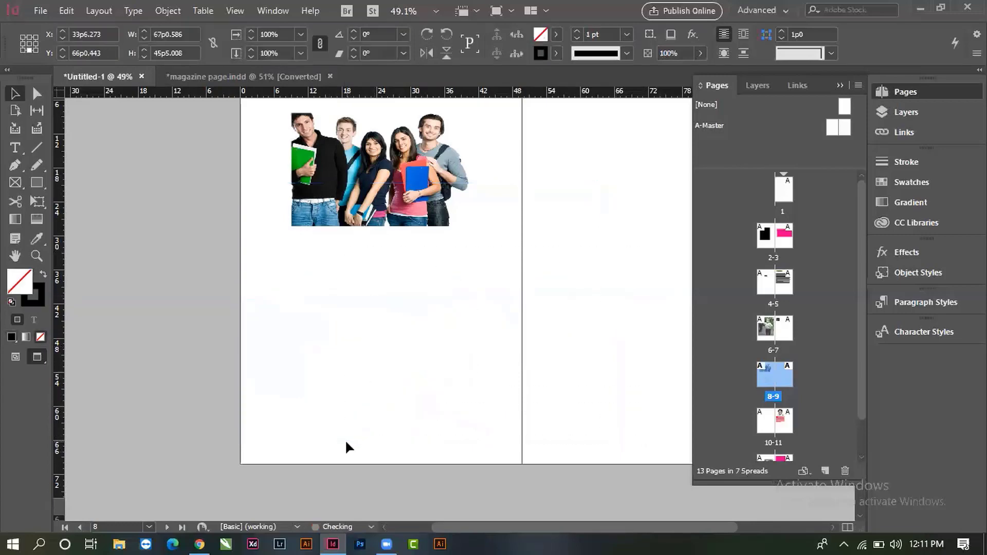
# - Draw a nearly horizontal line about 22p10 long low on page 8 and swap its fill and stroke for a black 1 pt stroke
pyautogui.click(36, 148)
pyautogui.moveTo(366, 323)
pyautogui.mouseDown()
pyautogui.moveTo(474, 310)
pyautogui.moveTo(387, 370)
pyautogui.mouseUp()
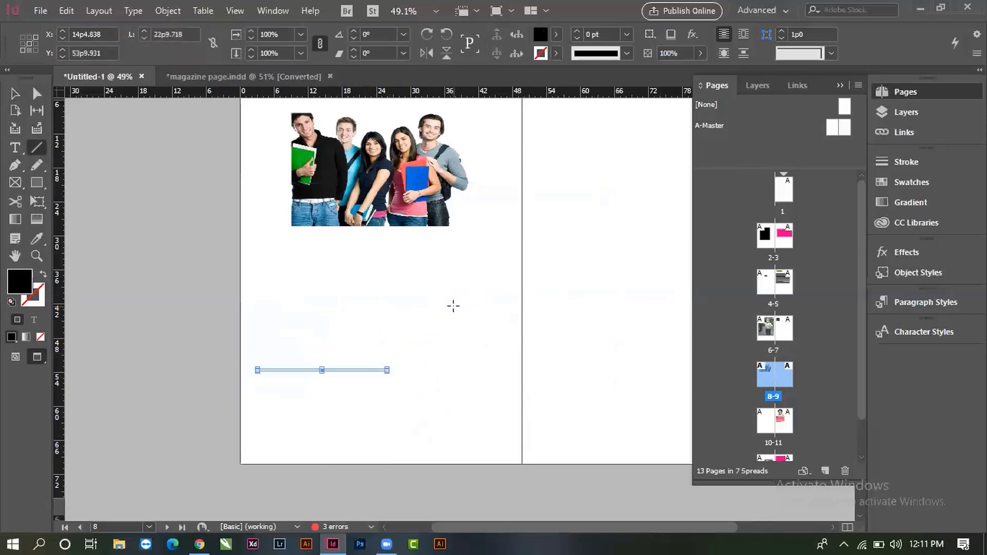
pyautogui.hotkey('shift', 'x')
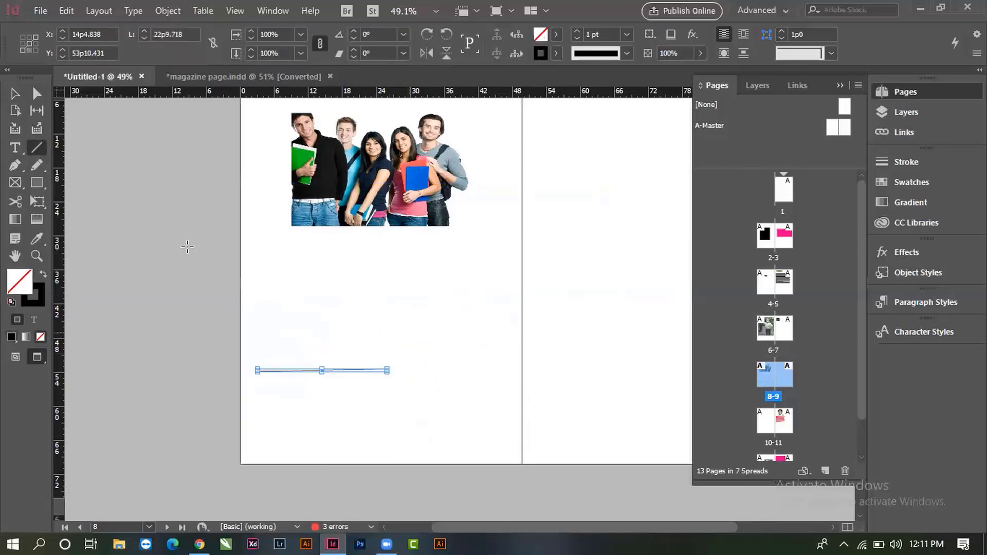
# - Delete the line low on page 8 and ready the Line tool with no fill and a black 1 pt stroke
pyautogui.hotkey('ctrl', 'shift', 'a')
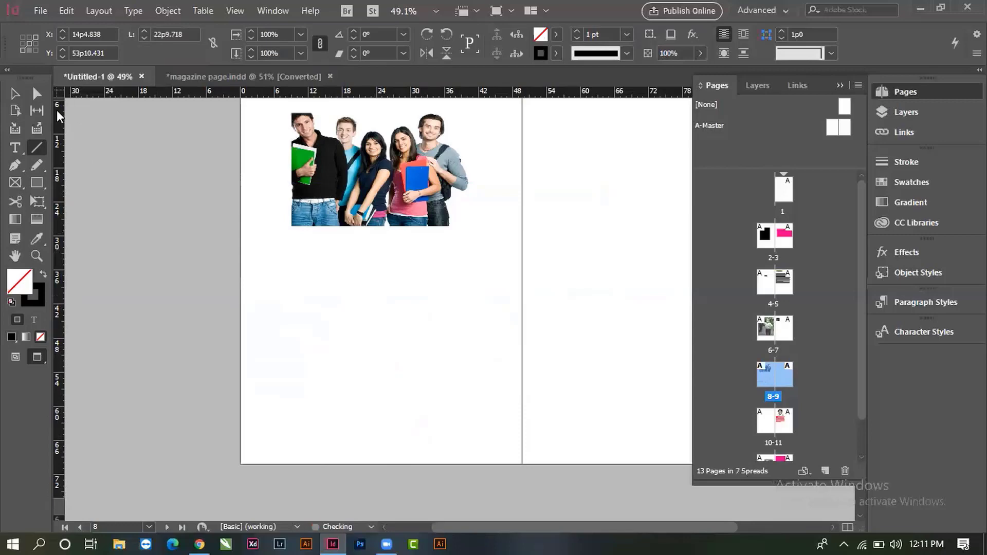
pyautogui.press('v')
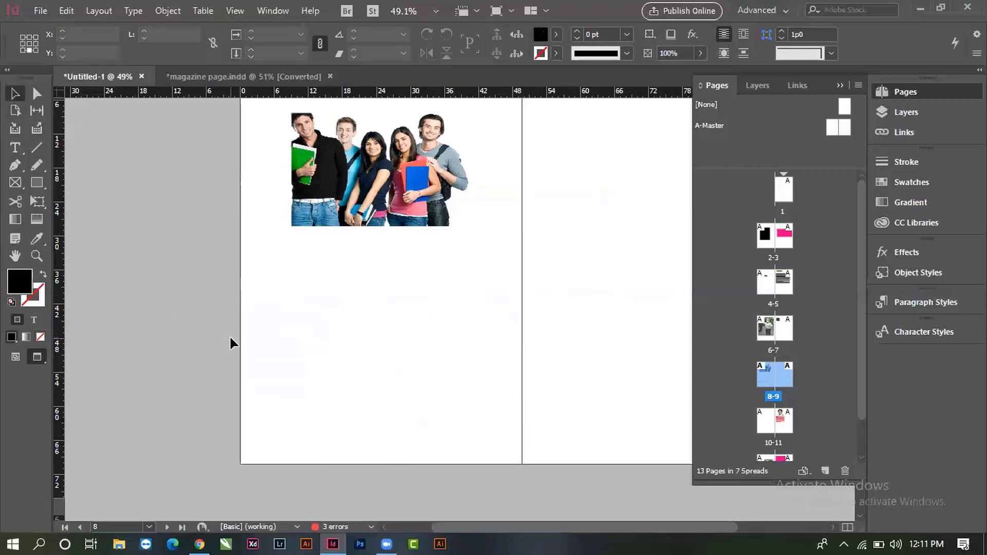
pyautogui.click(31, 150)
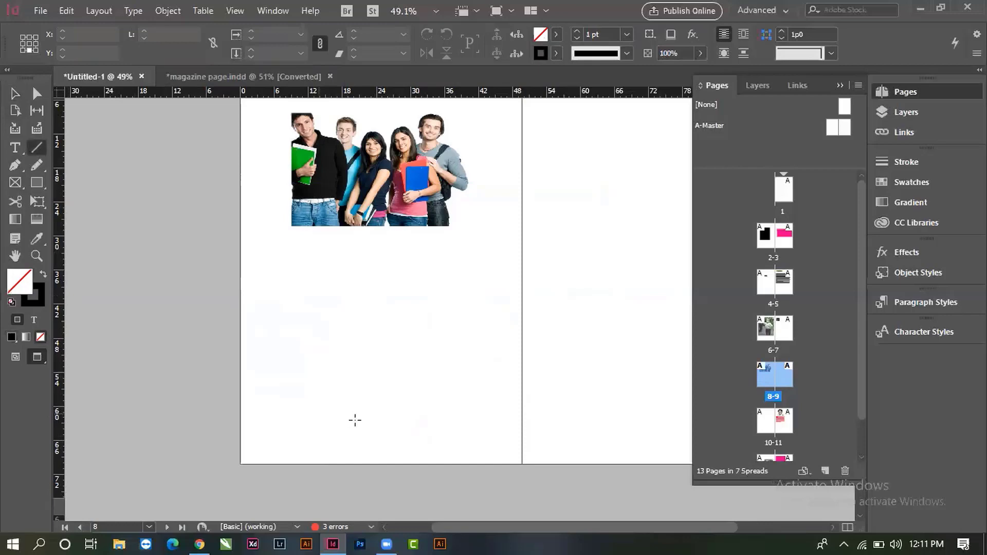
# - Draw several crossing slanted lines in the empty lower half of page 8, the last one about 22p9 long
pyautogui.moveTo(270, 315); pyautogui.dragTo(349, 363)
pyautogui.moveTo(439, 395); pyautogui.dragTo(456, 405)
pyautogui.moveTo(517, 294); pyautogui.dragTo(393, 384)
pyautogui.moveTo(347, 409)
pyautogui.mouseDown()
pyautogui.moveTo(439, 403)
pyautogui.moveTo(391, 404)
pyautogui.moveTo(447, 285)
pyautogui.mouseUp()
pyautogui.moveTo(459, 437); pyautogui.dragTo(292, 418)
pyautogui.moveTo(459, 354); pyautogui.dragTo(336, 390)
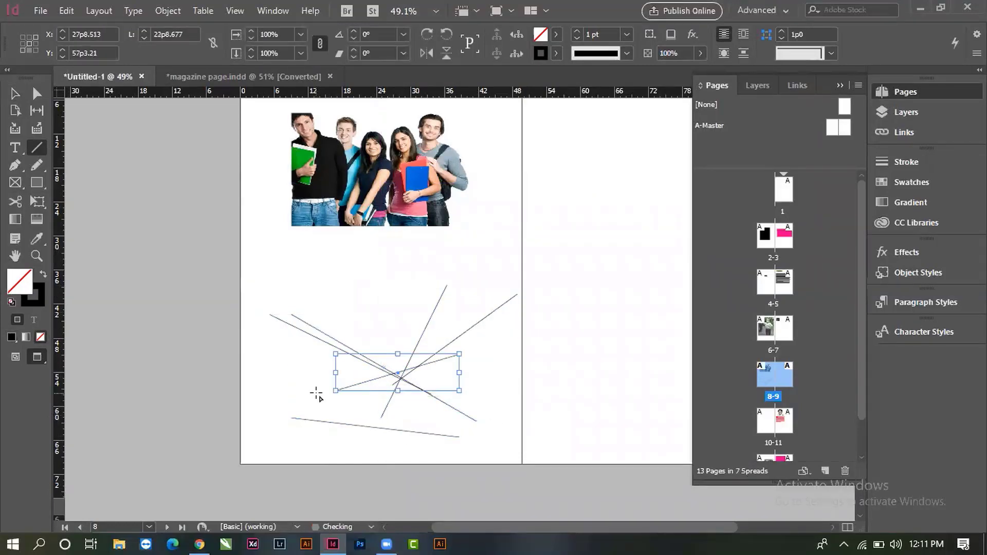
# - Draw four horizontal lines one below another on page 9, partly starting on page 8, the uppermost about 25p2 long
pyautogui.moveTo(533, 219)
pyautogui.mouseDown()
pyautogui.moveTo(680, 228)
pyautogui.moveTo(675, 220)
pyautogui.mouseUp()
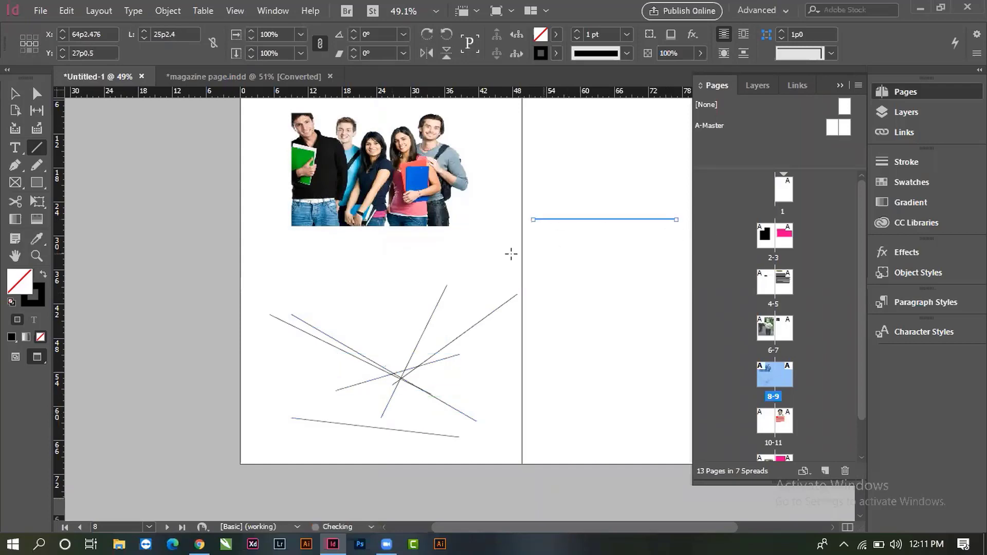
pyautogui.moveTo(510, 253); pyautogui.dragTo(656, 253)
pyautogui.moveTo(504, 285); pyautogui.dragTo(642, 285)
pyautogui.moveTo(517, 323); pyautogui.dragTo(600, 323)
# - Draw a row of vertical lines on page 9, including one about 20p3 long and a last one about 30p5 long
pyautogui.moveTo(539, 295); pyautogui.dragTo(539, 427)
pyautogui.moveTo(567, 303); pyautogui.dragTo(567, 417)
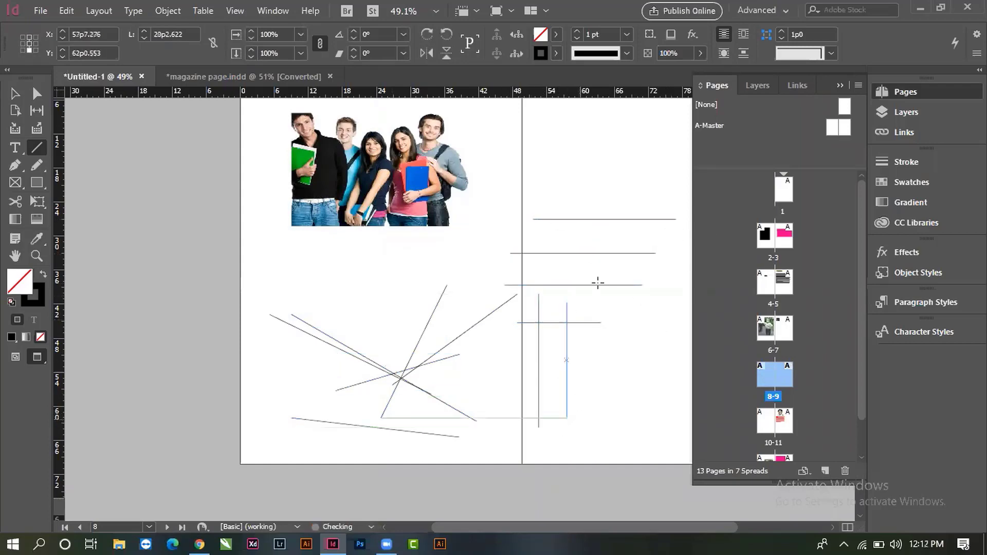
pyautogui.moveTo(598, 279); pyautogui.dragTo(615, 373)
pyautogui.moveTo(626, 266); pyautogui.dragTo(626, 437)
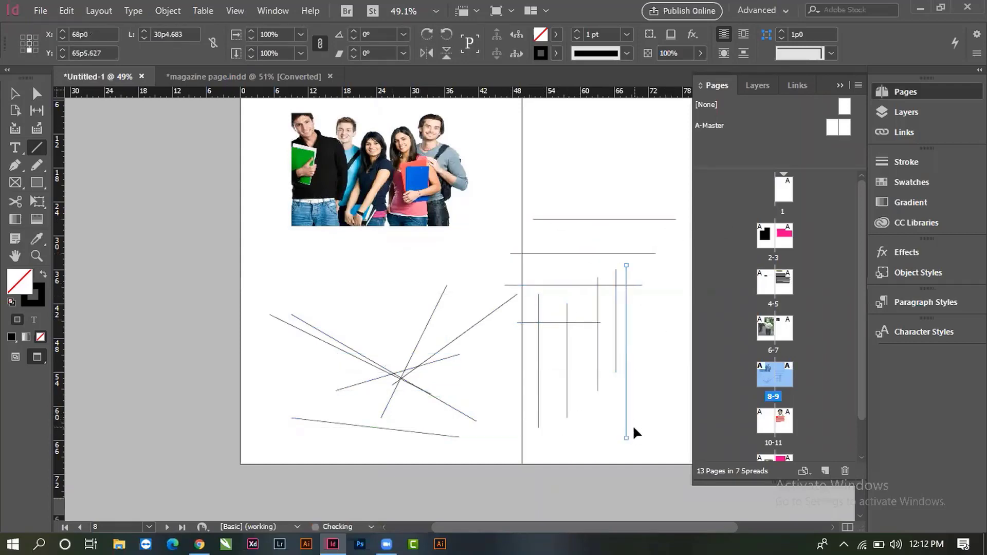
# - Delete every object on pages 8 and 9, including the group photo
pyautogui.hotkey('ctrl', 'a')
pyautogui.press('Delete')
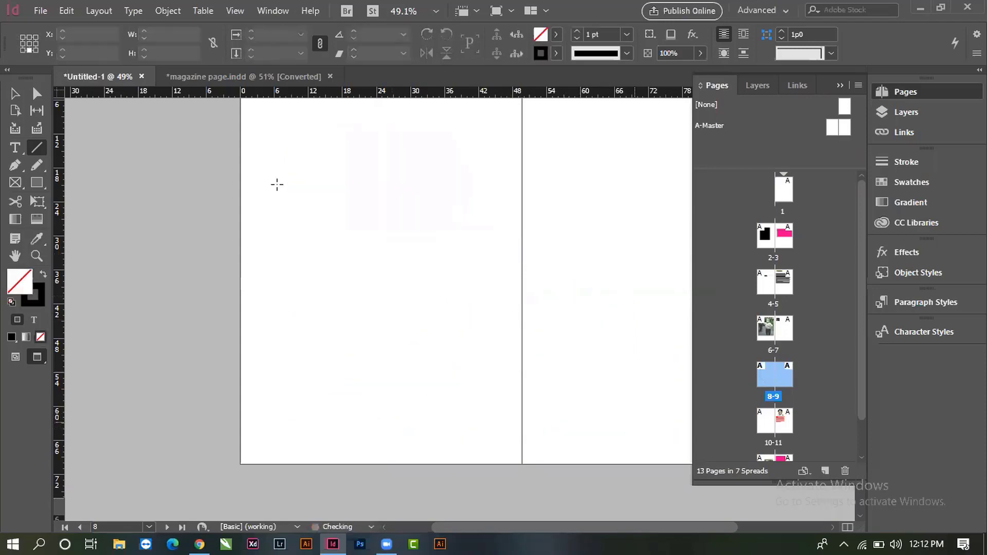
# - Create a text frame about 42p10 wide and 20p3 high at the top of page 8 and fill it with placeholder text
pyautogui.click(15, 149)
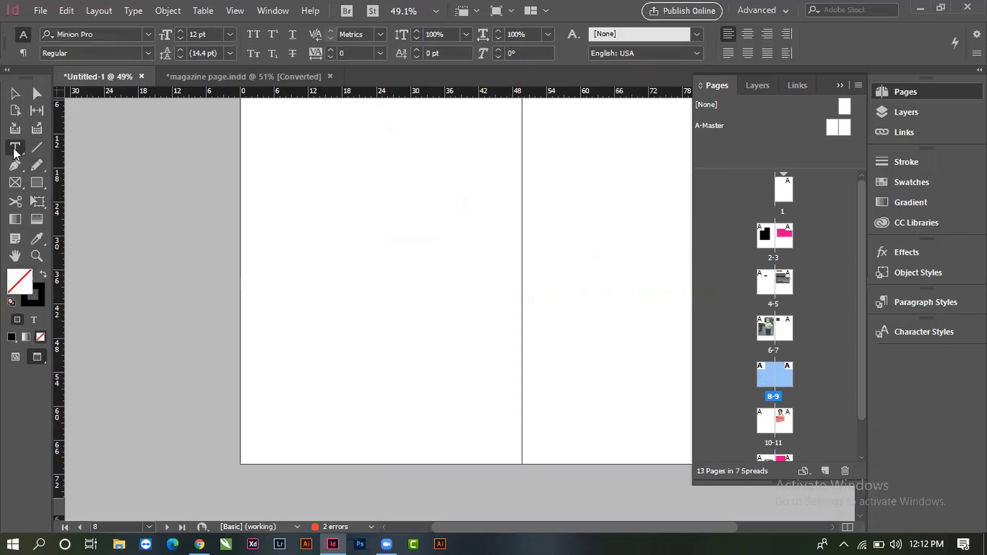
pyautogui.click(15, 150)
pyautogui.scroll(1, 491, 301)
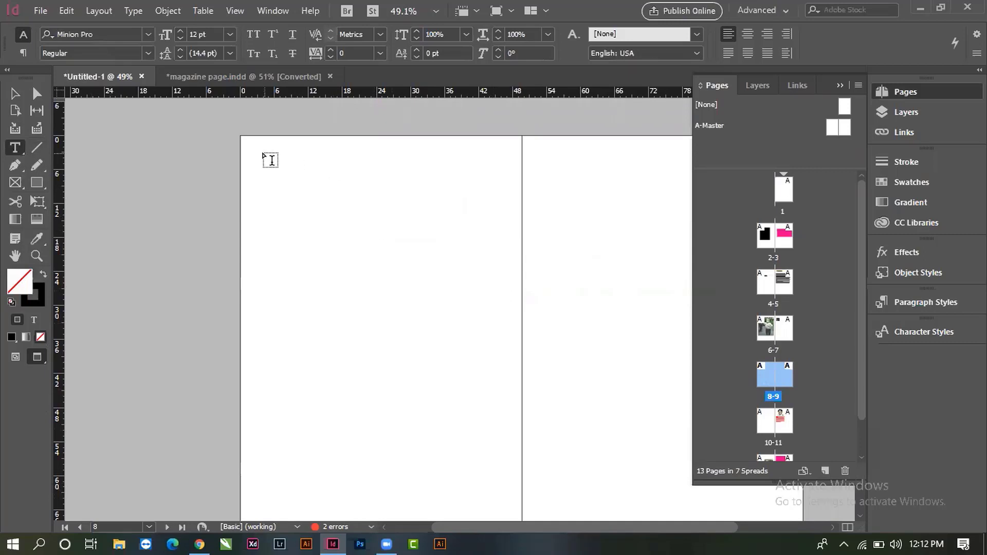
pyautogui.moveTo(263, 153)
pyautogui.mouseDown()
pyautogui.moveTo(451, 254)
pyautogui.moveTo(507, 265)
pyautogui.mouseUp()
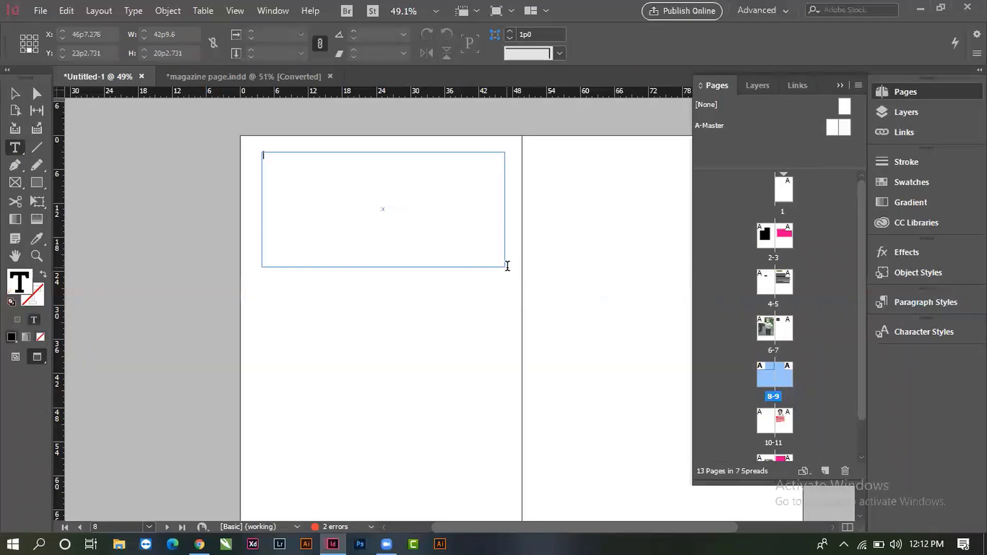
pyautogui.click(134, 10)
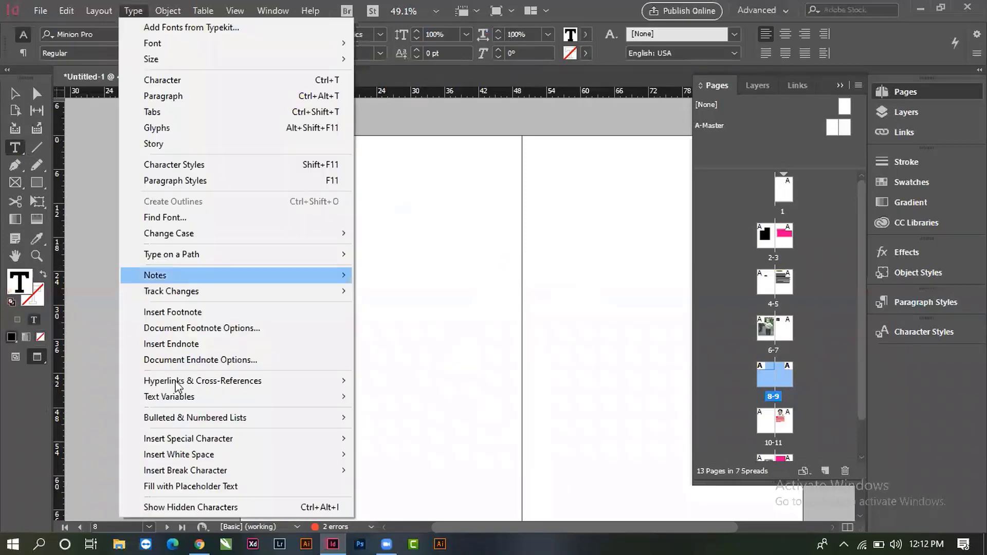
pyautogui.click(188, 486)
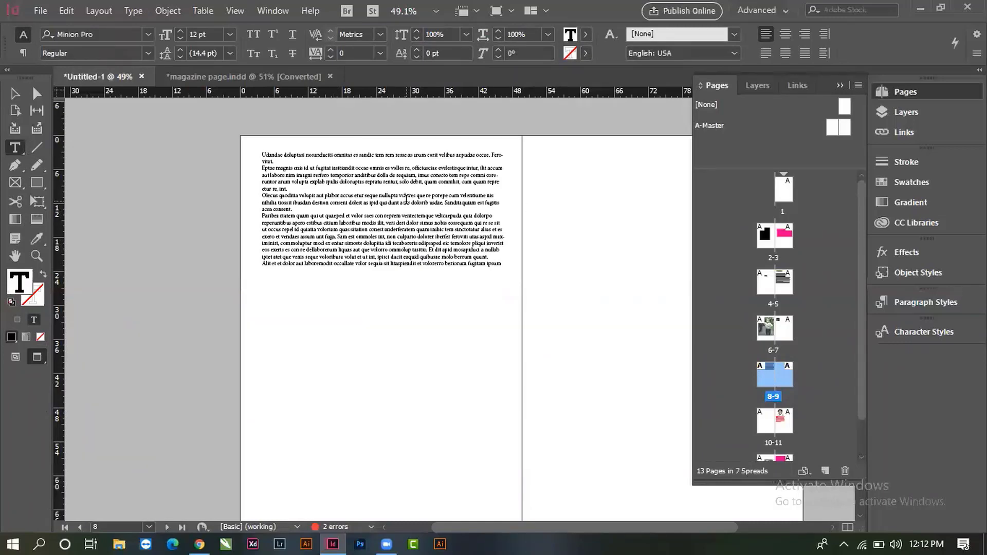
# - Draw a circle about 25p0 in diameter below the text on page 8 with the Ellipse tool
pyautogui.click(38, 182)
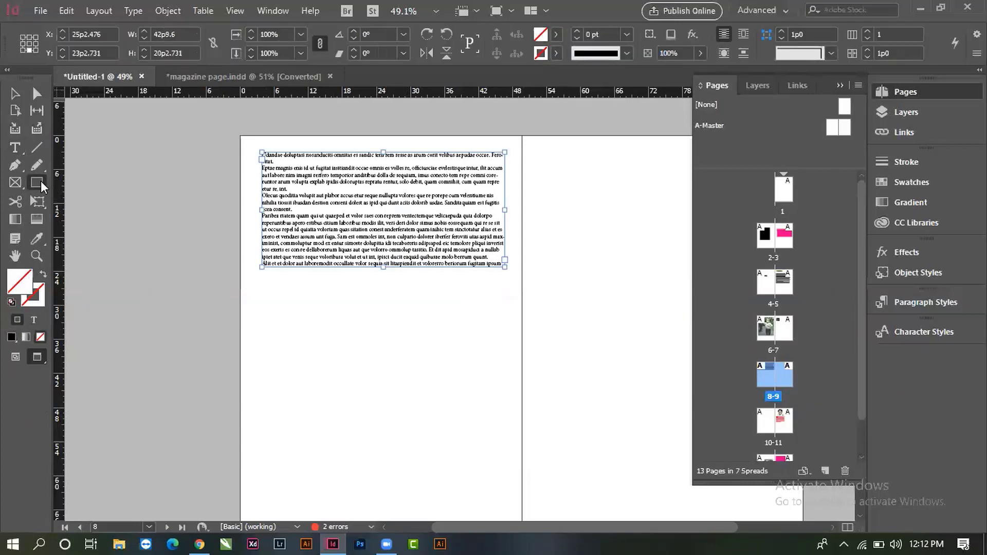
pyautogui.moveTo(41, 181); pyautogui.dragTo(306, 377)
pyautogui.moveTo(304, 325); pyautogui.dragTo(504, 408)
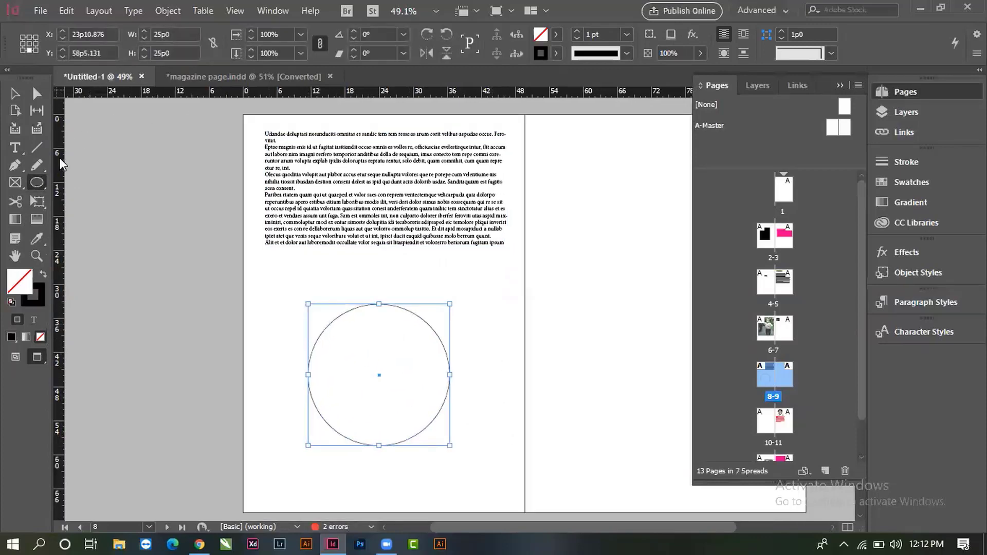
pyautogui.click(15, 149)
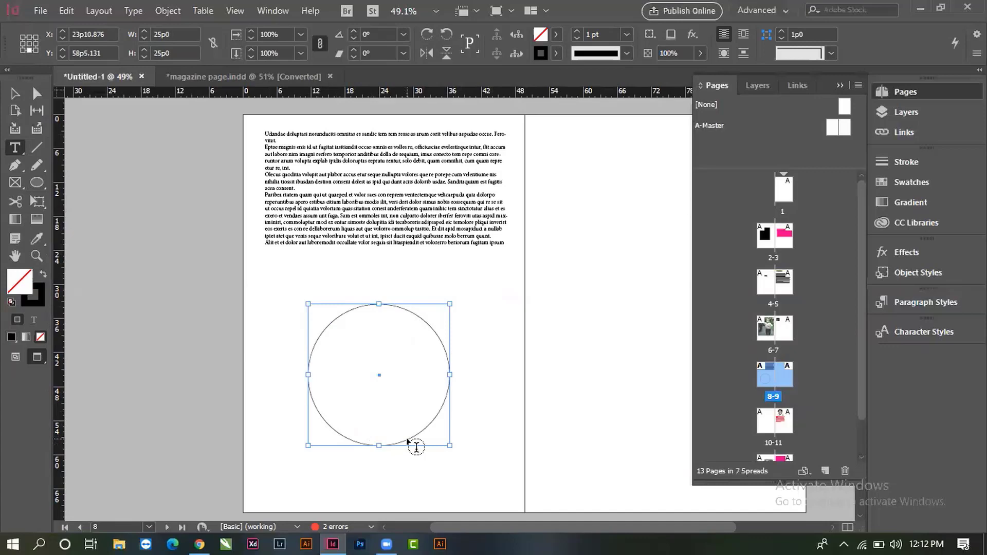
pyautogui.click(18, 156)
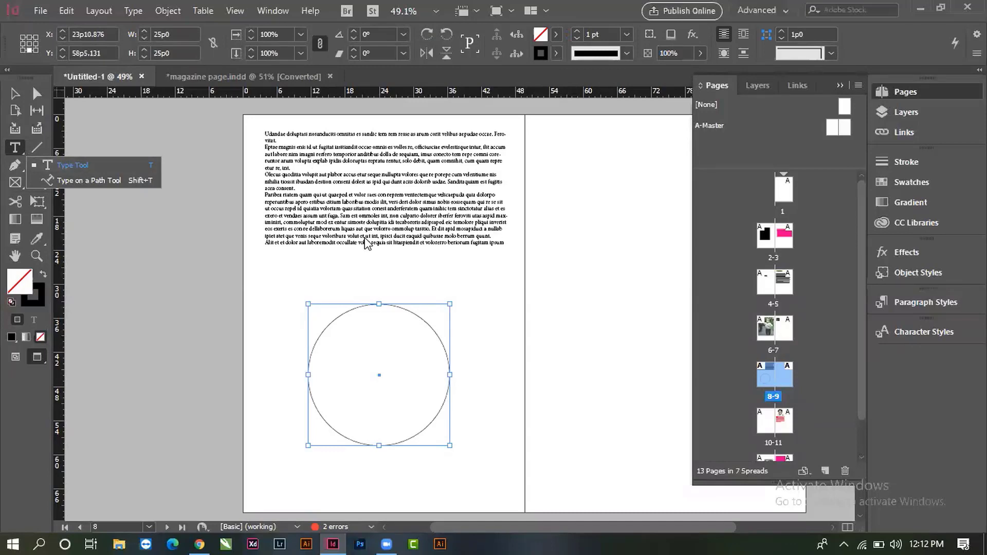
pyautogui.click(56, 169)
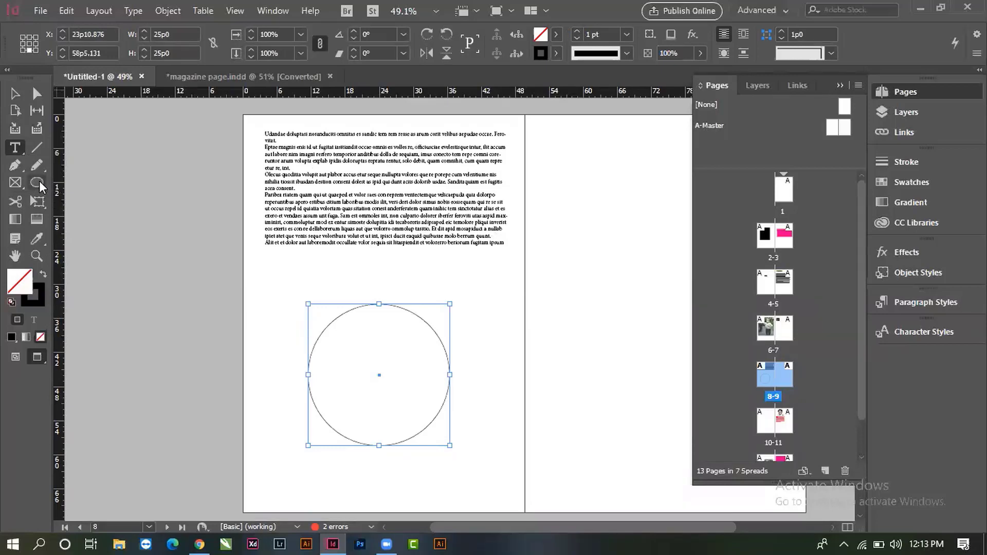
pyautogui.click(40, 181)
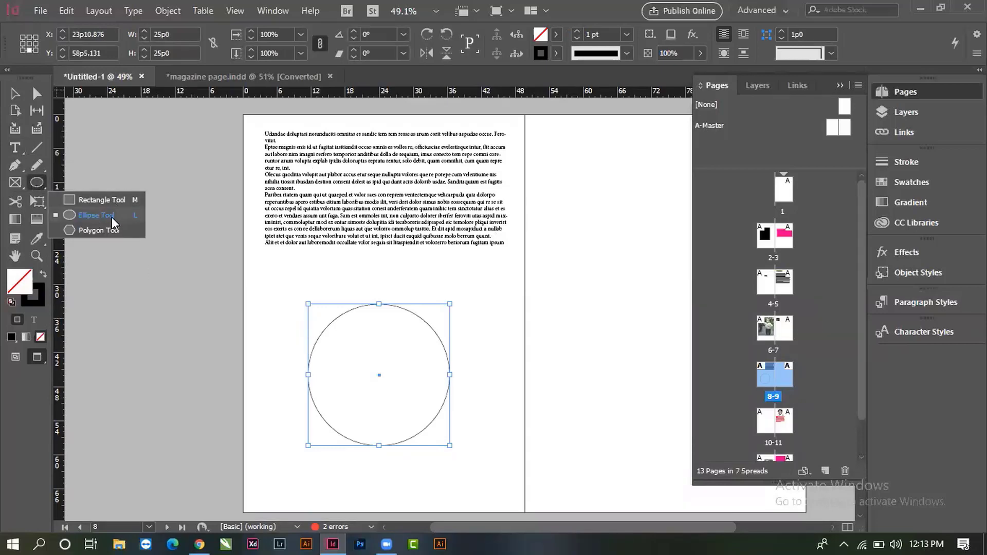
pyautogui.click(112, 217)
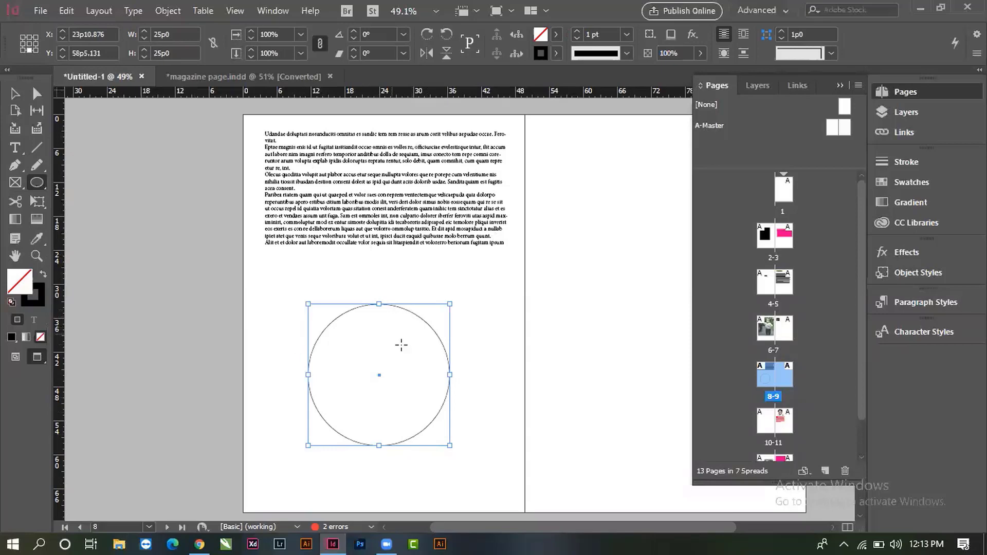
# - Try to turn the circle on page 8 into a text frame with the Type tool
pyautogui.click(16, 149)
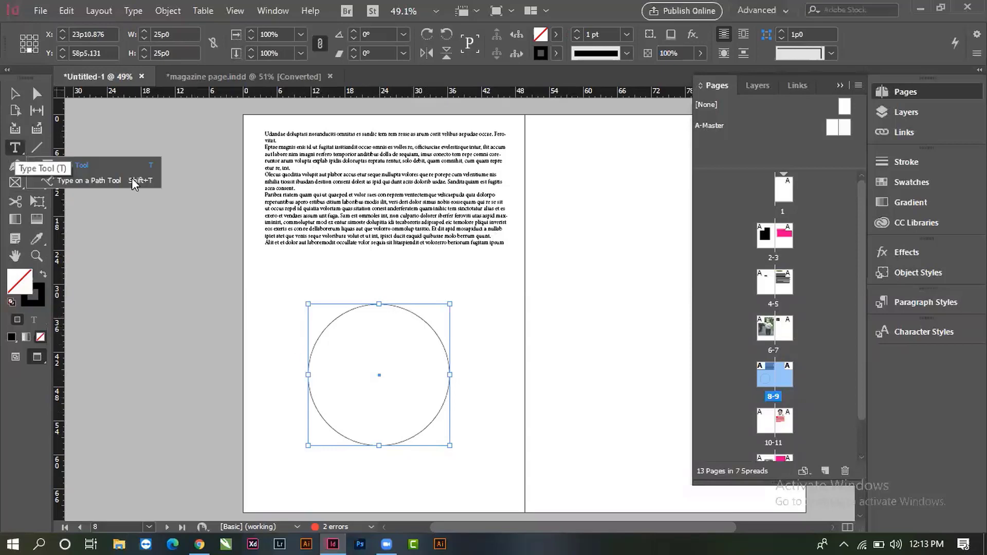
pyautogui.click(77, 165)
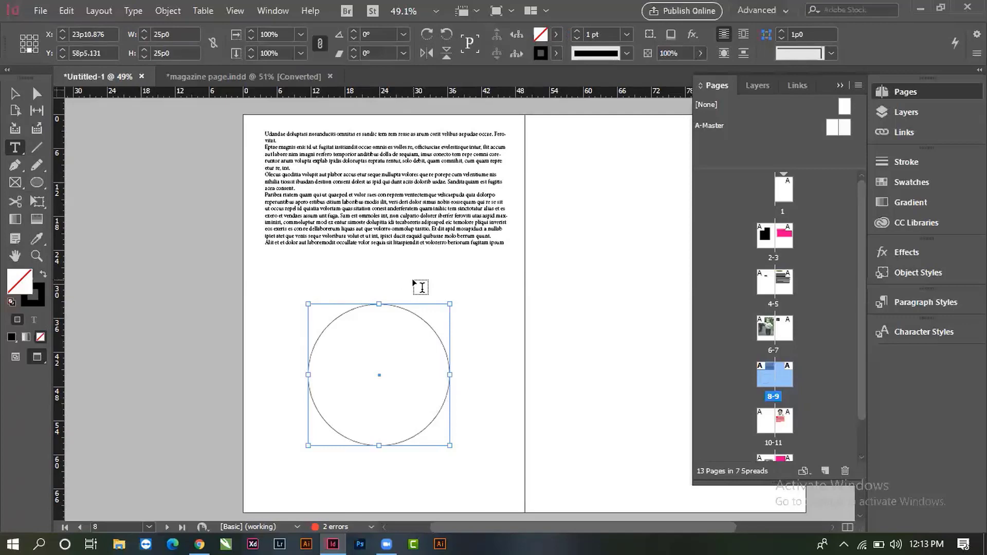
pyautogui.click(393, 305)
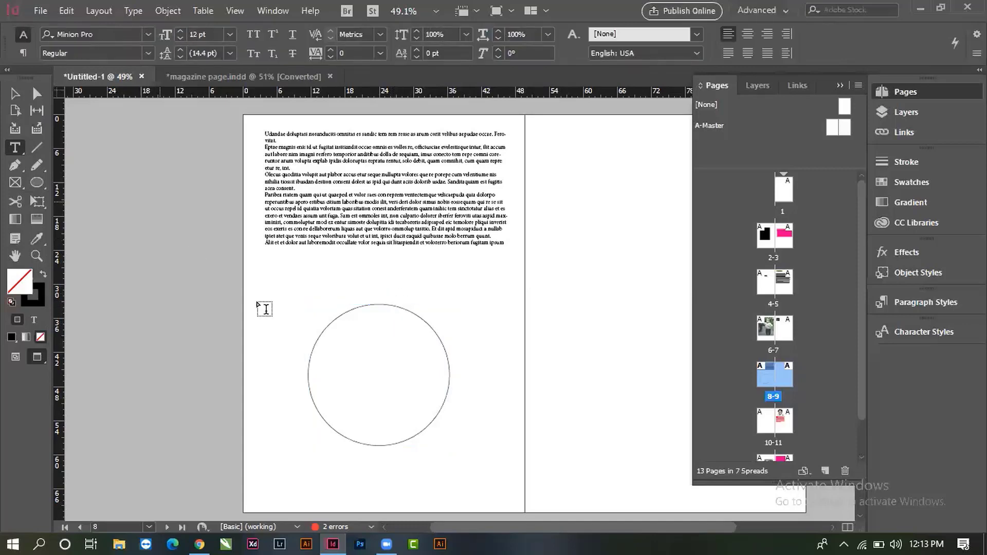
# - Reselect the circle, turn it into a text frame with the Type tool and fill it with placeholder text
pyautogui.click(12, 92)
pyautogui.click(432, 391)
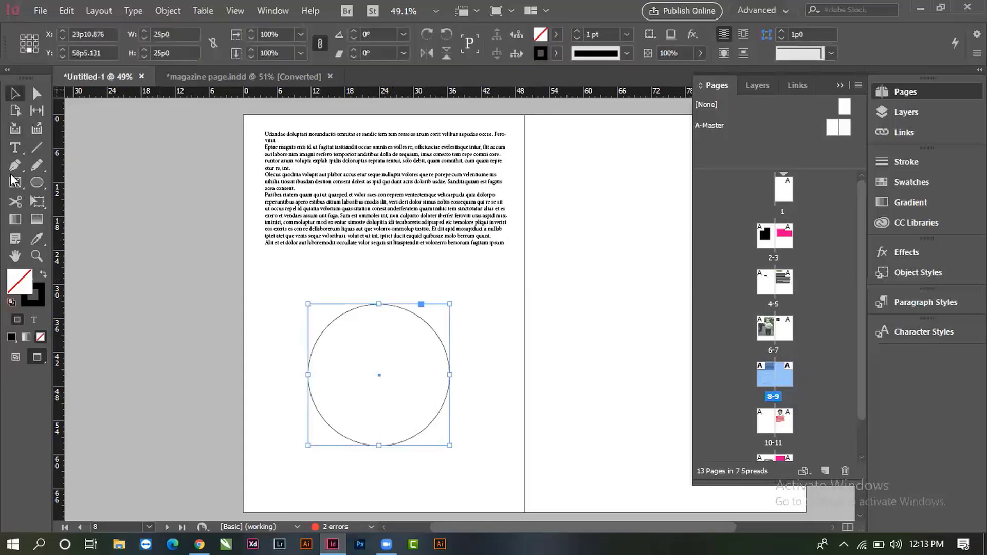
pyautogui.click(15, 148)
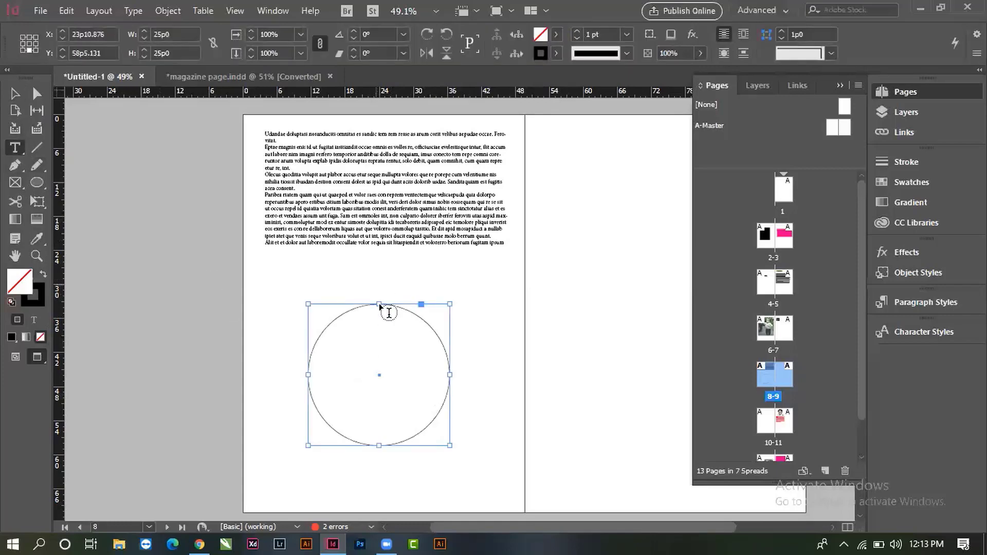
pyautogui.click(383, 307)
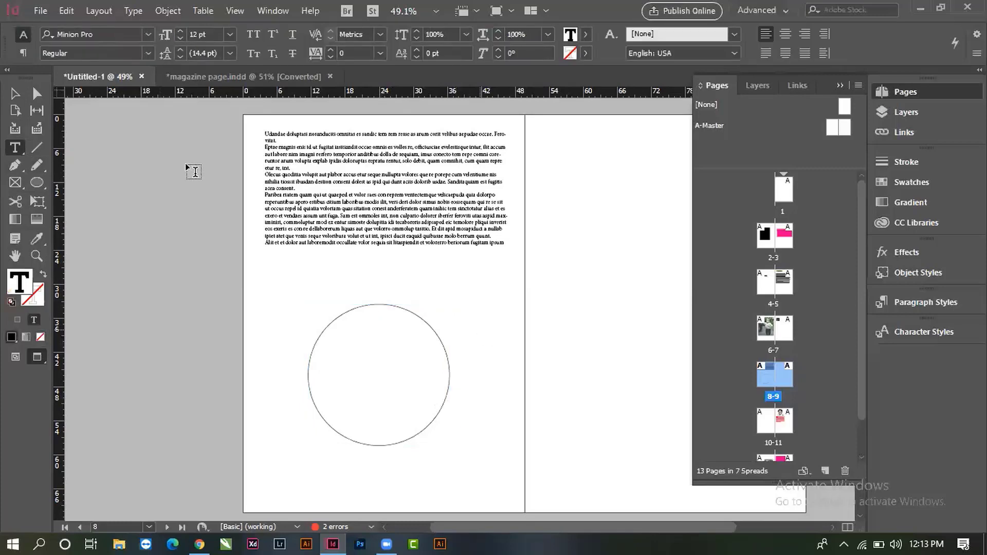
pyautogui.click(132, 11)
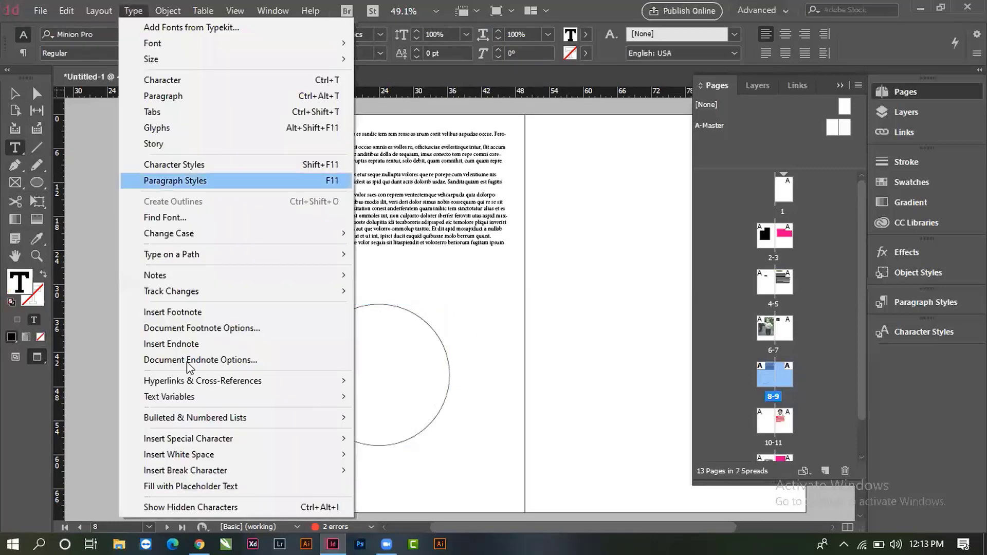
pyautogui.click(188, 486)
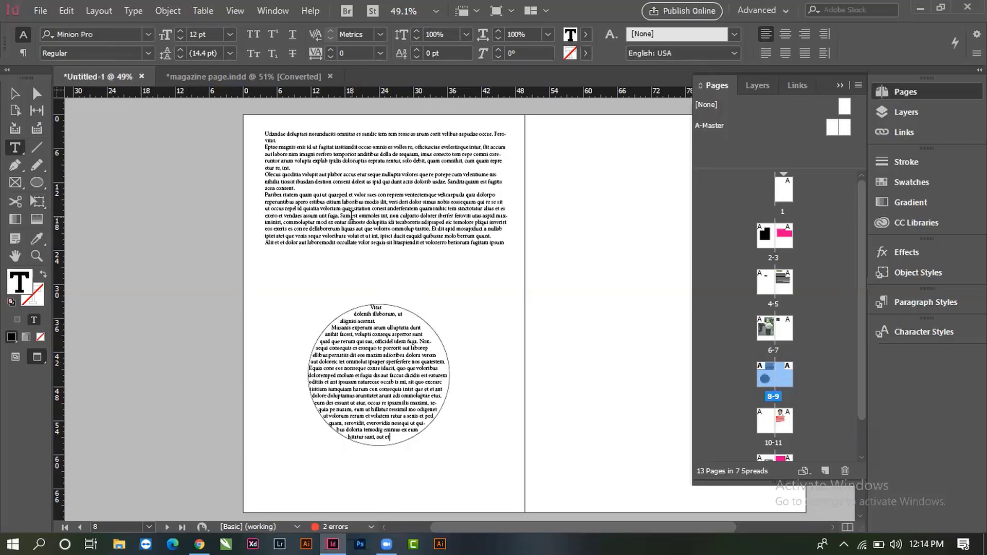
# - Move the text-filled circle up and towards the left edge of page 8, then deselect it
pyautogui.click(14, 93)
pyautogui.moveTo(393, 390); pyautogui.dragTo(342, 365)
pyautogui.click(154, 283)
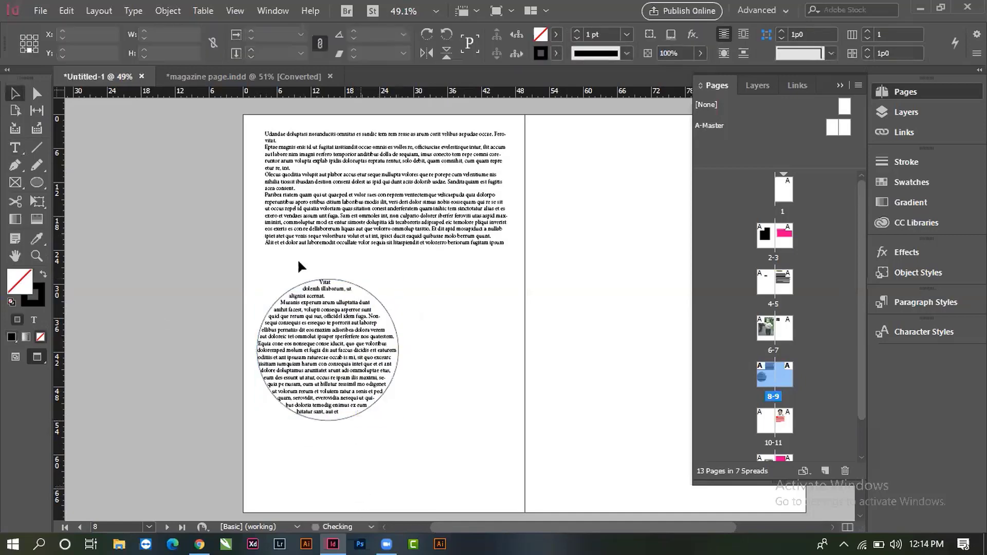
pyautogui.click(14, 149)
pyautogui.click(11, 149)
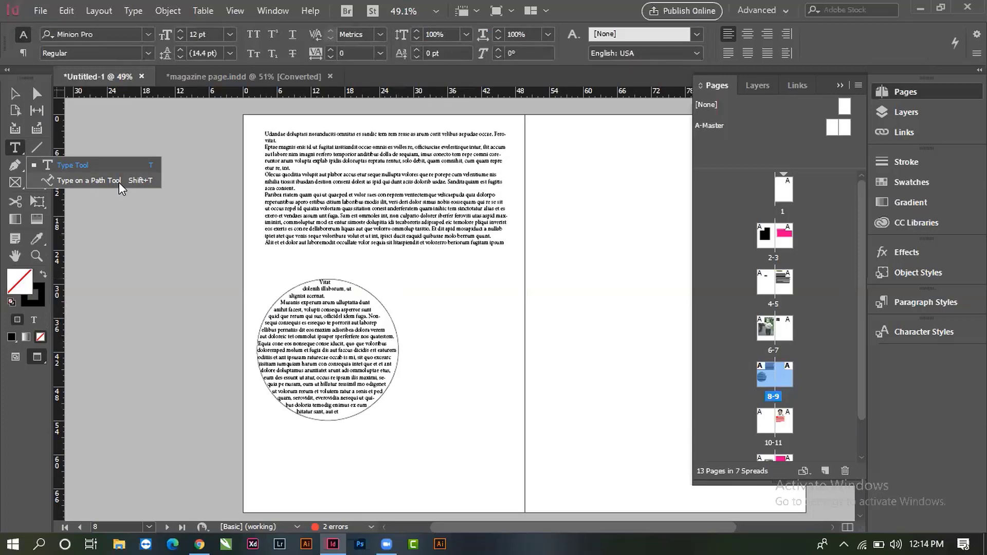
pyautogui.press('v')
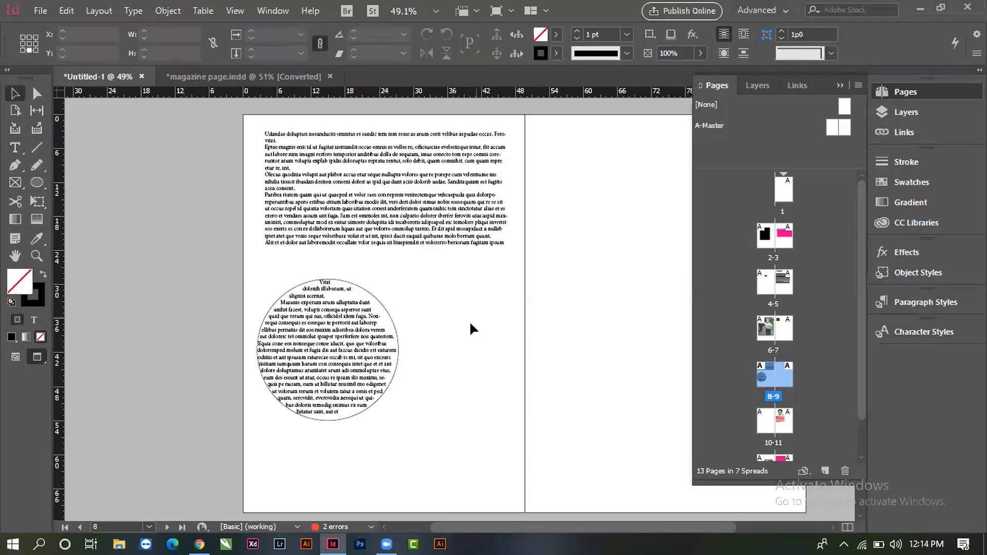
# - Draw an ellipse about 36p2 wide and 23p7 high beside the text-filled circle, spanning pages 8 and 9
pyautogui.hscroll(3, 470, 321)
pyautogui.scroll(-1, 470, 321)
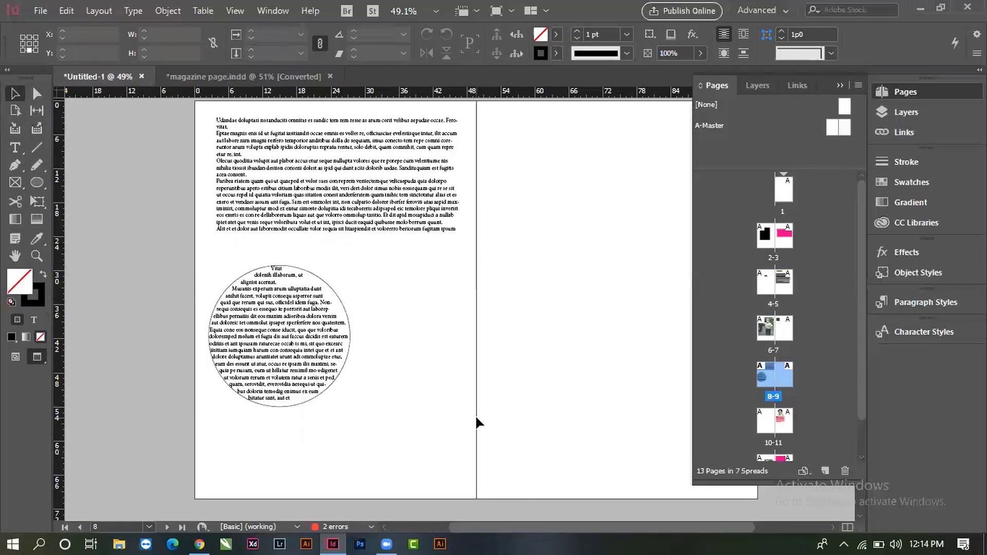
pyautogui.click(37, 182)
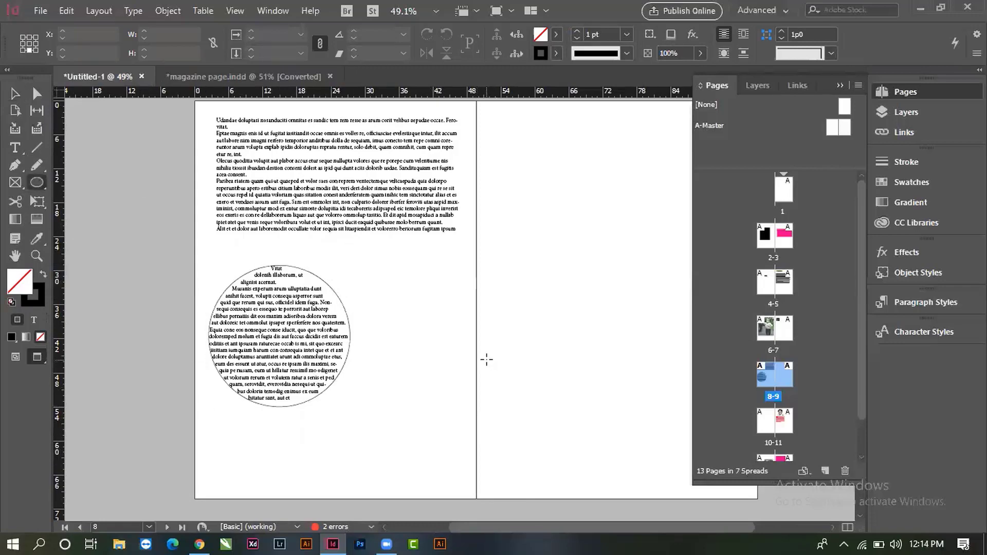
pyautogui.moveTo(395, 306); pyautogui.dragTo(600, 439)
pyautogui.moveTo(529, 447); pyautogui.dragTo(465, 408)
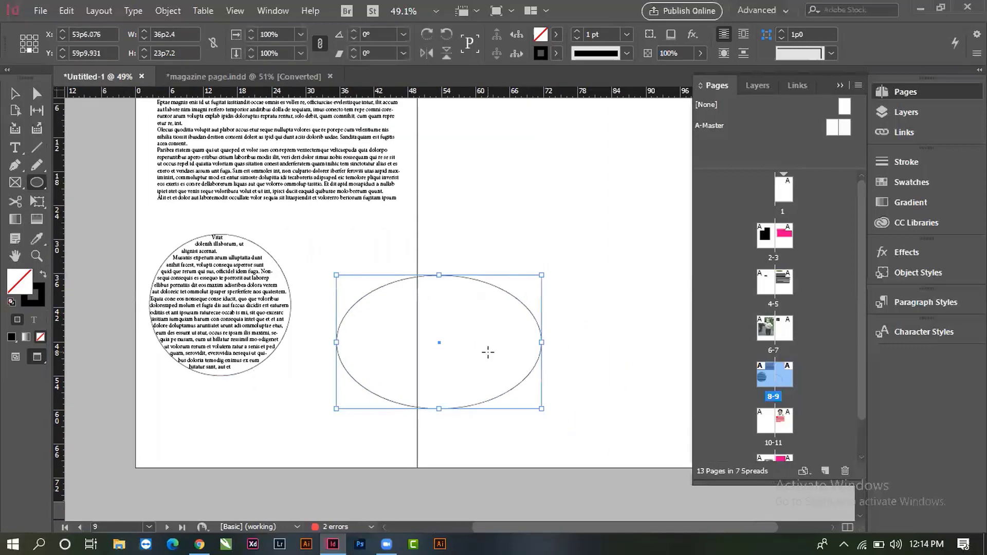
# - Turn the ellipse's outline into a type path with the Type on a Path tool and fill it with placeholder text
pyautogui.rightClick(15, 154)
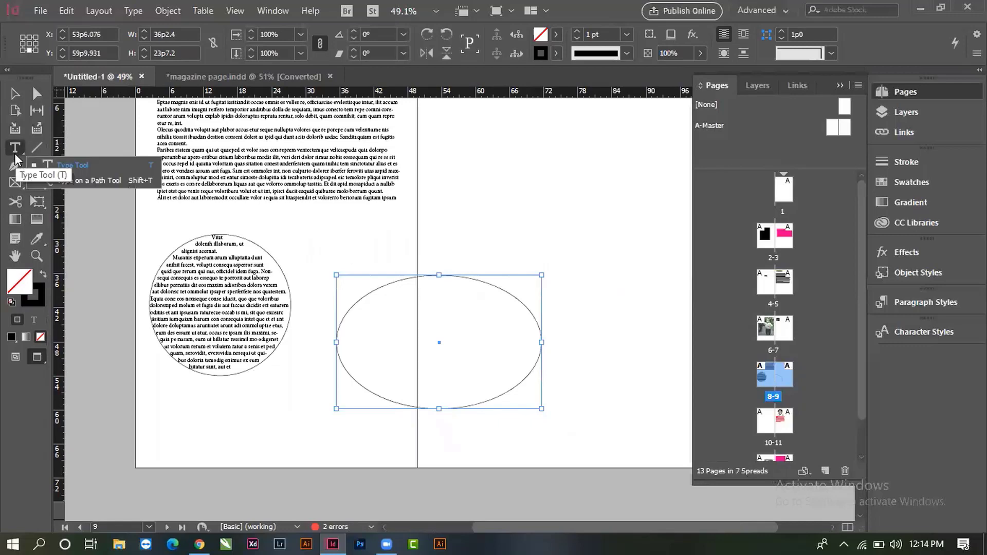
pyautogui.click(112, 181)
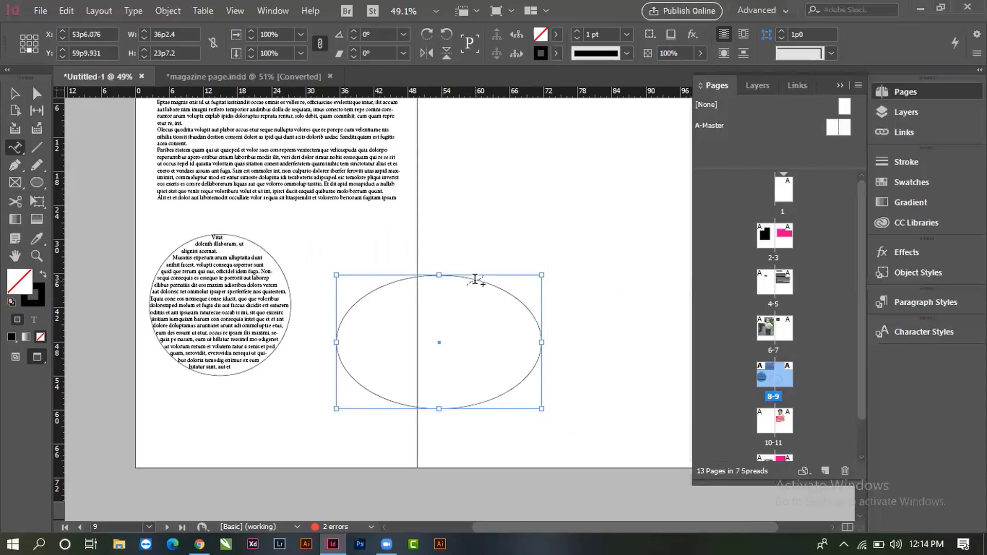
pyautogui.click(475, 279)
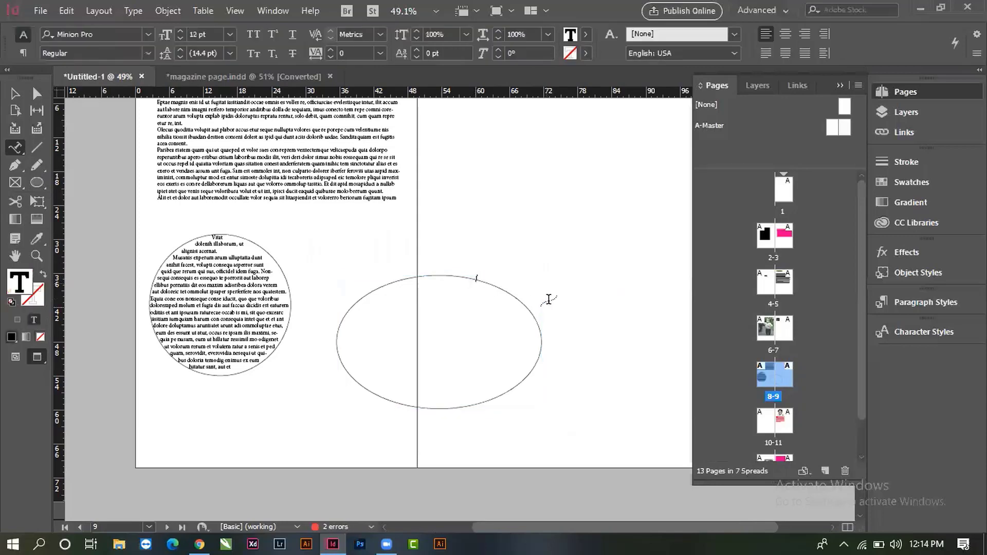
pyautogui.click(168, 12)
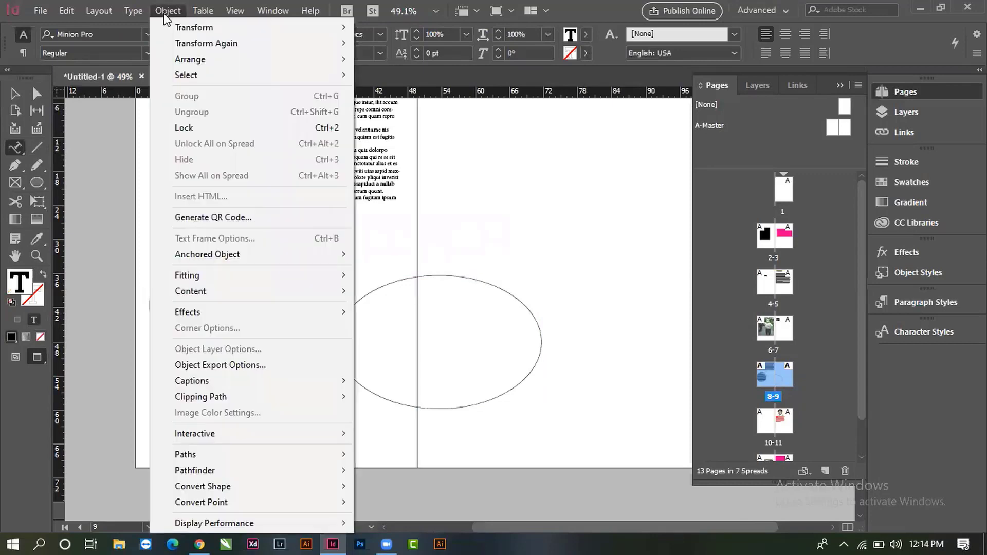
pyautogui.moveTo(135, 12)
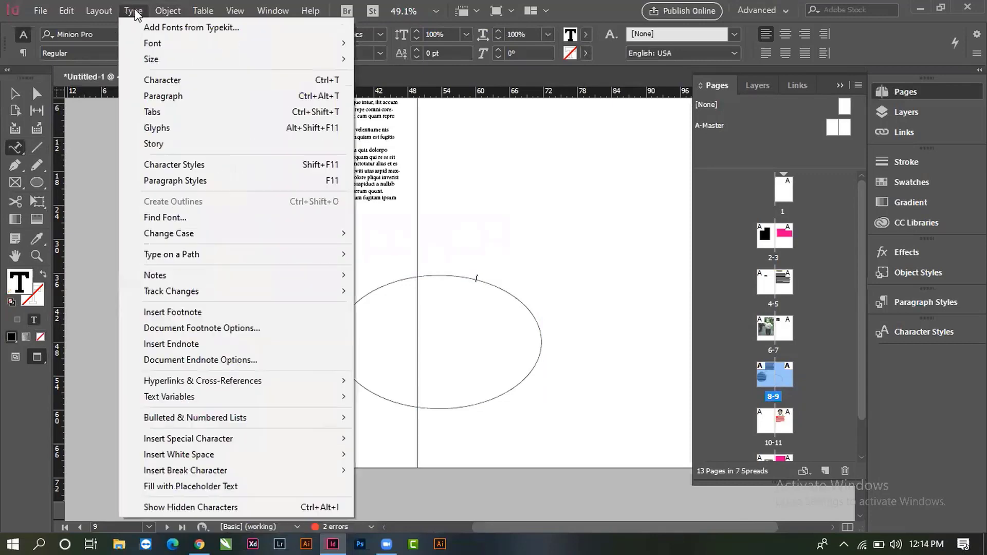
pyautogui.click(186, 486)
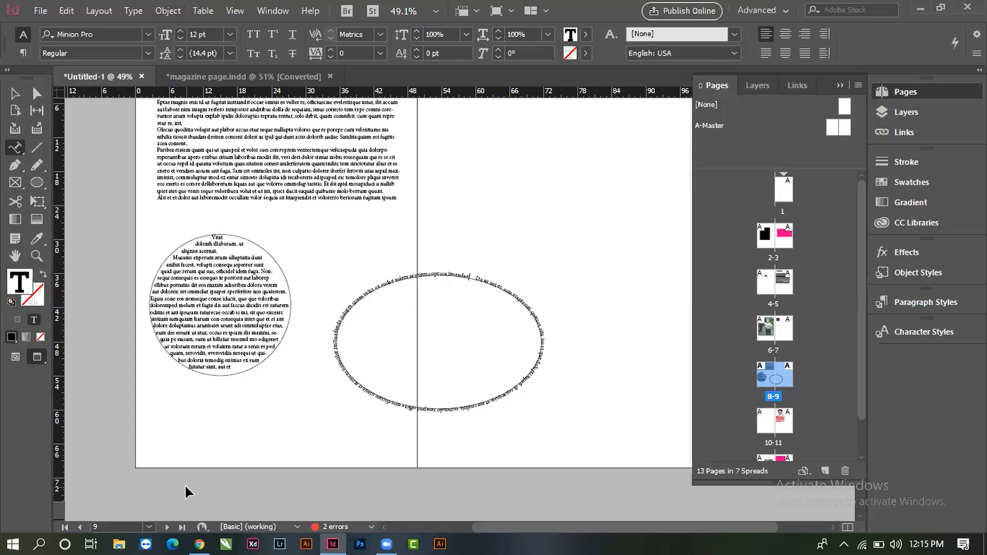
# - Select all the text on the ellipse path, enlarge it to 34 pt and clear the text selection
pyautogui.hotkey('ctrl', 'a')
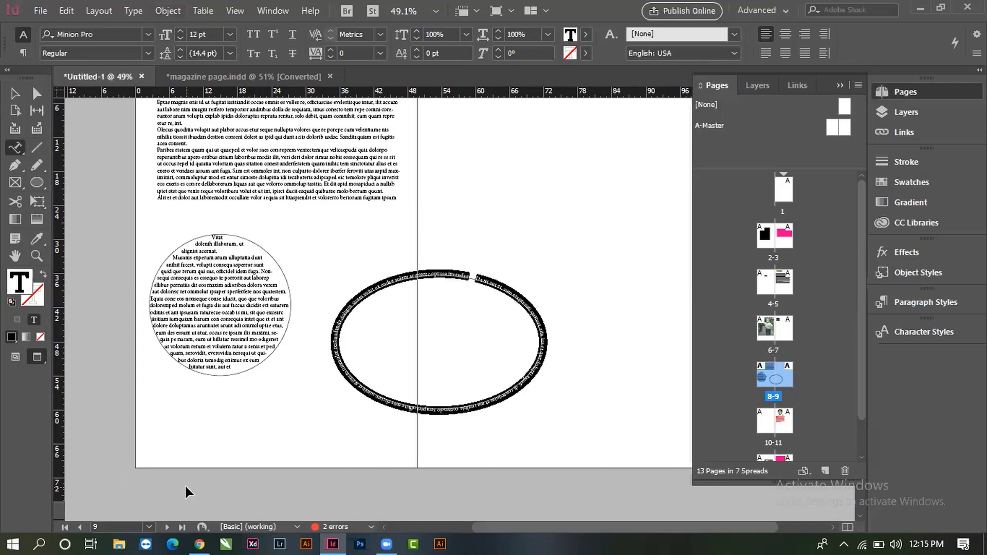
pyautogui.hotkey('ctrl', 'shift', '.')
pyautogui.hotkey('ctrl', 'shift', '.')
pyautogui.hotkey('ctrl', 'shift', '.')
pyautogui.hotkey('ctrl', 'shift', '.')
pyautogui.hotkey('ctrl', 'shift', '.')
pyautogui.hotkey('ctrl', 'shift', '.')
pyautogui.hotkey('ctrl', 'shift', '.')
pyautogui.hotkey('ctrl', 'shift', '.')
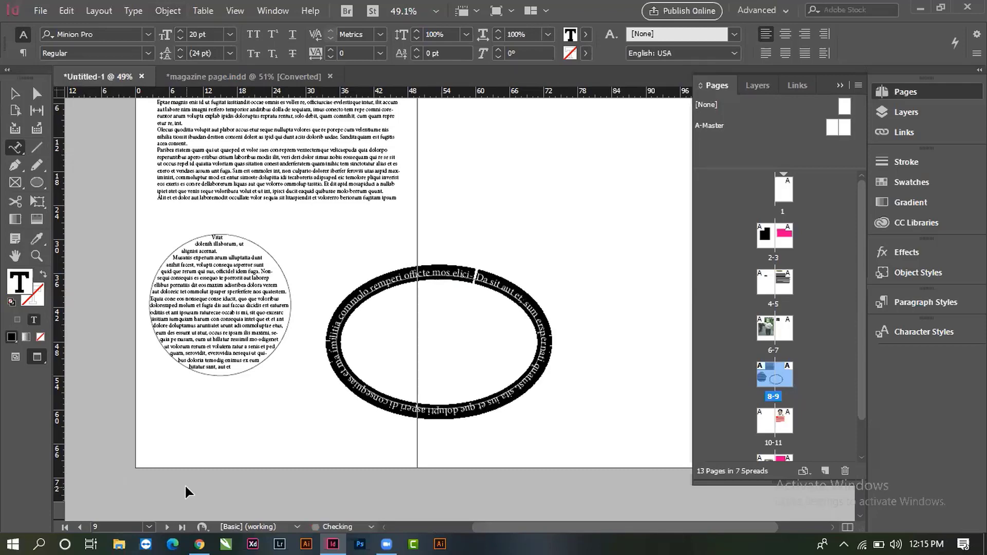
pyautogui.hotkey('ctrl', 'shift', '.')
pyautogui.hotkey('ctrl', 'shift', '.')
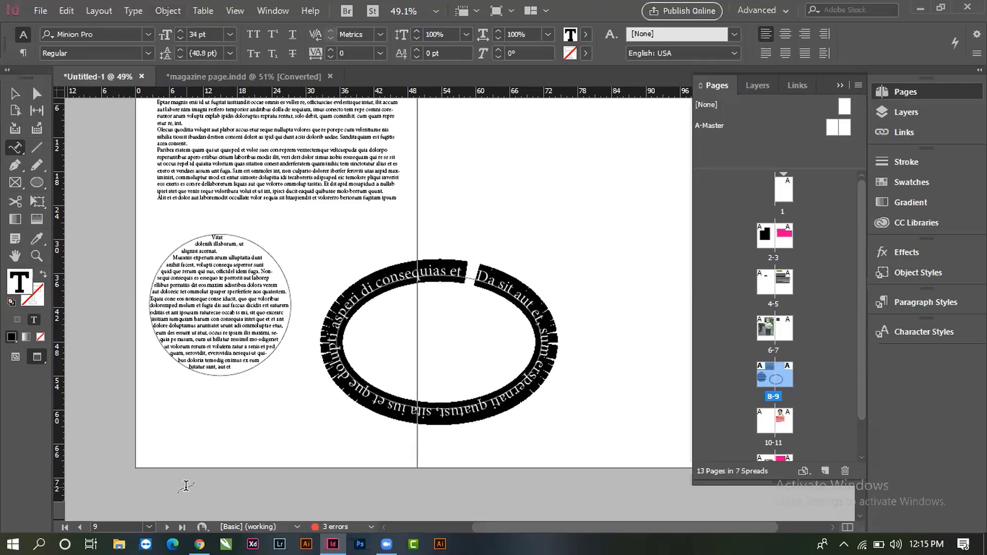
pyautogui.click(520, 304)
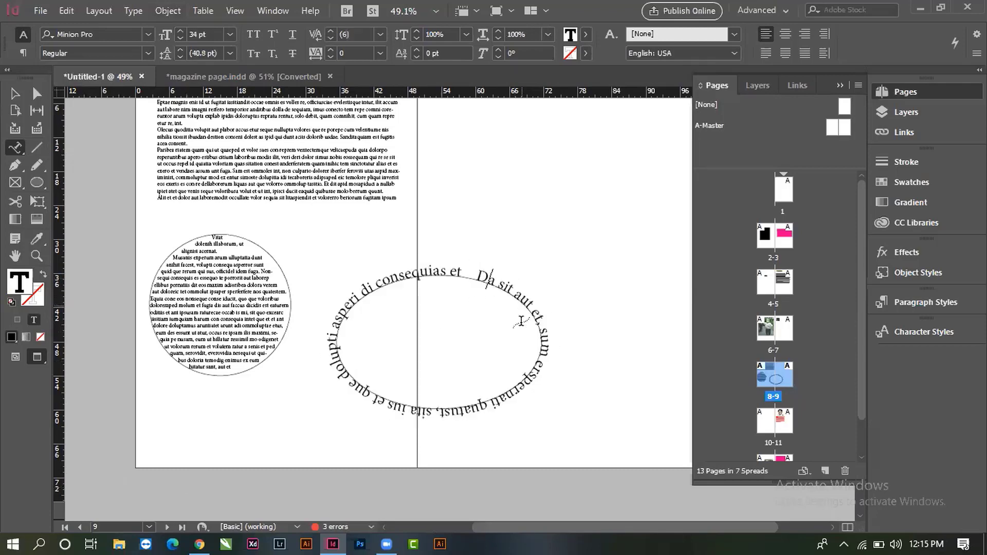
# - Highlight a passage in the text frame on page 8 and another inside the text-filled circle
pyautogui.scroll(1, 525, 360)
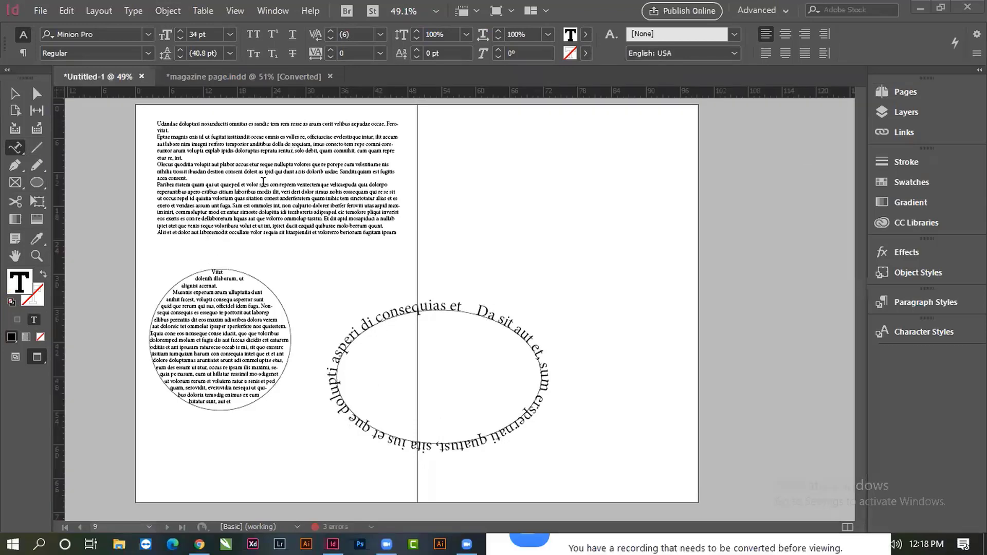
pyautogui.moveTo(262, 182); pyautogui.dragTo(280, 231)
pyautogui.moveTo(210, 313); pyautogui.dragTo(231, 355)
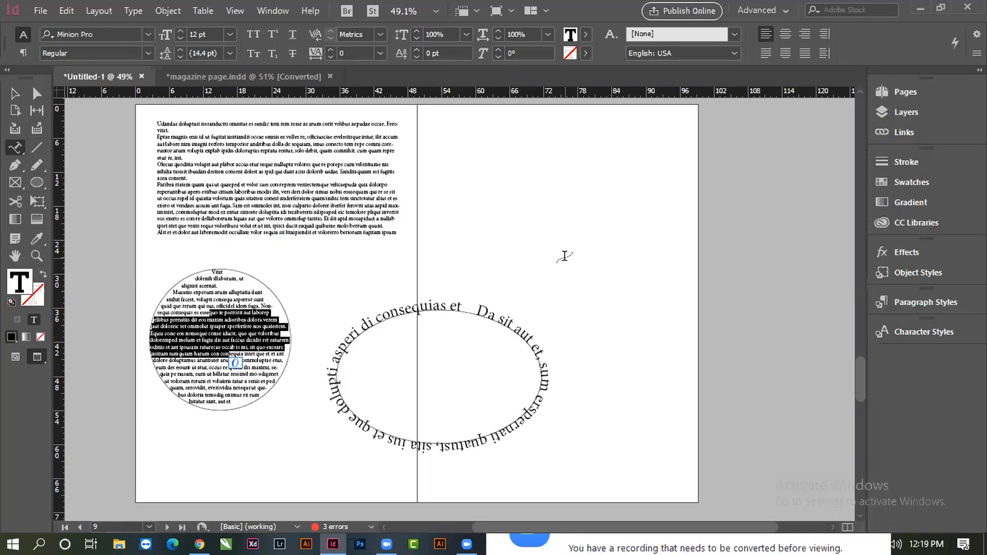
# - Deselect everything with the Selection tool and load ATT1925325.jpg from the CHILDREN folder for placing
pyautogui.click(14, 93)
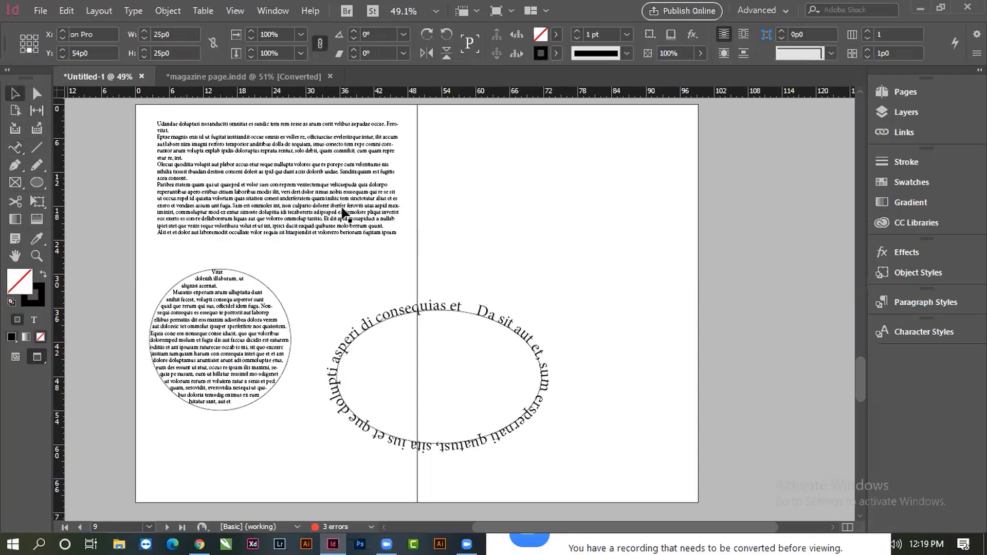
pyautogui.click(492, 227)
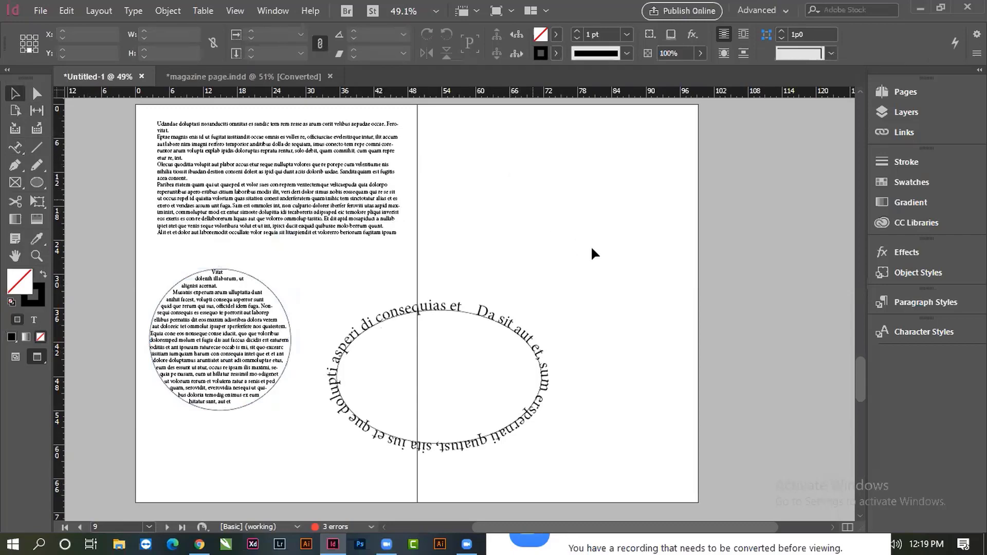
pyautogui.click(42, 10)
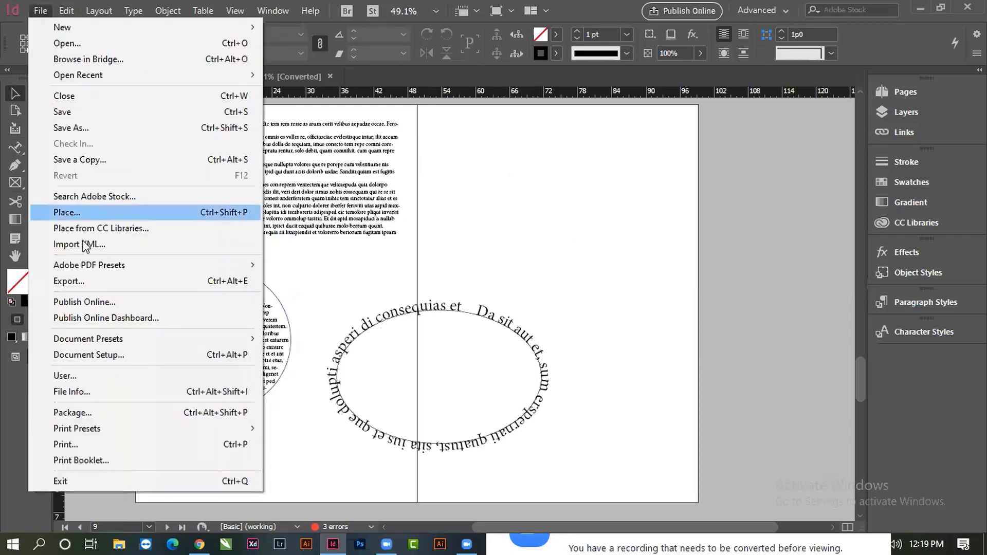
pyautogui.click(64, 212)
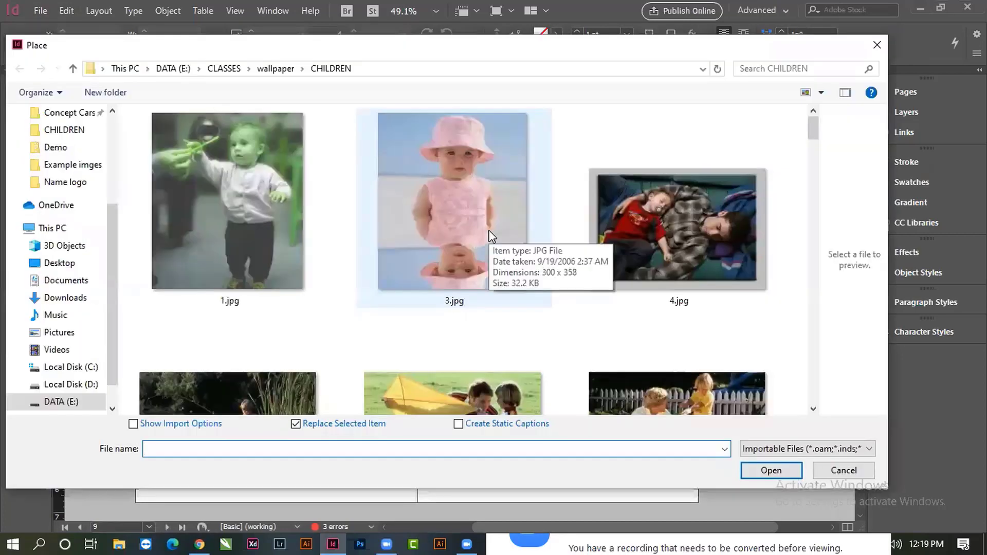
pyautogui.scroll(-5, 567, 267)
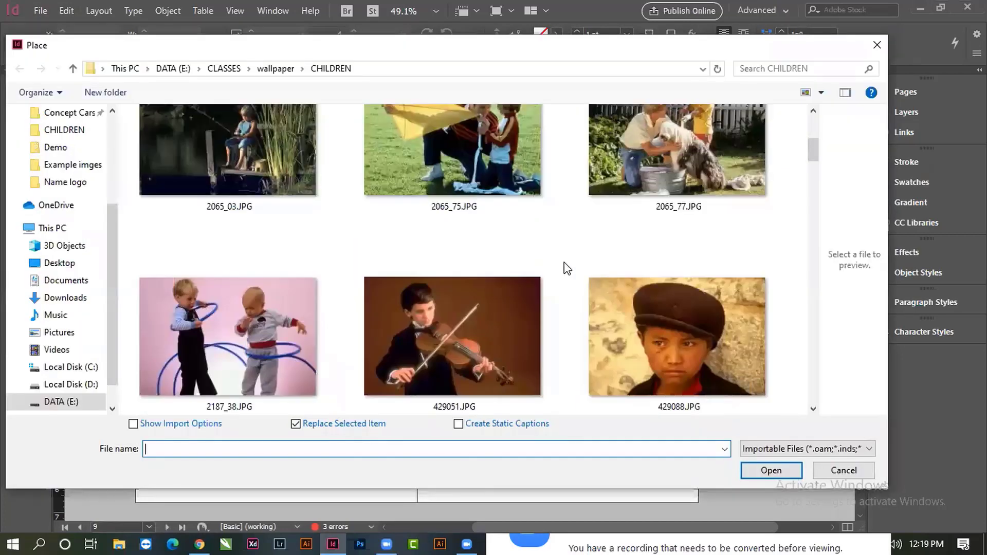
pyautogui.scroll(-8, 567, 268)
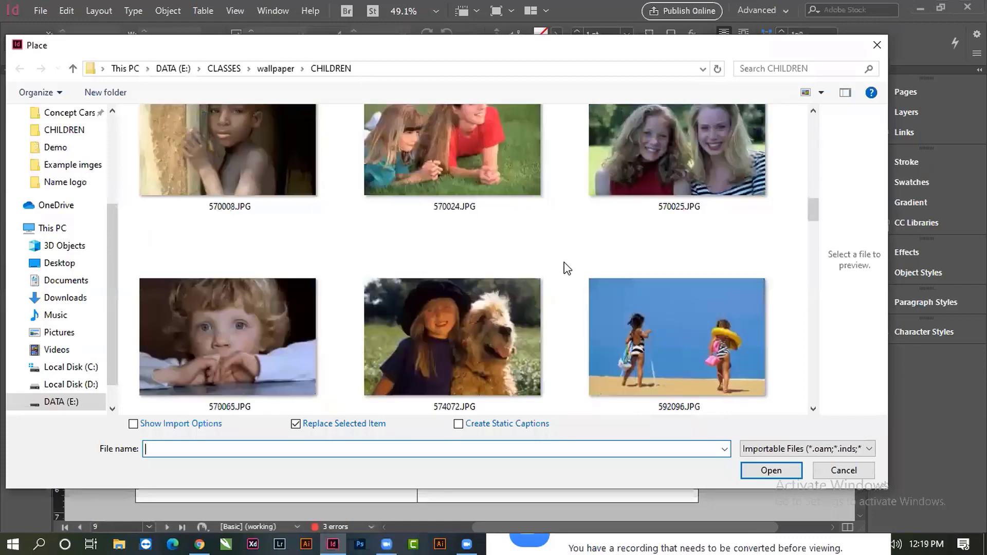
pyautogui.scroll(-2, 567, 268)
pyautogui.scroll(-6, 567, 268)
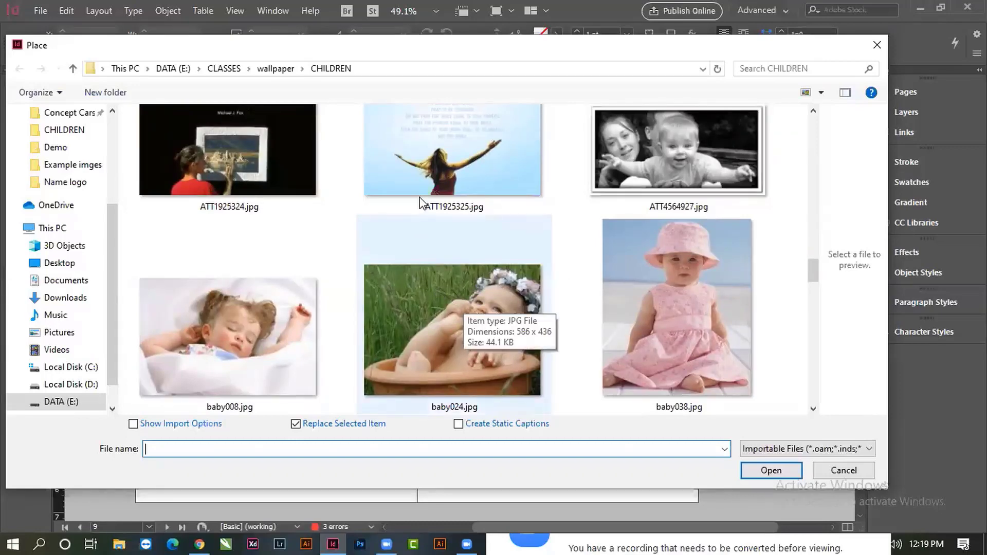
pyautogui.click(445, 171)
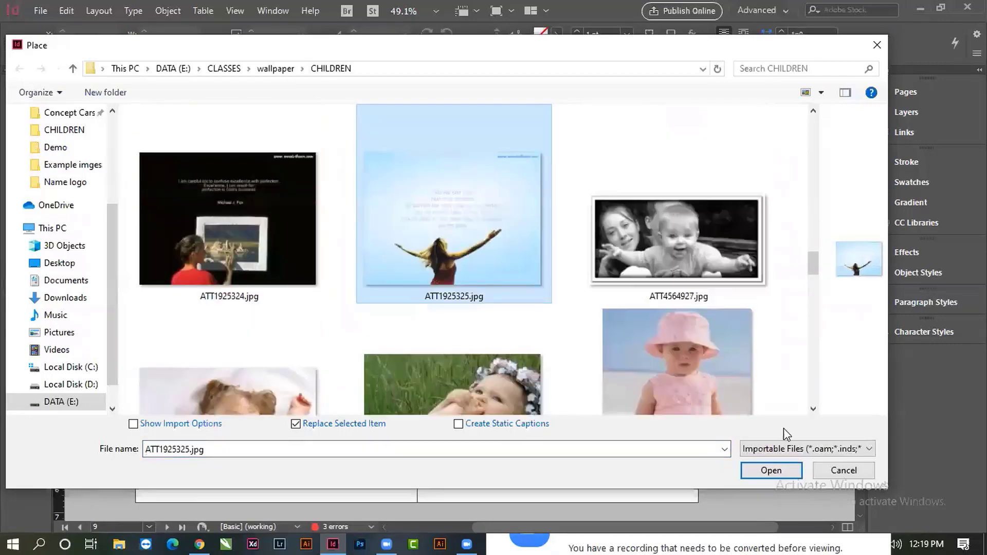
pyautogui.click(771, 470)
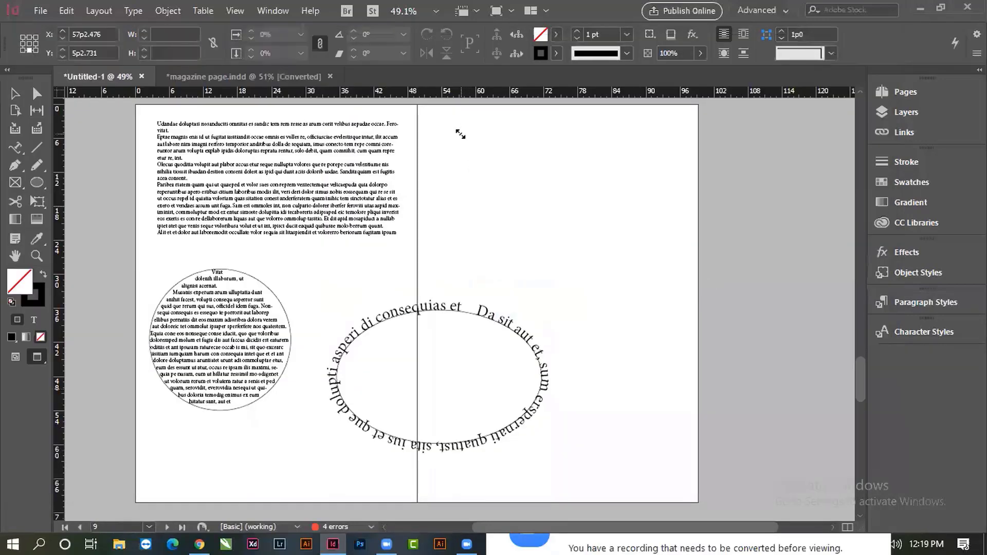
# - Place the loaded image on page 9, move it up and left so it overlaps page 8, and deselect it
pyautogui.click(459, 135)
pyautogui.moveTo(645, 373); pyautogui.dragTo(525, 205)
pyautogui.click(619, 346)
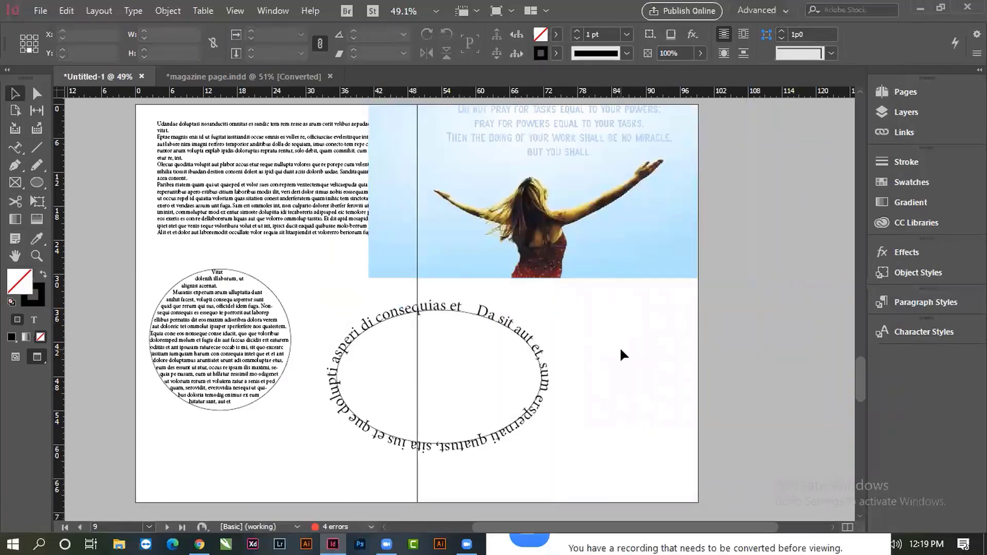
# - Zoom in on the placed image and the outer edge of page 9
pyautogui.click(535, 205)
pyautogui.scroll(3, 551, 307)
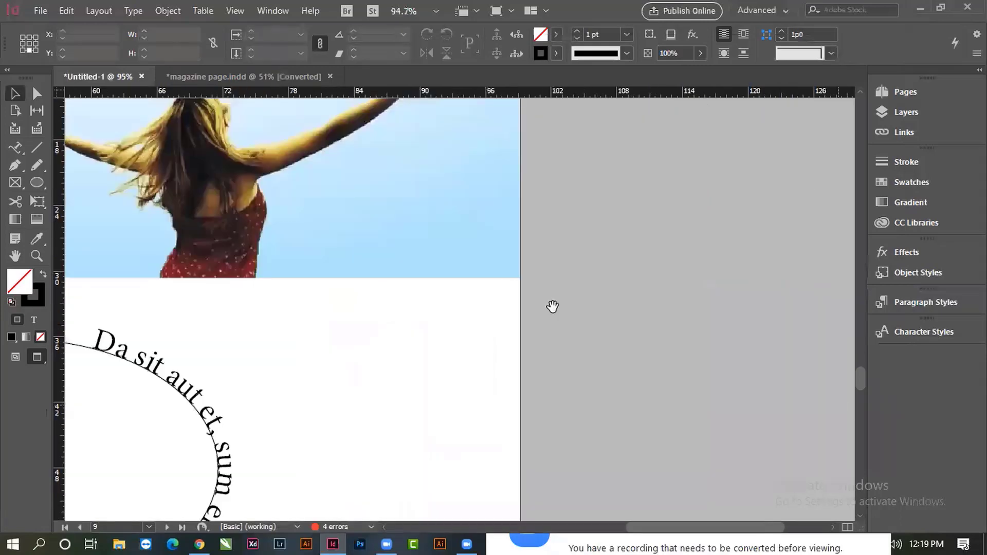
# - Start a Pen path at the dress's lower right corner and trace up the woman's right-hand side to the armpit
pyautogui.moveTo(551, 306); pyautogui.dragTo(591, 370)
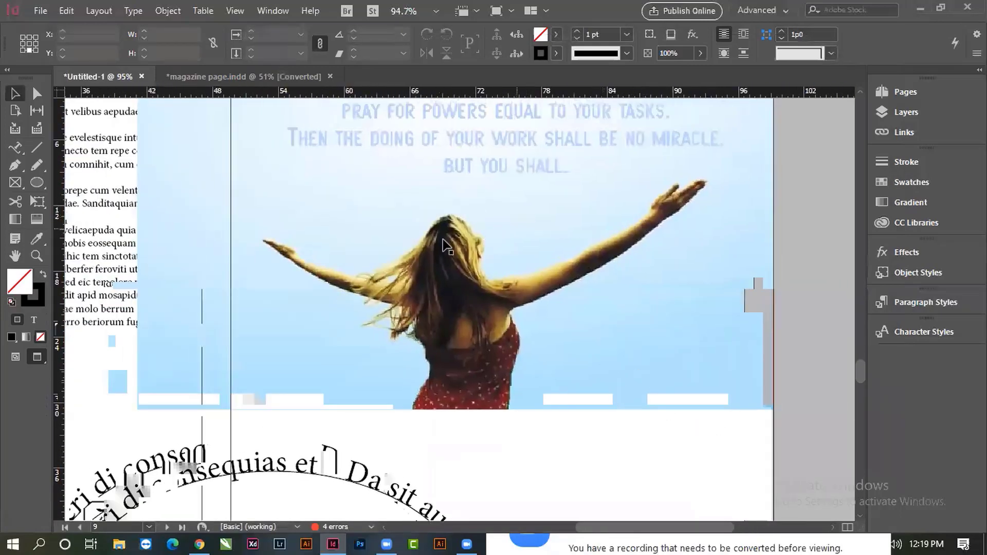
pyautogui.scroll(-3, 485, 273)
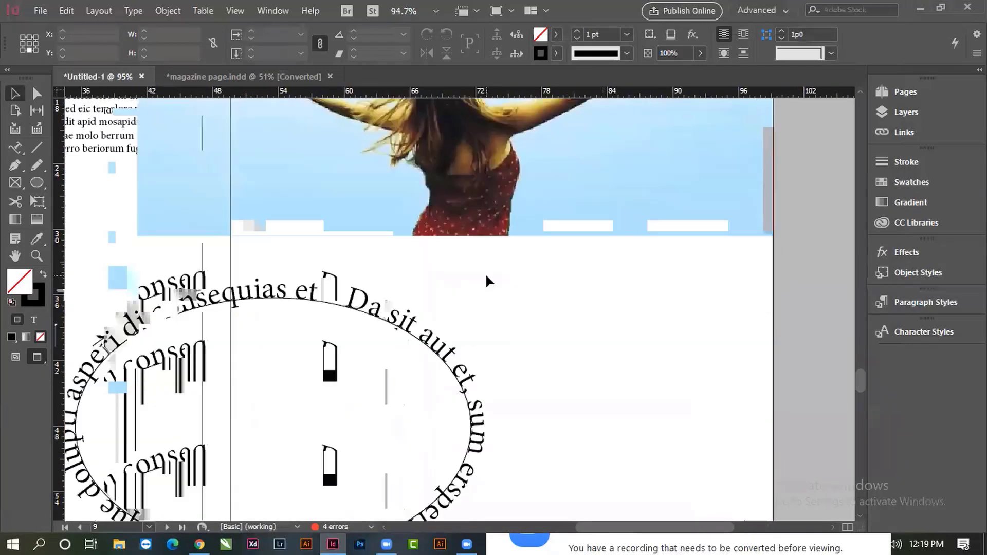
pyautogui.scroll(4, 487, 296)
pyautogui.scroll(-1, 487, 293)
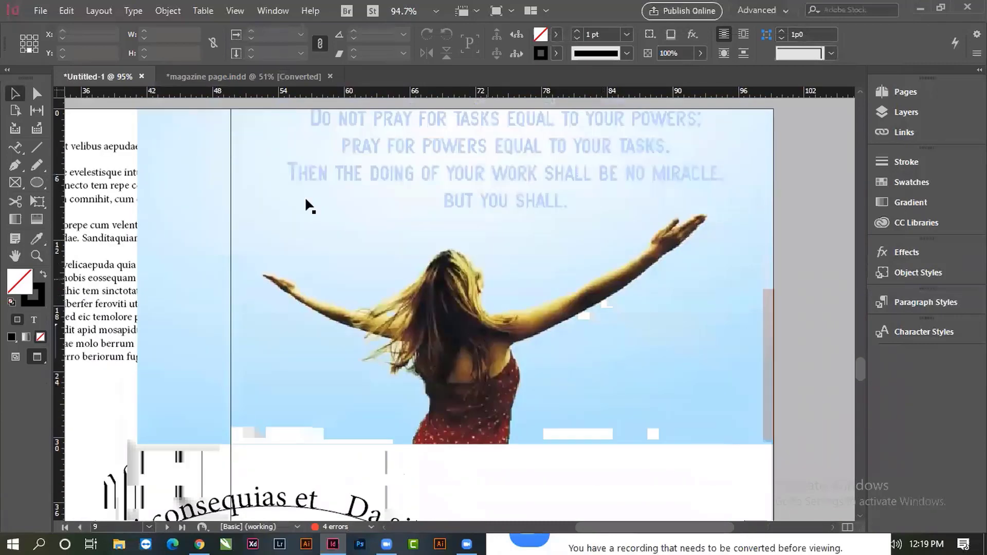
pyautogui.rightClick(17, 167)
pyautogui.click(79, 183)
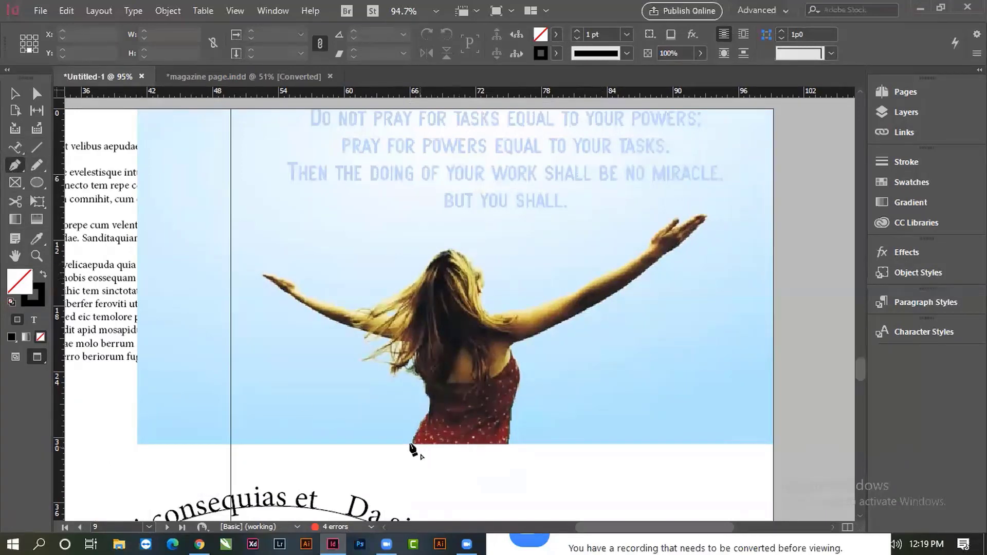
pyautogui.click(509, 442)
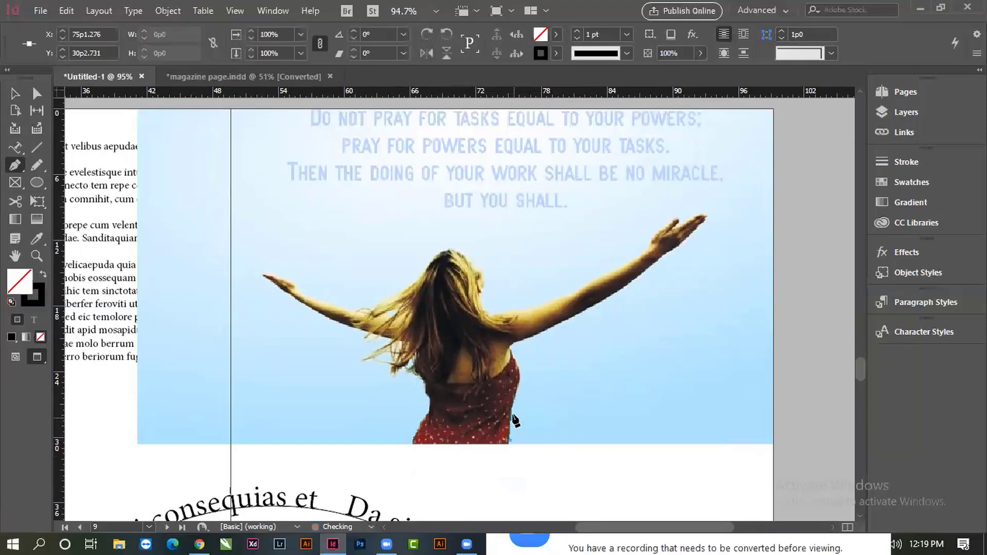
pyautogui.click(519, 383)
pyautogui.click(510, 343)
# - Continue the Pen path along the underside of the woman's right-hand arm up to the hand
pyautogui.click(536, 331)
pyautogui.click(572, 320)
pyautogui.click(599, 301)
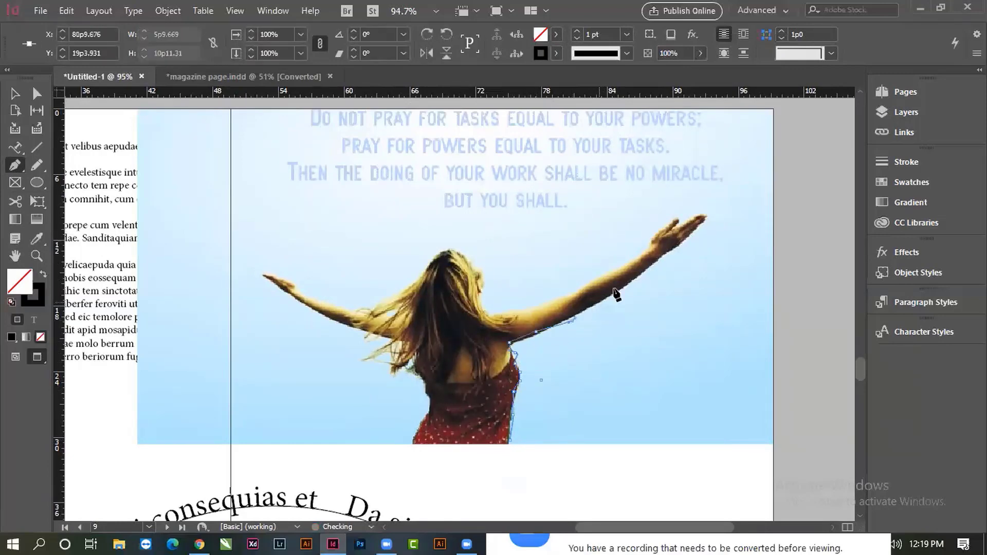
pyautogui.click(627, 283)
pyautogui.click(652, 266)
pyautogui.click(668, 249)
pyautogui.click(698, 232)
# - Trace the Pen path around the fingertips and thumb of the right-hand raised hand
pyautogui.click(707, 215)
pyautogui.click(694, 212)
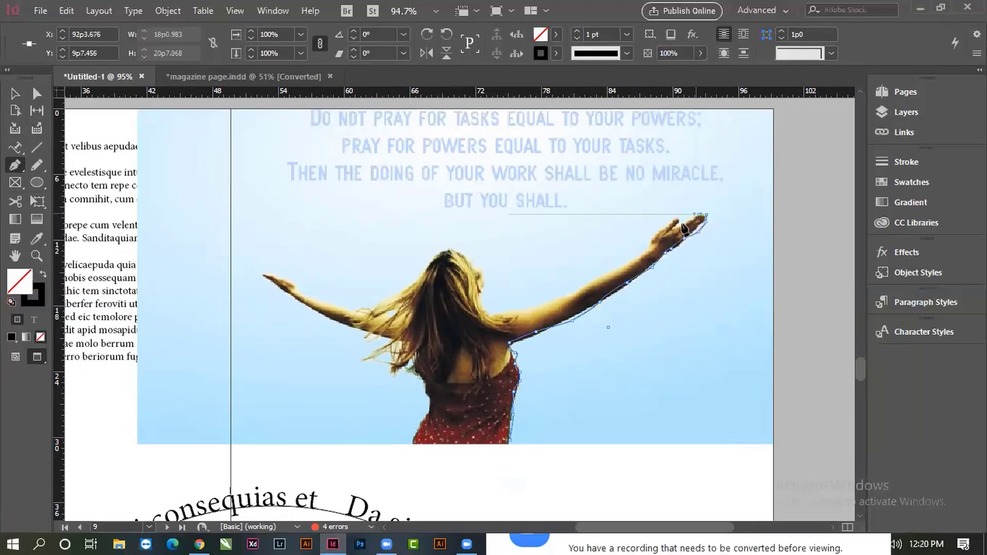
pyautogui.click(680, 221)
pyautogui.click(683, 208)
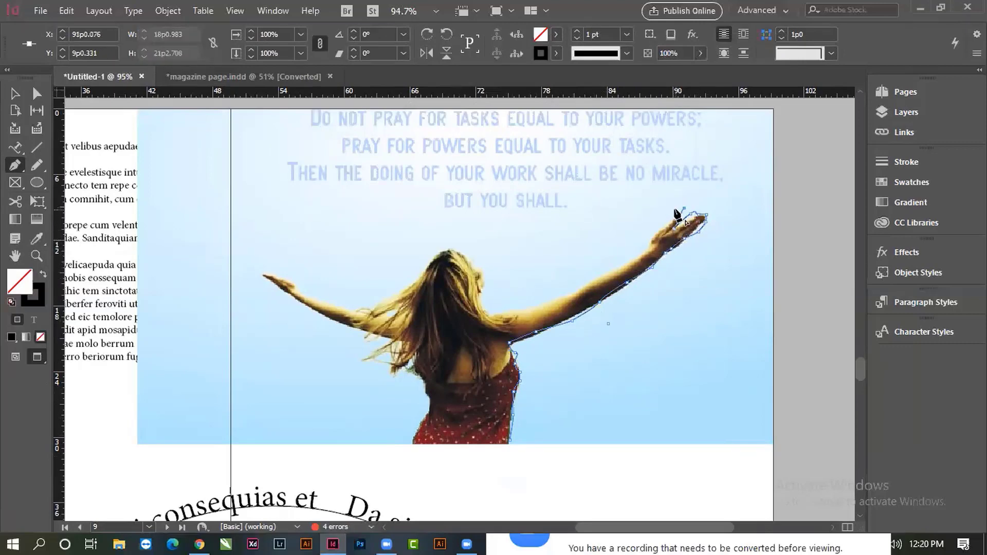
pyautogui.click(669, 220)
pyautogui.click(655, 235)
# - Trace the upper edge of the right-hand arm from the wrist back to the shoulder
pyautogui.click(640, 252)
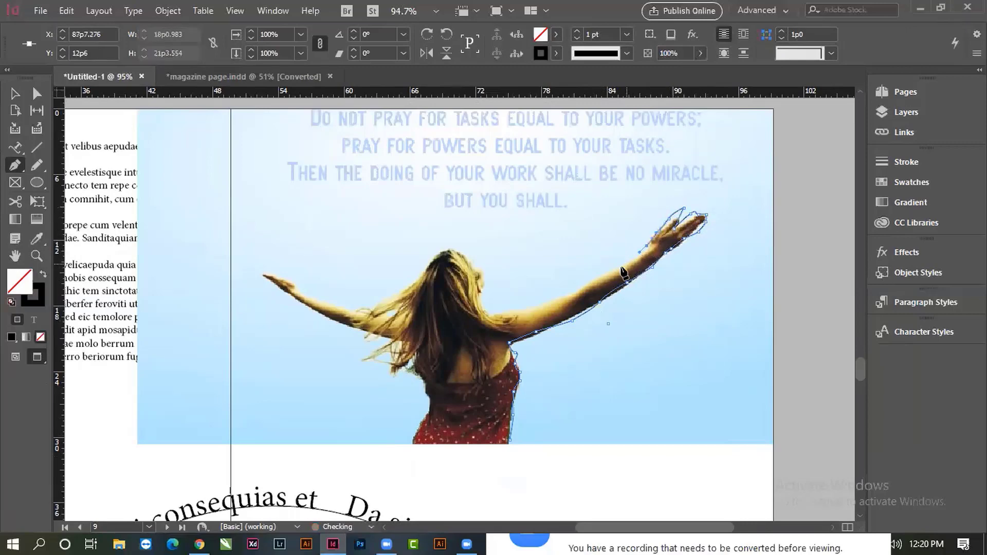
pyautogui.click(616, 270)
pyautogui.click(596, 281)
pyautogui.click(574, 291)
pyautogui.click(538, 310)
pyautogui.click(505, 312)
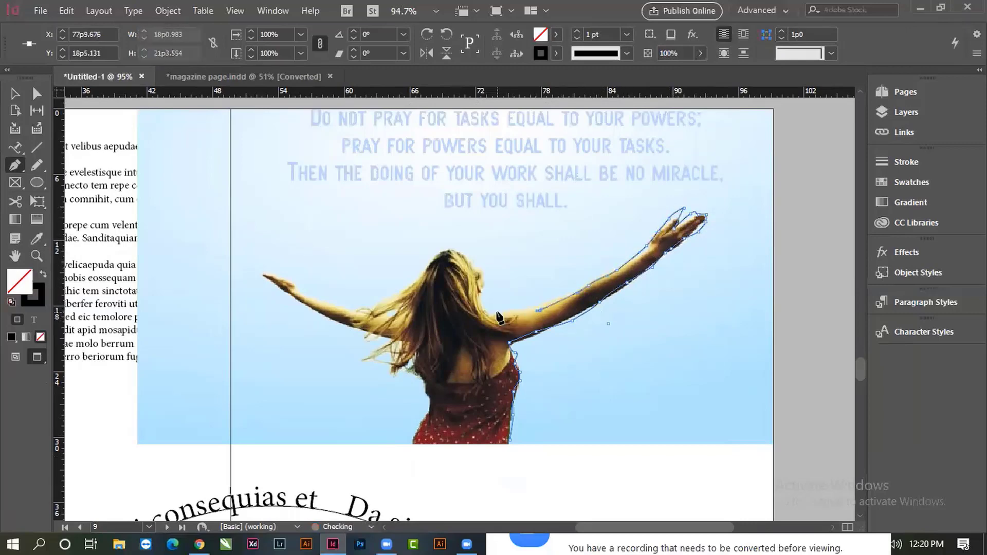
# - Carry the Pen path around the woman's head and down the outer edge of her hair
pyautogui.click(486, 311)
pyautogui.click(481, 291)
pyautogui.click(478, 276)
pyautogui.click(459, 254)
pyautogui.click(442, 251)
pyautogui.click(412, 276)
pyautogui.click(391, 297)
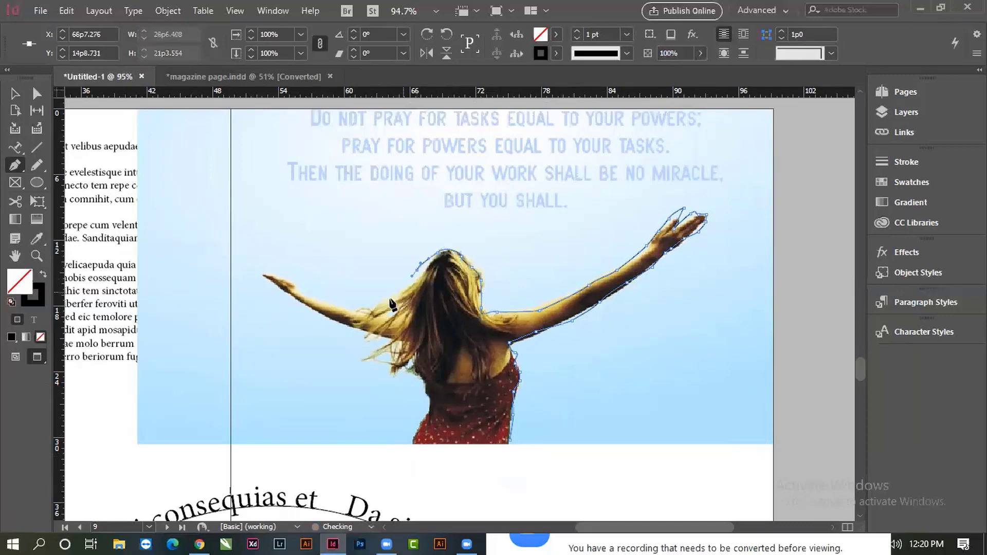
# - Trace the upper edge of the left-hand arm out to the fingertips, undoing the stray anchor point beyond them
pyautogui.click(383, 301)
pyautogui.click(364, 308)
pyautogui.click(342, 308)
pyautogui.click(319, 301)
pyautogui.click(292, 290)
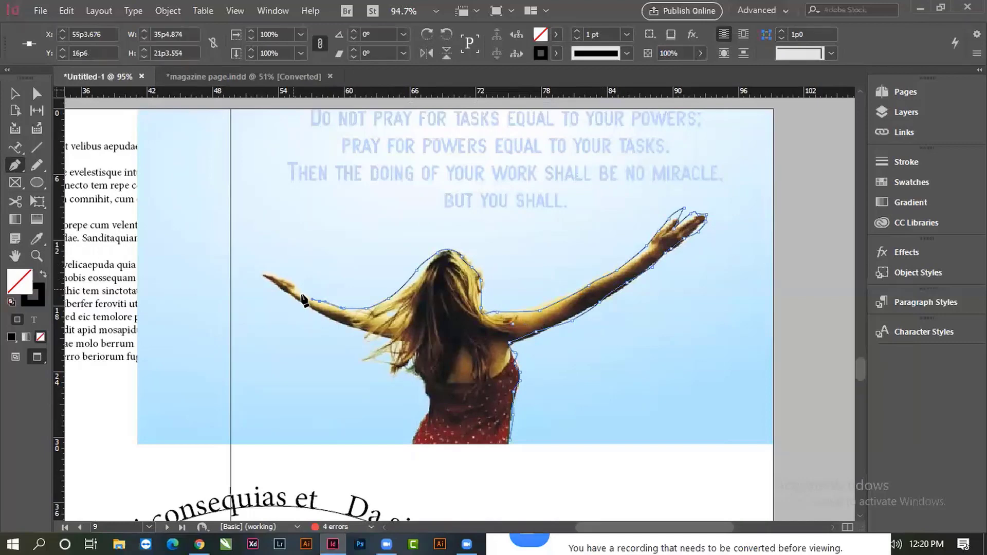
pyautogui.click(262, 276)
pyautogui.click(231, 276)
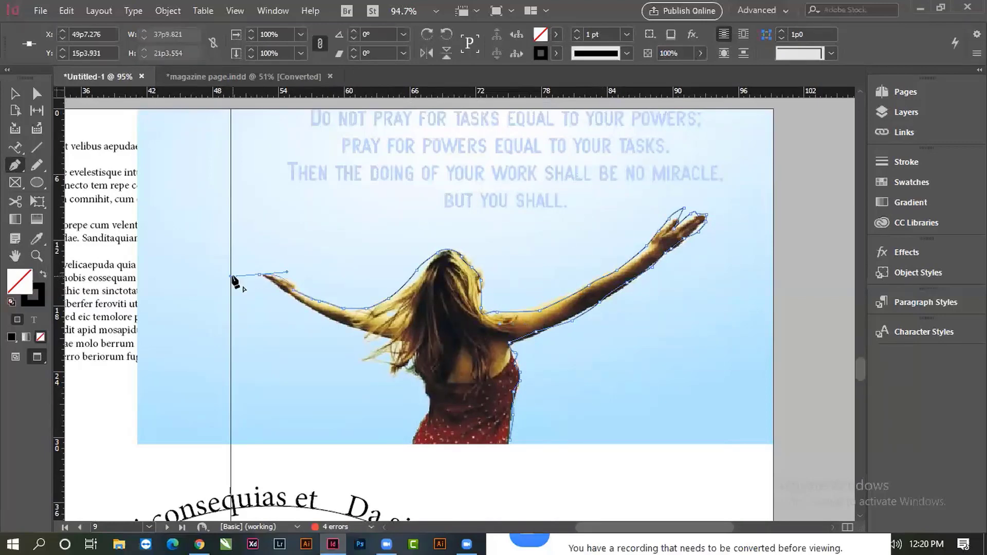
pyautogui.hotkey('ctrl', 'z')
# - Trace the underside of the left-hand arm and the body's left-hand side, finishing the outline along the dress's bottom edge
pyautogui.click(290, 297)
pyautogui.click(330, 324)
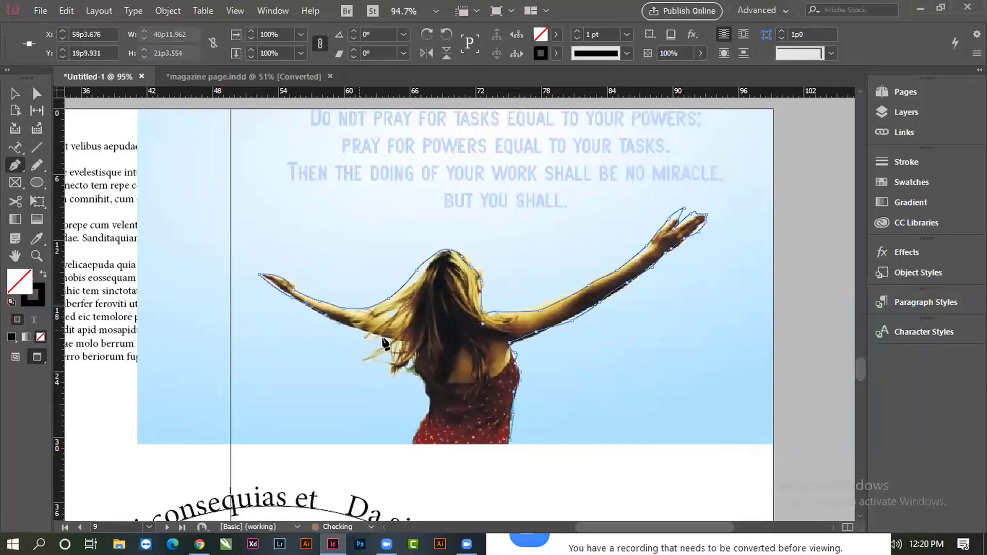
pyautogui.click(418, 355)
pyautogui.click(428, 397)
pyautogui.click(414, 443)
pyautogui.click(509, 443)
pyautogui.press('v')
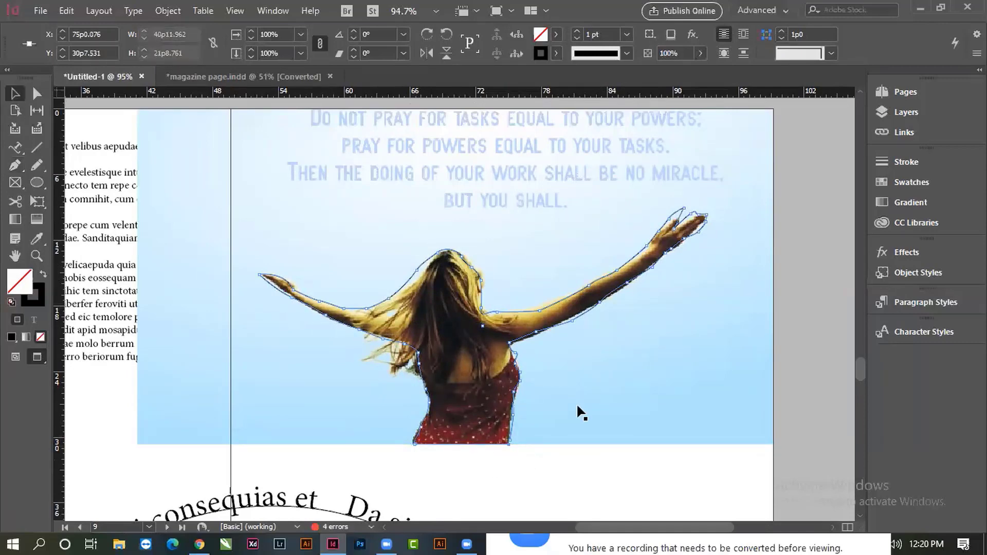
# - Move the traced silhouette off the woman to the right and delete the photo behind it
pyautogui.click(491, 331)
pyautogui.moveTo(492, 332); pyautogui.dragTo(705, 298)
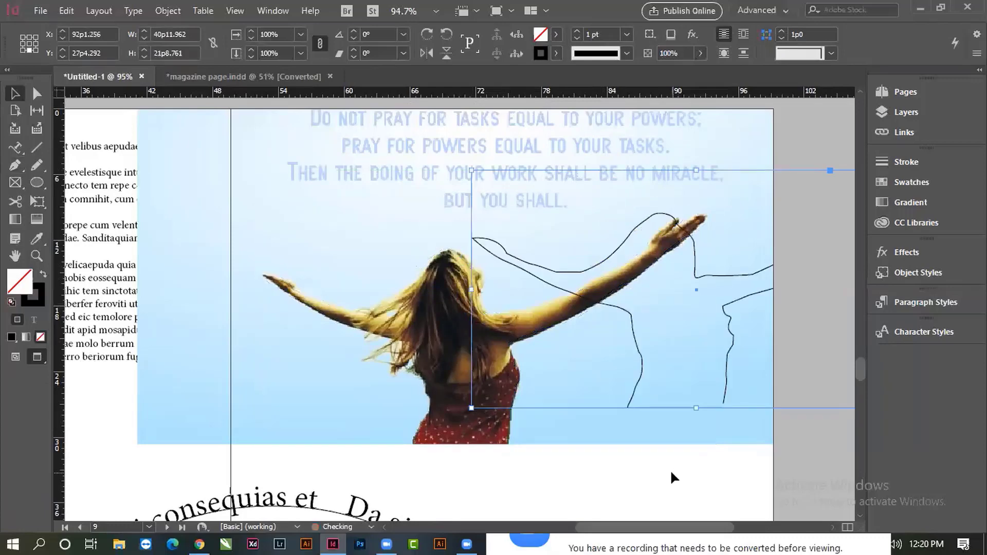
pyautogui.keyDown('ctrl'); pyautogui.keyDown('alt'); pyautogui.click(512, 356); pyautogui.keyUp('alt'); pyautogui.keyUp('ctrl')
pyautogui.keyDown('ctrl'); pyautogui.keyDown('alt'); pyautogui.click(511, 353); pyautogui.keyUp('alt'); pyautogui.keyUp('ctrl')
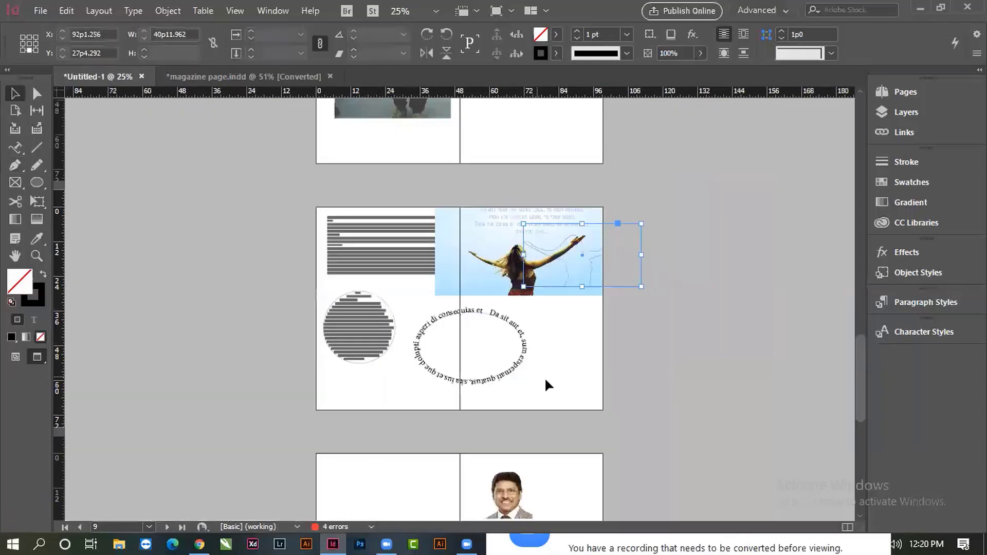
pyautogui.press('Delete')
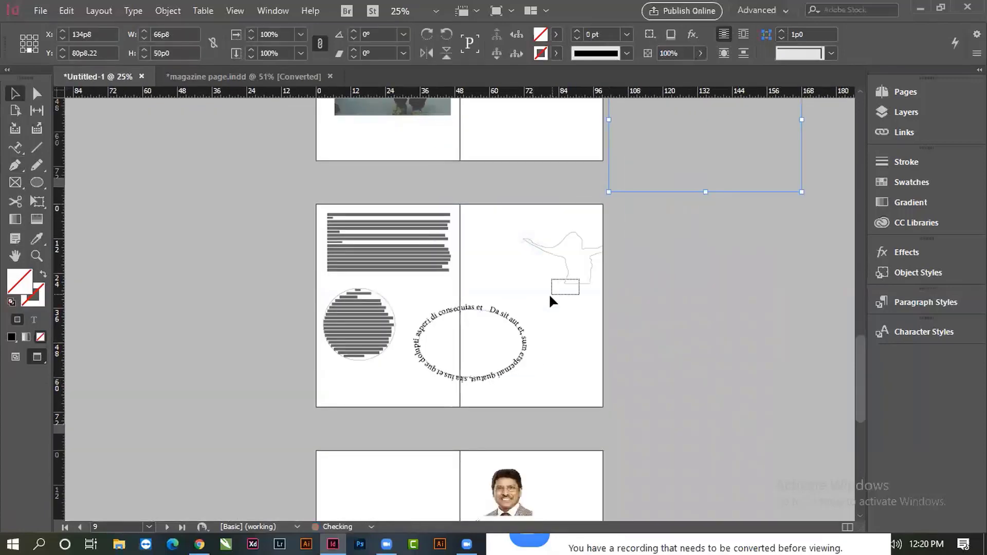
# - Reposition the silhouette outline so it lies fully inside the right-hand page above the text ellipse
pyautogui.click(567, 282)
pyautogui.moveTo(566, 264); pyautogui.dragTo(524, 269)
pyautogui.moveTo(481, 227); pyautogui.dragTo(736, 381)
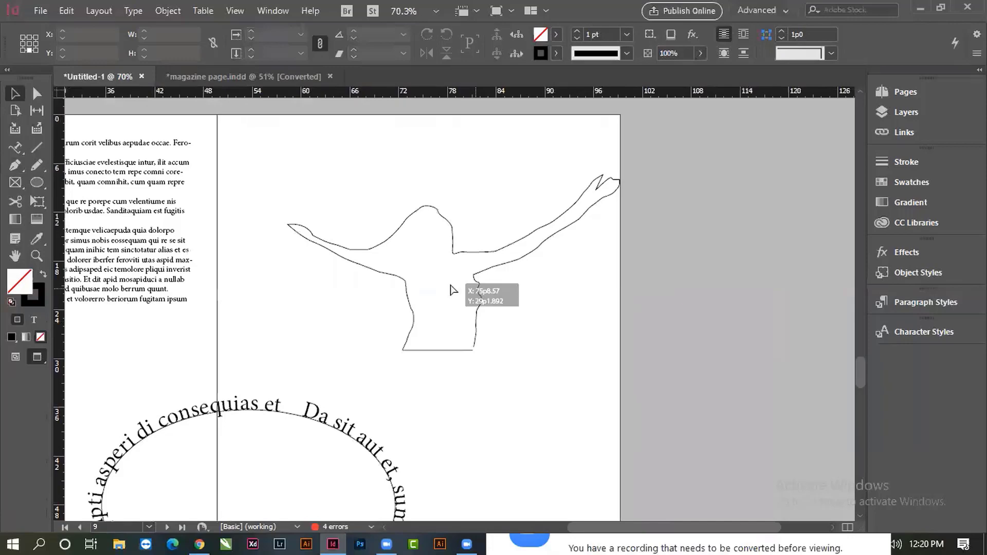
pyautogui.hotkey('ctrl', 'z')
pyautogui.click(542, 402)
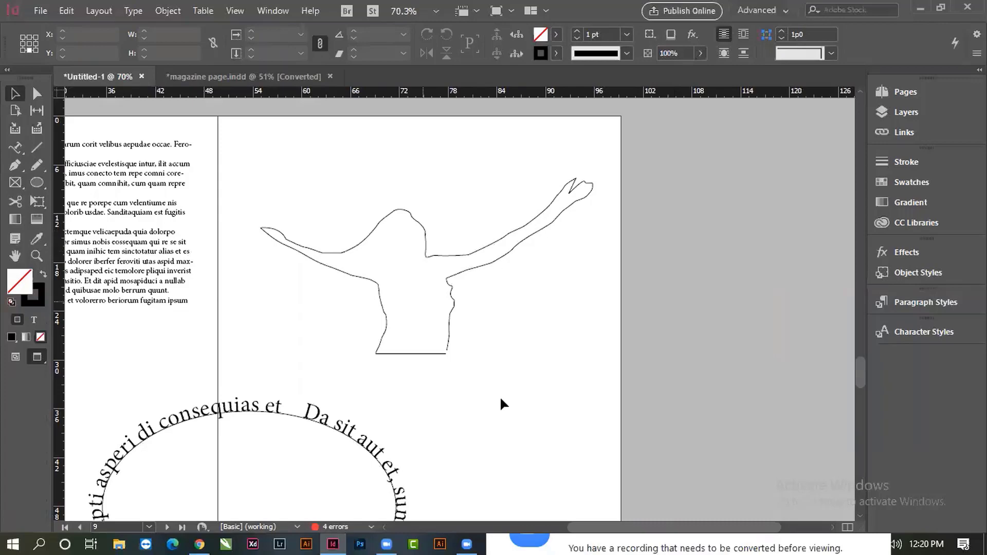
# - Close the gap at the silhouette's lower right corner by adjusting its open end anchor with the Direct Selection tool
pyautogui.moveTo(433, 189); pyautogui.dragTo(433, 429)
pyautogui.click(392, 308)
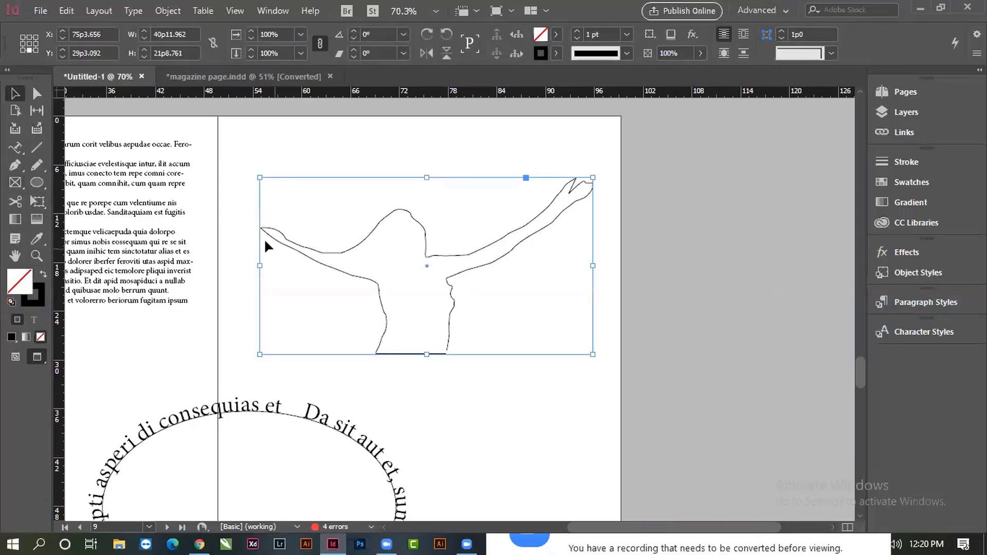
pyautogui.click(489, 418)
pyautogui.click(396, 270)
pyautogui.hotkey('ctrl', 'shift', 'a')
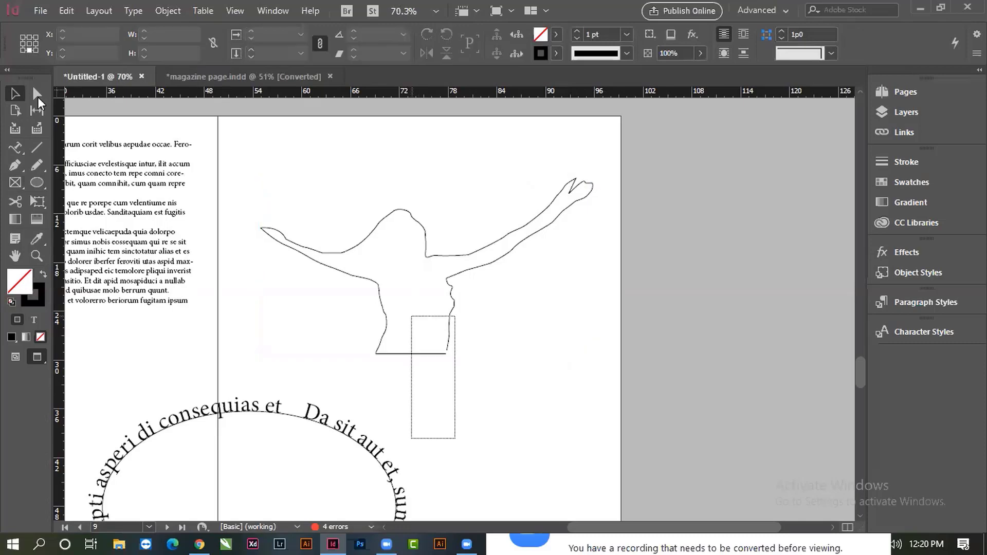
pyautogui.click(37, 95)
pyautogui.click(459, 348)
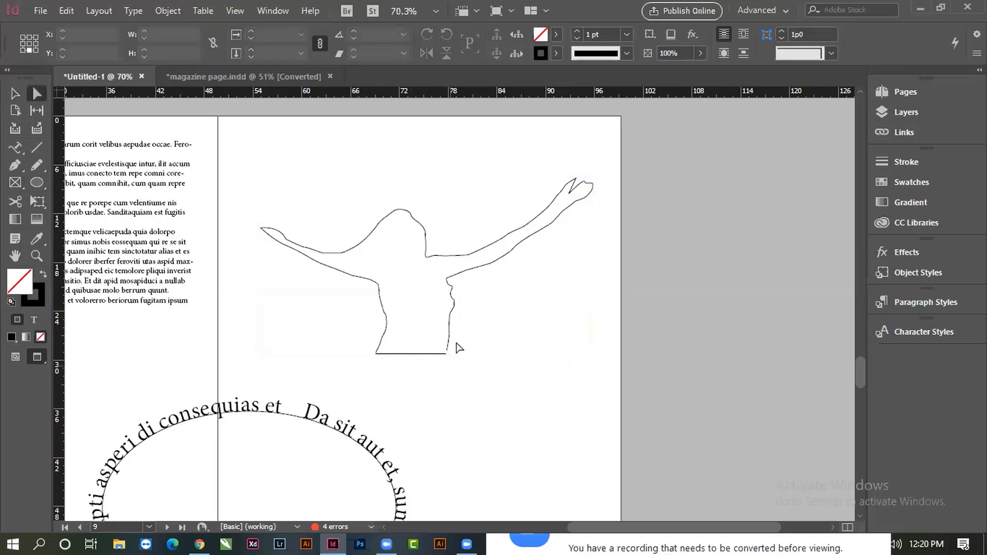
pyautogui.click(459, 348)
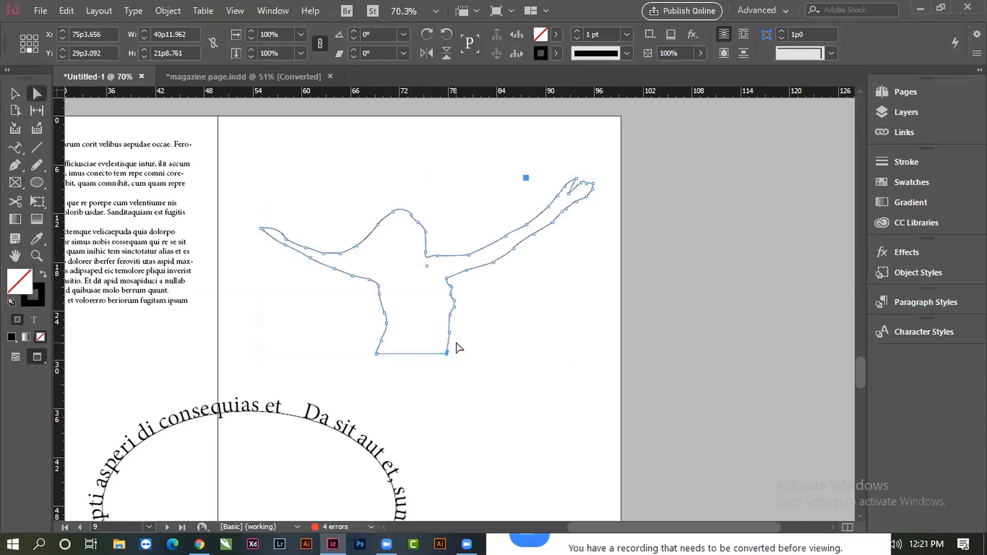
pyautogui.click(459, 348)
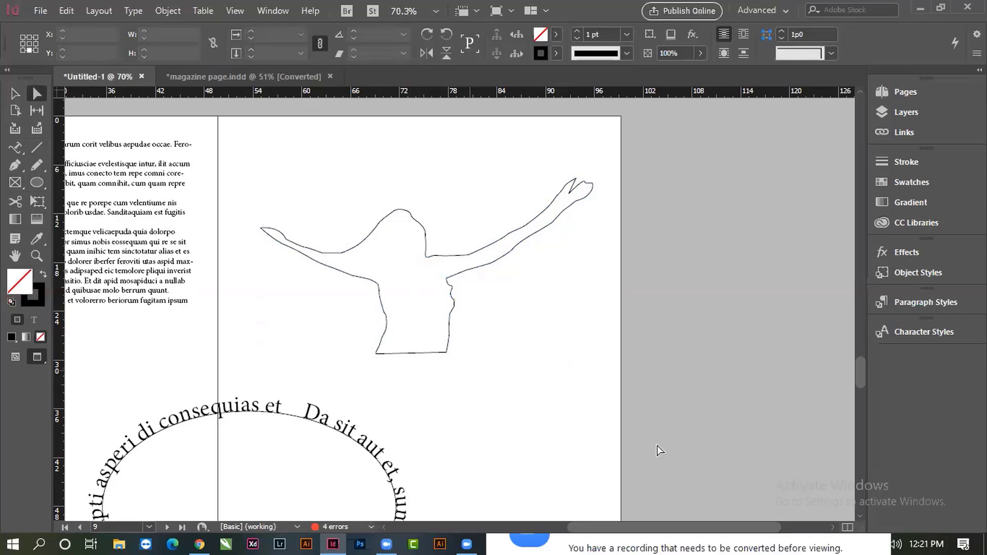
pyautogui.scroll(3, 540, 441)
pyautogui.scroll(3, 487, 309)
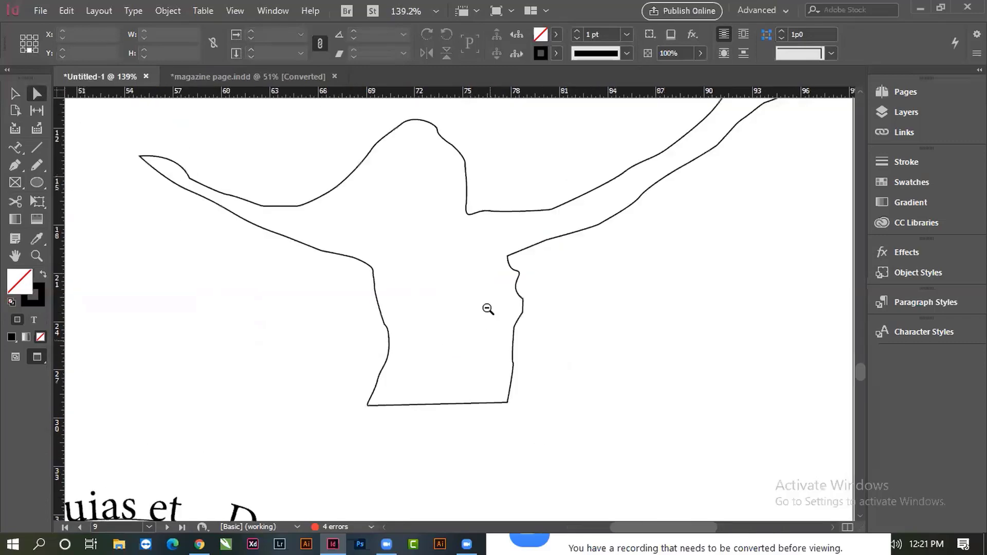
pyautogui.scroll(-3, 451, 325)
# - Turn the silhouette outline into a text frame with the Type tool and fill it with placeholder text
pyautogui.press('v')
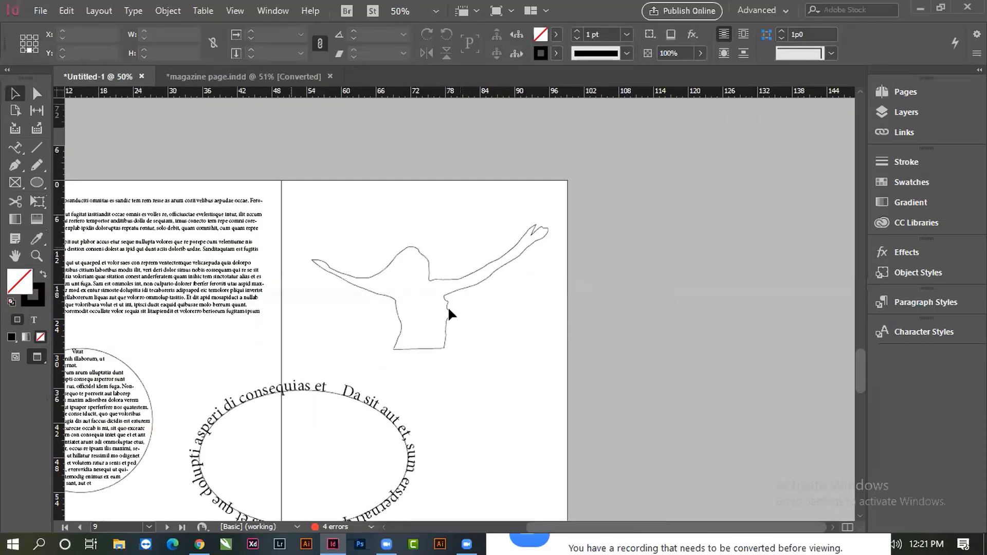
pyautogui.click(16, 149)
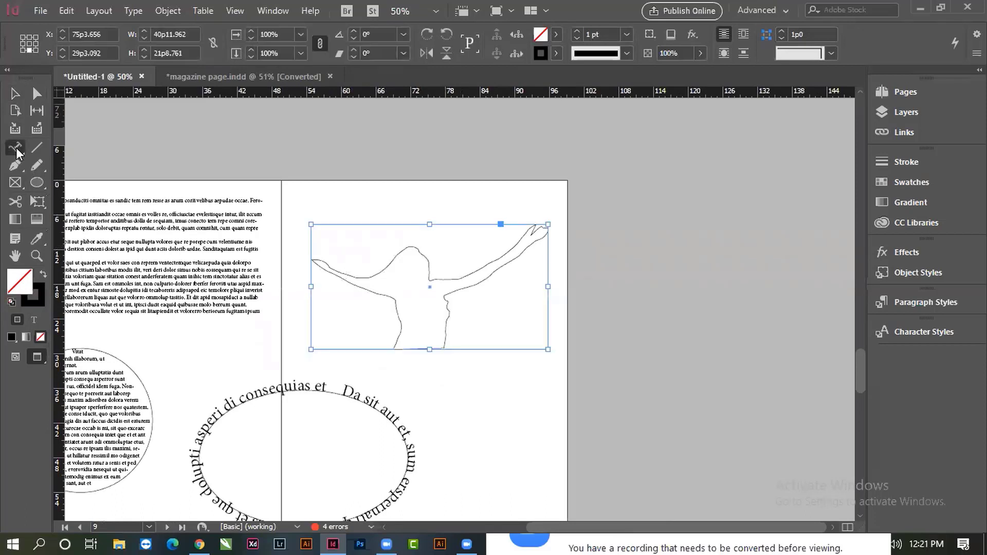
pyautogui.click(16, 149)
pyautogui.click(642, 206)
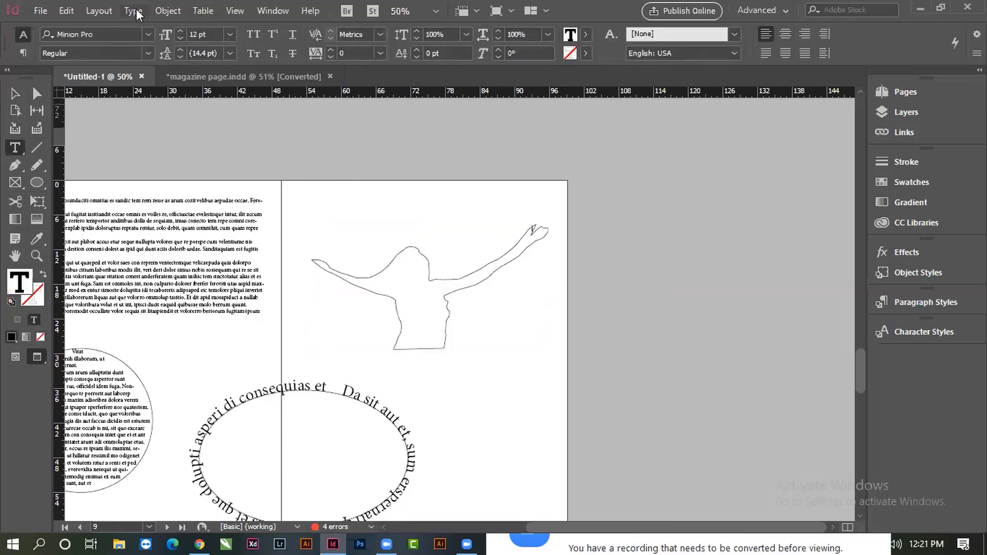
pyautogui.hotkey('alt', 't')
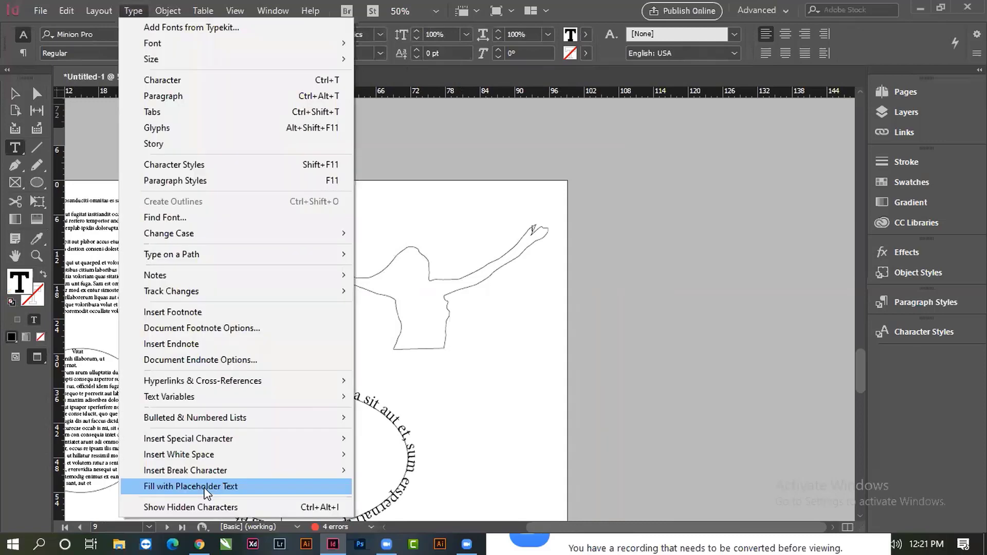
pyautogui.click(210, 485)
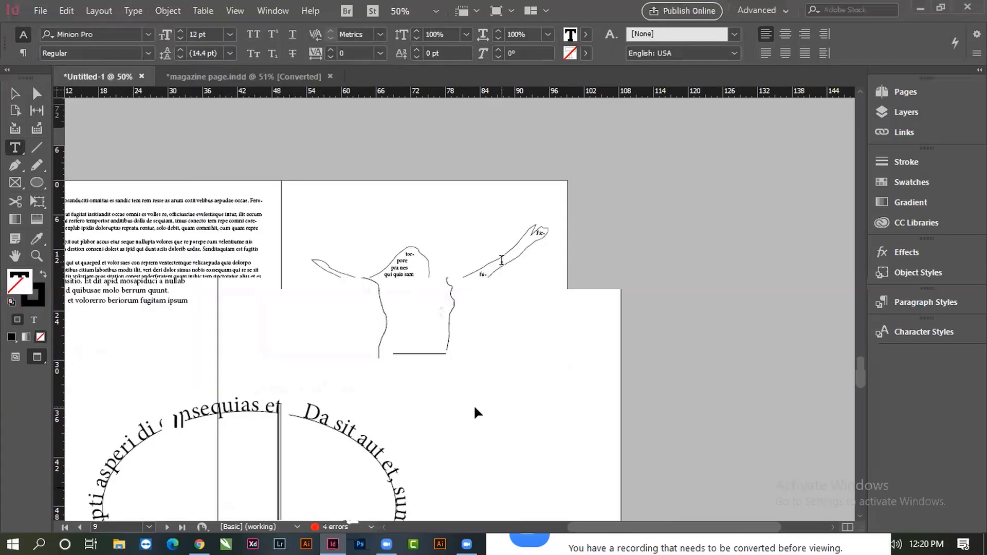
# - Select all the placeholder text in the silhouette and reduce its font size to 6 pt
pyautogui.scroll(2, 435, 236)
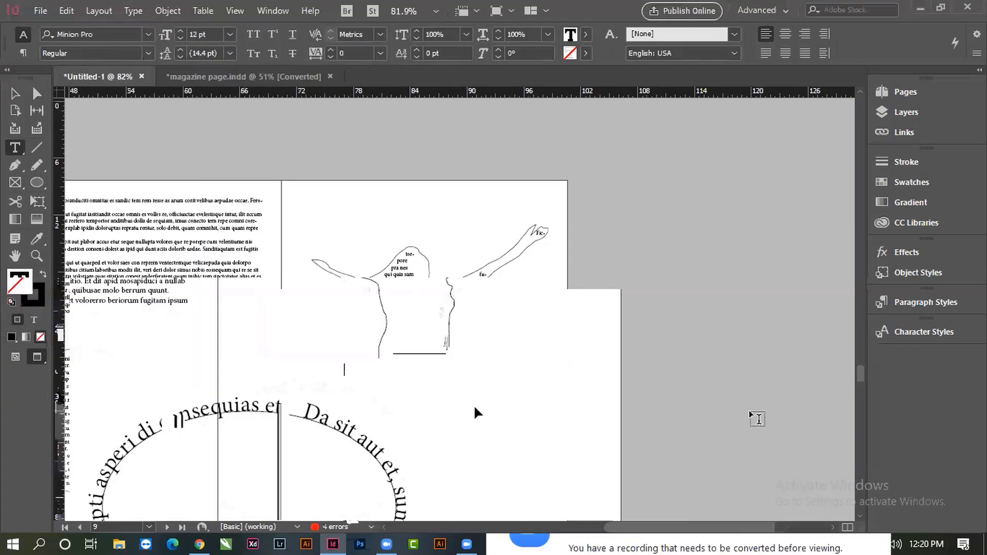
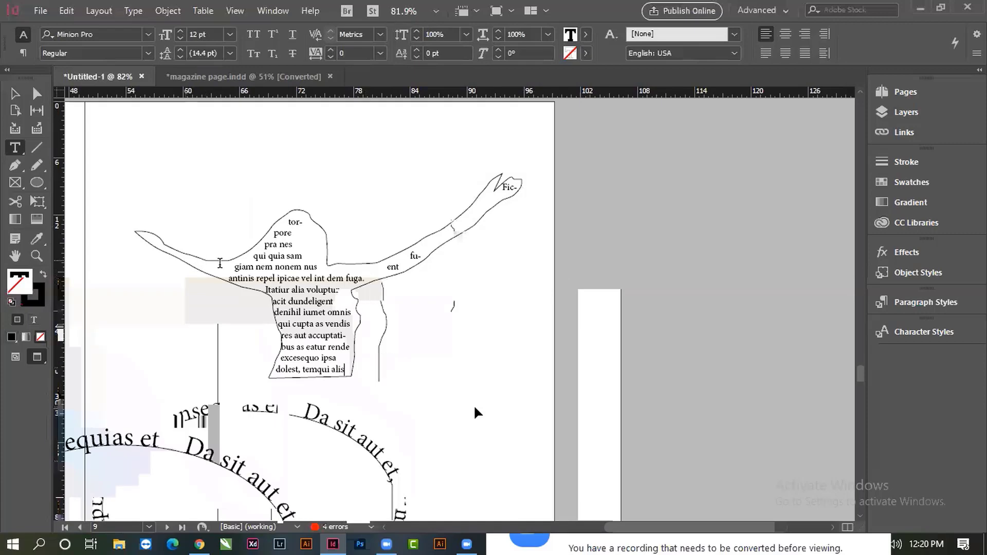
pyautogui.click(399, 359)
pyautogui.hotkey('ctrl', 'a')
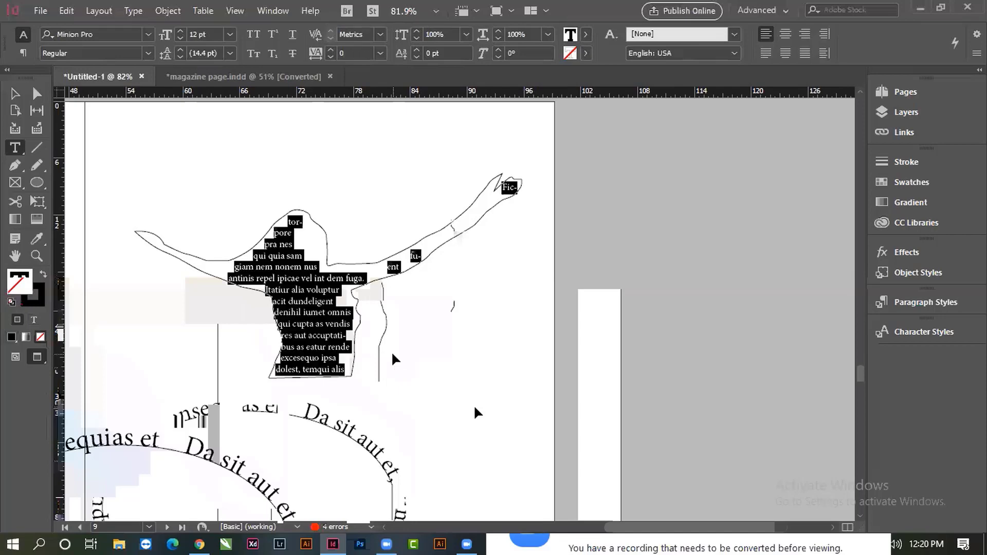
pyautogui.hotkey('ctrl', 'shift', ',')
pyautogui.hotkey('ctrl', 'shift', ',')
pyautogui.hotkey('ctrl', 'shift', ',')
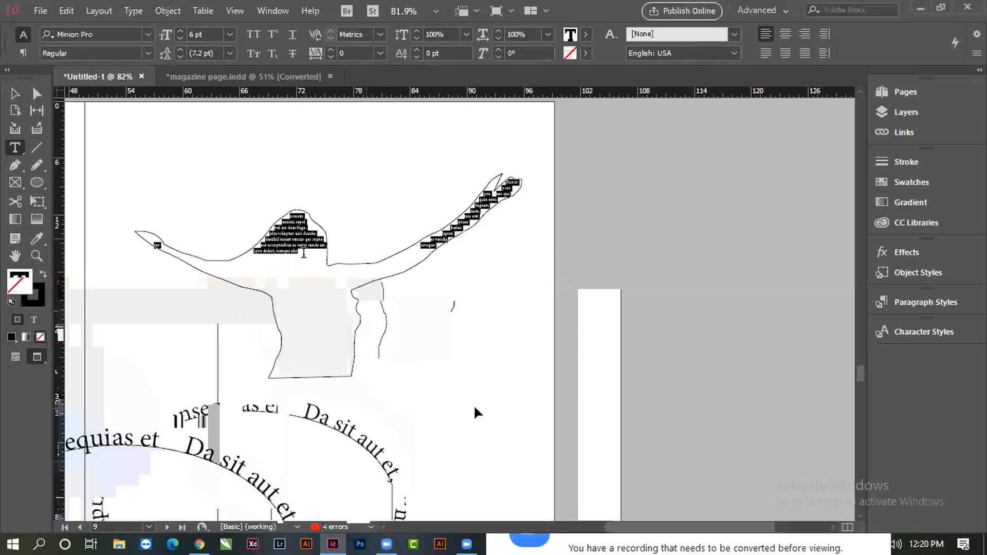
# - Paste more placeholder text after the existing text to fill the silhouette, and justify all of it with the last line aligned left
pyautogui.click(307, 257)
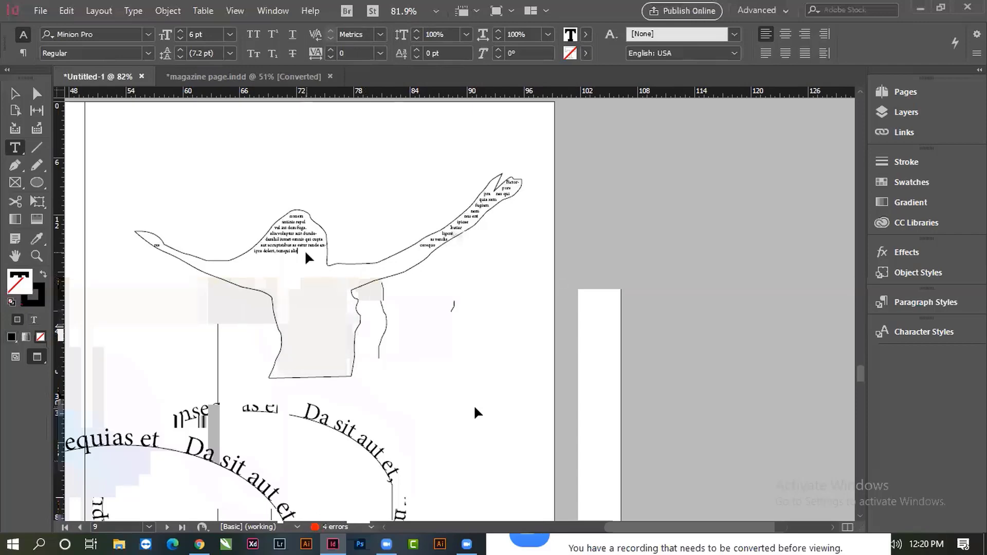
pyautogui.hotkey('ctrl', 'v')
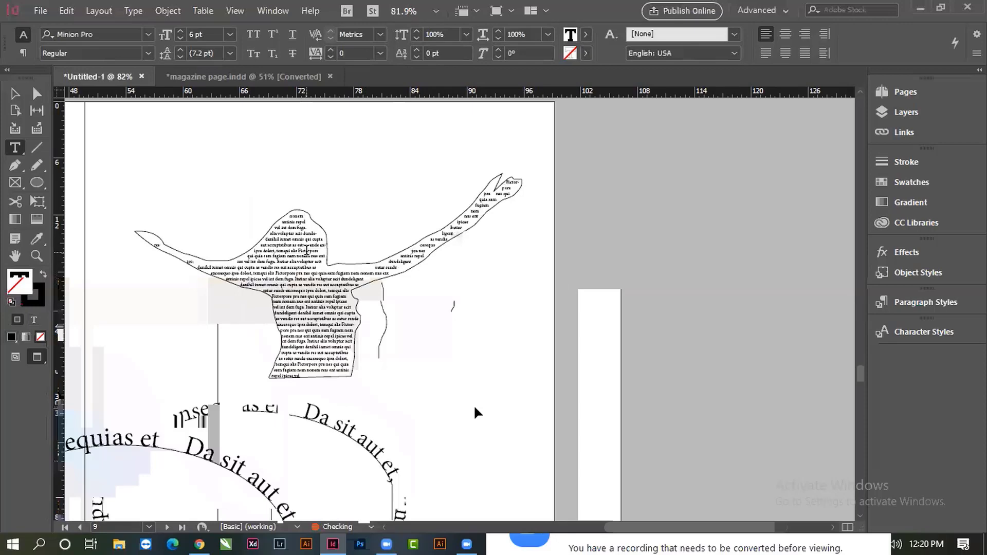
pyautogui.hotkey('ctrl', 'a')
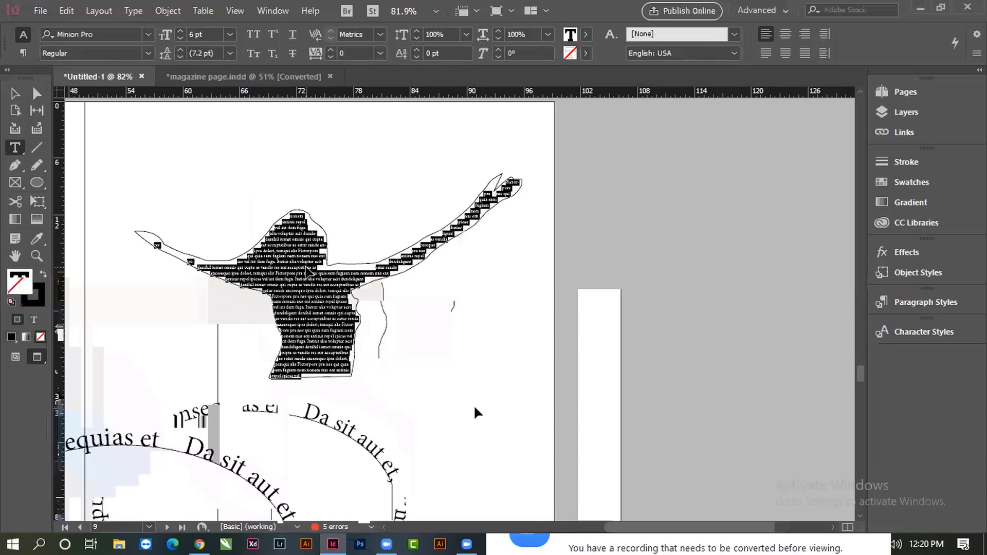
pyautogui.hotkey('ctrl', 'shift', 'j')
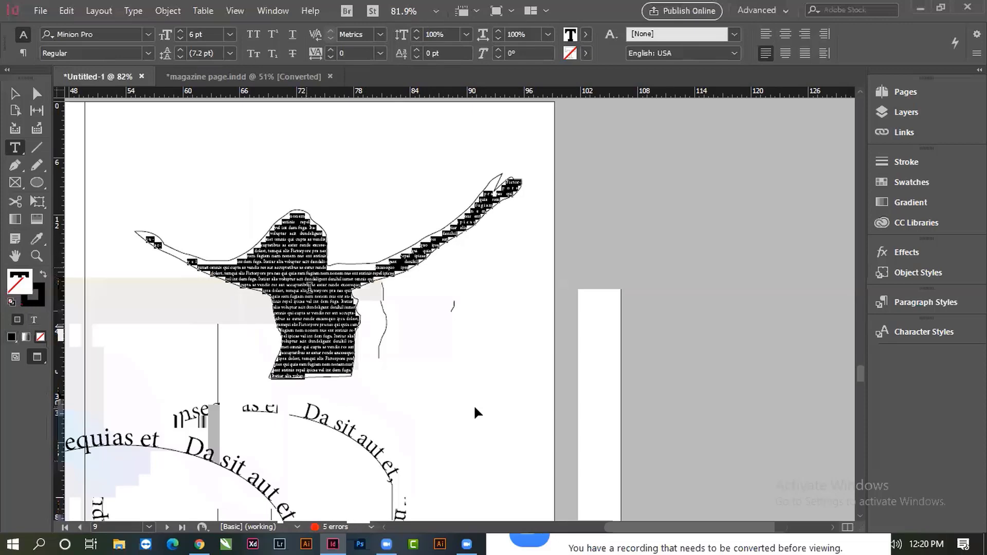
pyautogui.click(310, 293)
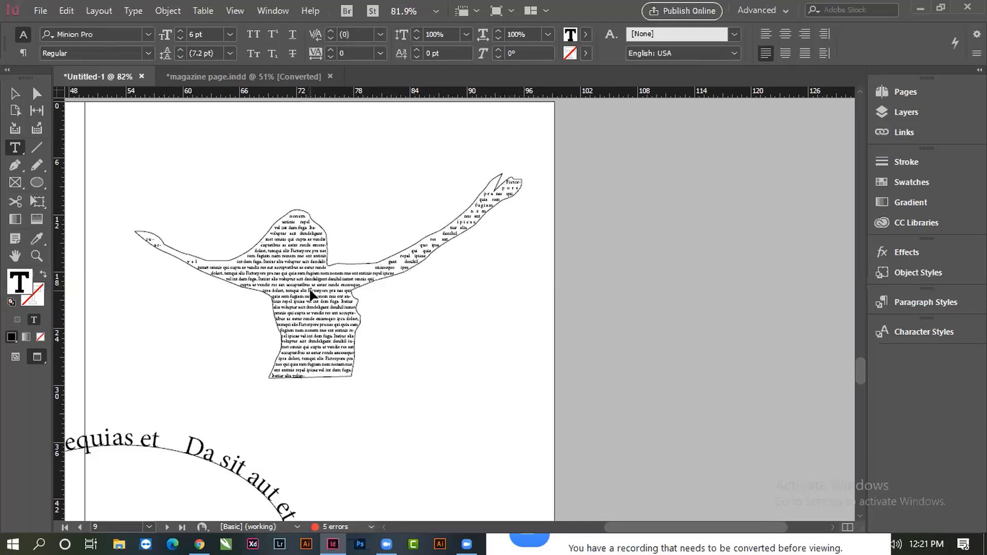
# - Reduce all the placeholder text in the silhouette to 4 pt and deselect the frame
pyautogui.hotkey('ctrl', 'a')
pyautogui.hotkey('ctrl', 'shift', ',')
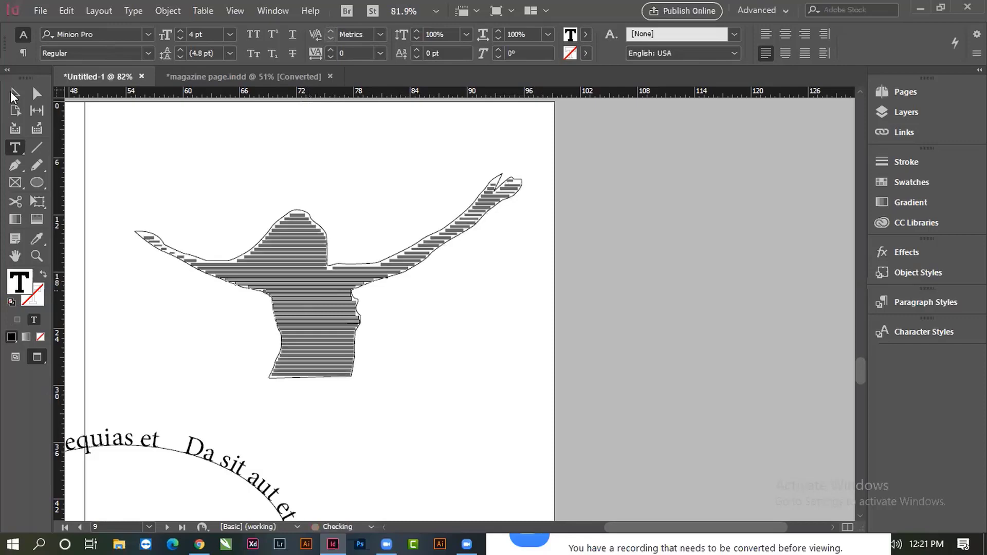
pyautogui.hotkey('ctrl', 'space')
pyautogui.click(717, 456)
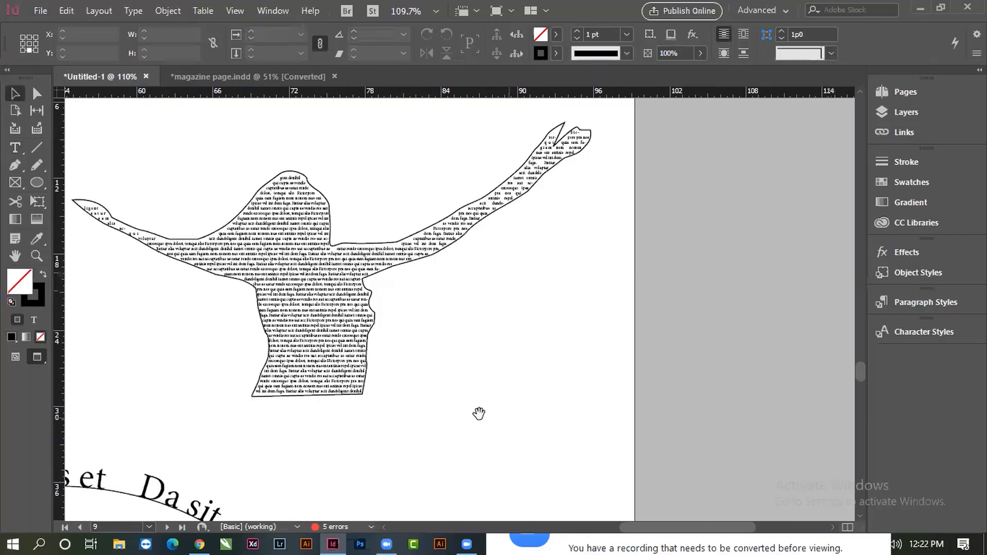
pyautogui.moveTo(588, 468); pyautogui.dragTo(614, 468)
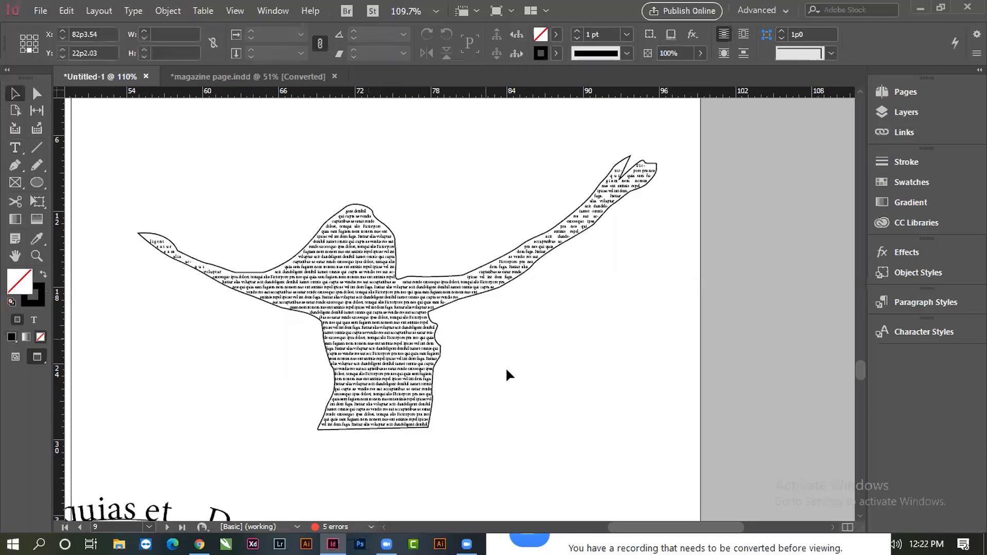
# - Review the finished spread with the text-filled silhouette, the text circle and the text ellipse
pyautogui.hotkey('ctrl', '1')
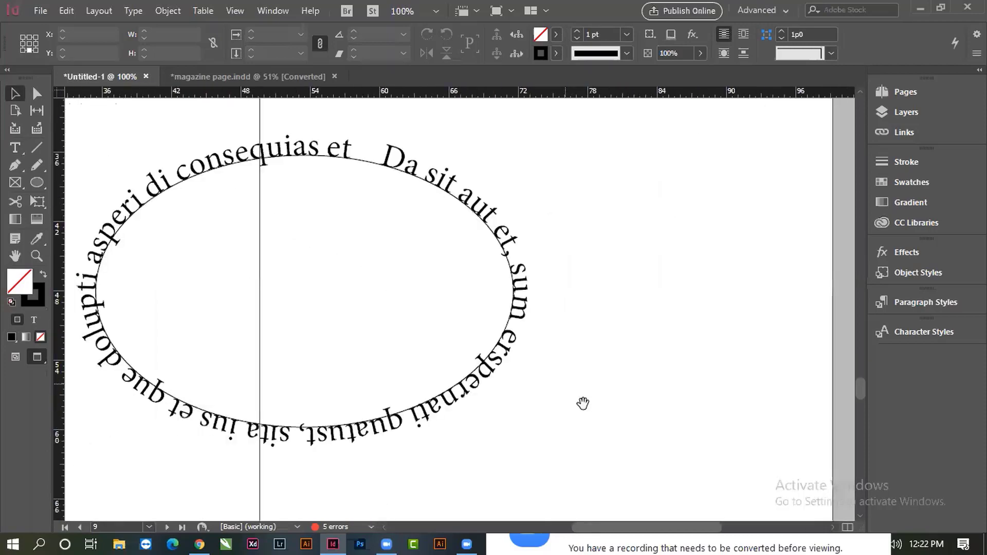
pyautogui.keyDown('alt'); pyautogui.click(454, 329); pyautogui.keyUp('alt')
pyautogui.keyDown('alt'); pyautogui.click(324, 242); pyautogui.keyUp('alt')
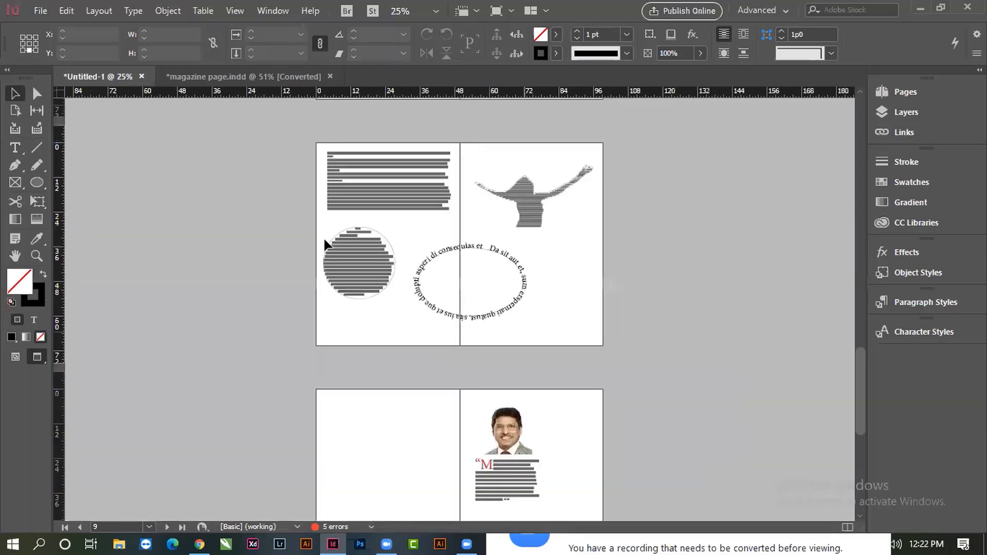
pyautogui.click(547, 326)
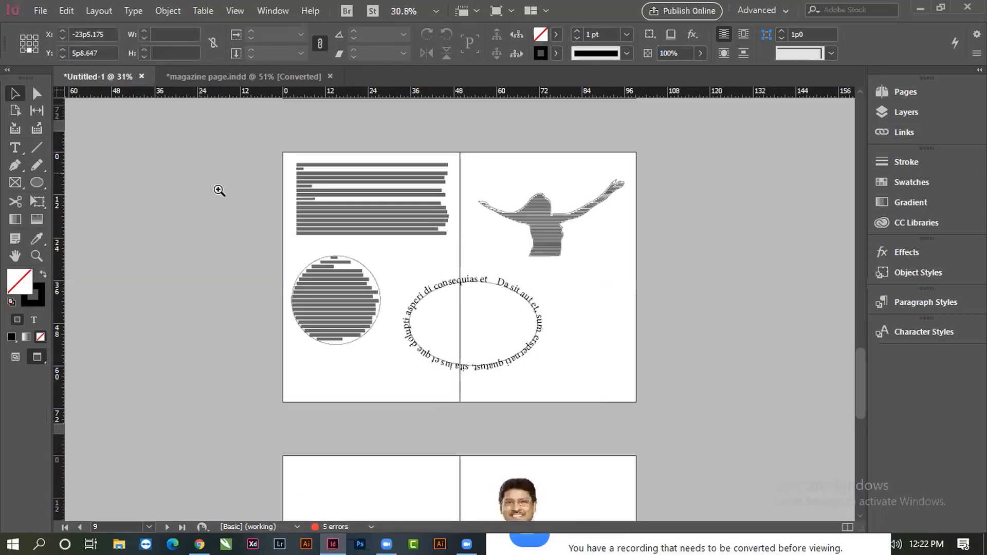
pyautogui.click(566, 347)
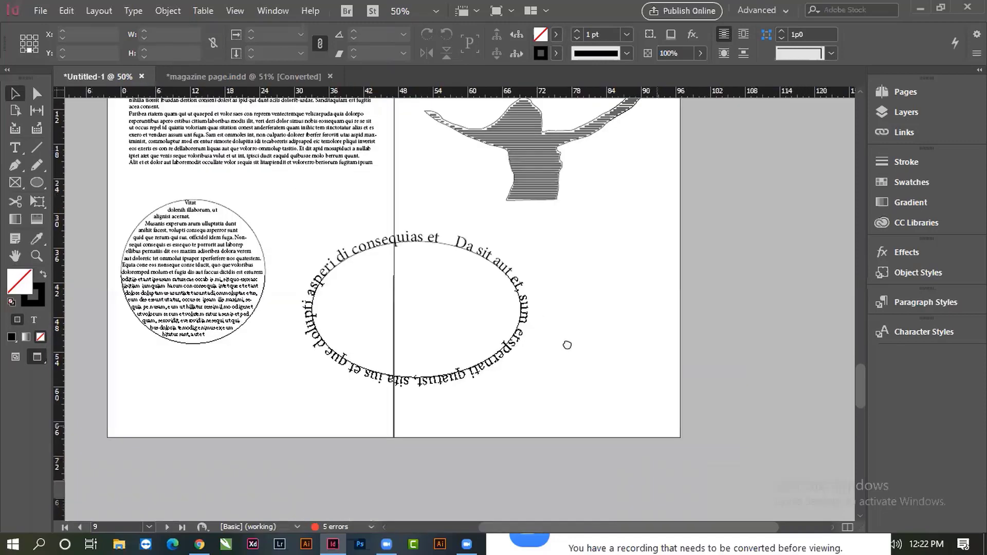
pyautogui.scroll(-2, 566, 318)
pyautogui.scroll(4, 351, 473)
pyautogui.hscroll(3, 351, 473)
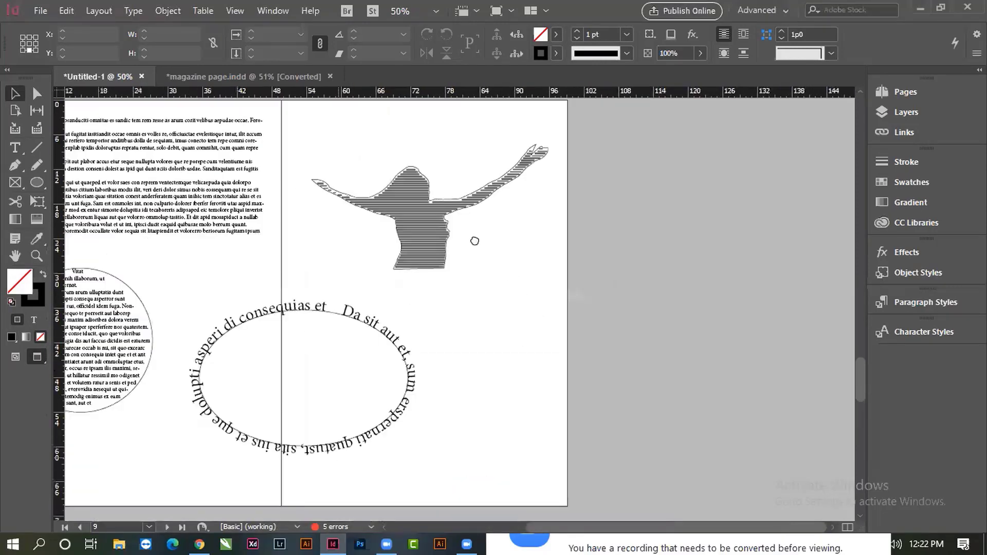
# - Draw a circle about 33p10 in diameter on the empty left-hand page of the next spread and select it
pyautogui.hotkey('shift', 'pagedown')
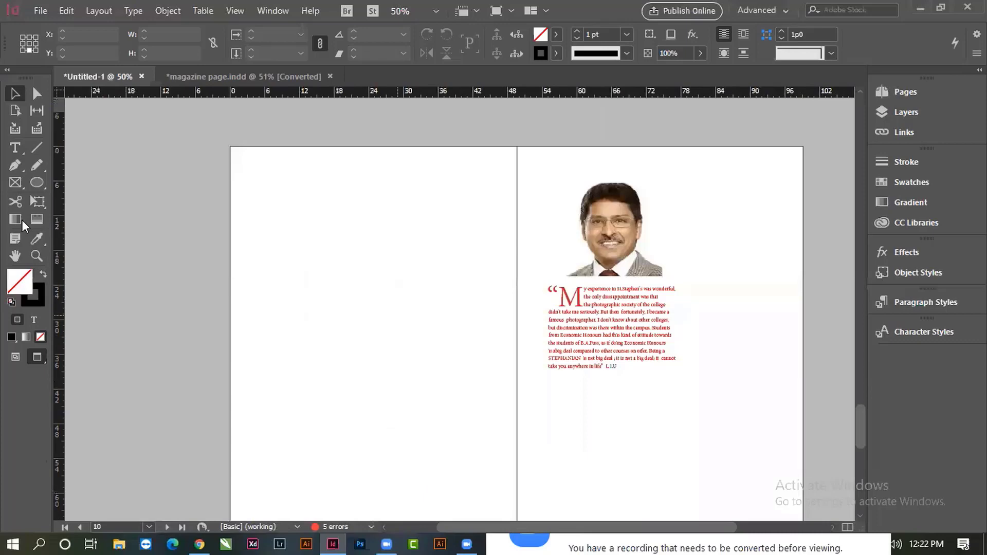
pyautogui.click(14, 149)
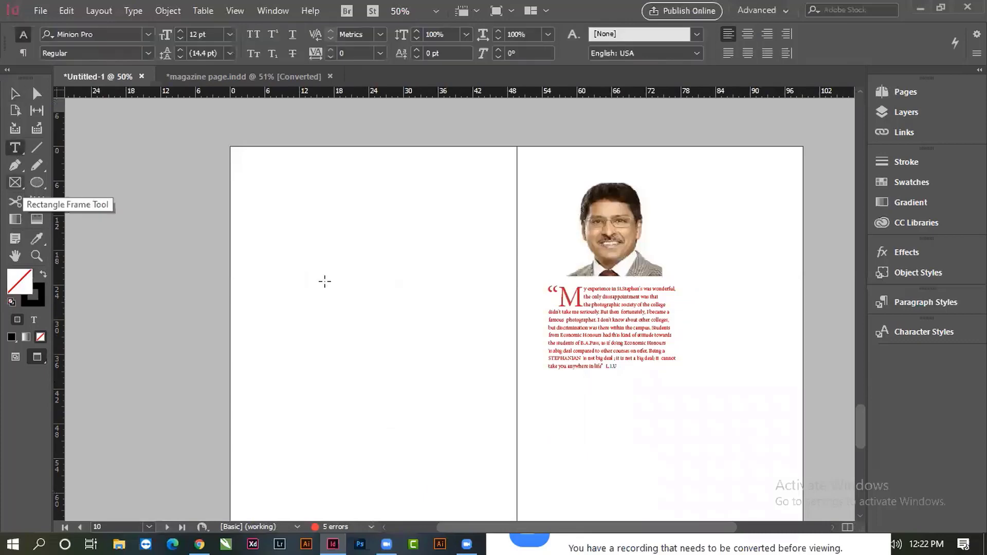
pyautogui.press('l')
pyautogui.moveTo(316, 277)
pyautogui.mouseDown()
pyautogui.moveTo(404, 389)
pyautogui.moveTo(502, 473)
pyautogui.moveTo(438, 436)
pyautogui.mouseUp()
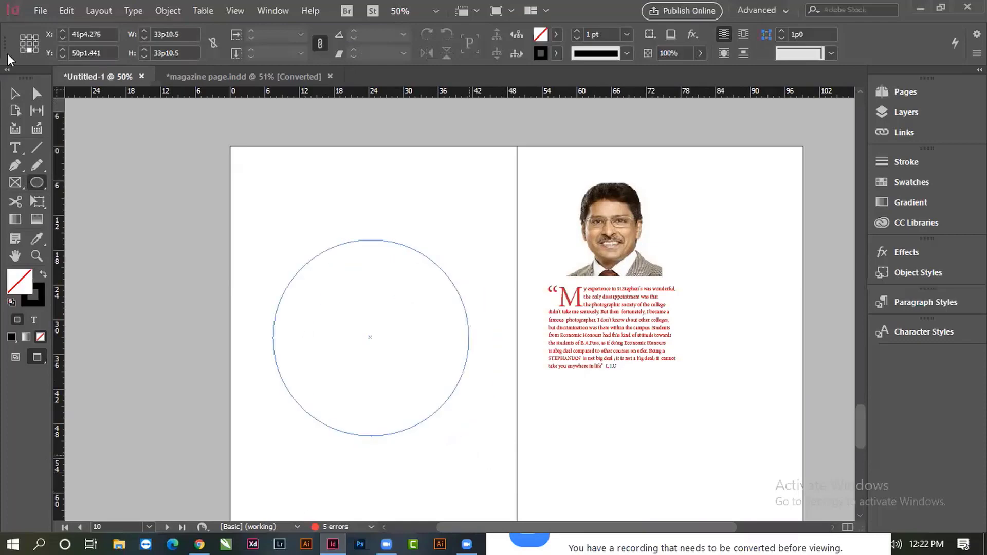
pyautogui.press('v')
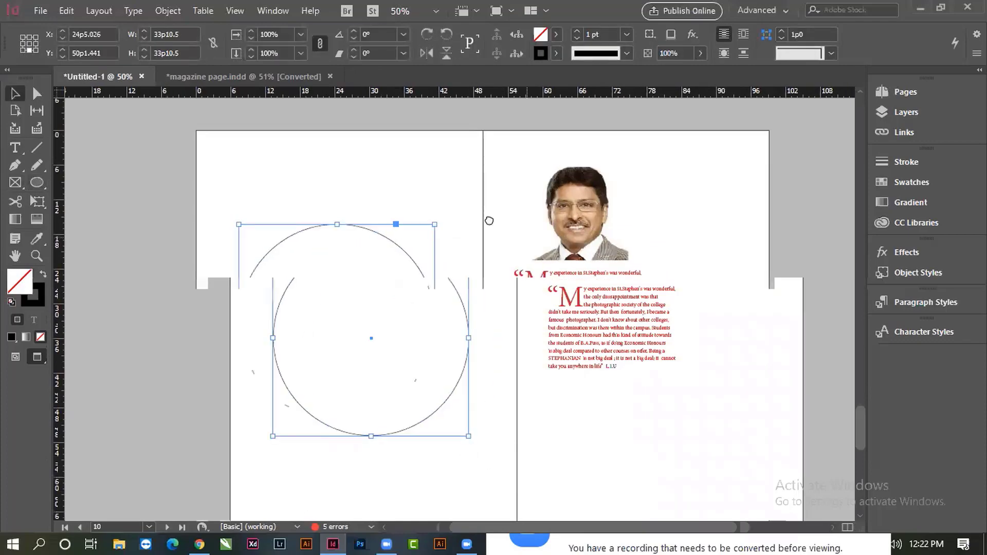
pyautogui.click(346, 294)
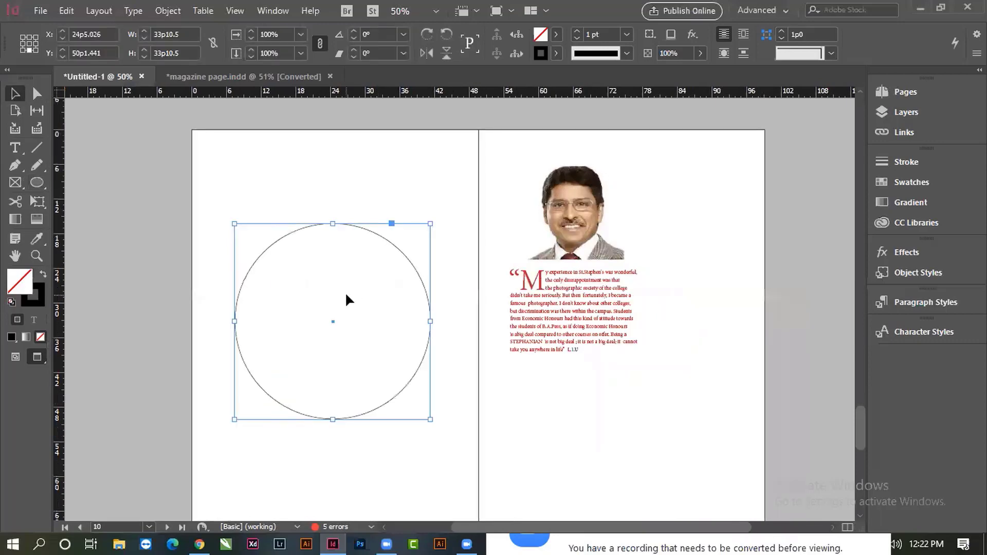
# - Scale the circle to about 23p7 by 22p7 from its bottom centre point with the Scale tool, and set the reference point to its centre
pyautogui.press('s')
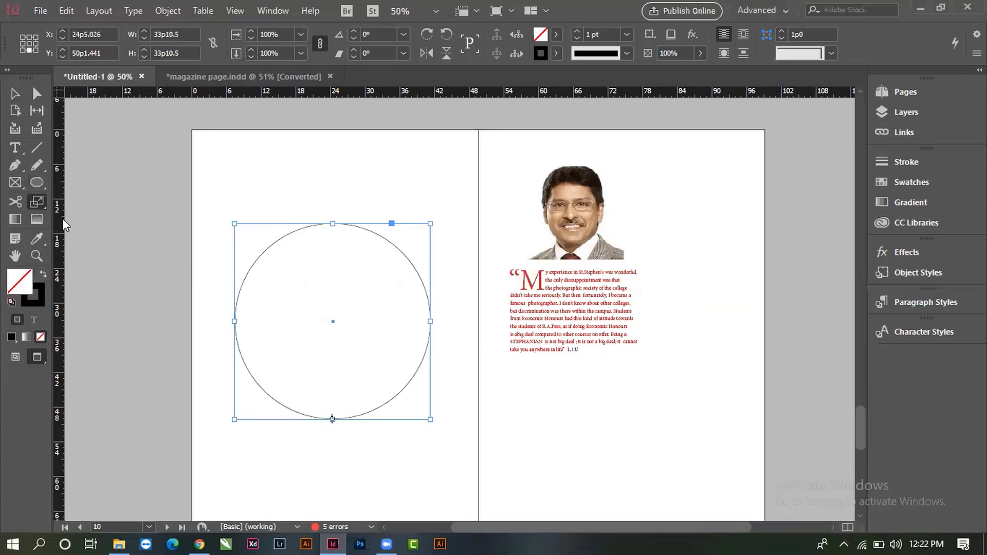
pyautogui.click(38, 202)
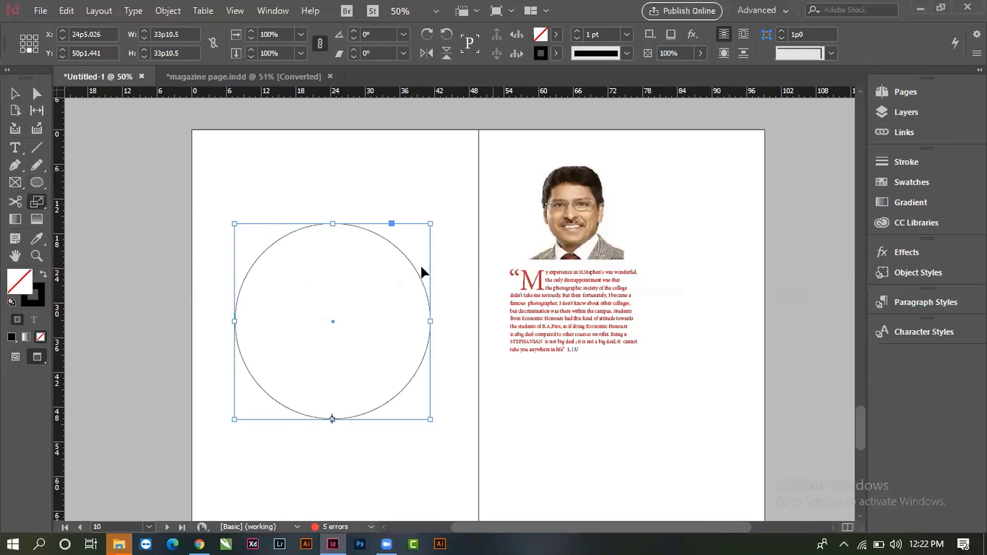
pyautogui.moveTo(420, 264); pyautogui.dragTo(479, 140)
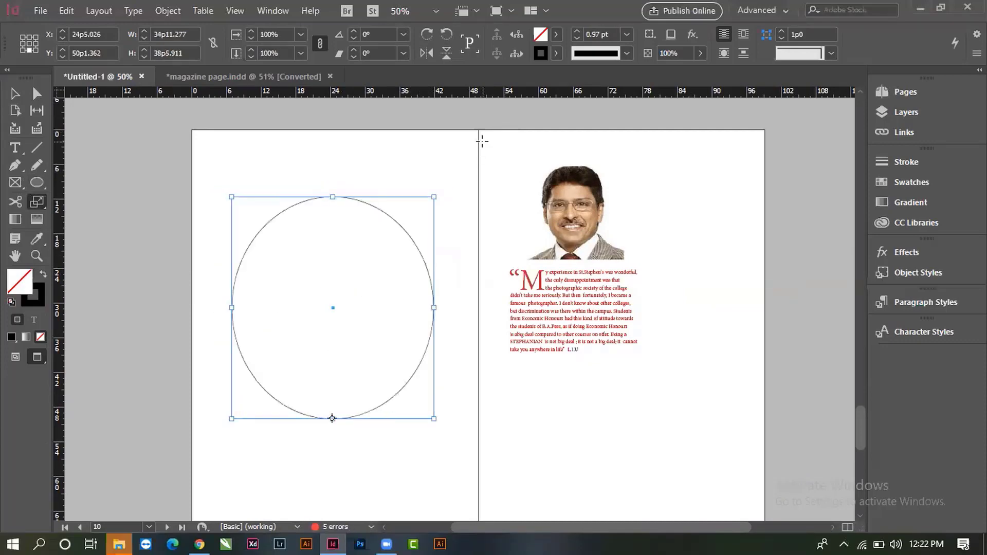
pyautogui.hotkey('ctrl', 'z')
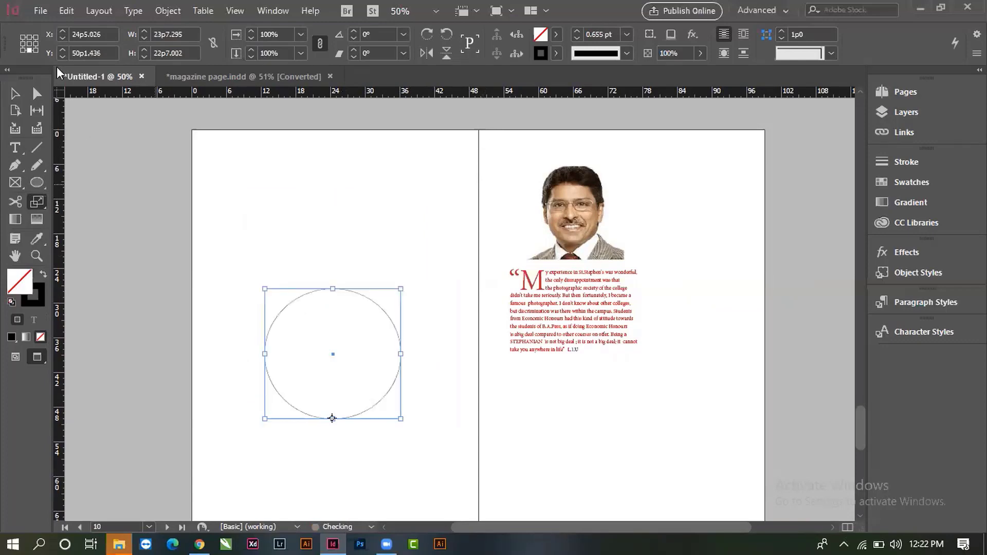
pyautogui.click(28, 44)
# - Try scaling the circle to different sizes and proportions about its centre, undoing each attempt
pyautogui.moveTo(445, 242); pyautogui.dragTo(462, 200)
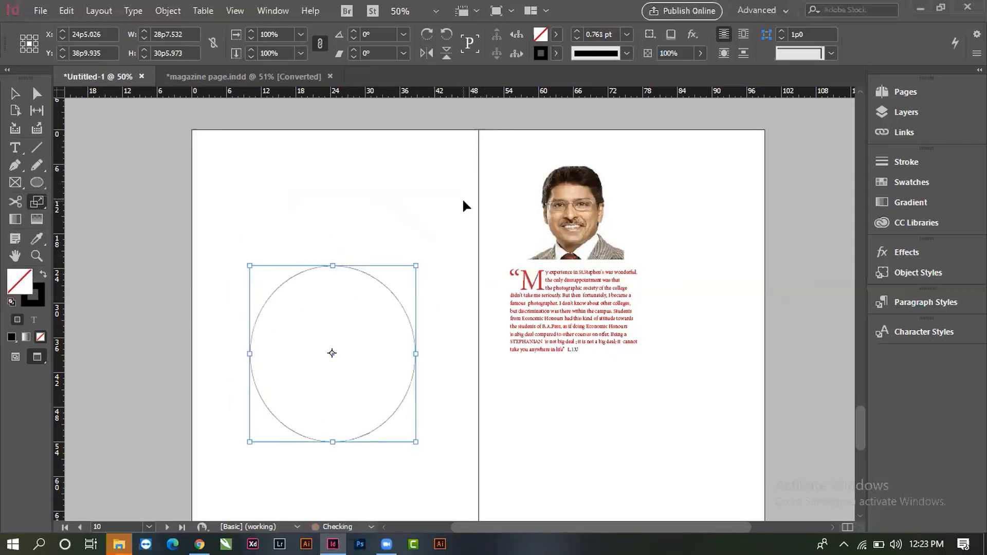
pyautogui.hotkey('ctrl', 'z')
pyautogui.hotkey('ctrl', 'z')
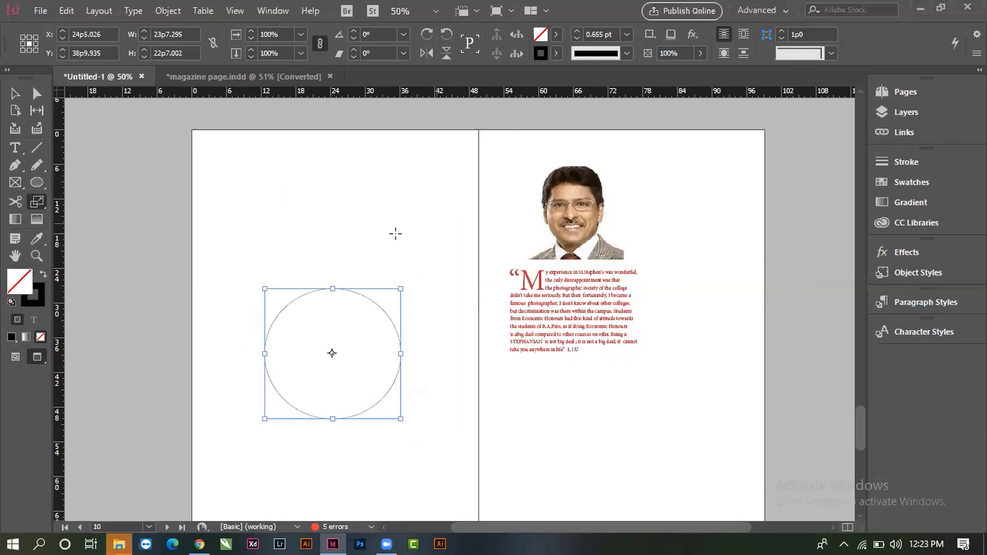
pyautogui.moveTo(395, 233); pyautogui.dragTo(379, 147)
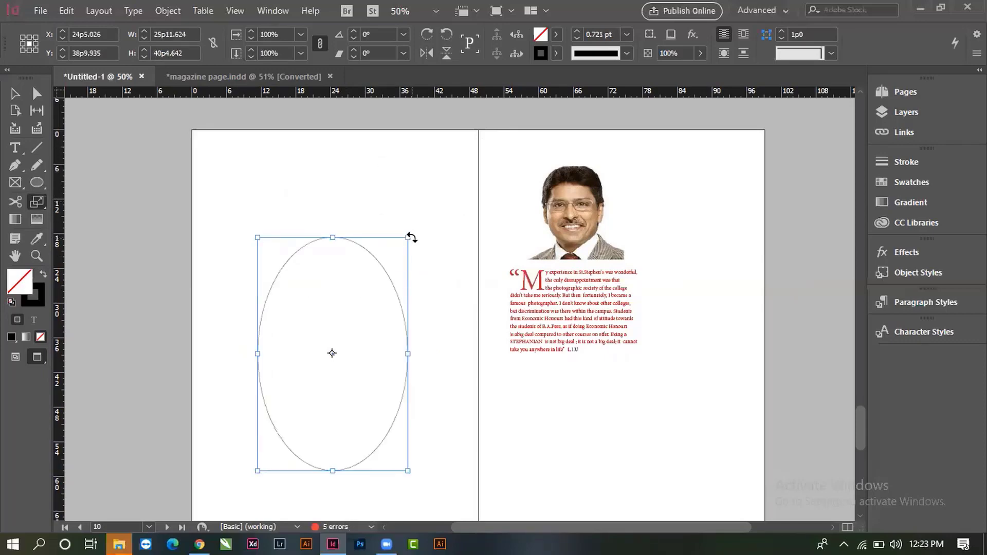
pyautogui.hotkey('ctrl', 'z')
pyautogui.moveTo(430, 263); pyautogui.dragTo(477, 189)
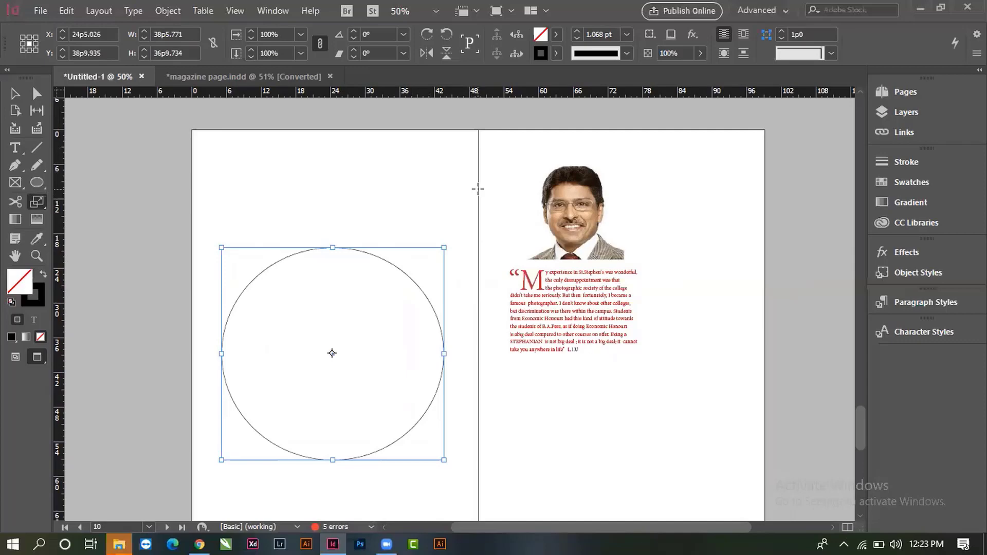
pyautogui.hotkey('ctrl', 'z')
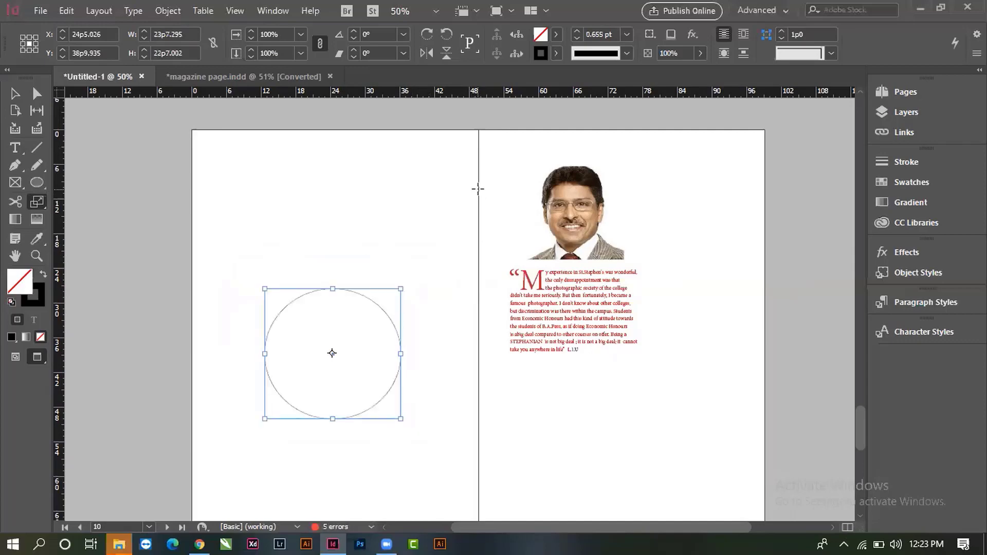
# - Enlarge the circle about its centre to about 28p10 by 27p7 and make a concentric scaled copy about 40p9 by 39p0
pyautogui.scroll(-2, 632, 445)
pyautogui.scroll(1, 520, 381)
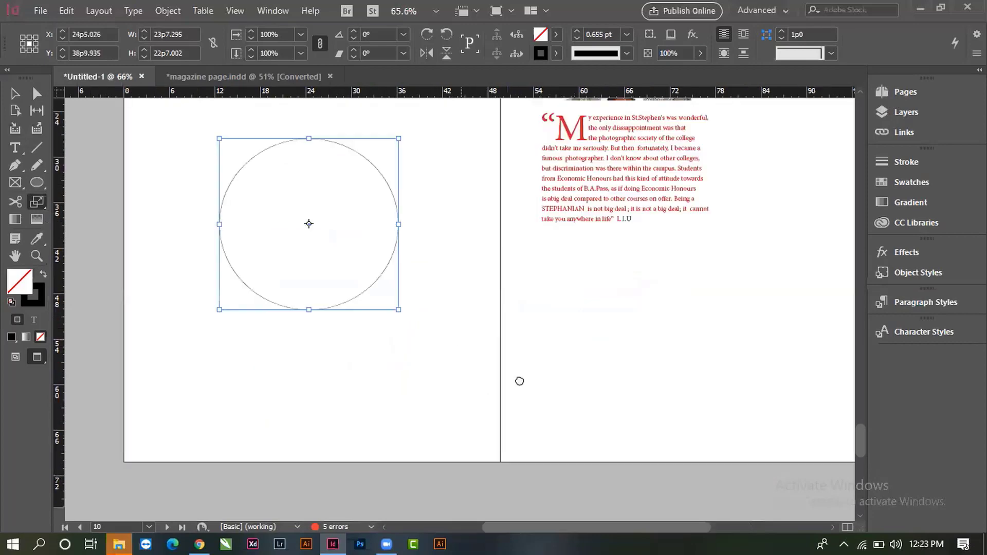
pyautogui.moveTo(502, 378)
pyautogui.mouseDown()
pyautogui.moveTo(531, 413)
pyautogui.moveTo(526, 406)
pyautogui.mouseUp()
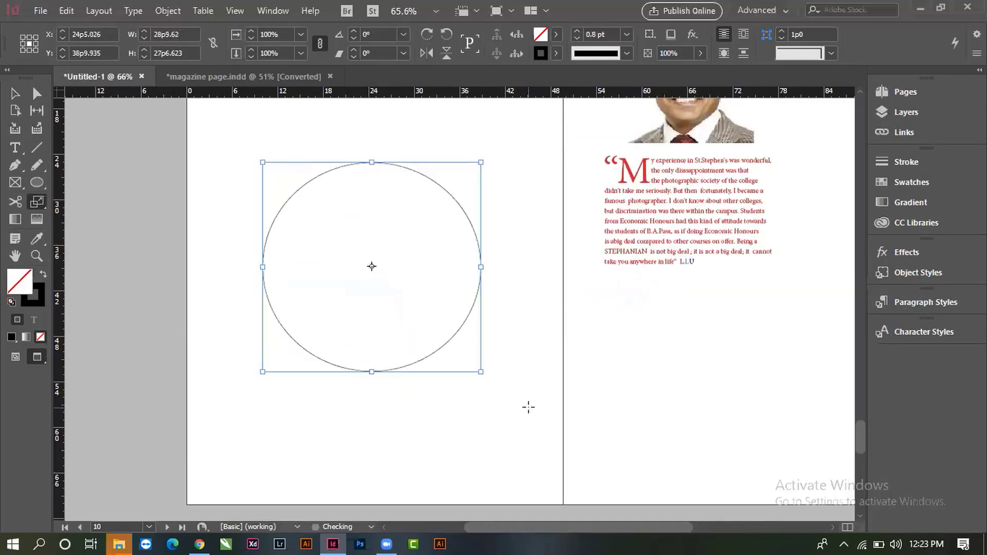
pyautogui.moveTo(519, 401); pyautogui.dragTo(571, 464)
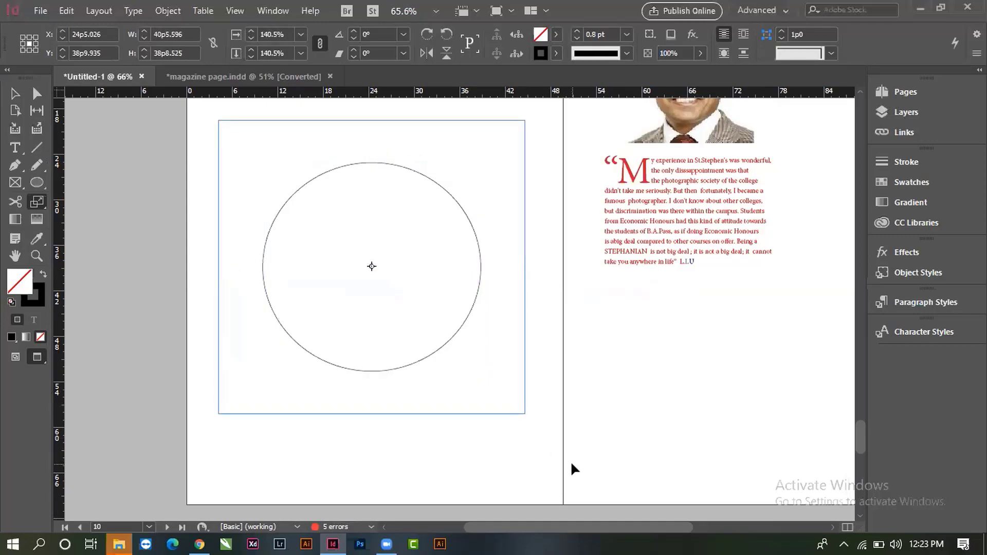
pyautogui.moveTo(572, 468); pyautogui.dragTo(574, 465)
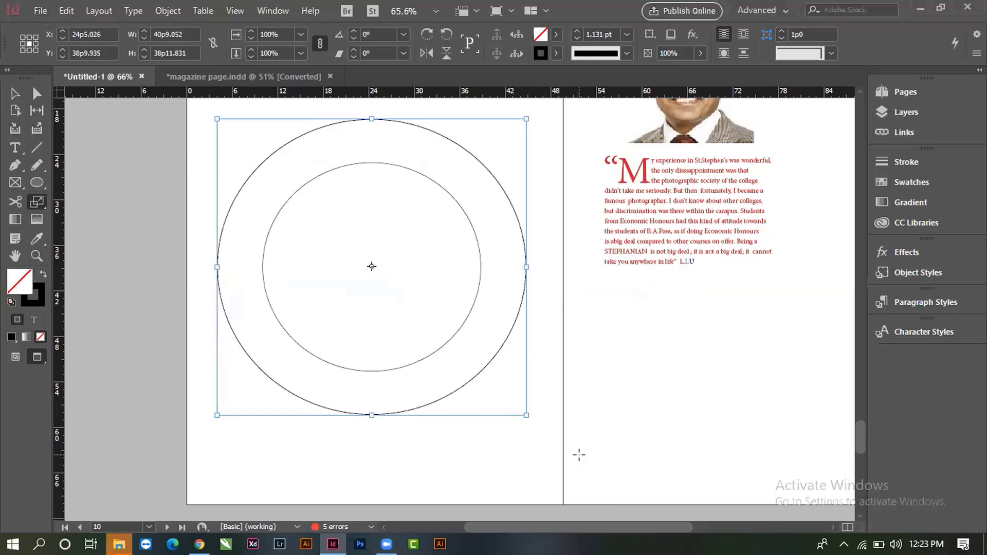
# - Select both concentric circles and set their stroke weight to 2 pt
pyautogui.click(14, 97)
pyautogui.click(152, 336)
pyautogui.moveTo(150, 308); pyautogui.dragTo(514, 426)
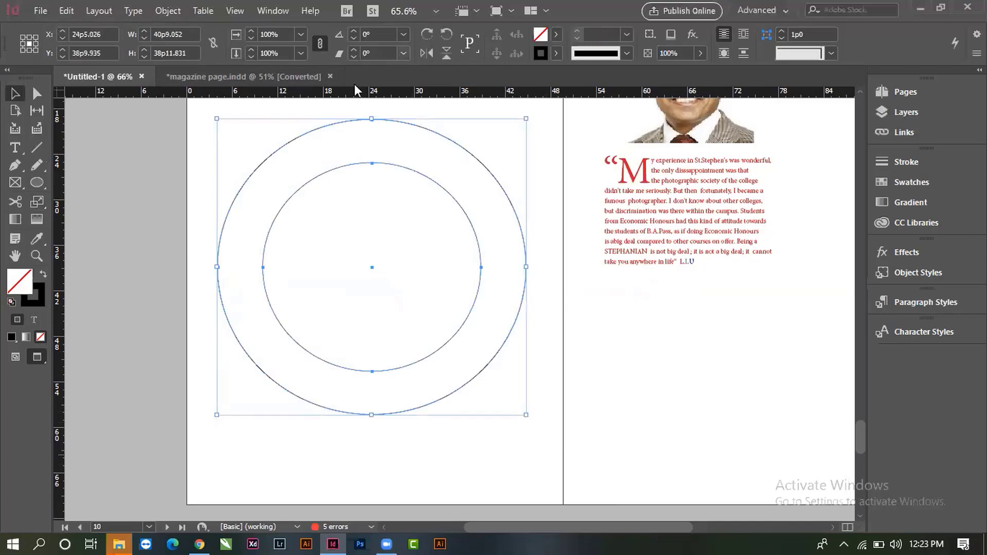
pyautogui.click(626, 35)
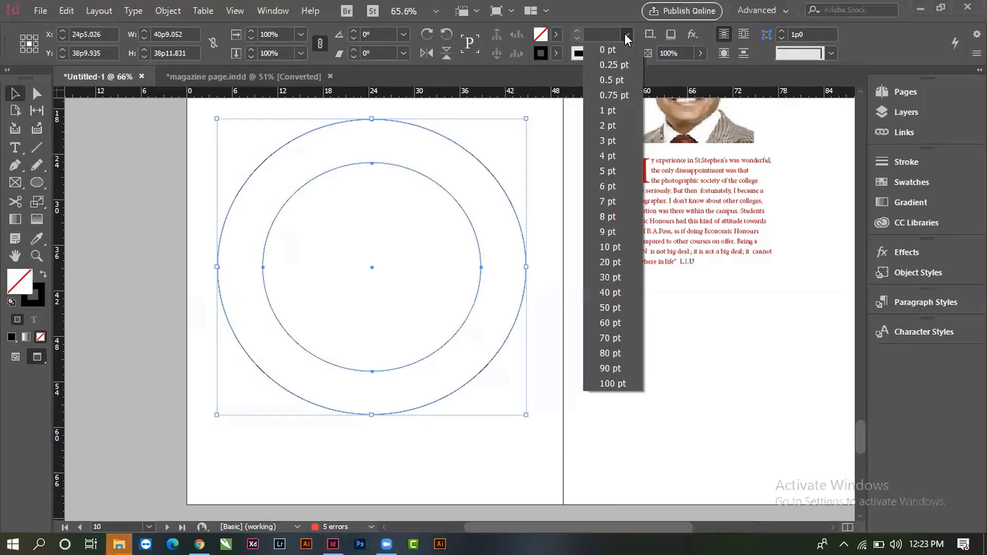
pyautogui.click(608, 110)
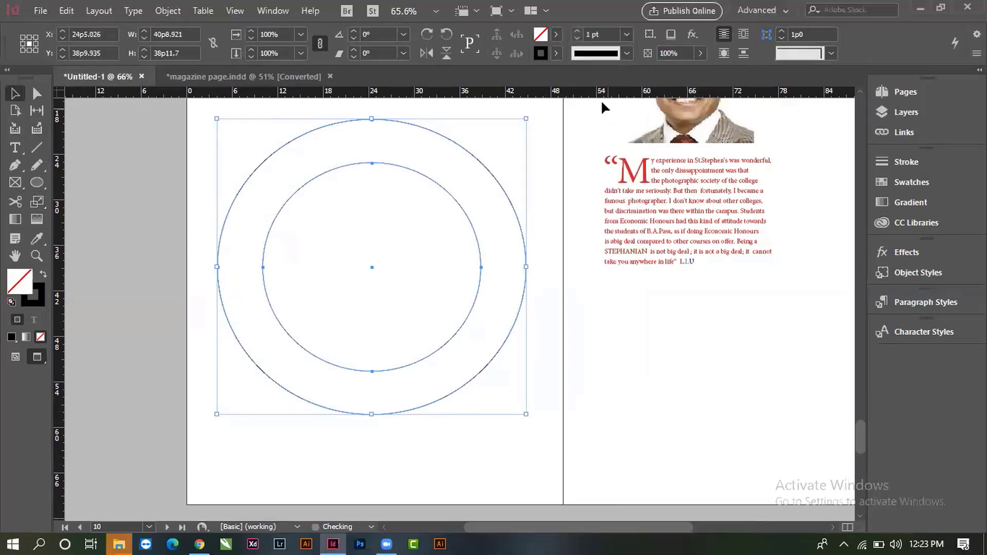
pyautogui.click(626, 34)
pyautogui.click(609, 129)
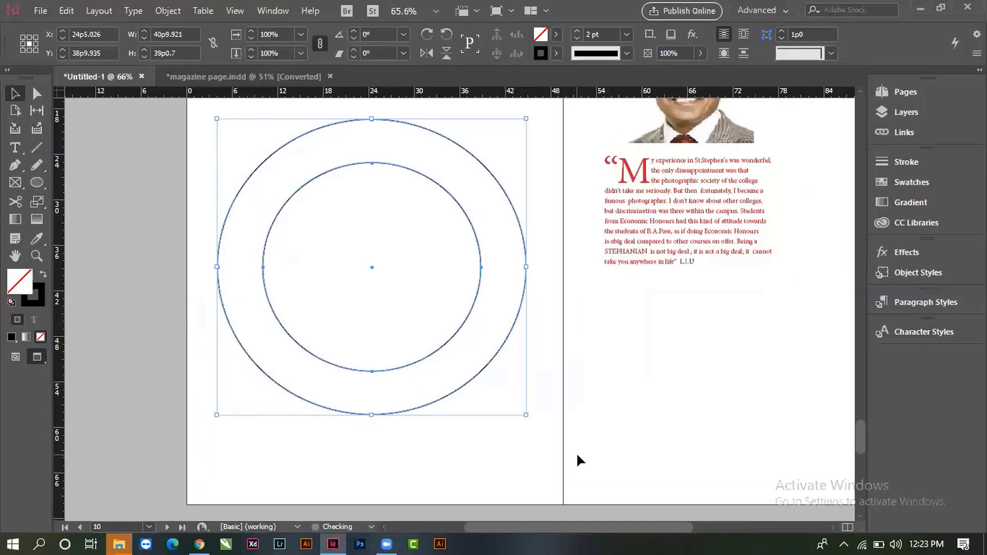
# - Select the outer circle and start text on its upper-left path with the Type on a Path tool
pyautogui.click(599, 446)
pyautogui.moveTo(593, 402)
pyautogui.mouseDown()
pyautogui.moveTo(579, 457)
pyautogui.moveTo(596, 435)
pyautogui.mouseUp()
pyautogui.click(371, 153)
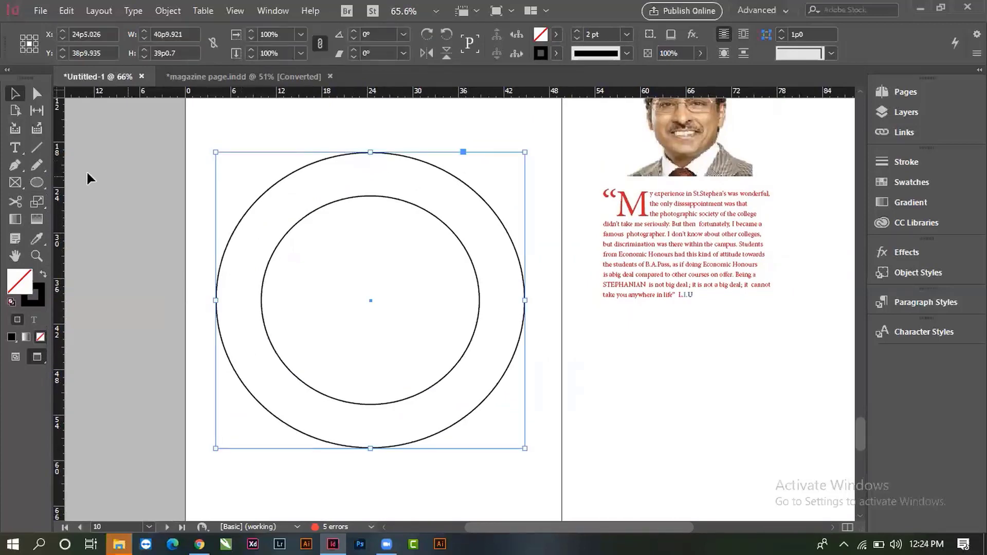
pyautogui.click(13, 149)
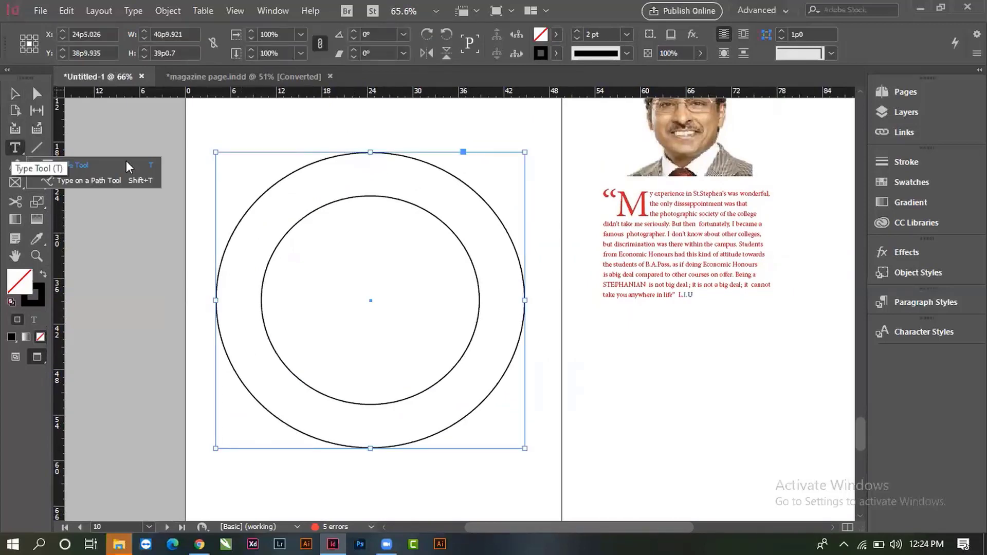
pyautogui.click(103, 181)
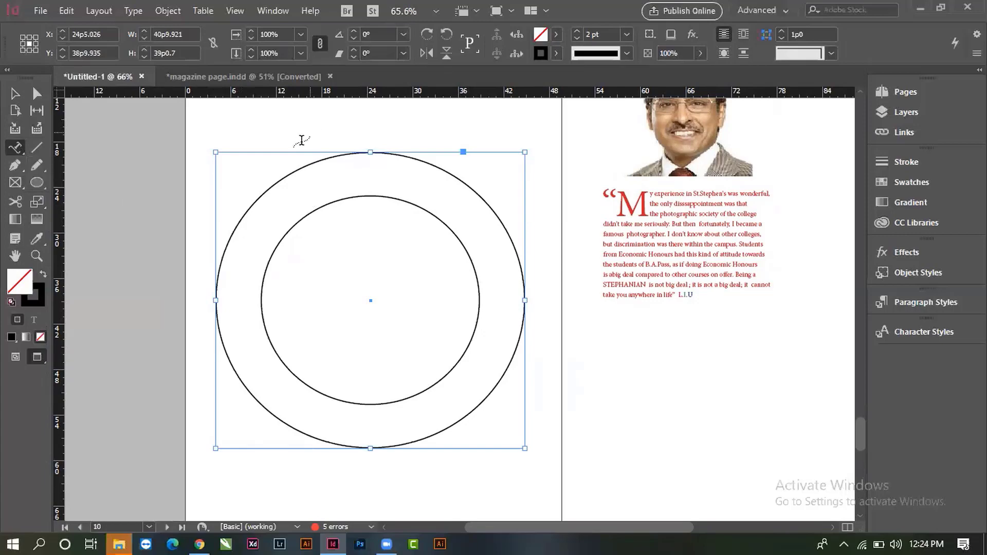
pyautogui.click(297, 168)
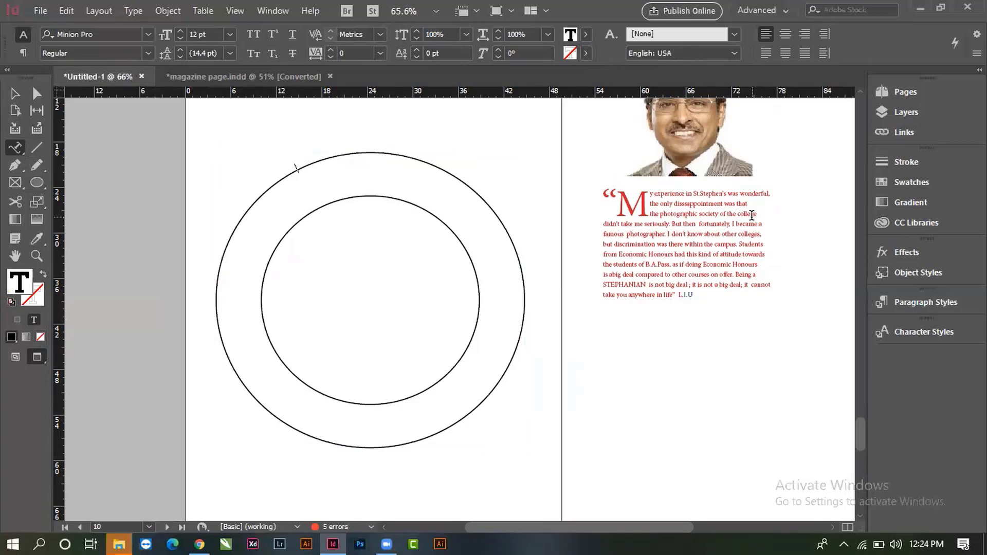
# - Enter "The Graphic Design lasses" as the text running along the outer circle
pyautogui.write('The')
pyautogui.write(' V')
pyautogui.press('BackSpace')
pyautogui.press('BackSpace')
pyautogui.write('Graphic')
pyautogui.press('BackSpace')
pyautogui.write('ic Design Classes')
# - Select all the text on the outer circle and enlarge it to 52 pt
pyautogui.hotkey('ctrl', 'a')
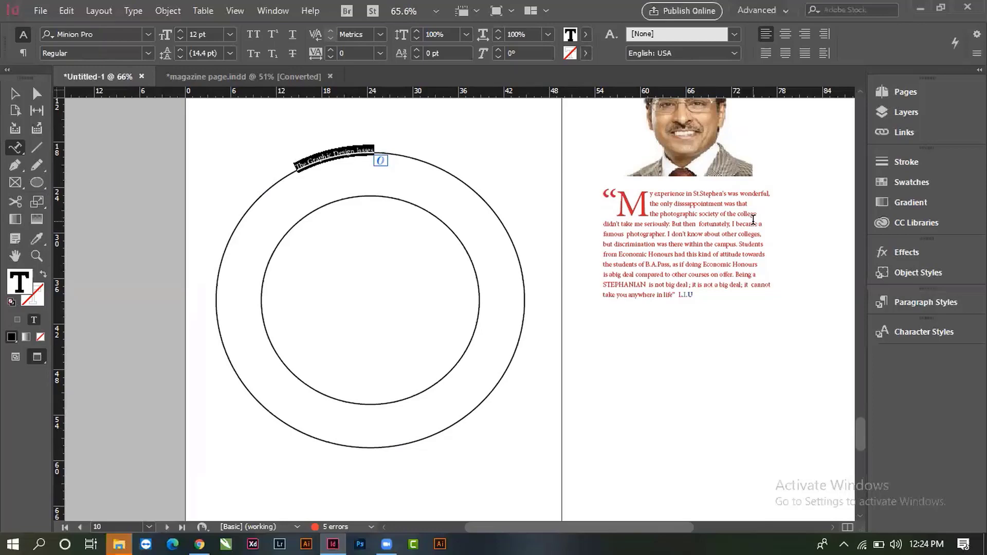
pyautogui.hotkey('ctrl', 'shift', '.')
pyautogui.hotkey('ctrl', 'shift', '.')
pyautogui.hotkey('ctrl', 'shift', '.')
pyautogui.hotkey('ctrl', 'shift', '.')
pyautogui.hotkey('ctrl', 'shift', '.')
pyautogui.hotkey('ctrl', 'shift', '.')
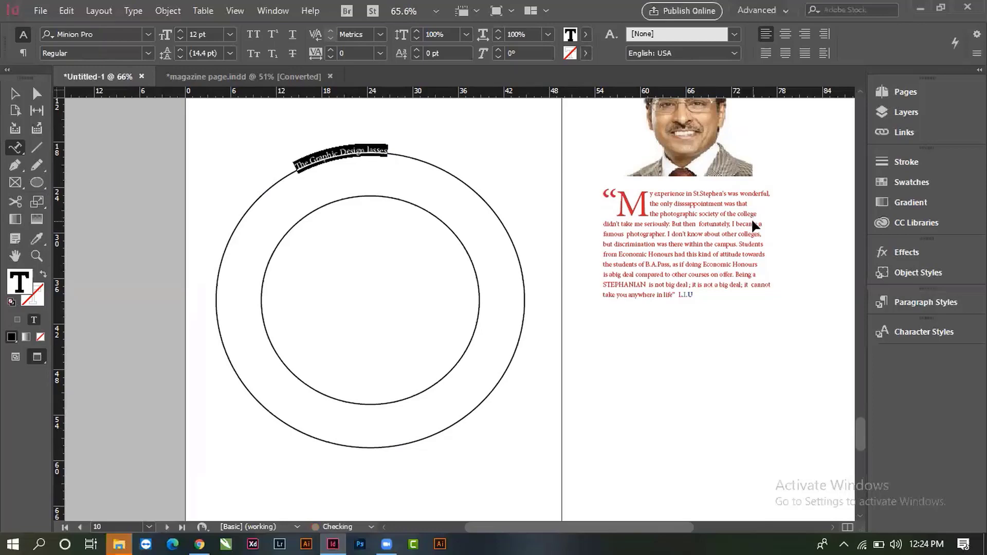
pyautogui.hotkey('ctrl', 'shift', '.')
pyautogui.hotkey('ctrl', 'shift', '.')
pyautogui.hotkey('ctrl', 'shift', '.')
pyautogui.hotkey('ctrl', 'shift', '.')
pyautogui.hotkey('ctrl', 'shift', '.')
pyautogui.hotkey('ctrl', 'shift', '.')
pyautogui.hotkey('ctrl', 'shift', '.')
pyautogui.hotkey('ctrl', 'shift', '.')
pyautogui.hotkey('ctrl', 'shift', '.')
pyautogui.hotkey('ctrl', 'shift', '.')
pyautogui.hotkey('ctrl', 'shift', '.')
pyautogui.hotkey('ctrl', 'shift', '.')
pyautogui.hotkey('ctrl', 'shift', '.')
pyautogui.hotkey('ctrl', 'shift', '.')
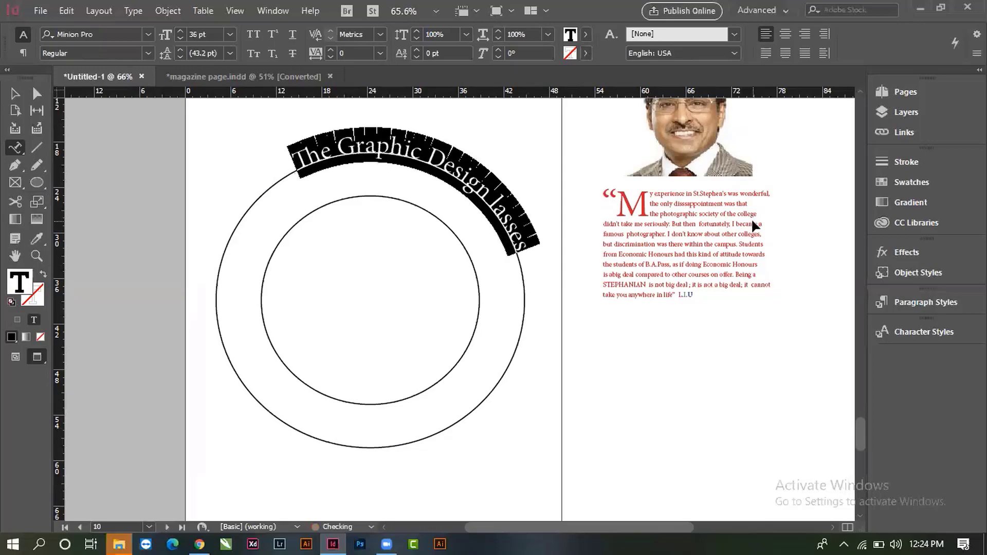
pyautogui.hotkey('ctrl', 'shift', '.')
pyautogui.hotkey('ctrl', 'shift', '.')
pyautogui.hotkey('ctrl', 'shift', '.')
pyautogui.hotkey('ctrl', 'shift', '.')
pyautogui.hotkey('ctrl', 'shift', '.')
pyautogui.hotkey('ctrl', 'shift', '.')
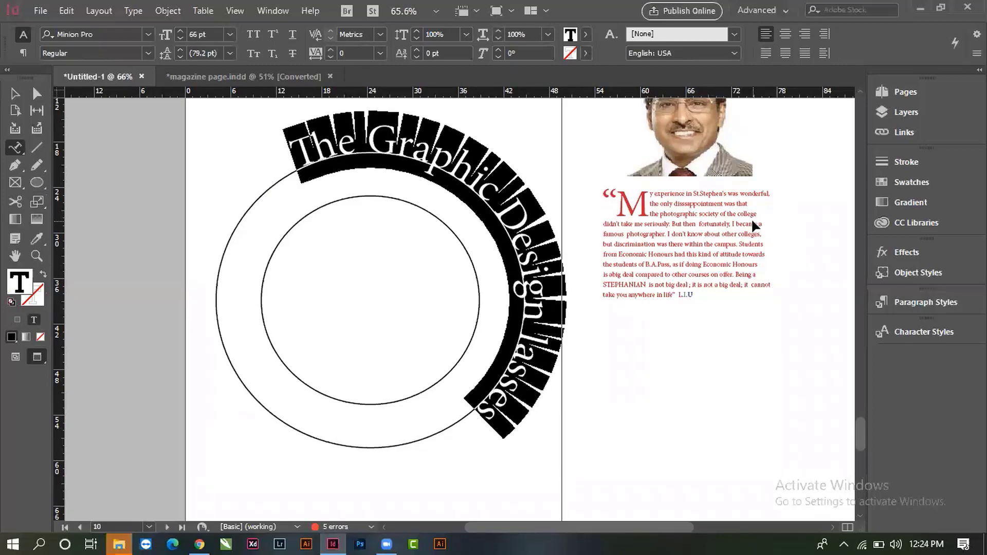
pyautogui.hotkey('ctrl', 'shift', ',')
pyautogui.hotkey('ctrl', 'shift', ',')
pyautogui.hotkey('ctrl', 'shift', ',')
pyautogui.hotkey('ctrl', 'shift', ',')
pyautogui.hotkey('ctrl', 'shift', ',')
pyautogui.hotkey('ctrl', 'shift', ',')
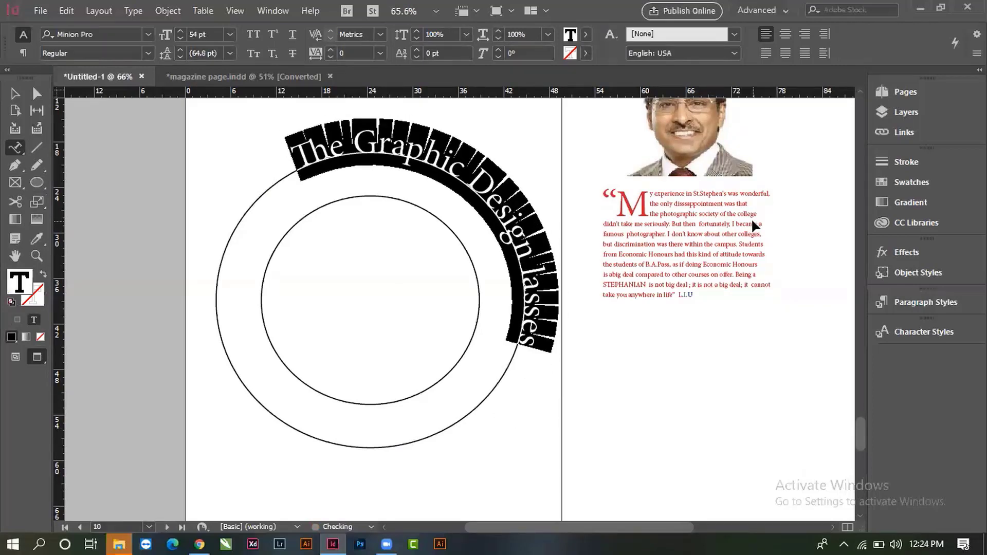
pyautogui.hotkey('ctrl', 'shift', ',')
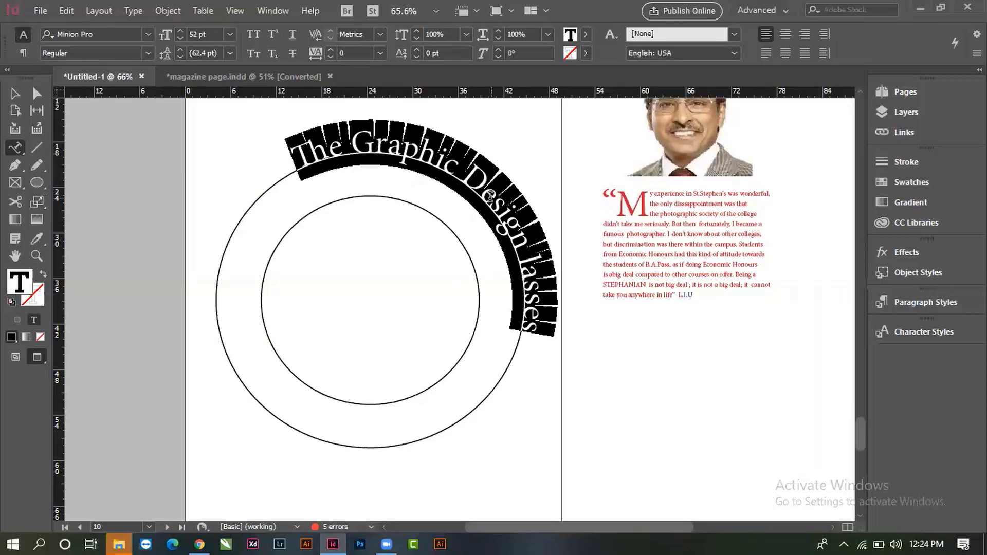
# - Insert the missing C so the last word of the circle text reads "Classes"
pyautogui.click(490, 195)
pyautogui.moveTo(530, 265); pyautogui.dragTo(528, 253)
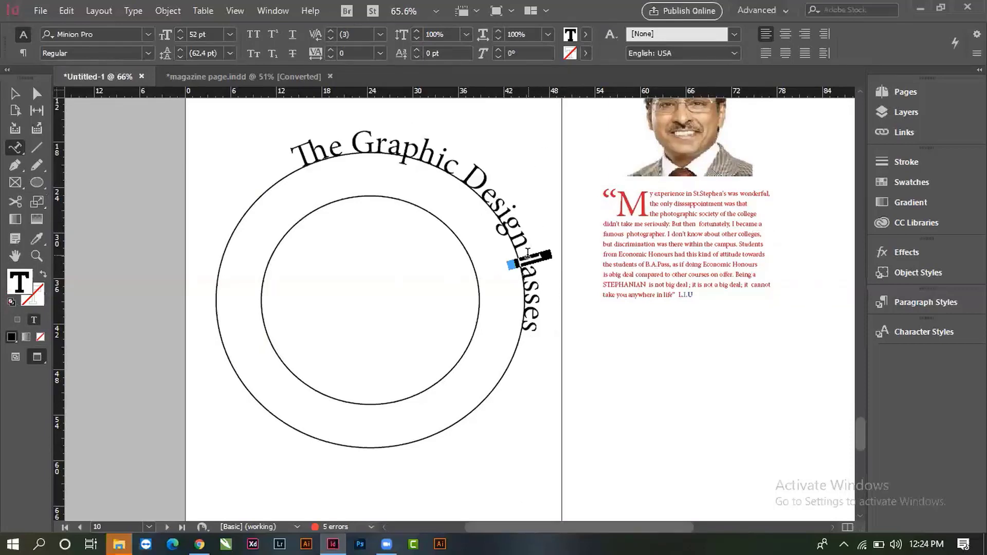
pyautogui.click(527, 252)
pyautogui.write('C')
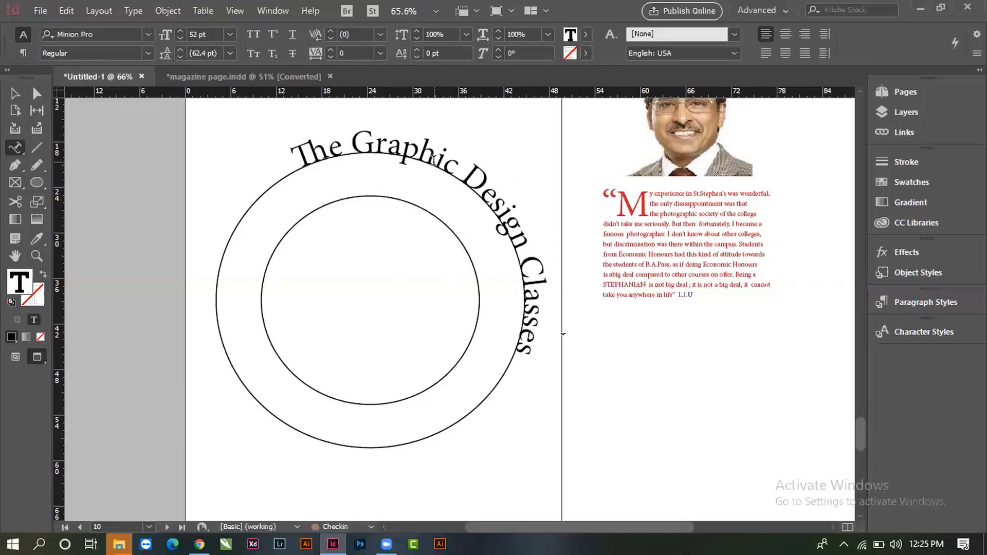
# - Select all the circle text, open its character formatting settings and move them clear of the circles
pyautogui.hotkey('ctrl', 'a')
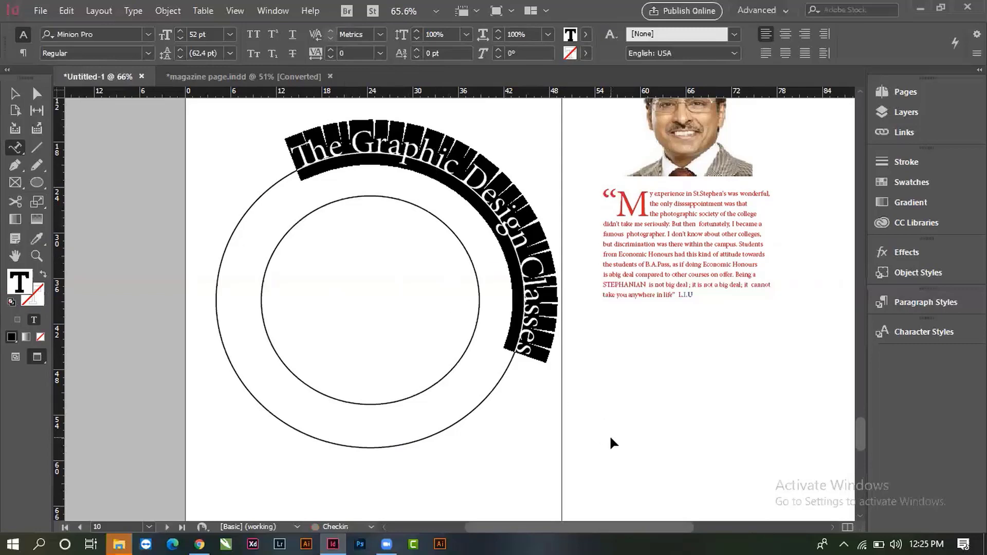
pyautogui.hotkey('ctrl', 't')
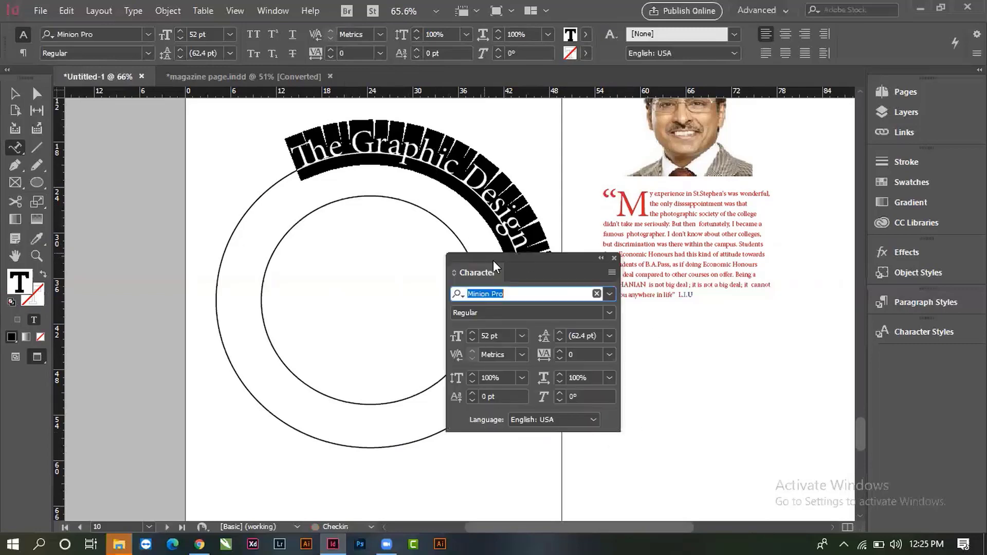
pyautogui.moveTo(497, 257); pyautogui.dragTo(642, 318)
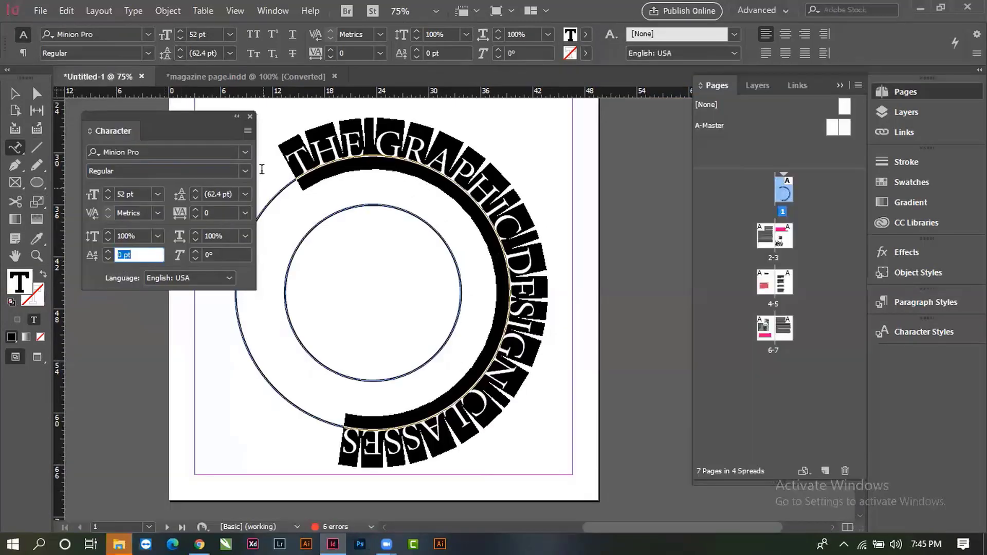
# - Hide the additional character formatting options and show them again
pyautogui.click(248, 131)
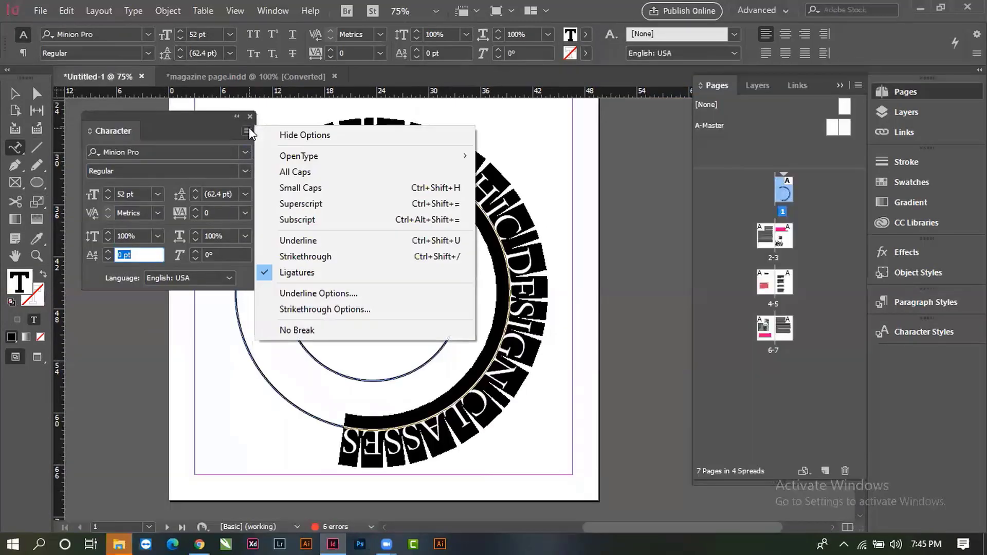
pyautogui.click(291, 137)
pyautogui.moveTo(156, 126)
pyautogui.mouseDown()
pyautogui.moveTo(160, 185)
pyautogui.moveTo(156, 117)
pyautogui.mouseUp()
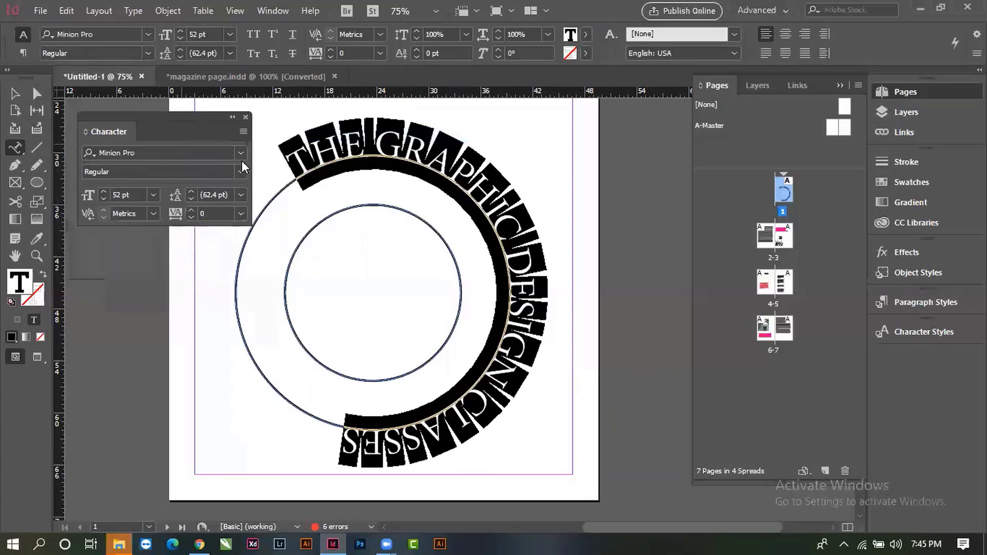
pyautogui.click(243, 132)
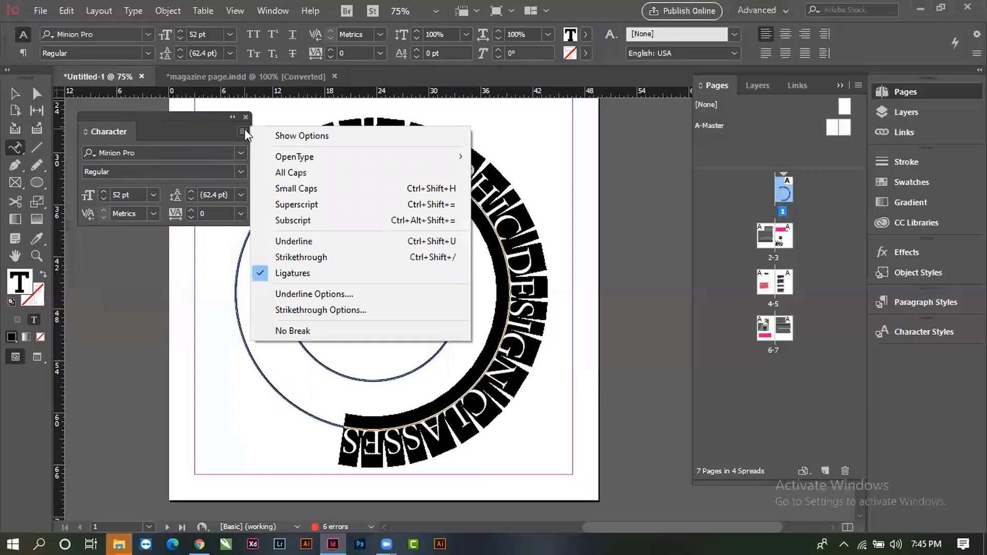
pyautogui.click(315, 137)
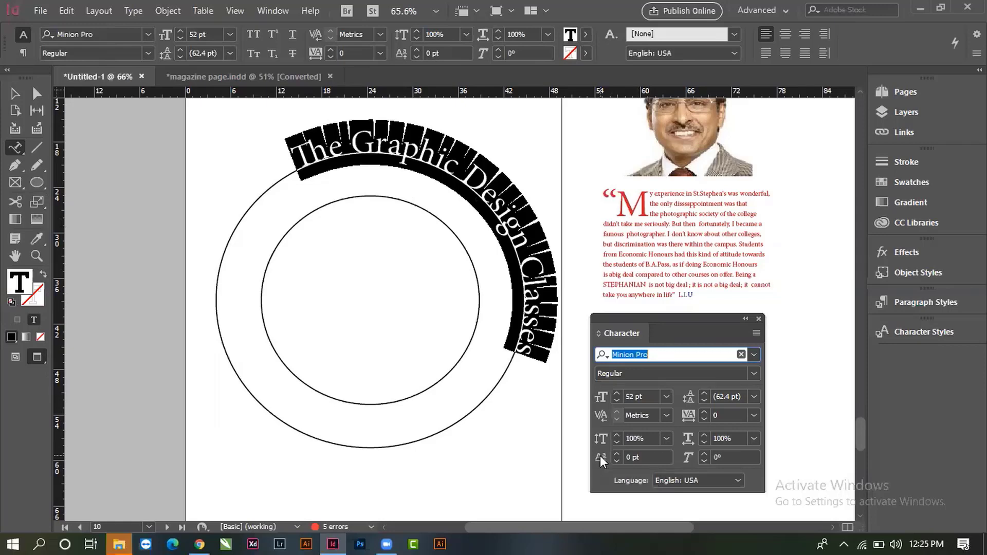
# - Set the baseline shift of the circle text to -52 pt to bring it between the two circles
pyautogui.click(649, 456)
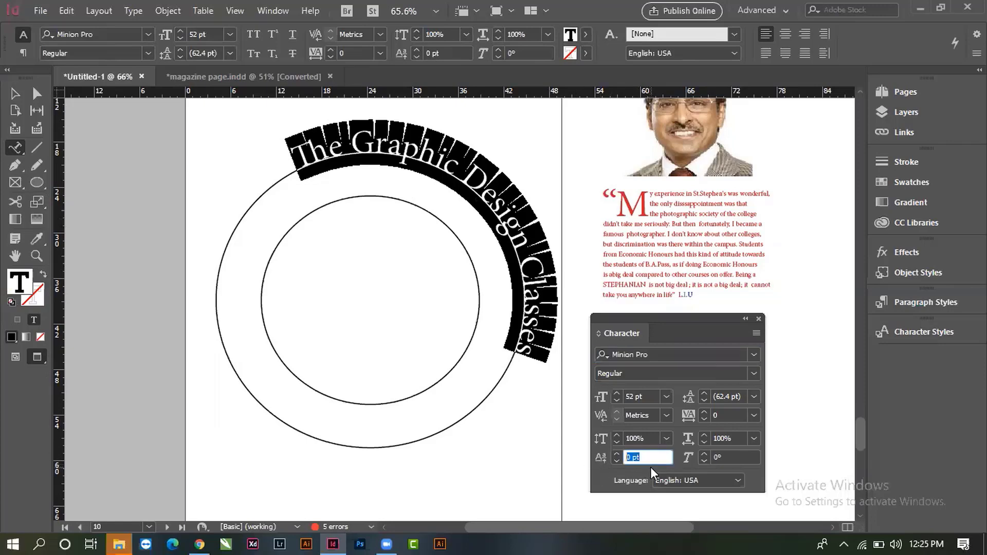
pyautogui.press('Down')
pyautogui.press('Down')
pyautogui.press('Down')
pyautogui.press('Down')
pyautogui.press('Down')
pyautogui.press('Down')
pyautogui.press('Down')
pyautogui.press('Down')
pyautogui.press('Down')
pyautogui.press('Down')
pyautogui.press('Down')
pyautogui.press('Down')
pyautogui.press('Down')
pyautogui.press('Down')
pyautogui.press('Down')
pyautogui.press('Down')
pyautogui.press('Down')
pyautogui.press('Down')
pyautogui.press('Down')
pyautogui.press('Down')
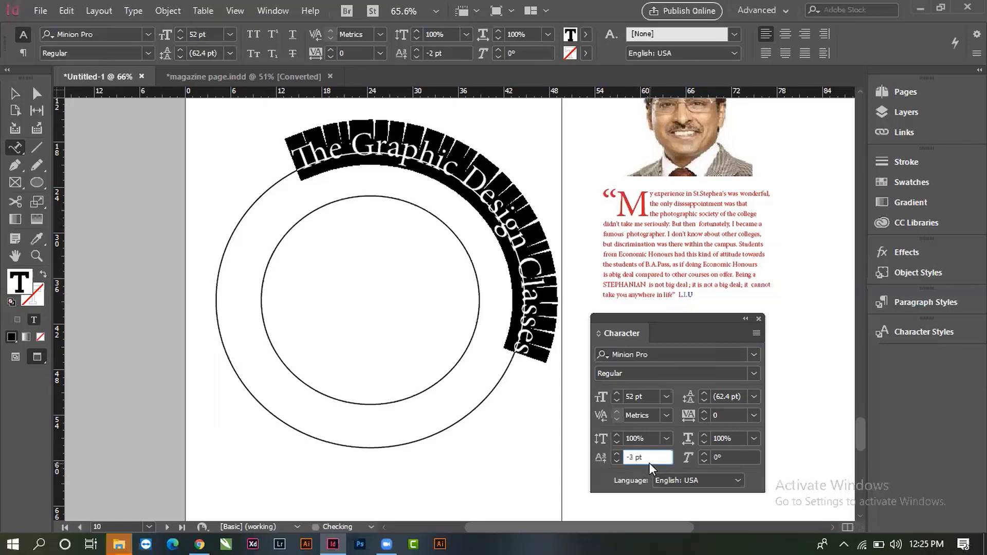
pyautogui.press('Down')
pyautogui.press('Down')
pyautogui.press('Down')
pyautogui.press('Down')
pyautogui.press('Down')
pyautogui.press('Down')
pyautogui.press('Down')
pyautogui.press('Down')
pyautogui.press('Down')
pyautogui.press('Down')
pyautogui.press('Down')
pyautogui.press('Down')
pyautogui.press('Down')
pyautogui.press('Down')
pyautogui.press('Down')
pyautogui.press('Down')
pyautogui.press('Down')
pyautogui.press('Down')
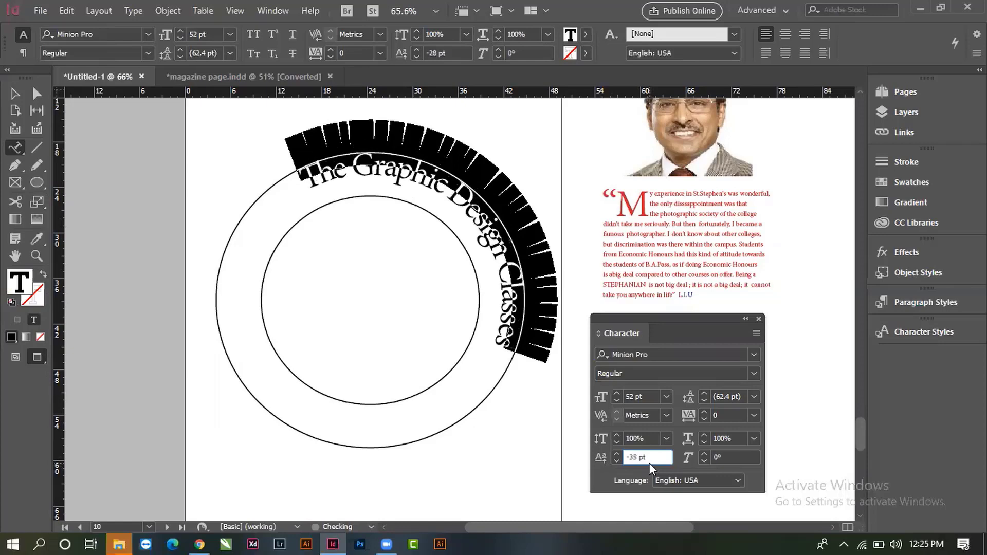
pyautogui.press('Down')
pyautogui.press('Down')
pyautogui.press('Down')
pyautogui.press('Down')
pyautogui.press('Down')
pyautogui.press('Down')
pyautogui.press('Down')
pyautogui.press('Down')
pyautogui.press('Down')
pyautogui.press('Down')
pyautogui.press('Down')
pyautogui.press('Down')
pyautogui.press('Down')
pyautogui.press('Down')
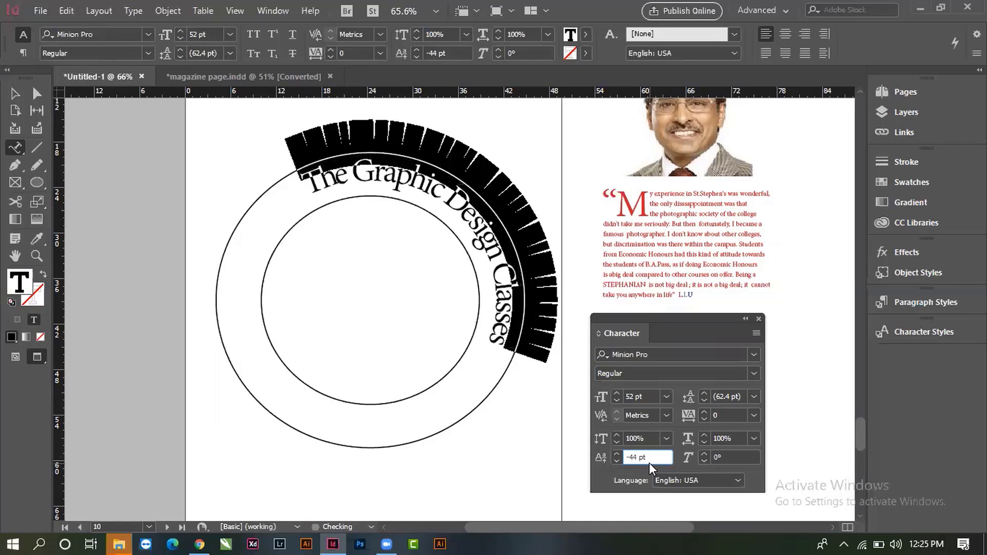
pyautogui.press('Up')
pyautogui.press('Up')
pyautogui.press('Up')
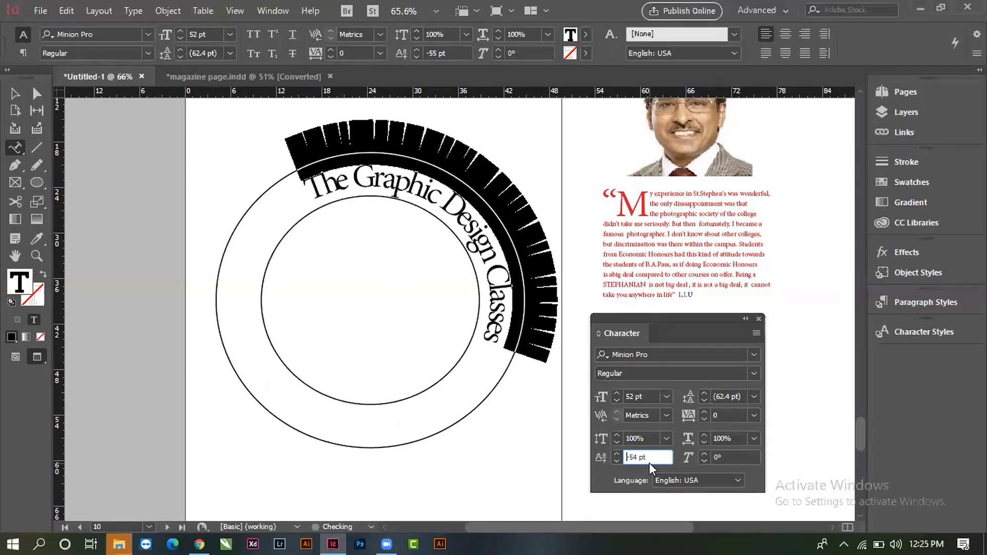
pyautogui.press('Up')
pyautogui.press('Up')
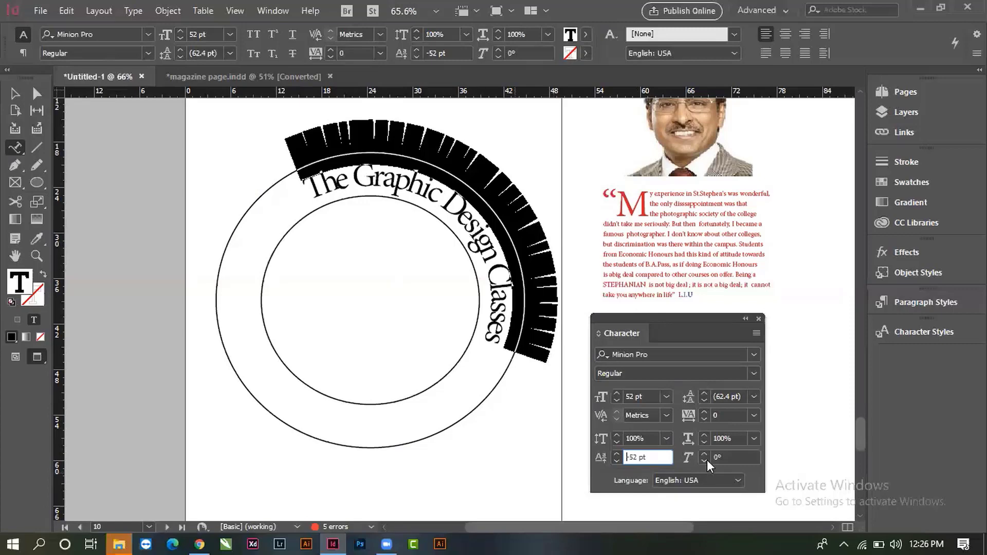
# - Set the tracking of the circle text to 250, leave text editing and deselect everything
pyautogui.click(723, 415)
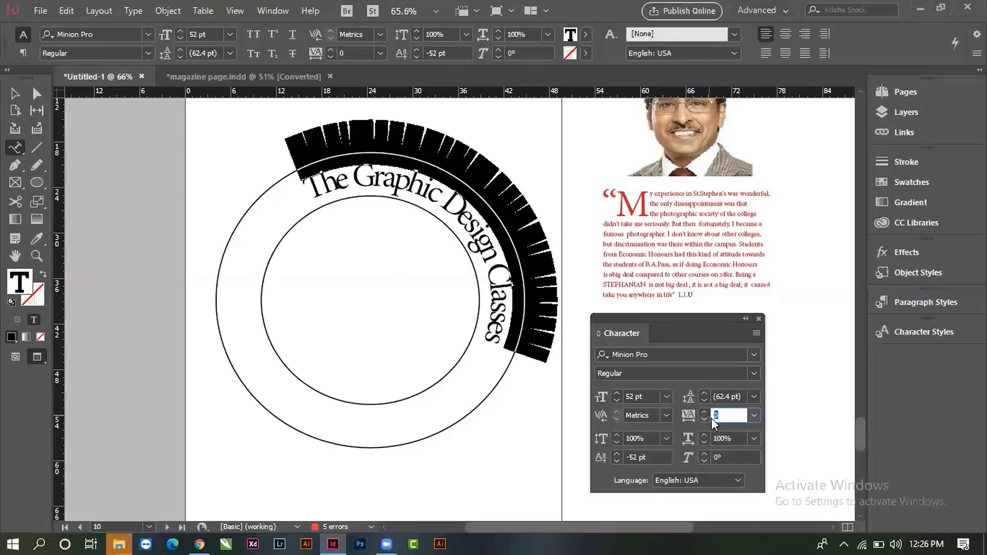
pyautogui.write('220')
pyautogui.press('Return')
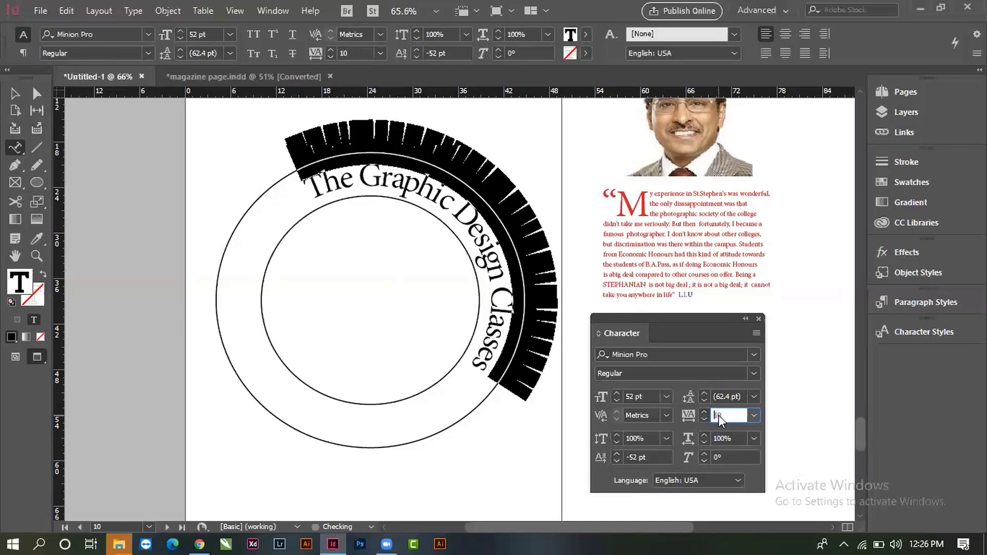
pyautogui.press('Up')
pyautogui.press('Up')
pyautogui.press('Up')
pyautogui.press('Up')
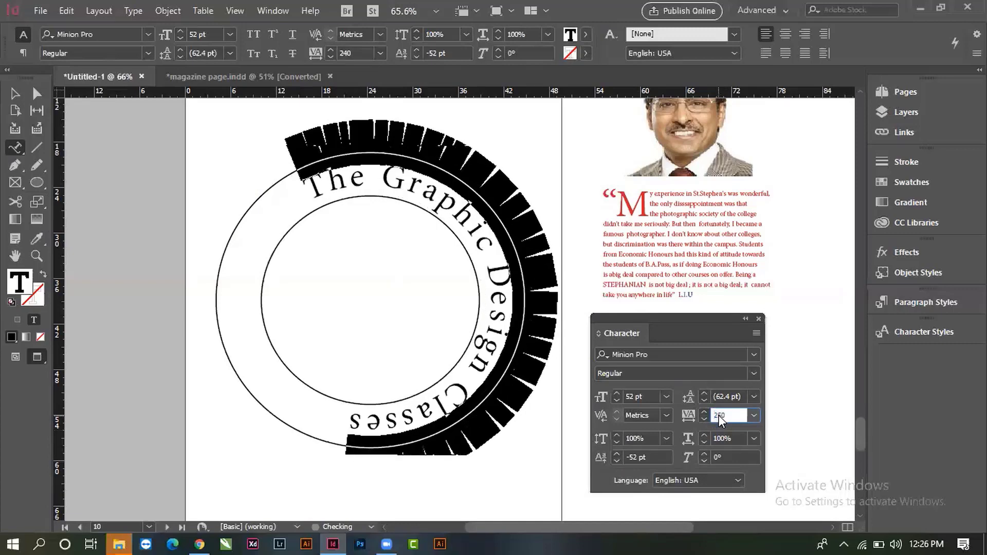
pyautogui.press('Down')
pyautogui.click(416, 167)
pyautogui.click(15, 93)
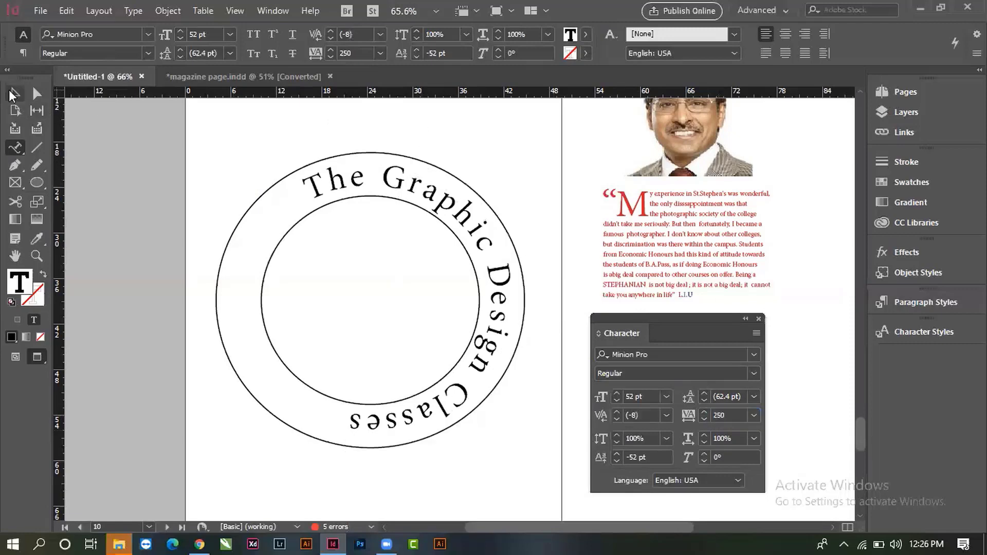
pyautogui.click(179, 329)
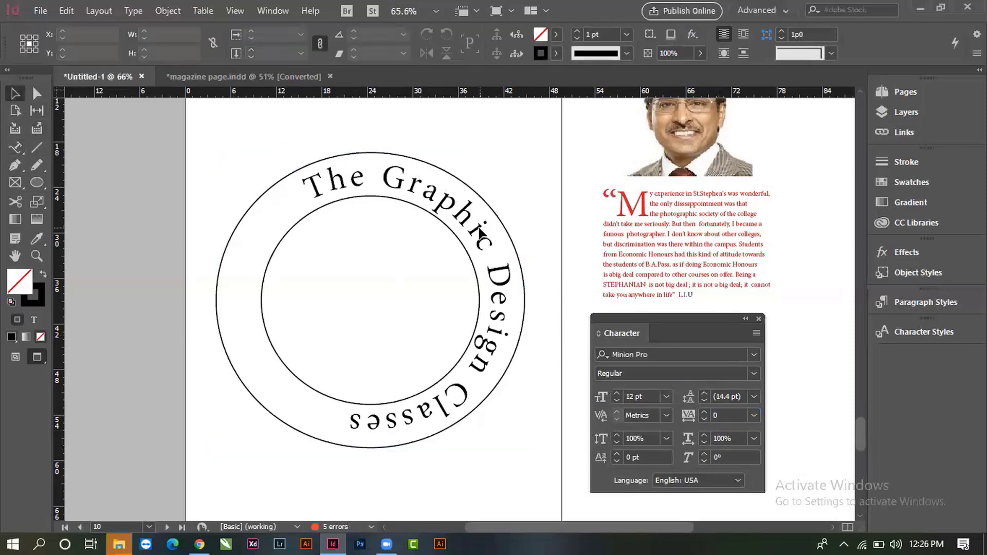
# - Undo the move of the outer circle and its path text
pyautogui.hotkey('ctrl', 'z')
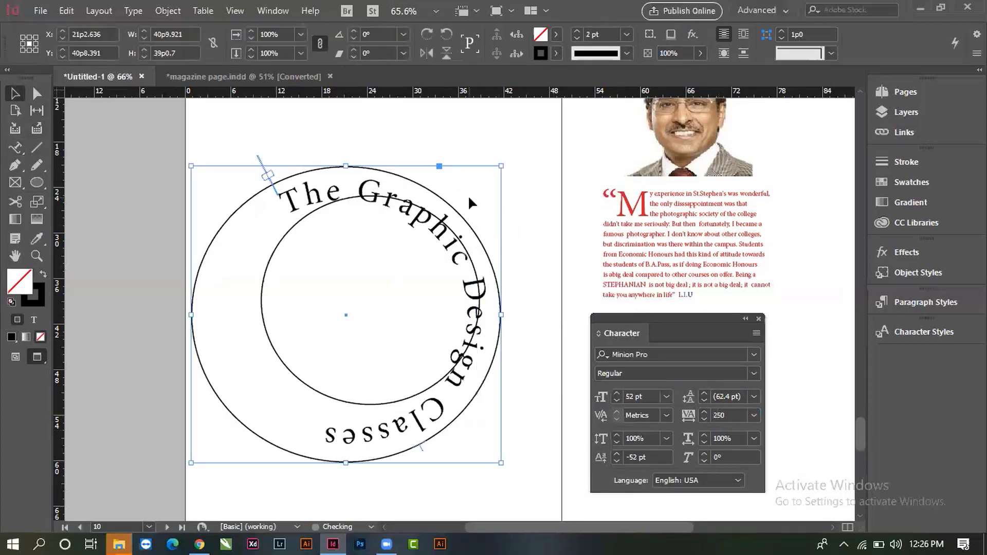
pyautogui.hotkey('ctrl', 'z')
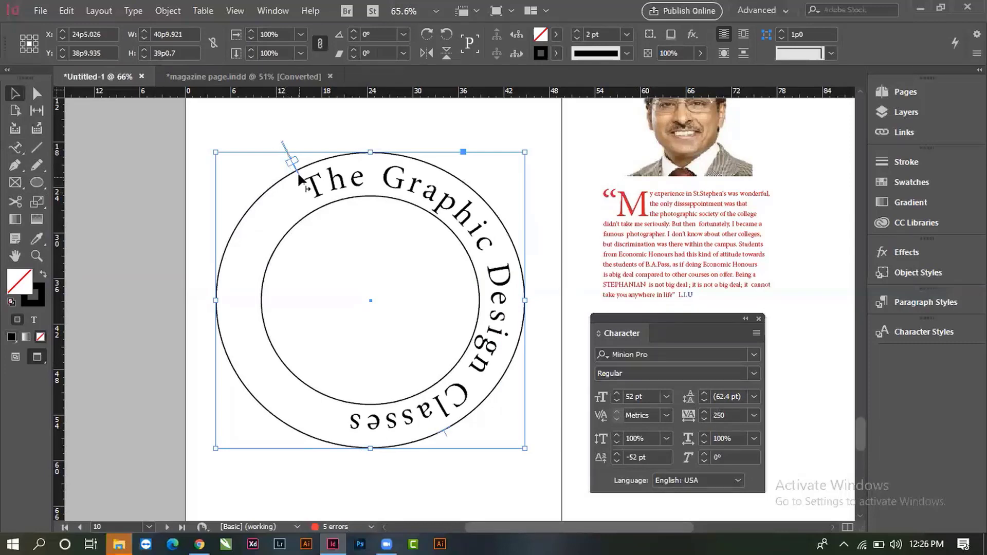
# - Move the path text's start bracket to the outer circle's left side and its end bracket to the lower right, fitting the whole phrase
pyautogui.moveTo(254, 196); pyautogui.dragTo(230, 316)
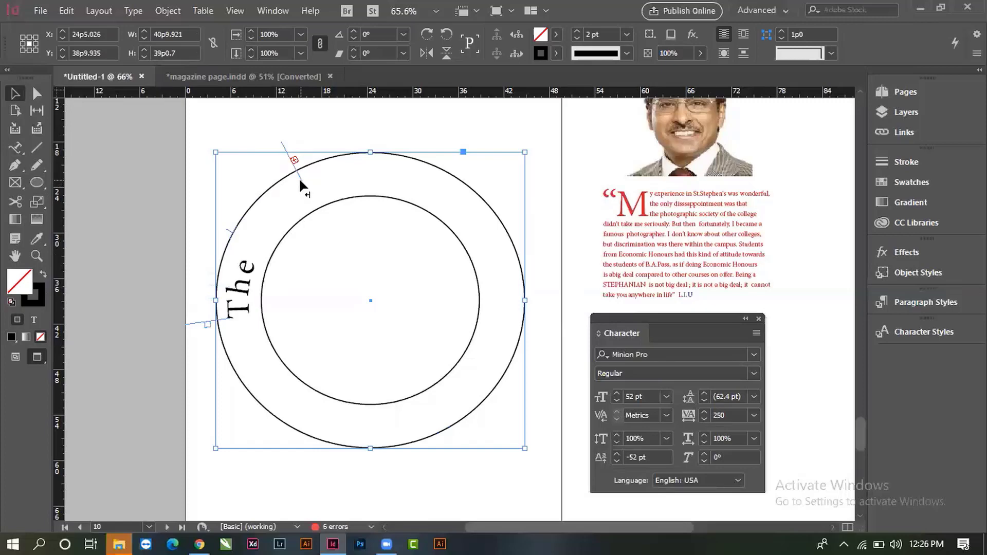
pyautogui.moveTo(301, 176); pyautogui.dragTo(469, 235)
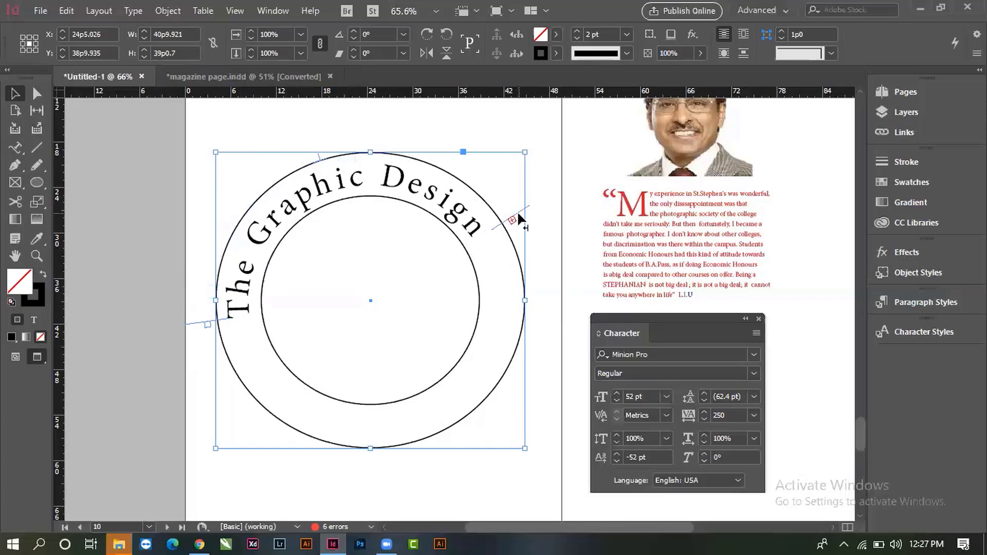
pyautogui.moveTo(517, 211); pyautogui.dragTo(524, 356)
pyautogui.moveTo(534, 356); pyautogui.dragTo(500, 394)
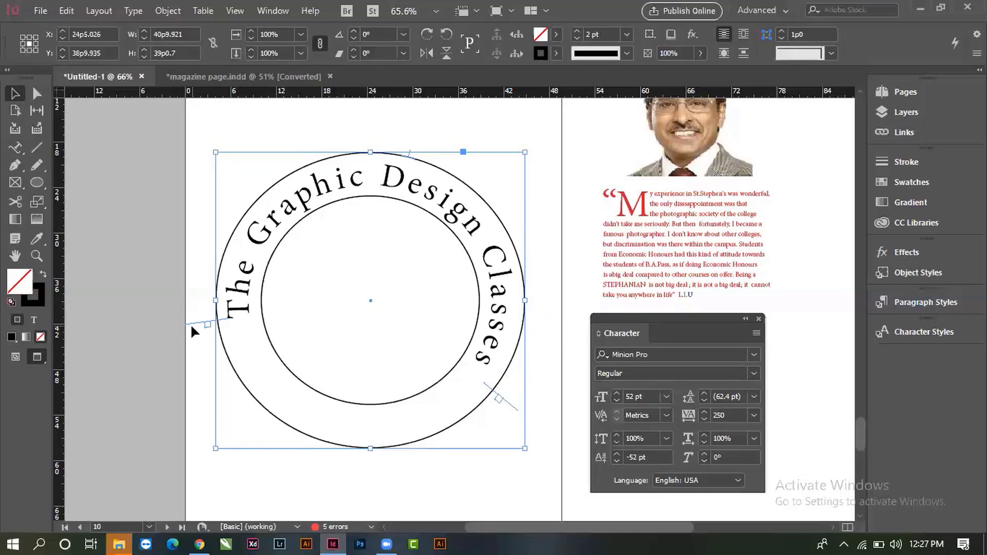
# - Lower the phrase's start bracket along the outer circle's left side and place a horizontal guide, levelling both ends of the text against it
pyautogui.moveTo(192, 324); pyautogui.dragTo(198, 344)
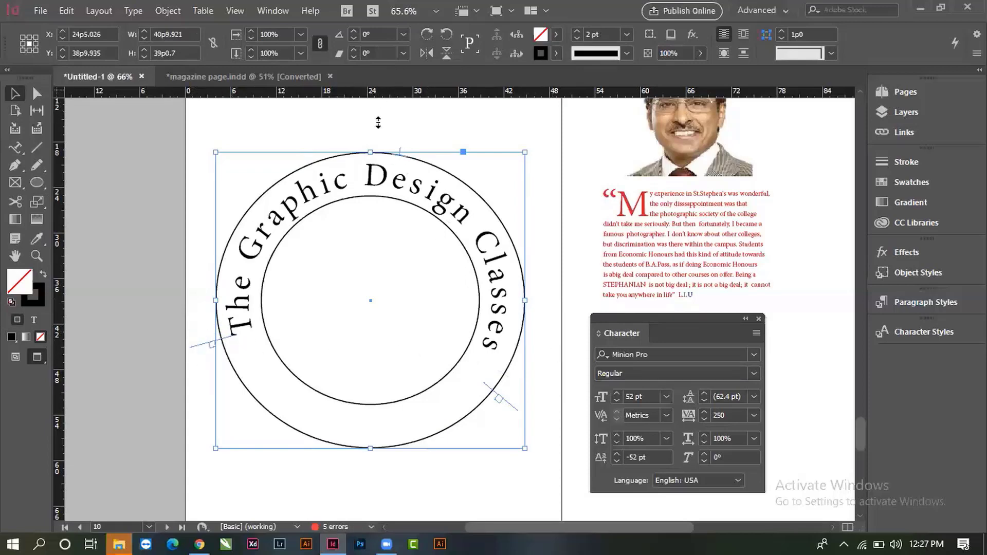
pyautogui.moveTo(378, 122); pyautogui.dragTo(389, 343)
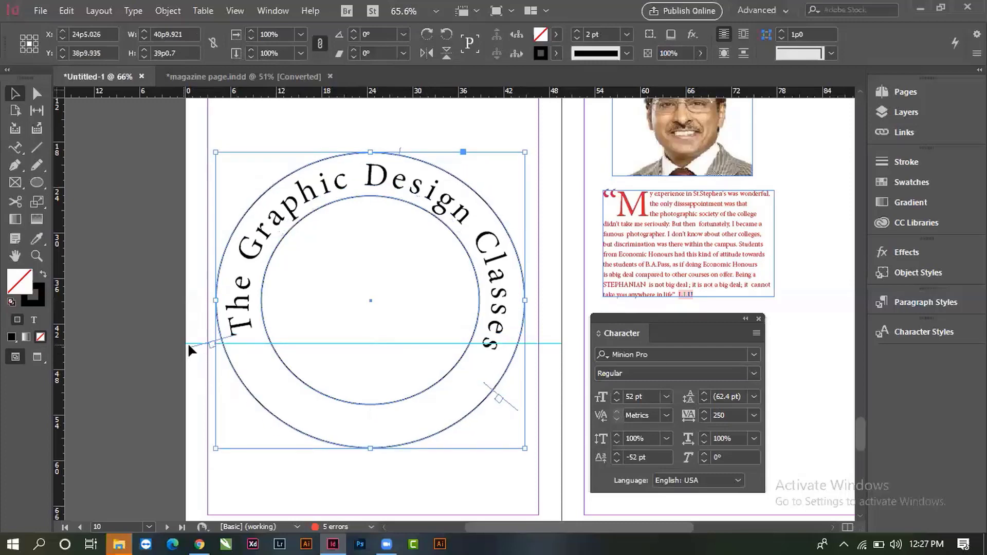
pyautogui.moveTo(188, 346); pyautogui.dragTo(201, 362)
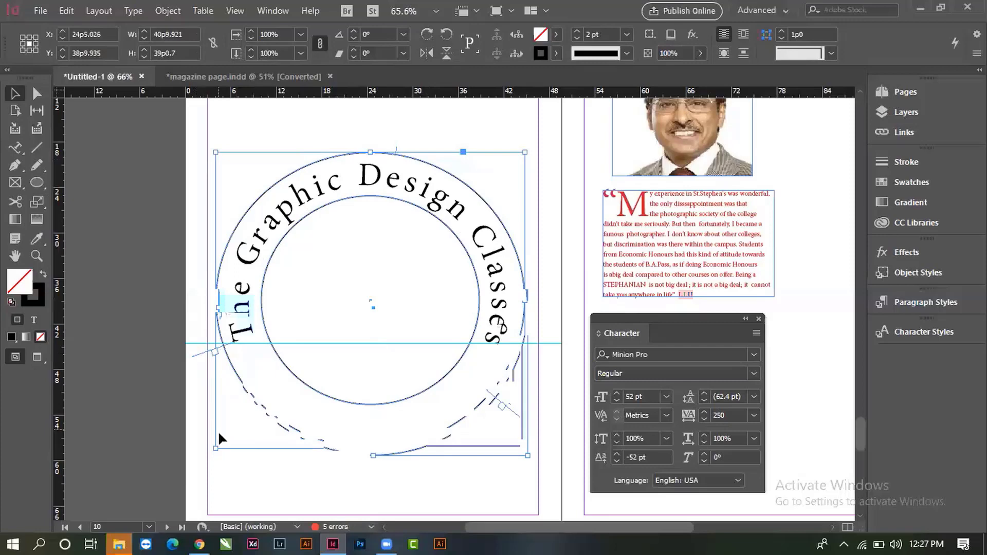
pyautogui.click(221, 496)
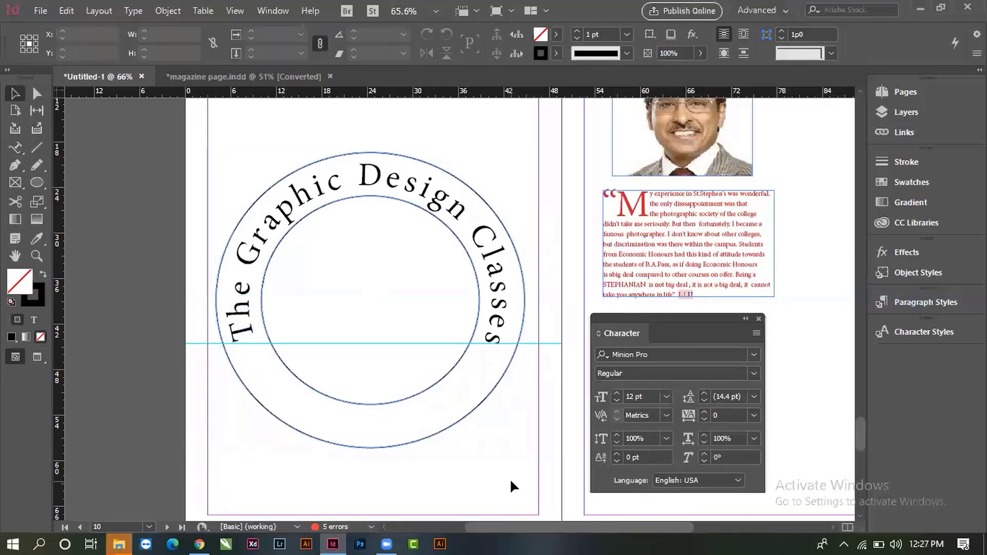
pyautogui.hotkey('ctrl', 'z')
pyautogui.hotkey('ctrl', 'z')
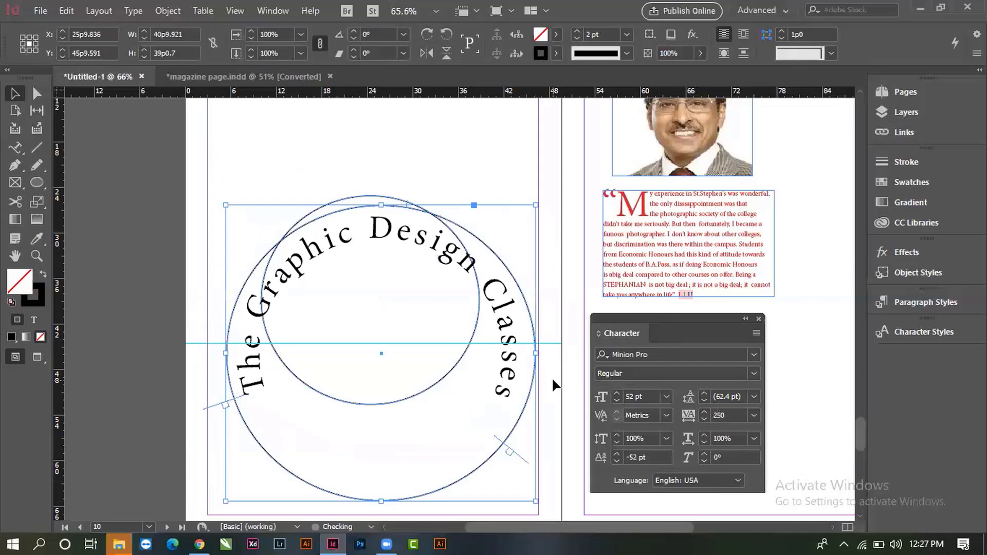
pyautogui.hotkey('ctrl', 'shift', 'z')
pyautogui.hotkey('ctrl', 'shift', 'z')
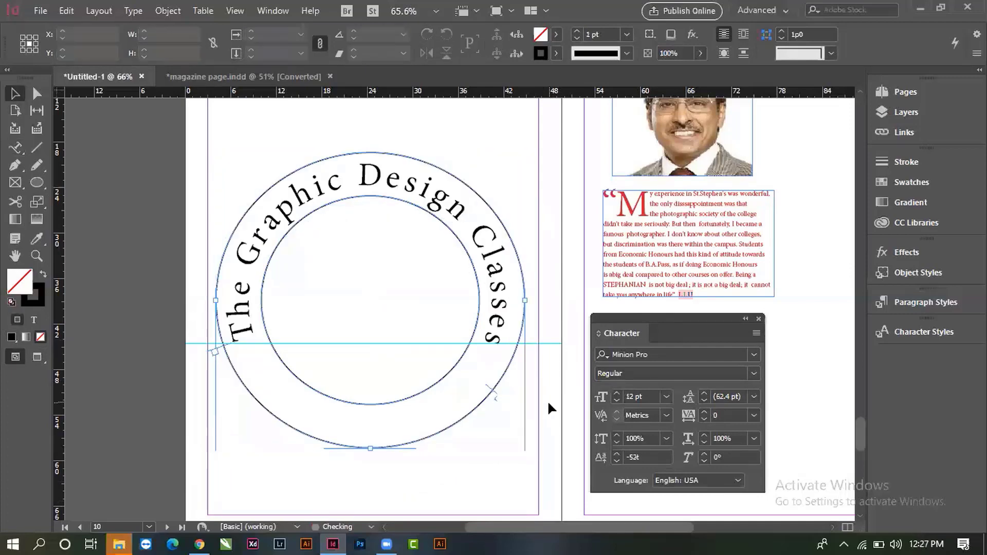
# - Add path text to the lower left of the inner circle, reading "Coach" followed by the coach's name
pyautogui.click(355, 403)
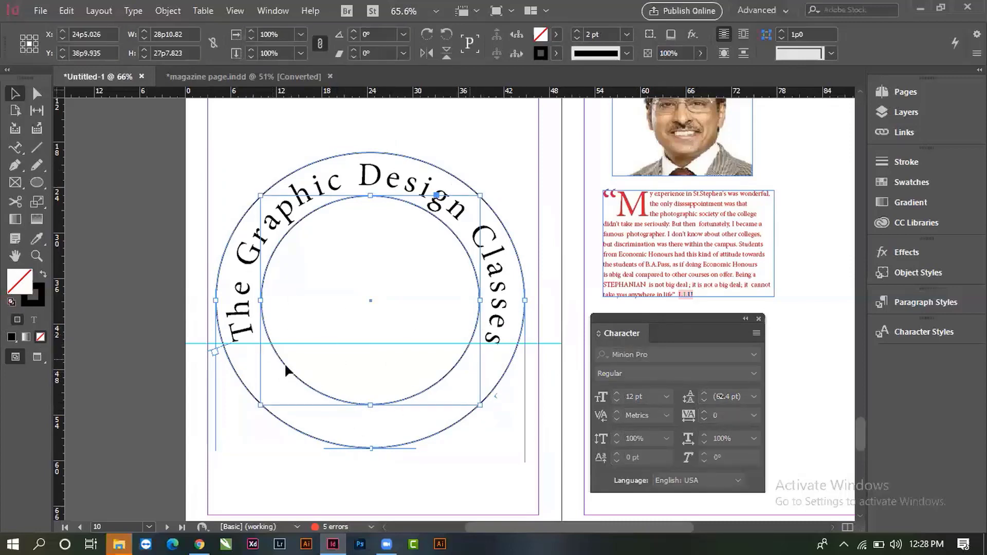
pyautogui.click(15, 150)
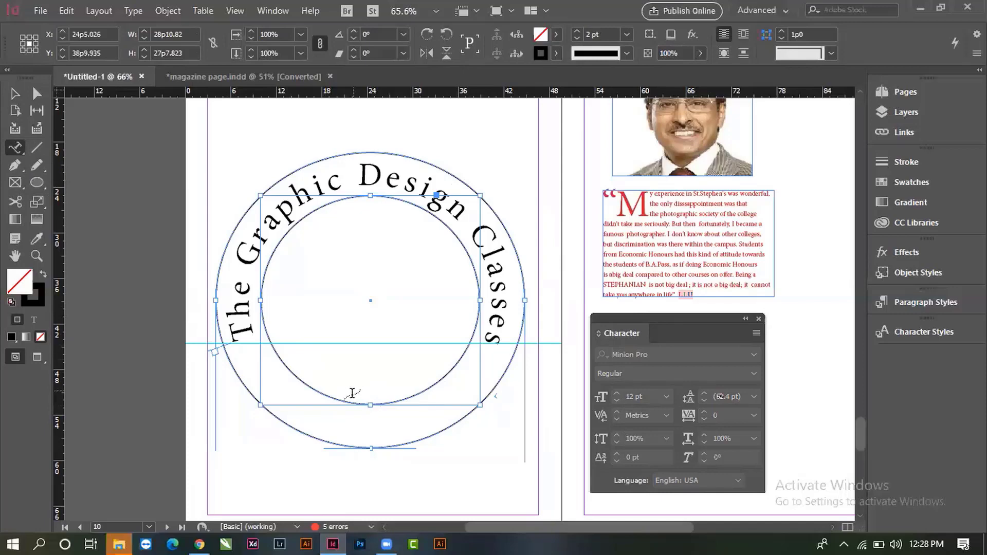
pyautogui.click(315, 389)
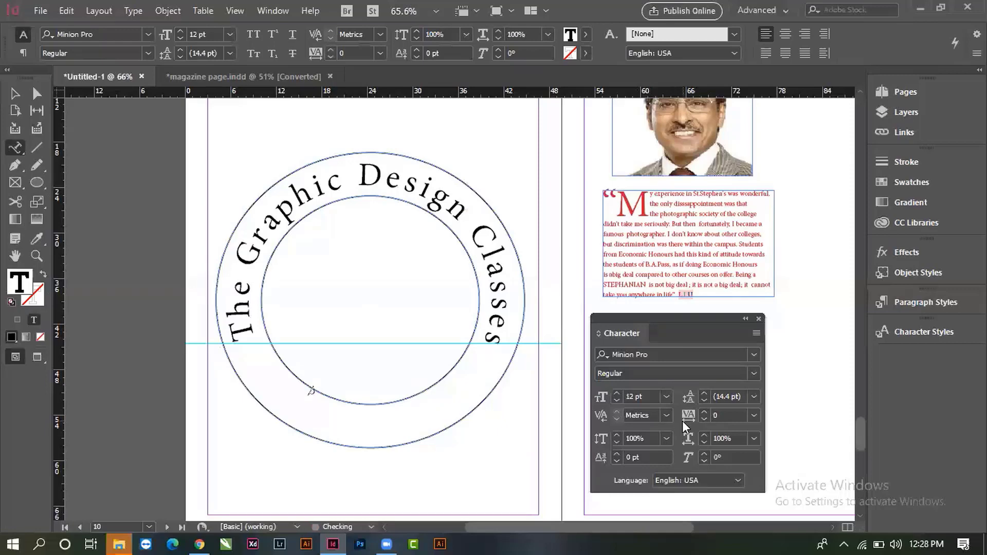
pyautogui.write('CoachiZAKIR')
# - Set the font size of the whole inner-circle text to 36 pt
pyautogui.hotkey('ctrl', 'a')
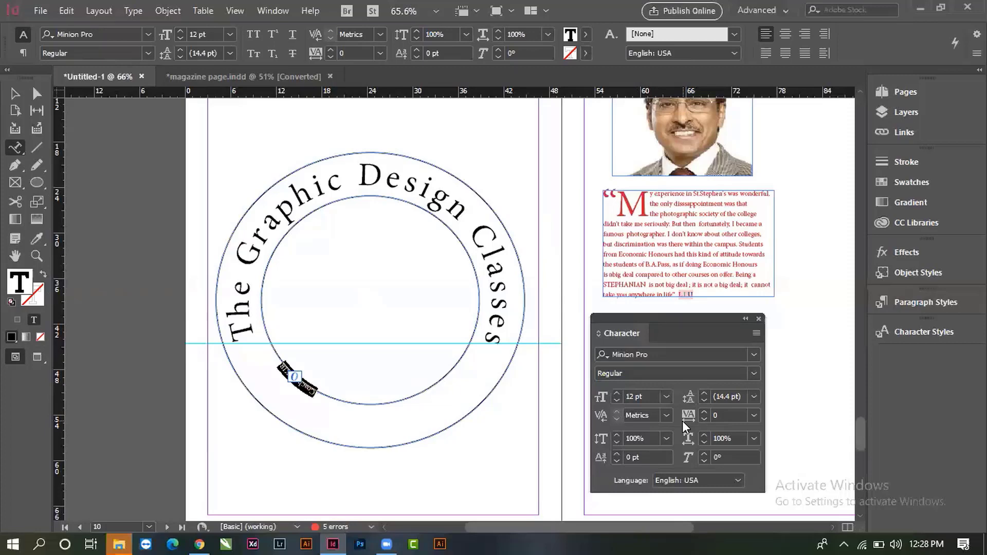
pyautogui.hotkey('ctrl', 'shift', '.')
pyautogui.hotkey('ctrl', 'shift', '.')
pyautogui.hotkey('ctrl', 'shift', '.')
pyautogui.hotkey('ctrl', 'shift', '.')
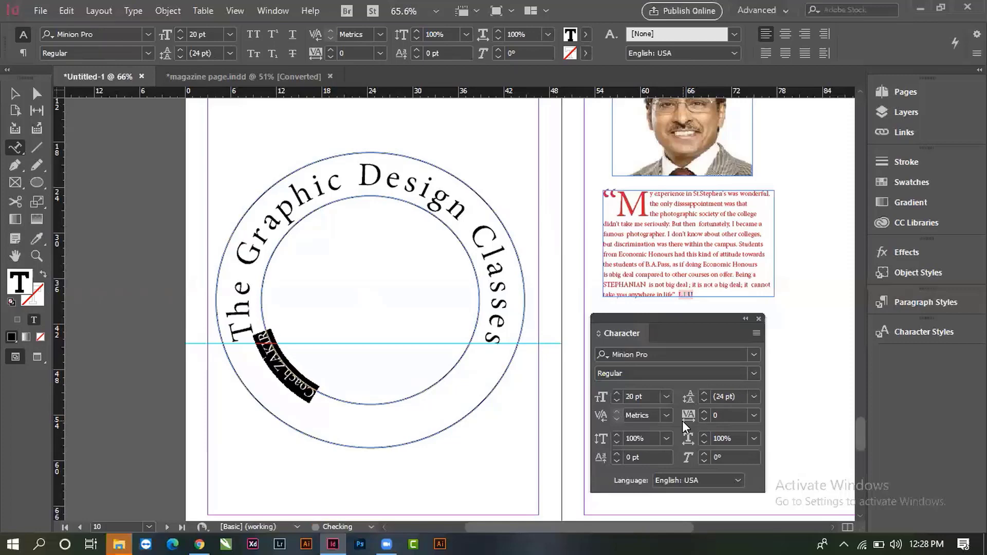
pyautogui.hotkey('ctrl', 'shift', '.')
pyautogui.hotkey('ctrl', 'shift', '.')
pyautogui.hotkey('ctrl', 'shift', '.')
pyautogui.hotkey('ctrl', 'shift', '.')
pyautogui.hotkey('ctrl', 'shift', '.')
pyautogui.hotkey('ctrl', 'shift', '.')
pyautogui.hotkey('ctrl', 'shift', '.')
pyautogui.hotkey('ctrl', 'shift', '.')
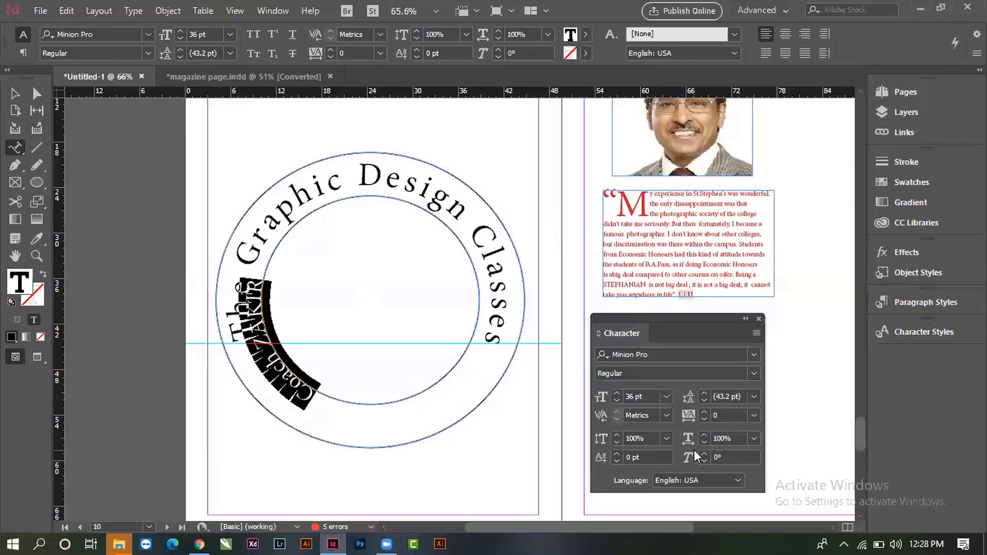
# - Reposition the coach text's start and end brackets to span the inner circle's lower part, and flip the text to the inside of the circle
pyautogui.click(15, 95)
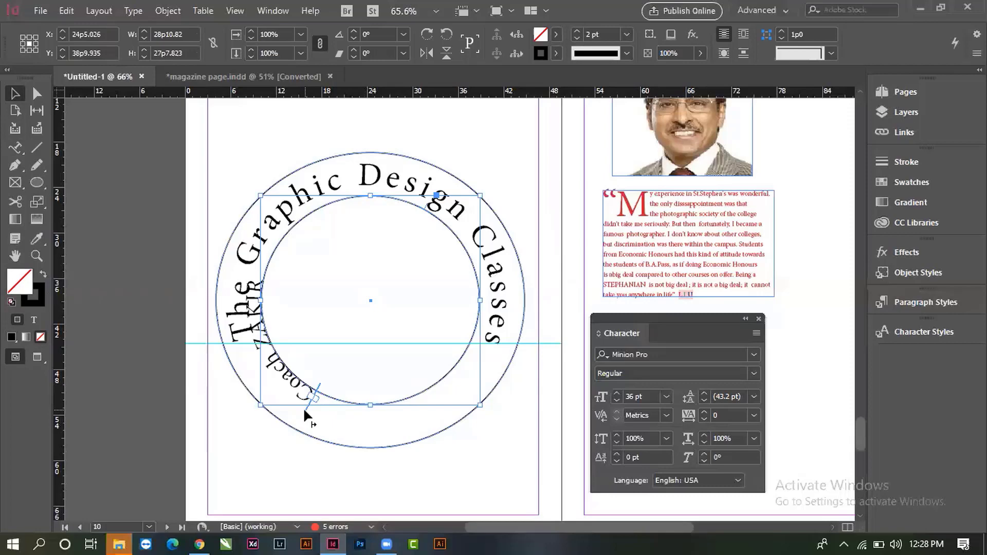
pyautogui.moveTo(304, 407); pyautogui.dragTo(461, 403)
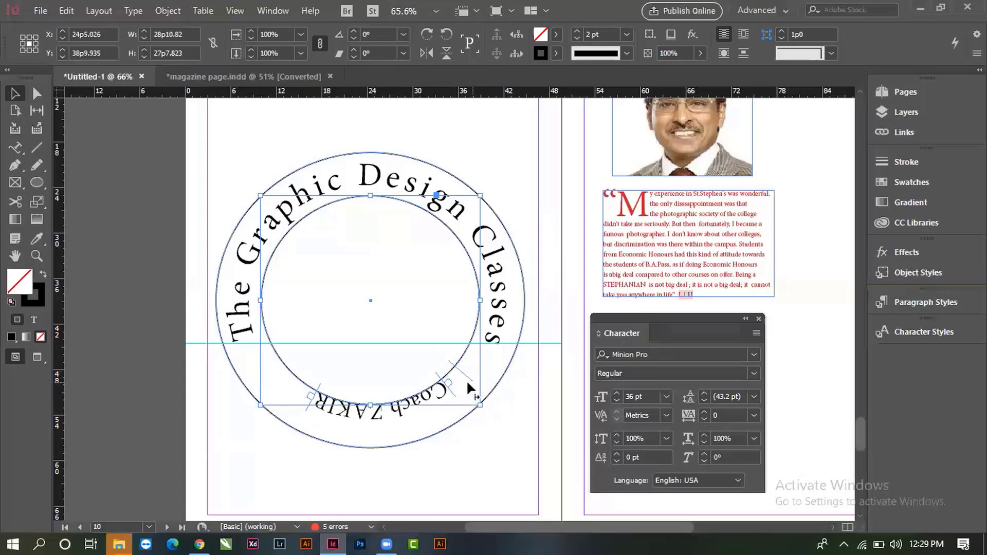
pyautogui.moveTo(467, 381); pyautogui.dragTo(471, 377)
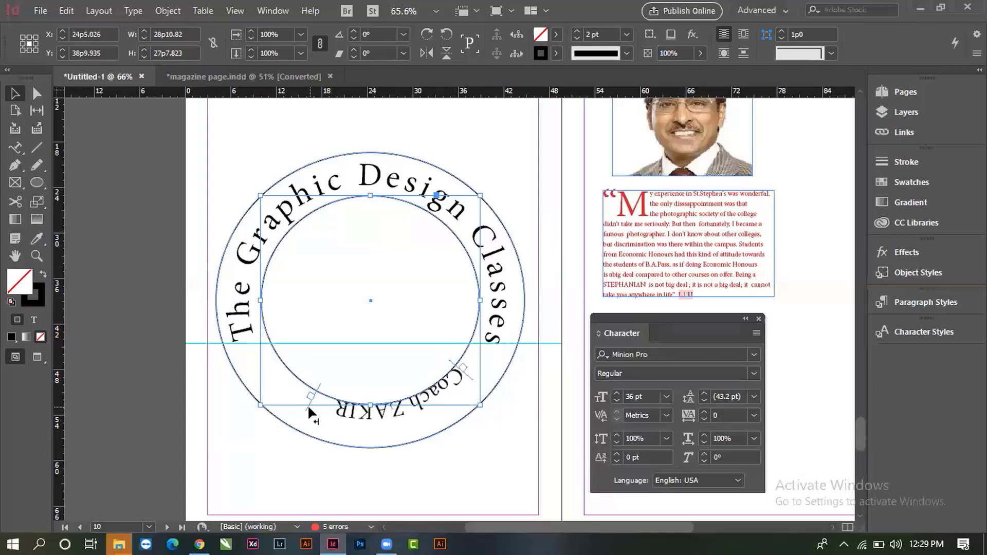
pyautogui.moveTo(307, 405); pyautogui.dragTo(272, 361)
pyautogui.moveTo(261, 337); pyautogui.dragTo(261, 332)
pyautogui.moveTo(471, 371); pyautogui.dragTo(474, 368)
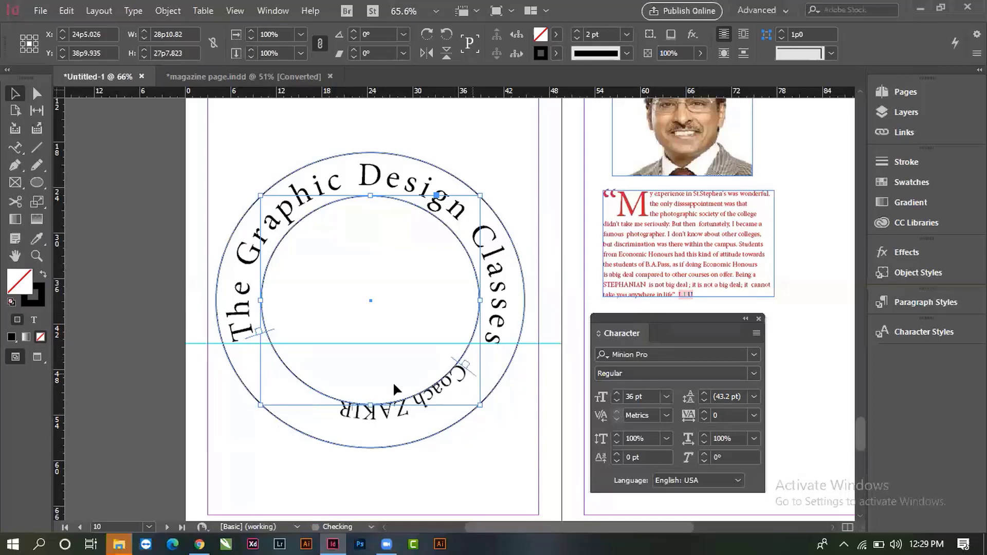
pyautogui.moveTo(268, 328); pyautogui.dragTo(270, 291)
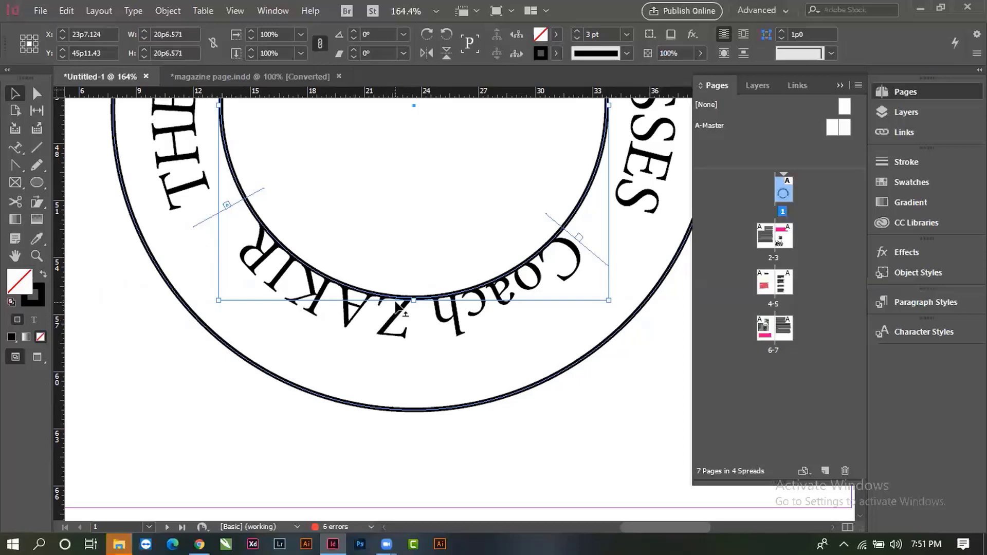
pyautogui.moveTo(400, 307); pyautogui.dragTo(405, 239)
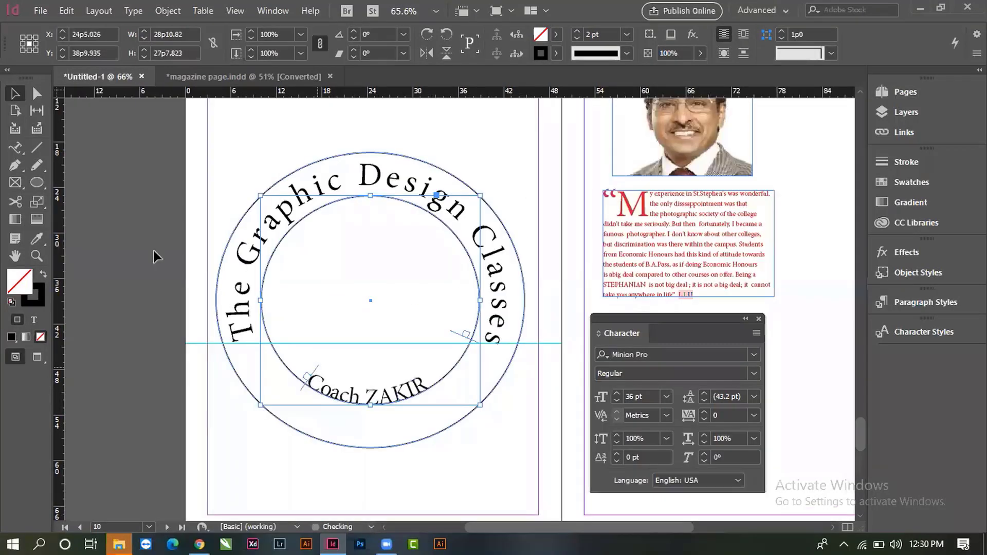
# - Increase the coach text's font size to 44 pt
pyautogui.click(16, 147)
pyautogui.click(389, 403)
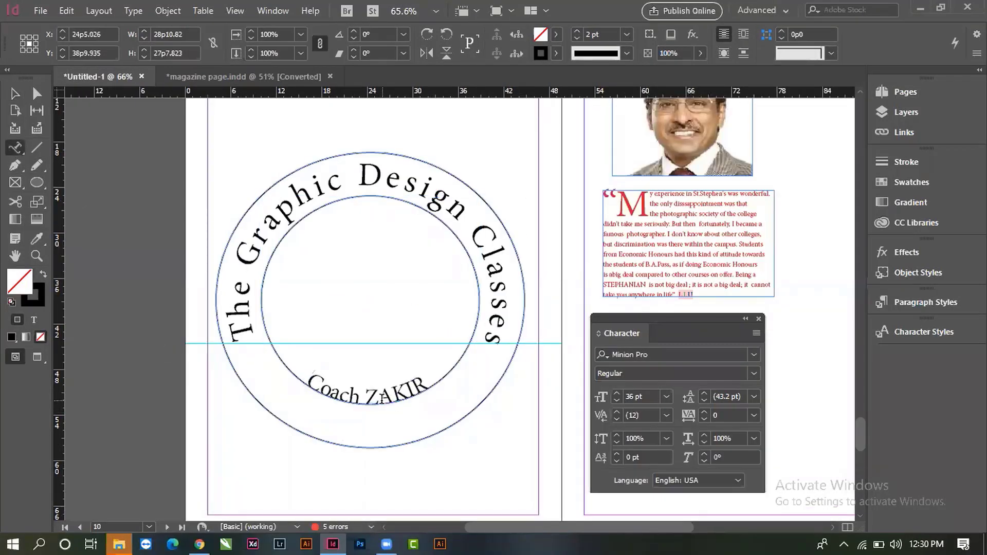
pyautogui.tripleClick(383, 403)
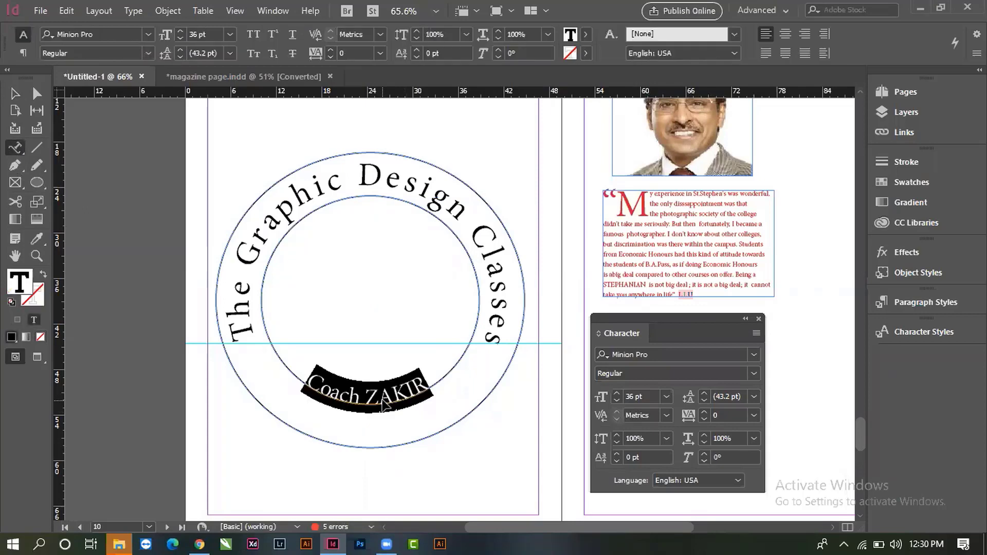
pyautogui.hotkey('ctrl', 'shift', '.')
pyautogui.hotkey('ctrl', 'shift', '.')
pyautogui.hotkey('ctrl', 'shift', '.')
pyautogui.hotkey('ctrl', 'shift', '.')
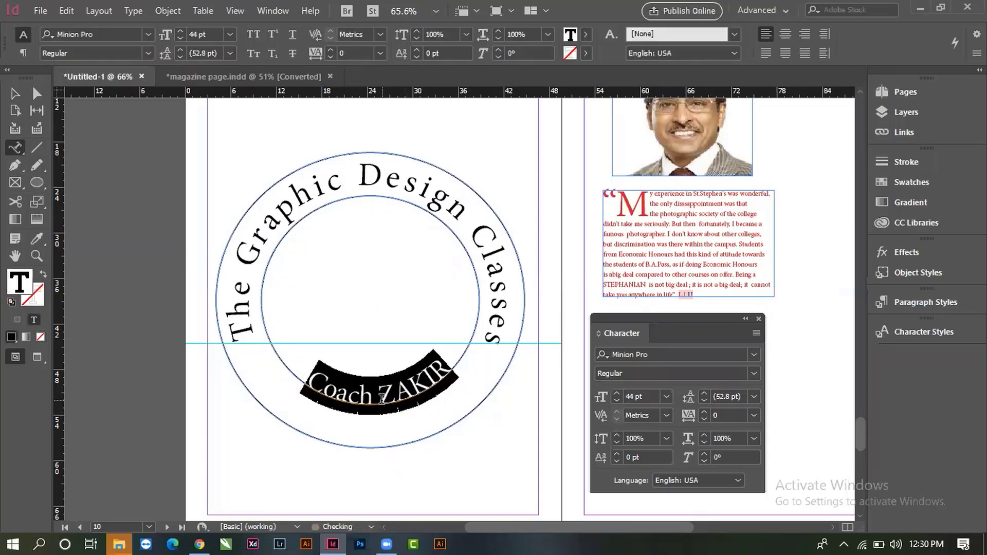
# - Set the coach text's baseline shift to -47 pt to bring it between the circles, and leave text editing
pyautogui.click(399, 387)
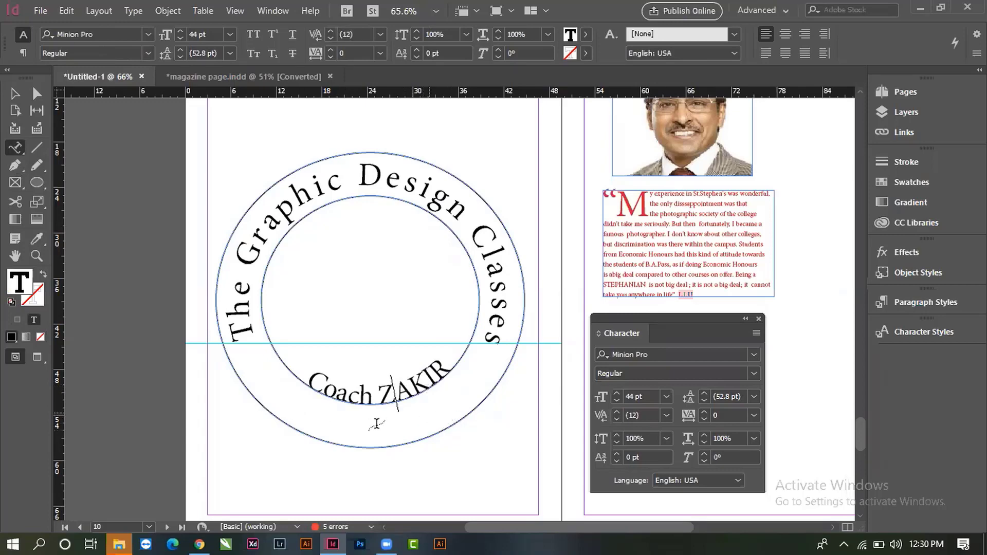
pyautogui.click(384, 401)
pyautogui.tripleClick(384, 398)
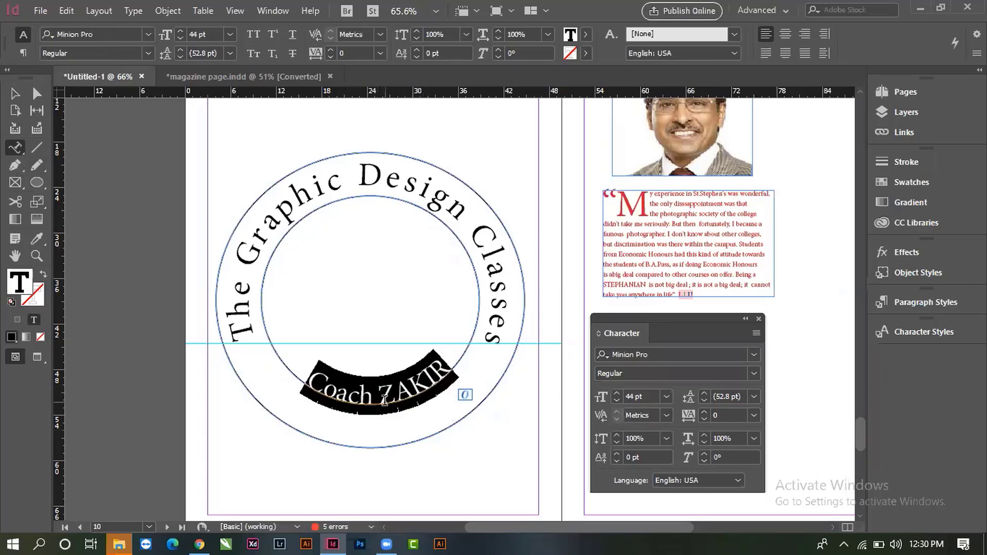
pyautogui.click(646, 456)
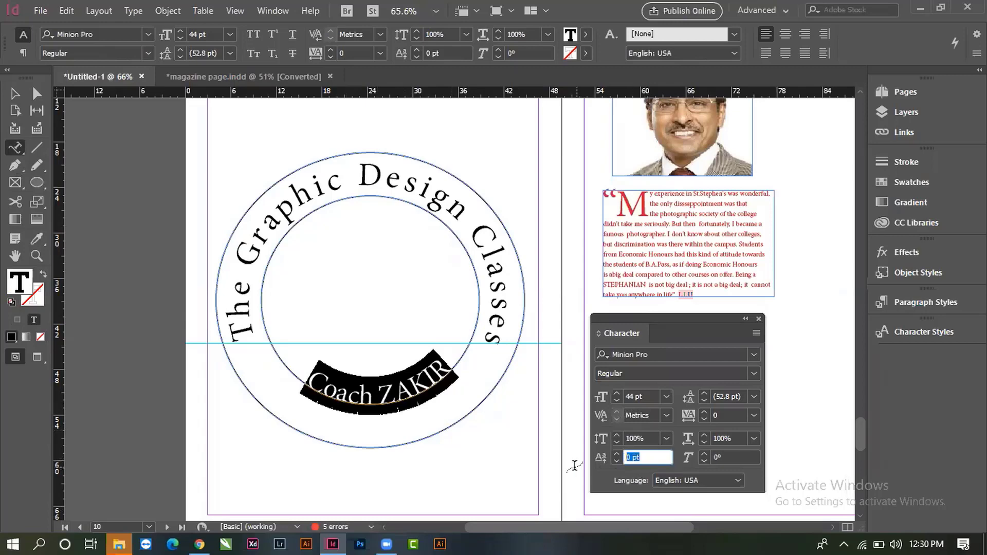
pyautogui.press('Down')
pyautogui.press('Down')
pyautogui.press('Down')
pyautogui.press('Down')
pyautogui.press('Down')
pyautogui.press('Down')
pyautogui.press('Down')
pyautogui.press('Down')
pyautogui.press('Down')
pyautogui.press('Down')
pyautogui.press('Down')
pyautogui.press('Down')
pyautogui.press('Down')
pyautogui.press('Down')
pyautogui.press('Down')
pyautogui.press('Down')
pyautogui.press('Down')
pyautogui.press('Down')
pyautogui.press('Down')
pyautogui.press('Down')
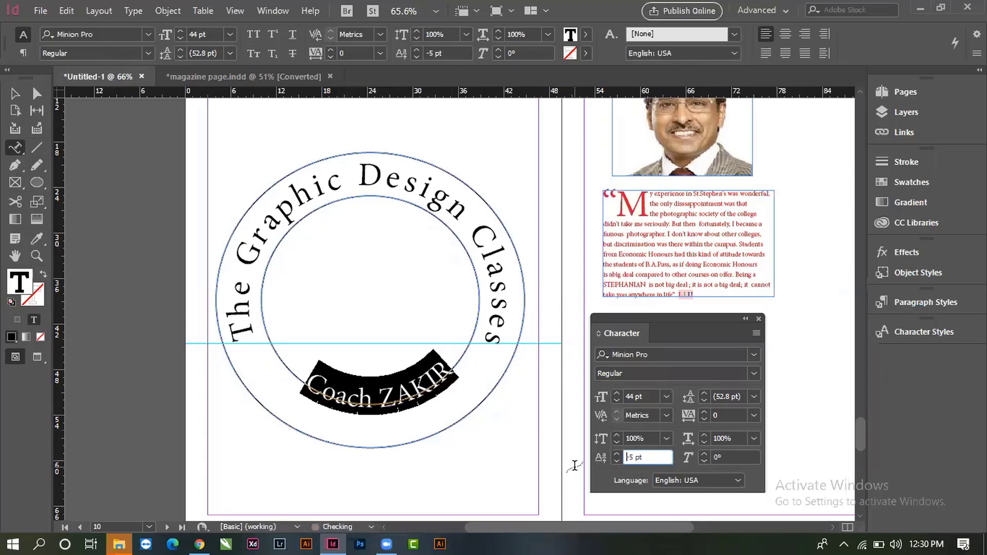
pyautogui.press('Down')
pyautogui.press('Down')
pyautogui.press('Down')
pyautogui.press('Down')
pyautogui.press('Down')
pyautogui.press('Down')
pyautogui.press('Down')
pyautogui.press('Down')
pyautogui.press('Down')
pyautogui.press('Down')
pyautogui.press('Down')
pyautogui.press('Down')
pyautogui.press('Down')
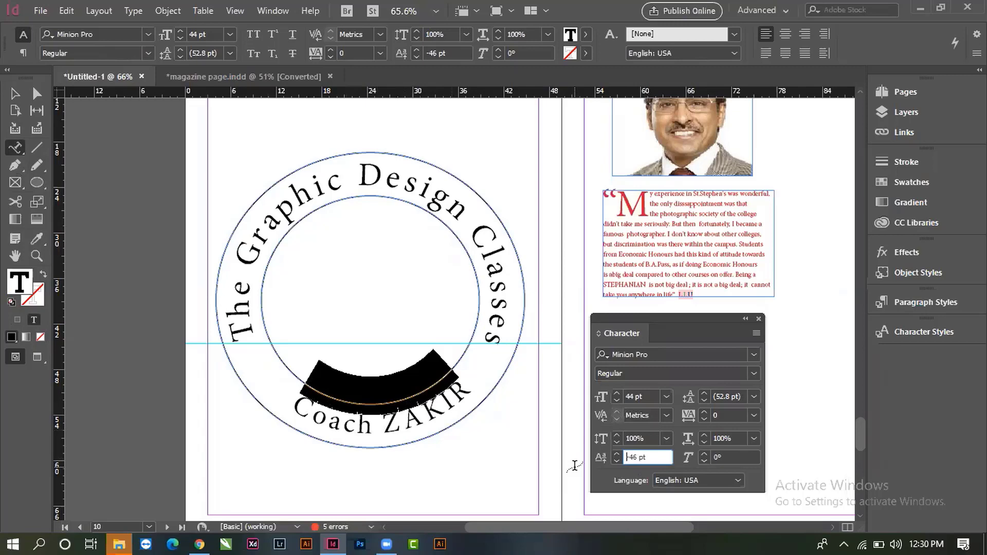
pyautogui.press('Down')
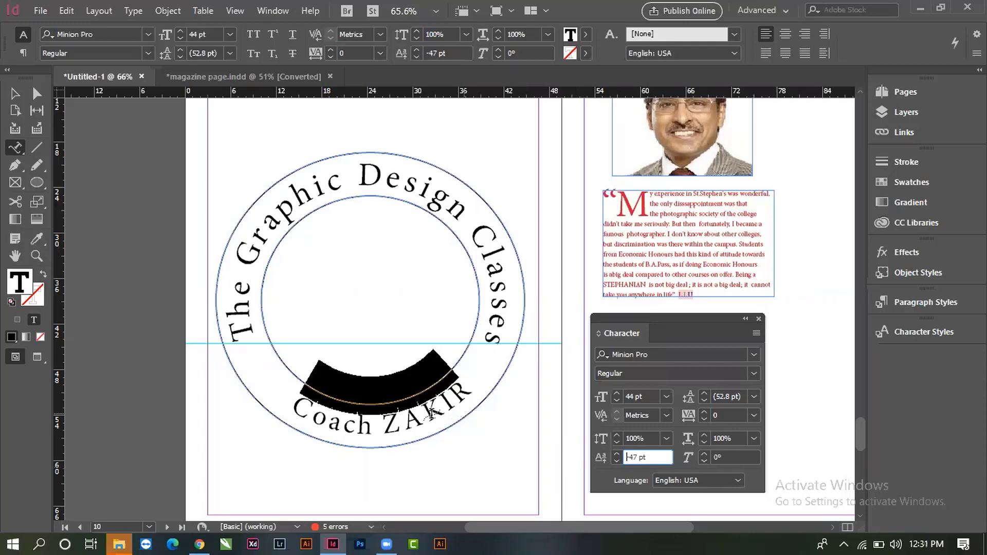
pyautogui.click(566, 463)
pyautogui.click(15, 93)
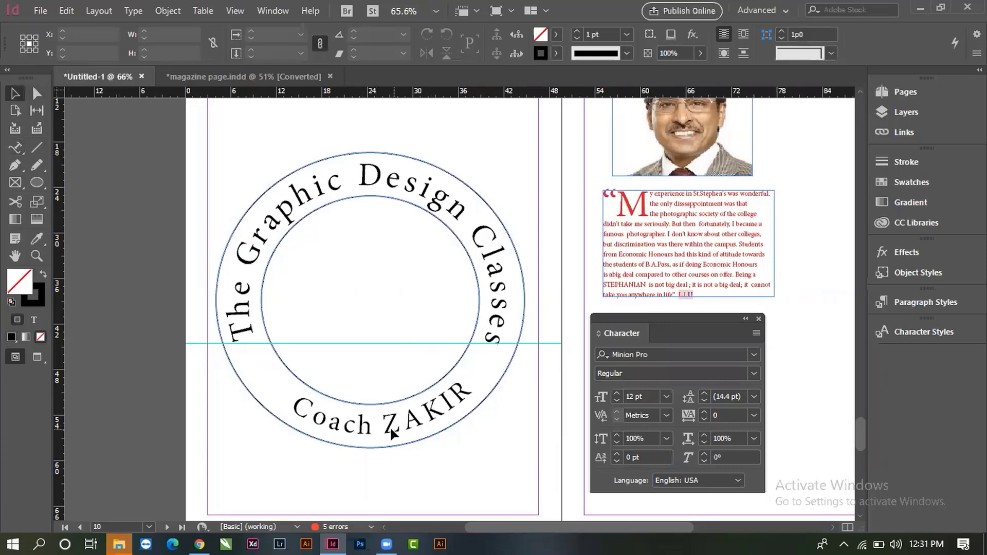
# - Flip the coach text across the inner circle and back, and move its start bracket to the lower left to centre the text
pyautogui.click(390, 397)
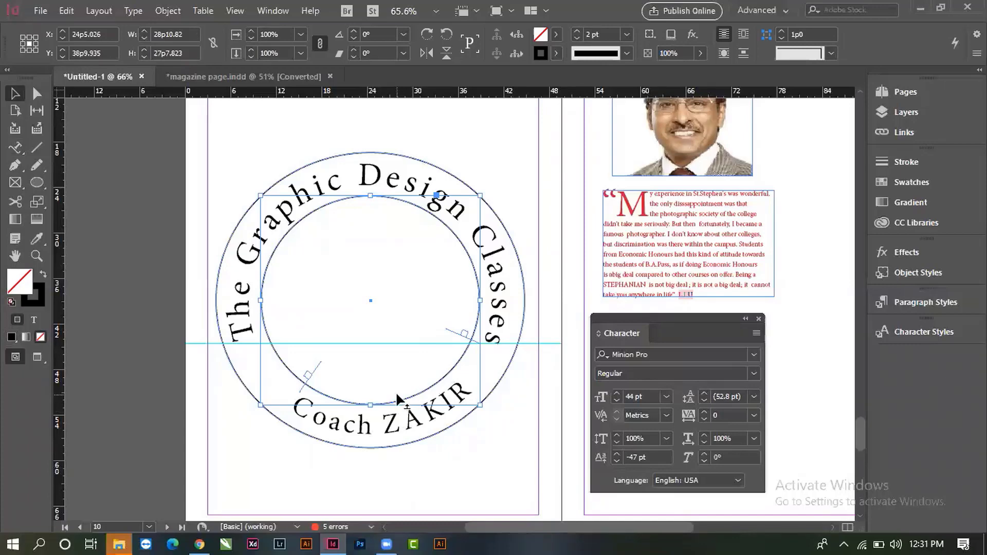
pyautogui.moveTo(396, 391); pyautogui.dragTo(412, 424)
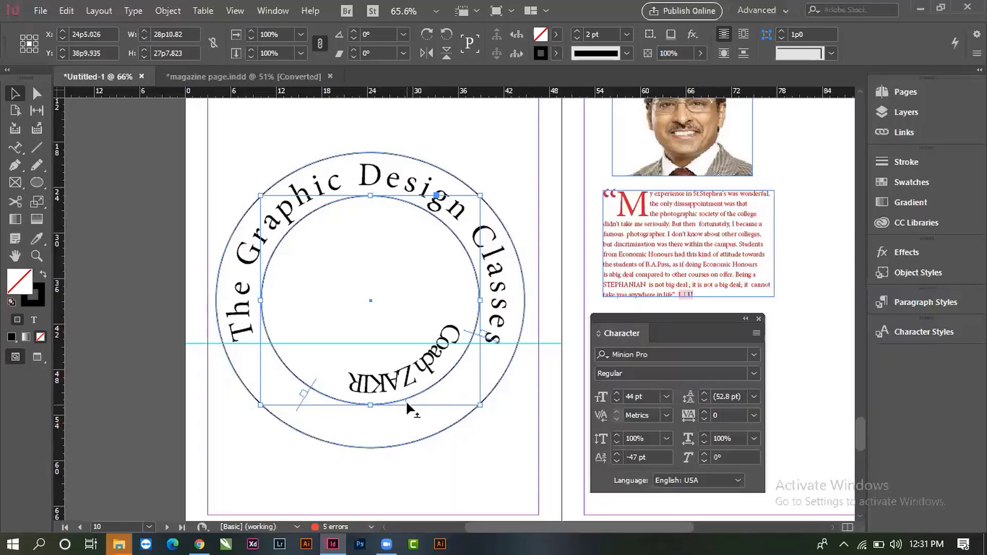
pyautogui.moveTo(405, 400); pyautogui.dragTo(397, 344)
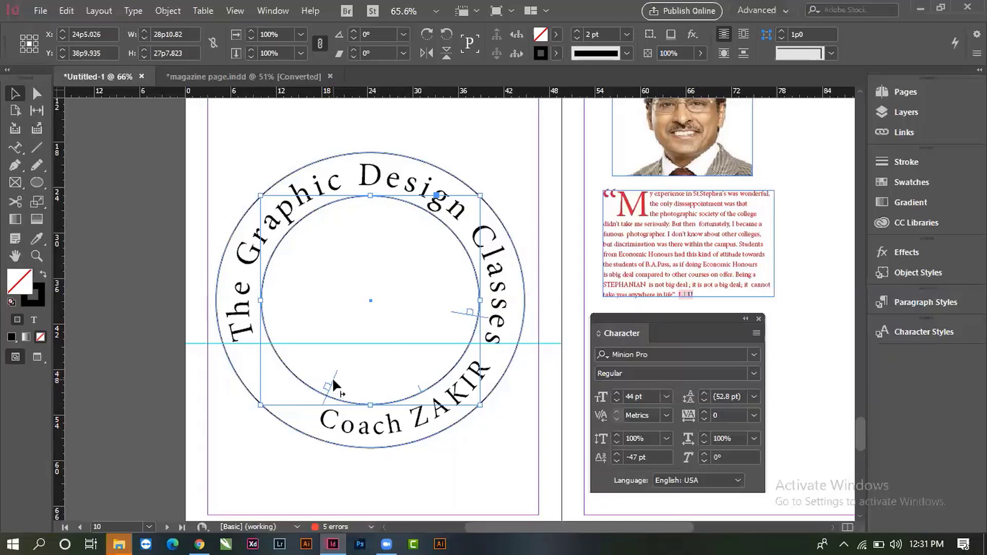
pyautogui.moveTo(332, 378); pyautogui.dragTo(313, 359)
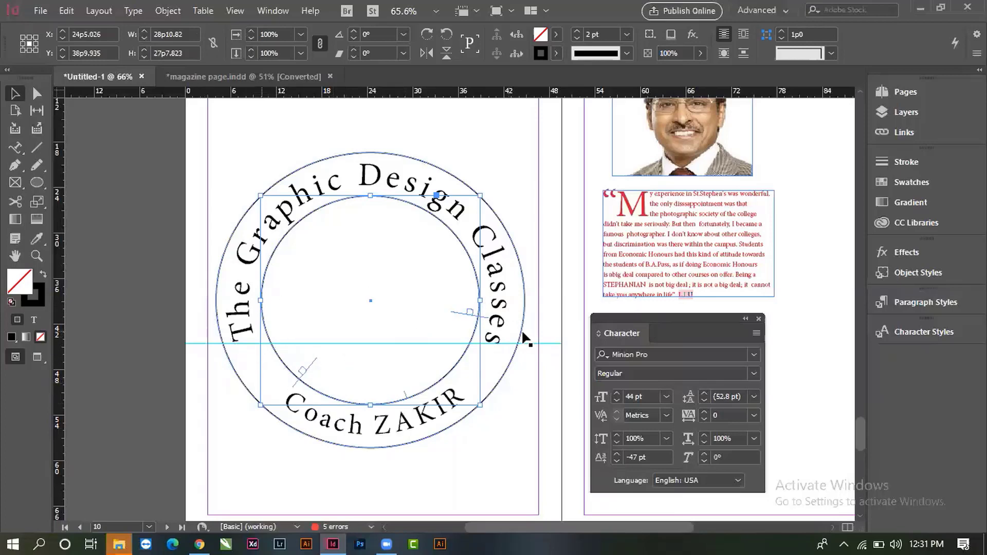
# - Undo the moves of the outer circle and its path text until both circles are concentric
pyautogui.hotkey('ctrl', 'z')
pyautogui.hotkey('ctrl', 'z')
pyautogui.hotkey('ctrl', 'z')
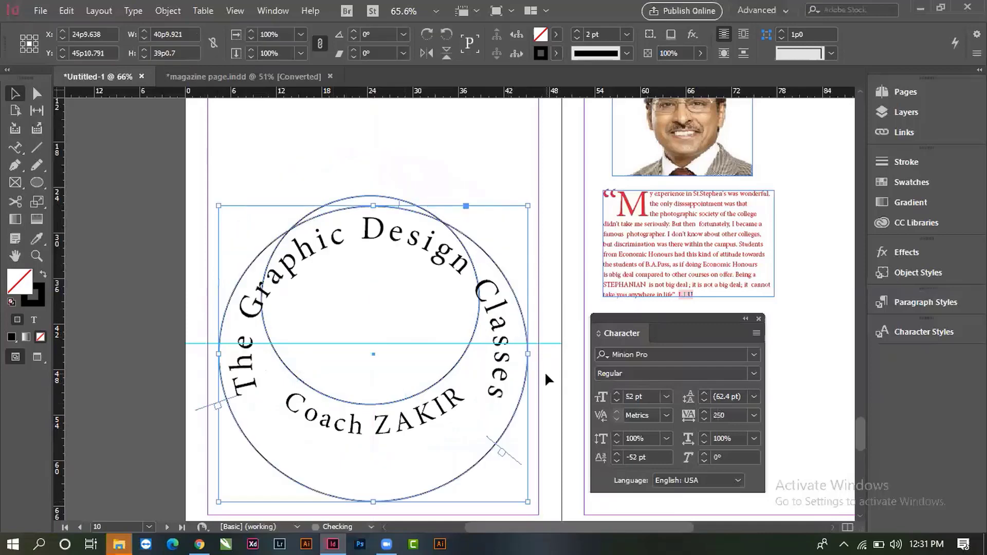
pyautogui.hotkey('ctrl', 'z')
pyautogui.hotkey('ctrl', 'z')
pyautogui.hotkey('ctrl', 'z')
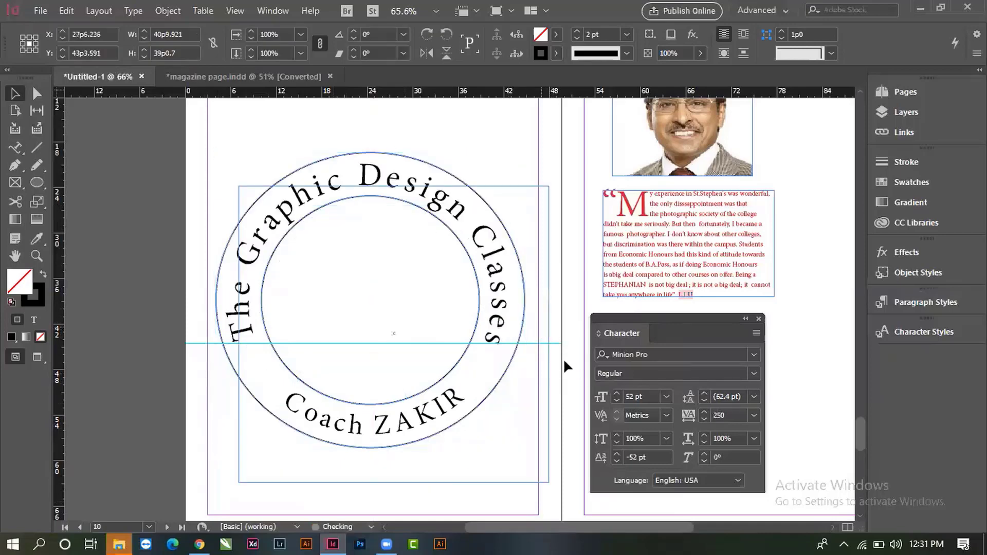
pyautogui.hotkey('ctrl', 'z')
pyautogui.hotkey('ctrl', 'z')
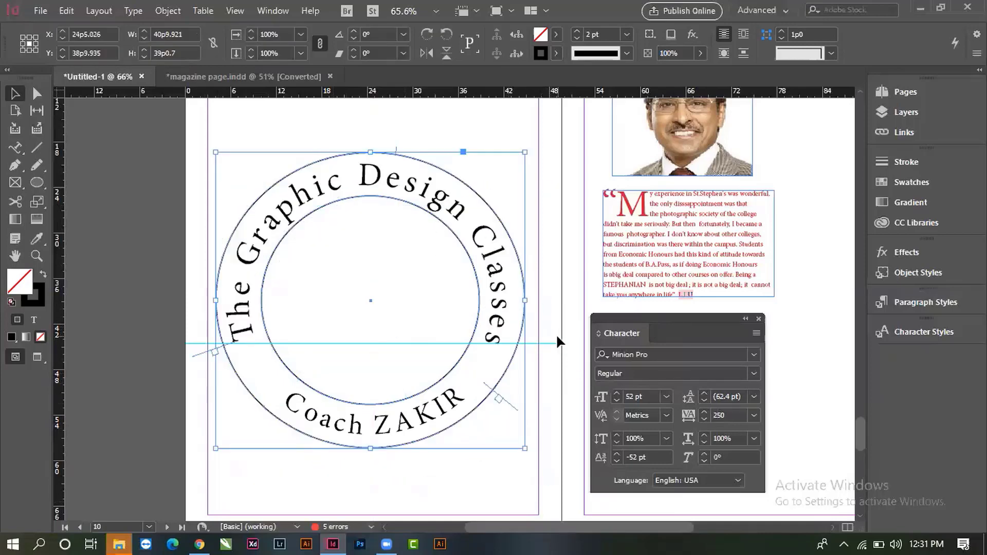
# - Move the horizontal guide down to 50p9.241 across the coach text and shift the text's start bracket slightly to level its ends
pyautogui.click(564, 375)
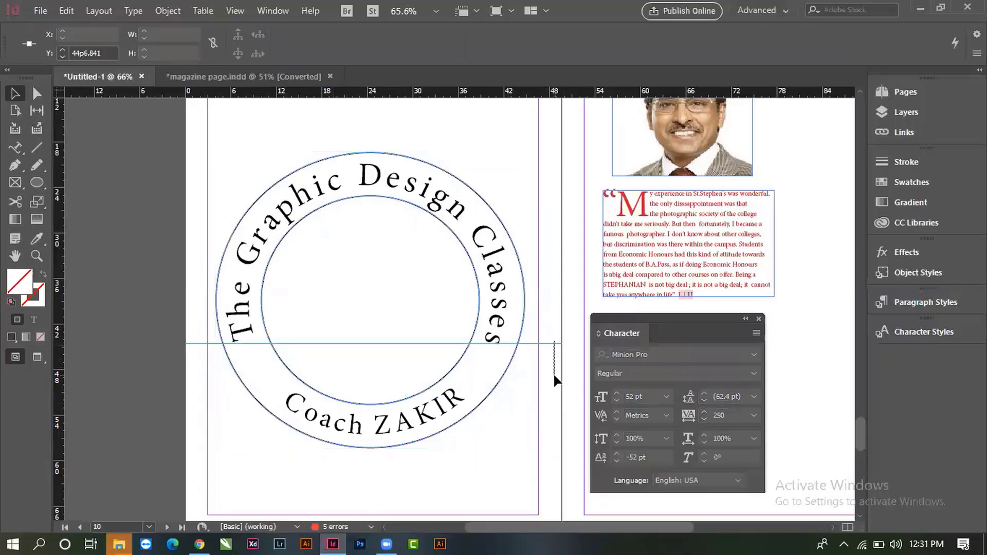
pyautogui.moveTo(548, 342); pyautogui.dragTo(551, 391)
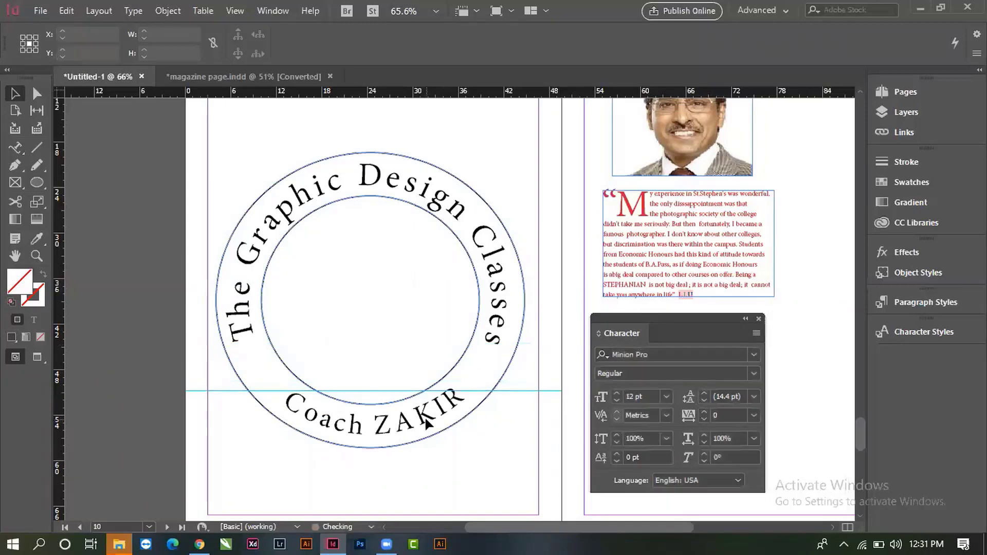
pyautogui.click(367, 446)
pyautogui.click(344, 376)
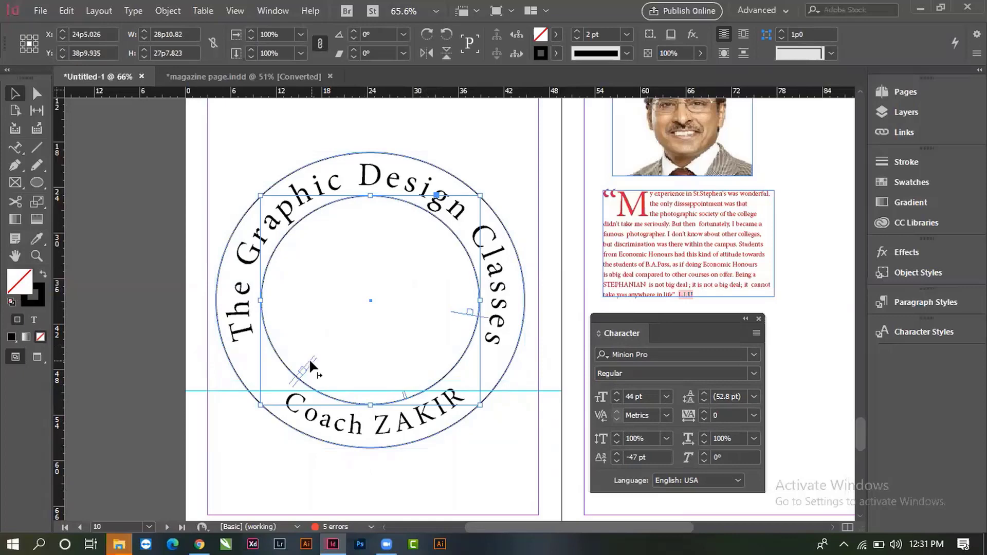
pyautogui.moveTo(310, 361); pyautogui.dragTo(311, 363)
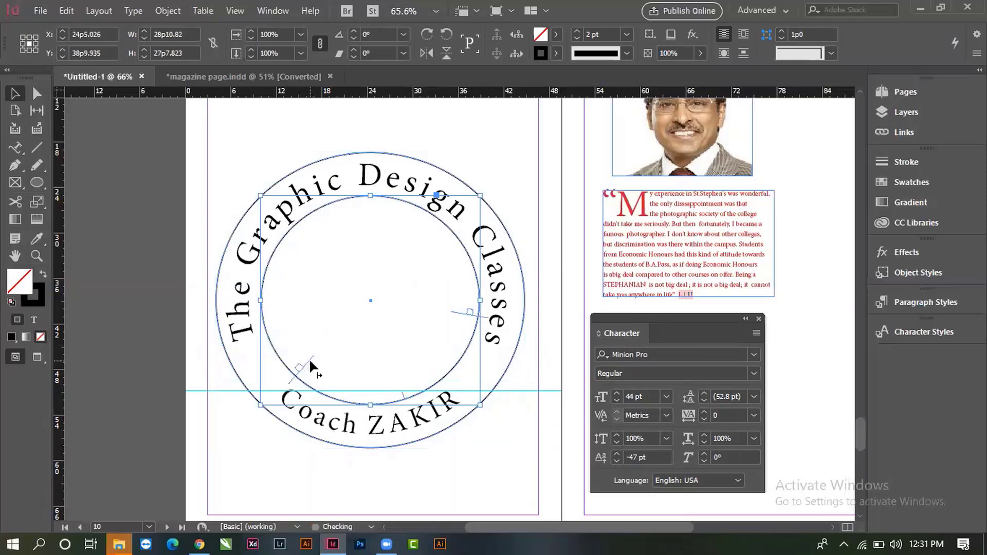
pyautogui.click(467, 452)
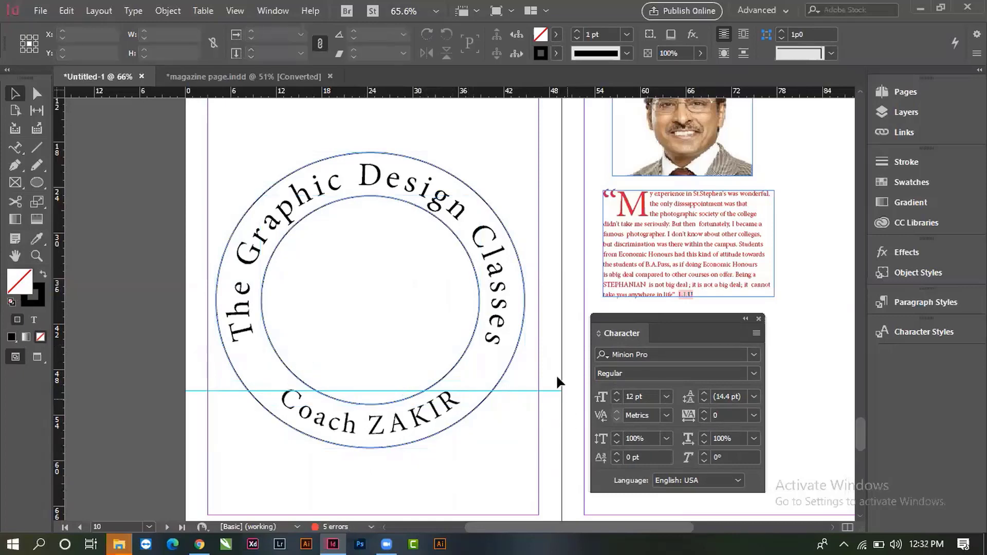
pyautogui.click(559, 391)
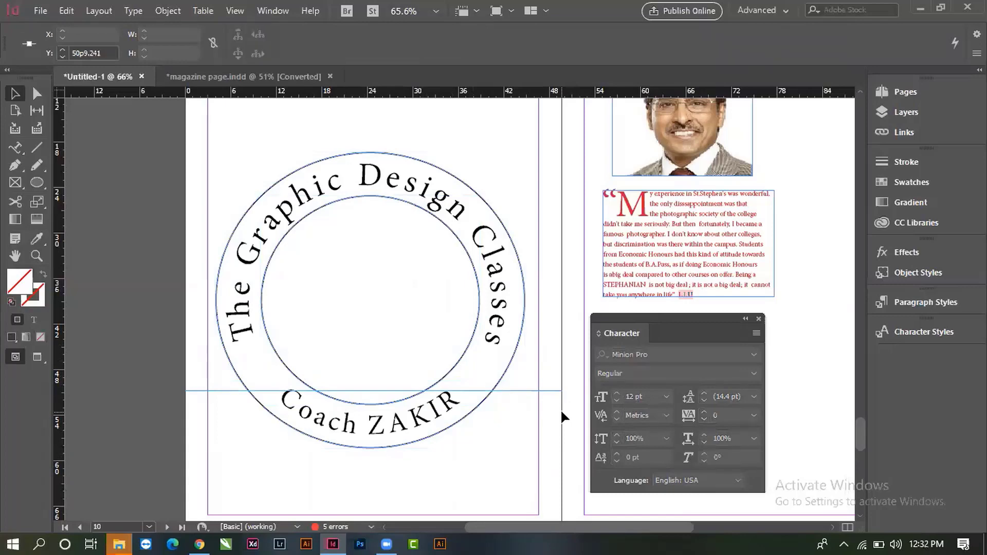
pyautogui.click(535, 437)
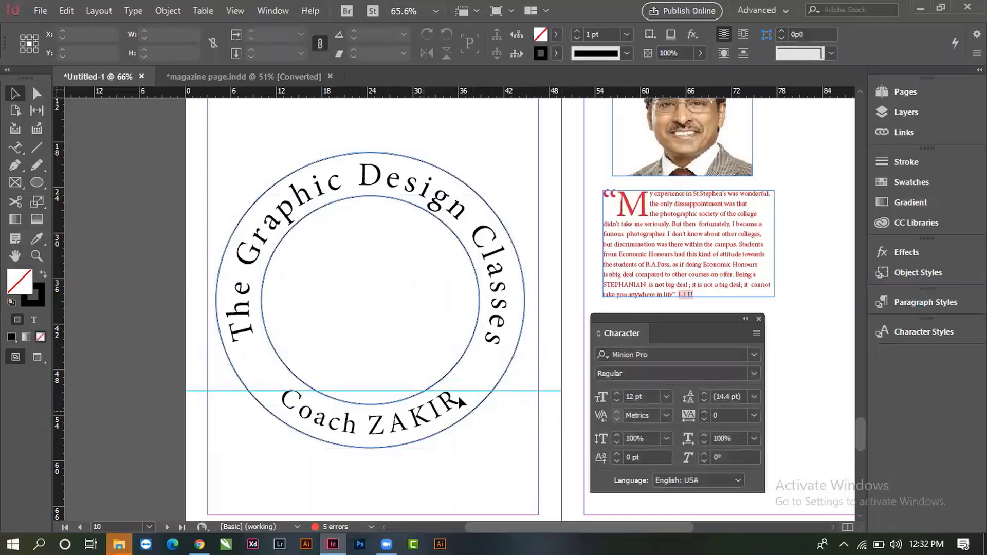
pyautogui.moveTo(497, 92); pyautogui.dragTo(501, 156)
pyautogui.click(562, 220)
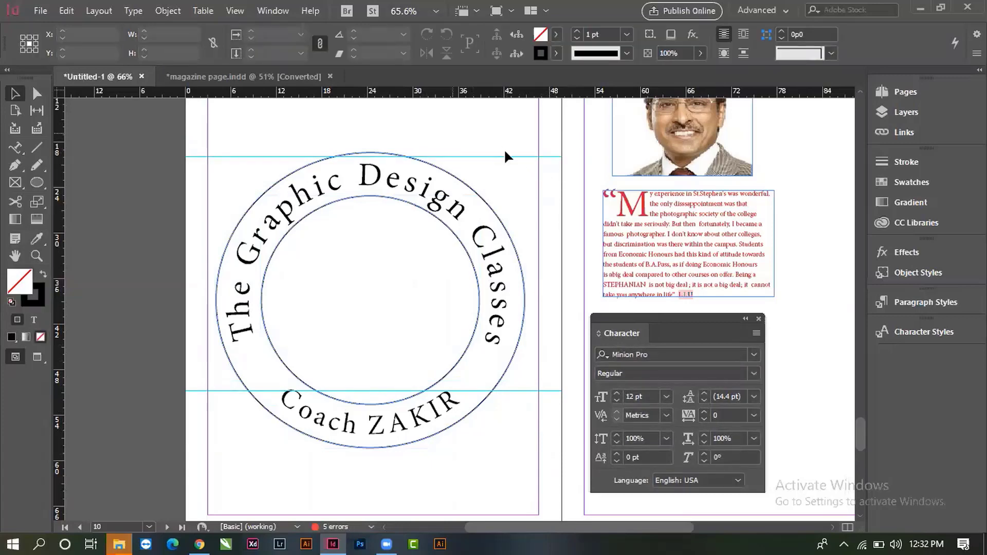
pyautogui.click(546, 156)
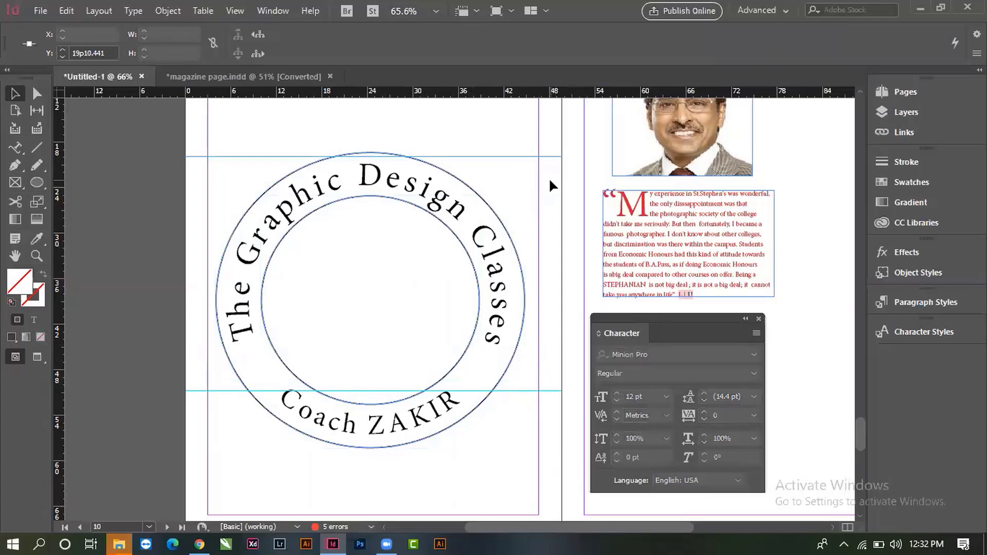
pyautogui.press('Delete')
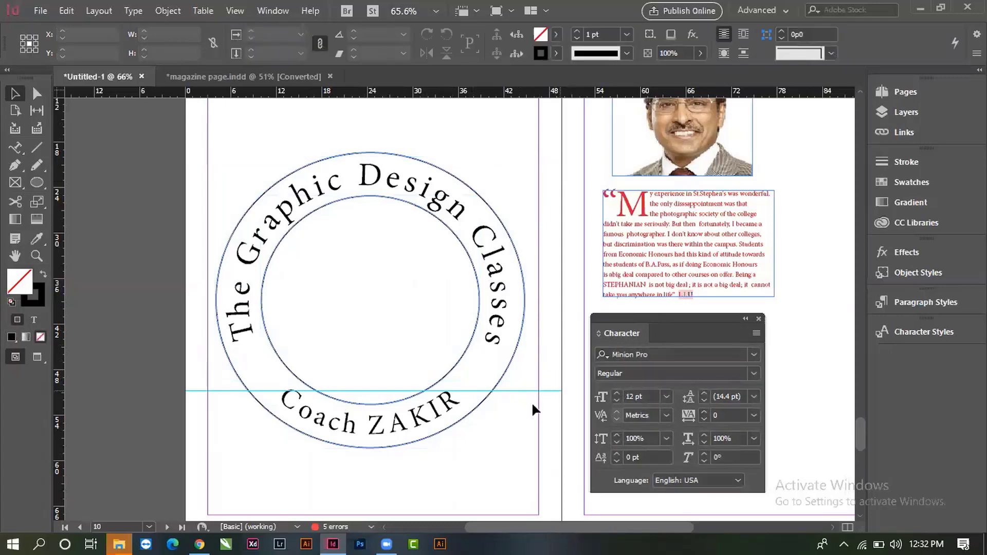
pyautogui.hotkey('ctrl', 'z')
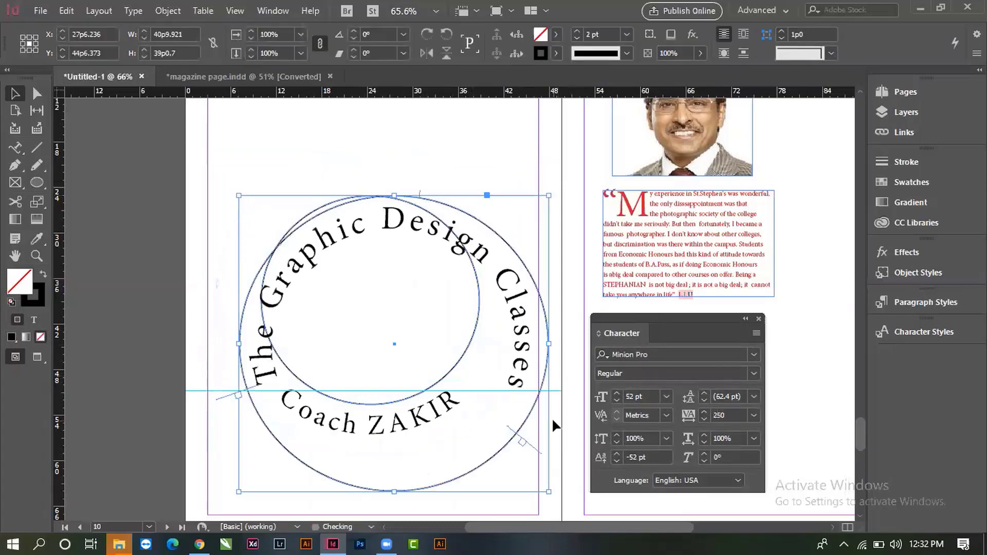
pyautogui.hotkey('ctrl', 'z')
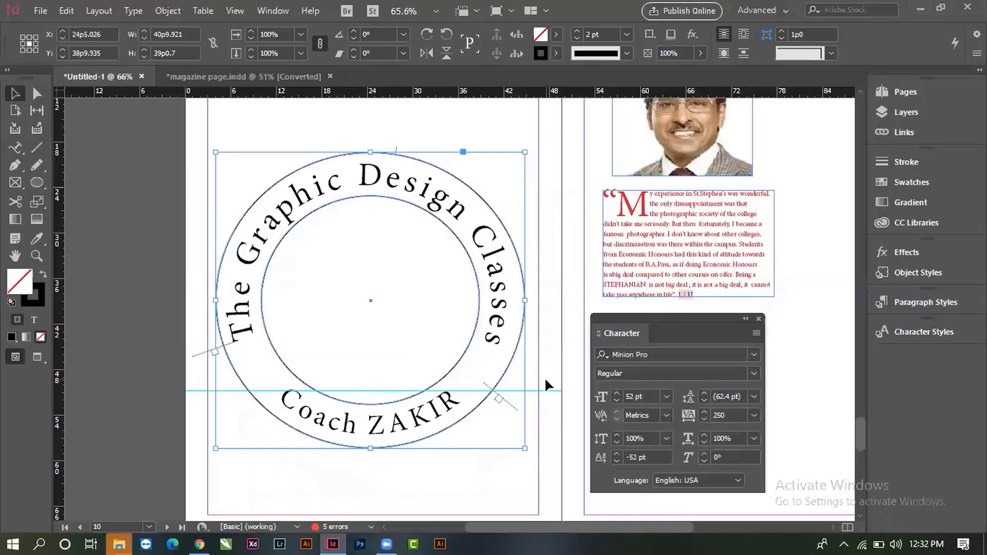
# - Delete the horizontal guide crossing the coach text
pyautogui.click(552, 391)
pyautogui.click(561, 410)
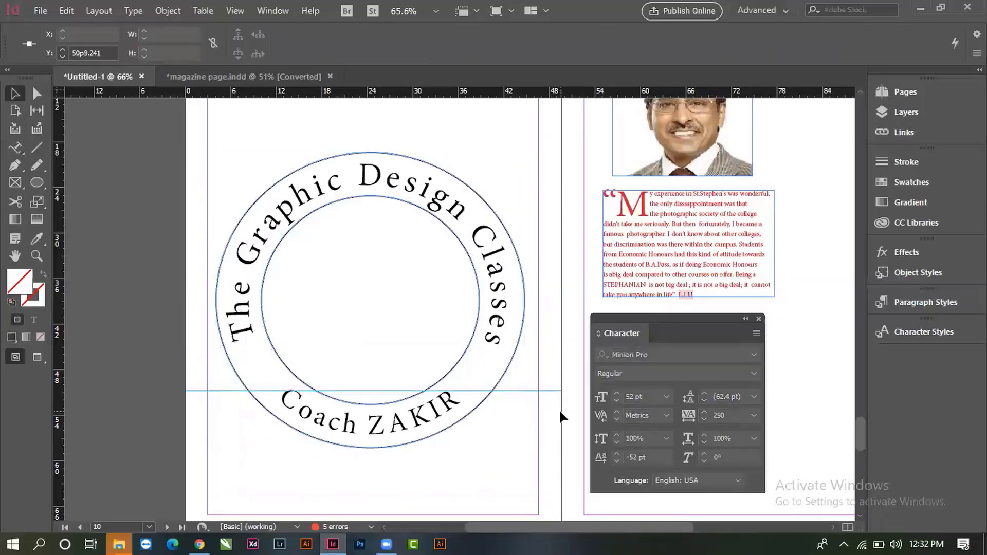
pyautogui.press('Delete')
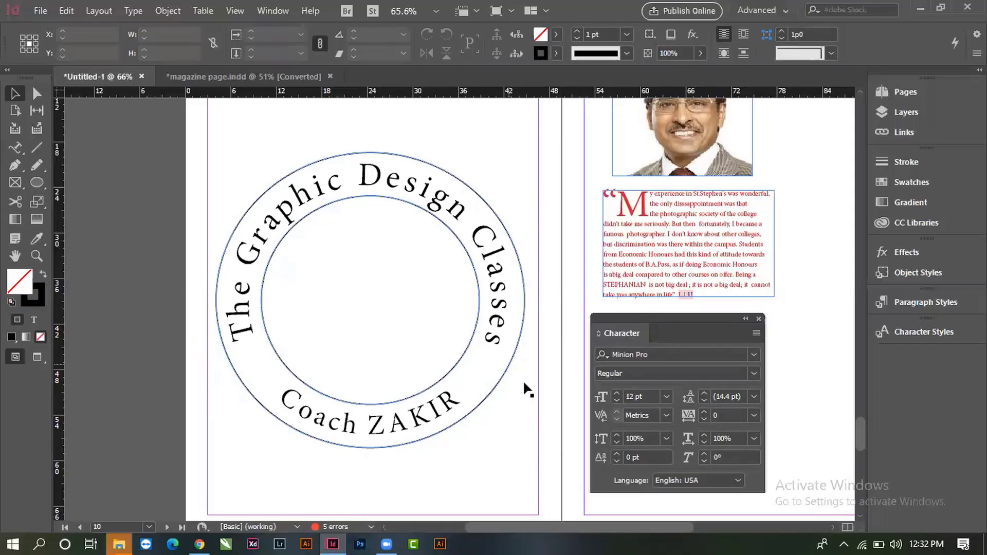
# - Group both circles together with their path texts, and deselect the group
pyautogui.moveTo(253, 121); pyautogui.dragTo(445, 459)
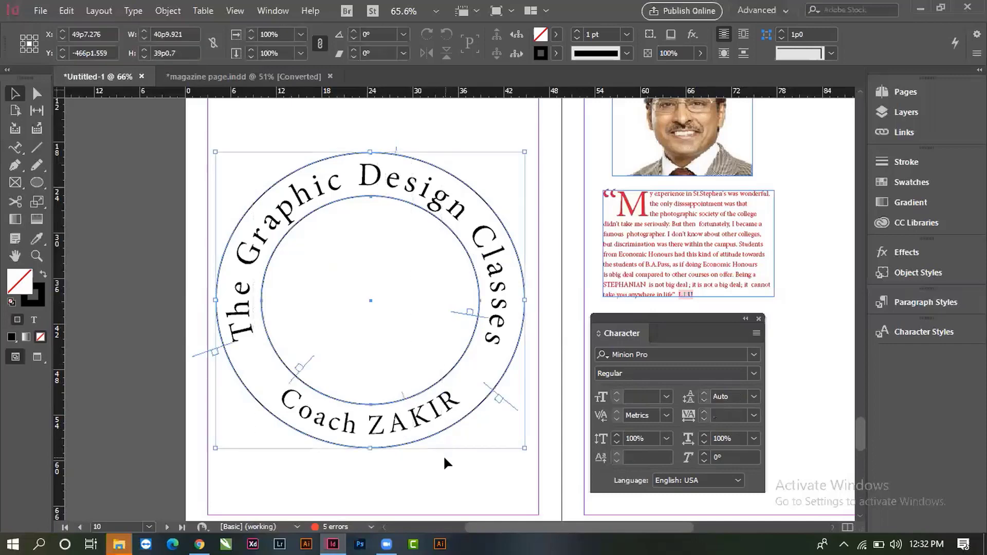
pyautogui.hotkey('ctrl', 'g')
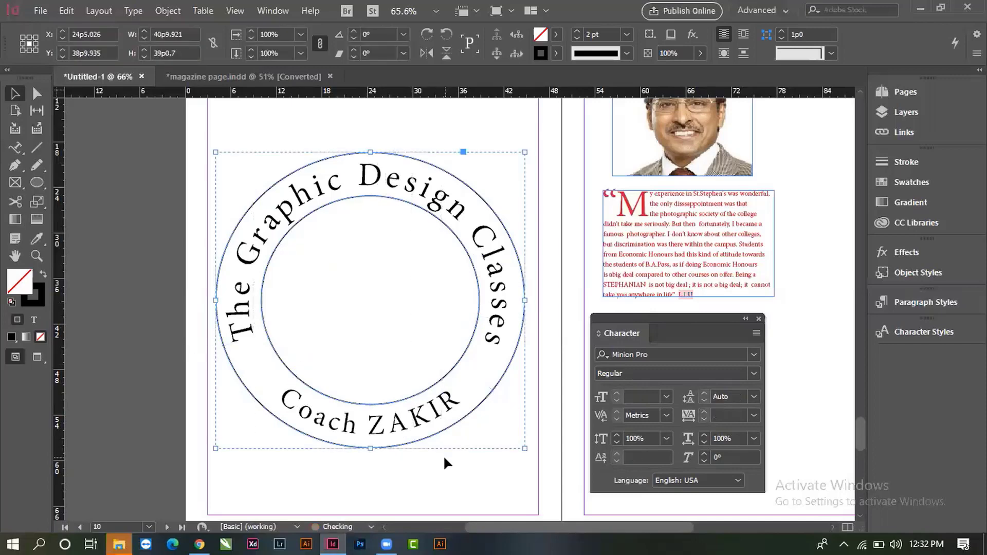
pyautogui.click(461, 491)
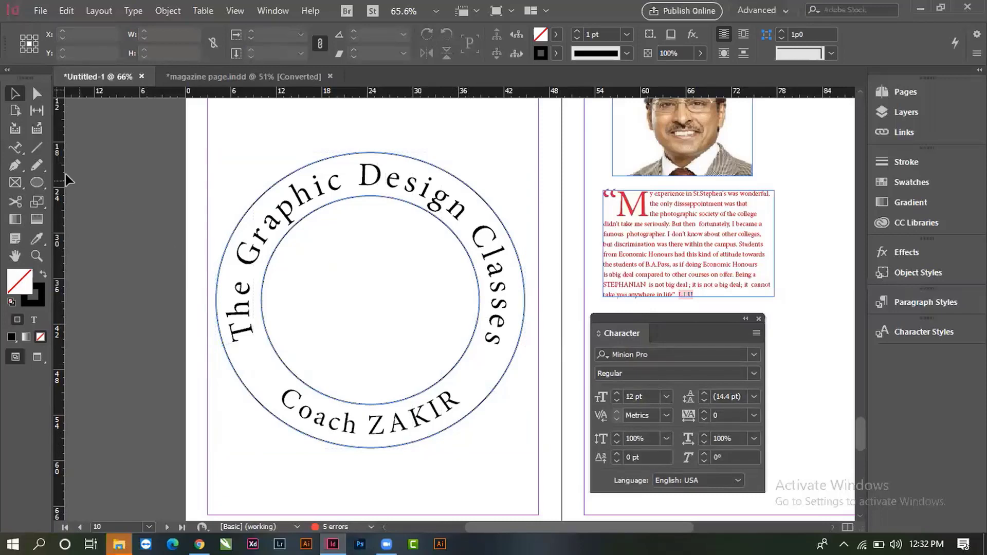
# - Reposition the grouped emblem so its centre sits at X 26p2.315 and Y 36p11.991
pyautogui.moveTo(41, 183); pyautogui.dragTo(78, 215)
pyautogui.click(15, 93)
pyautogui.click(363, 249)
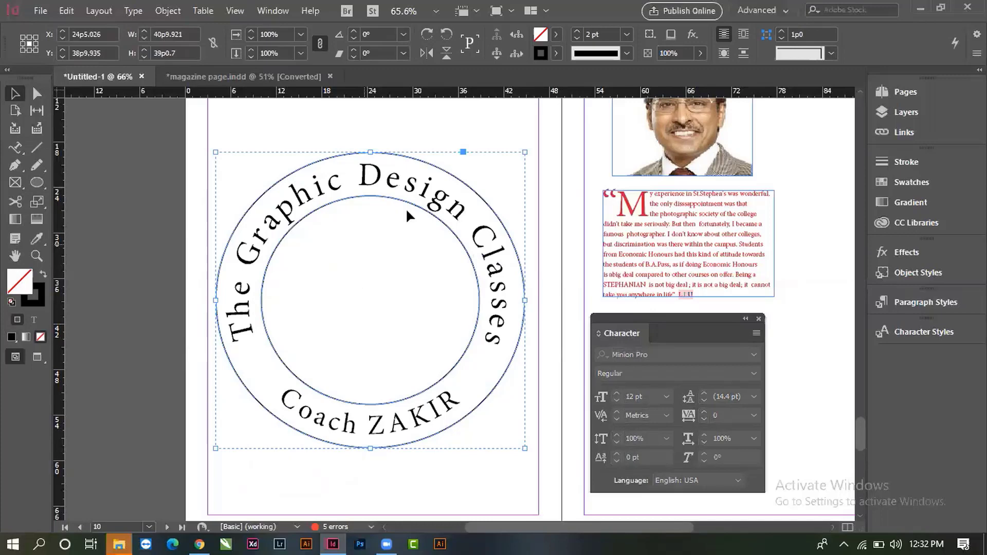
pyautogui.click(369, 256)
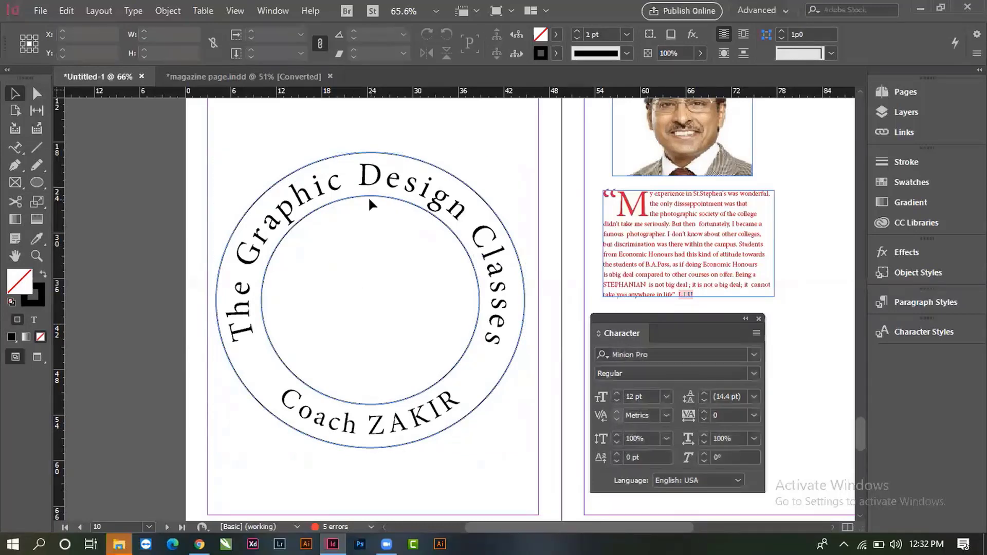
pyautogui.moveTo(368, 196); pyautogui.dragTo(378, 266)
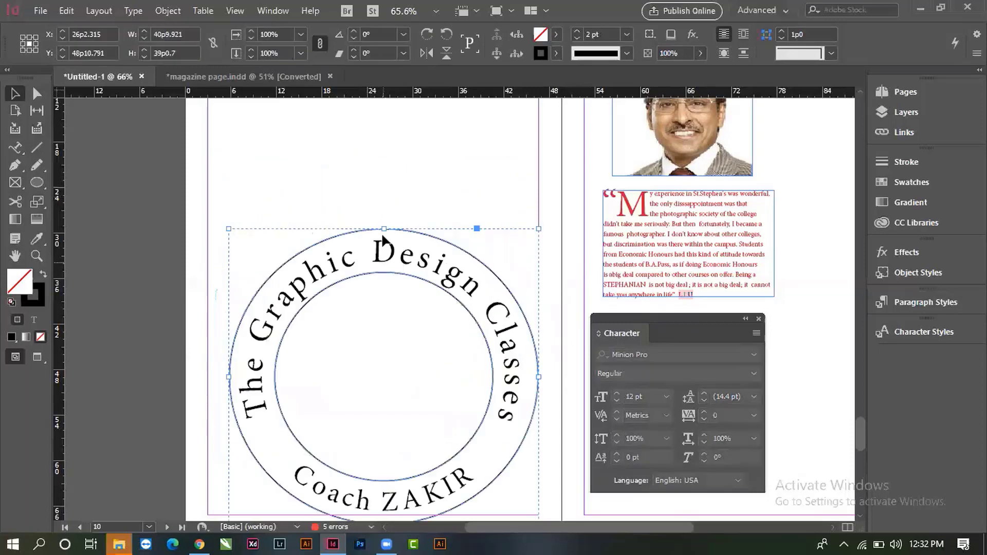
pyautogui.moveTo(396, 228); pyautogui.dragTo(397, 140)
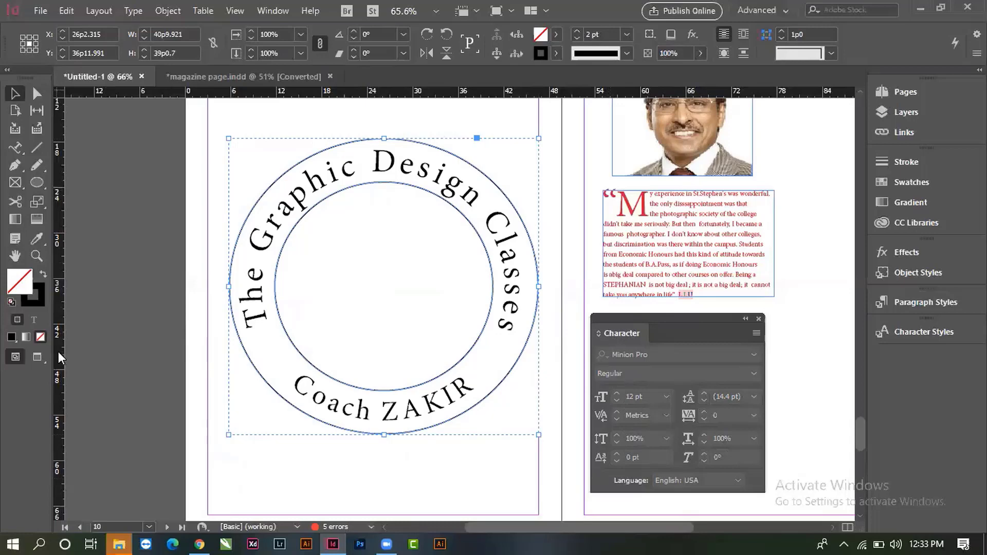
# - Place vertical and horizontal guides through the emblem's centre and draw a narrow upright ellipse, about 6p0 by 20p2, centred on their crossing
pyautogui.moveTo(57, 351); pyautogui.dragTo(383, 305)
pyautogui.moveTo(433, 96); pyautogui.dragTo(435, 287)
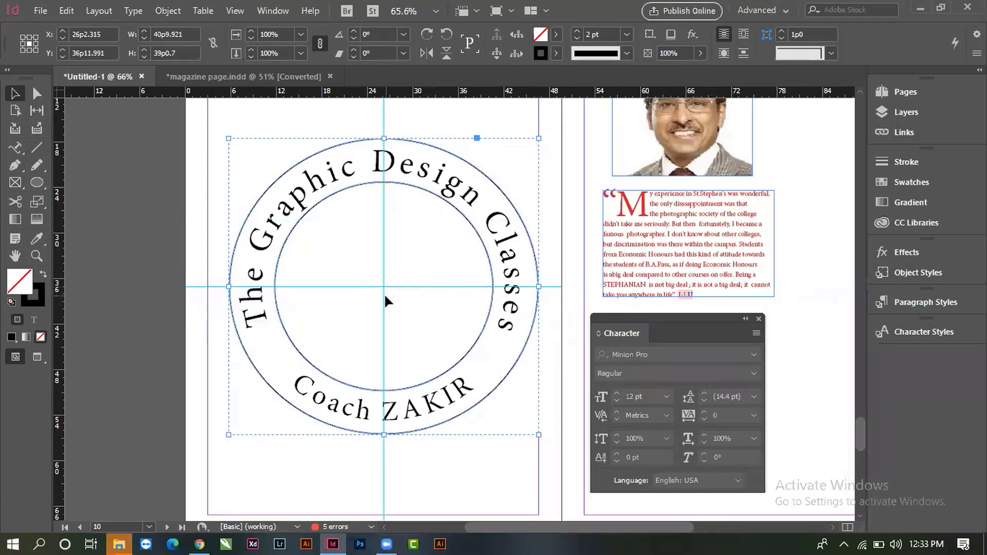
pyautogui.click(38, 183)
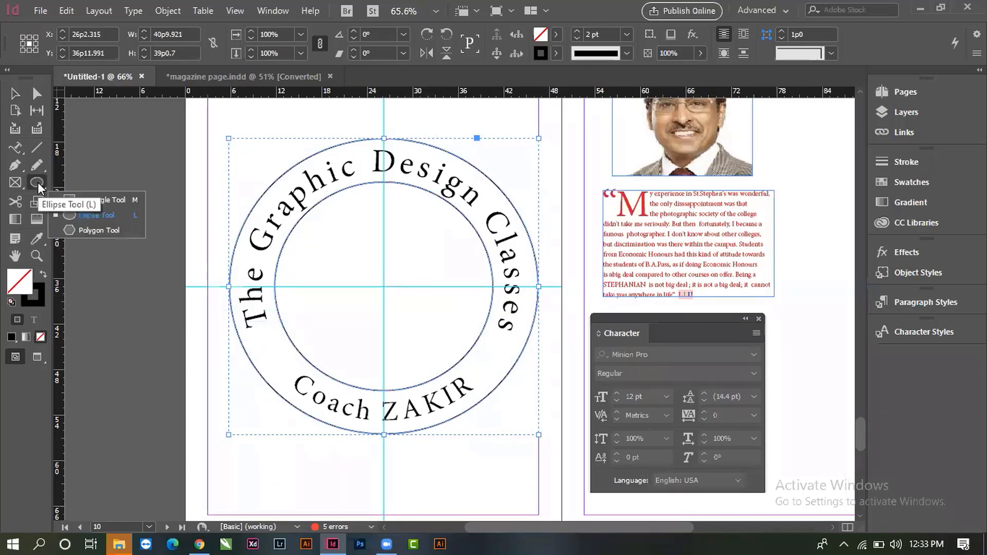
pyautogui.click(88, 217)
pyautogui.moveTo(335, 233); pyautogui.dragTo(379, 378)
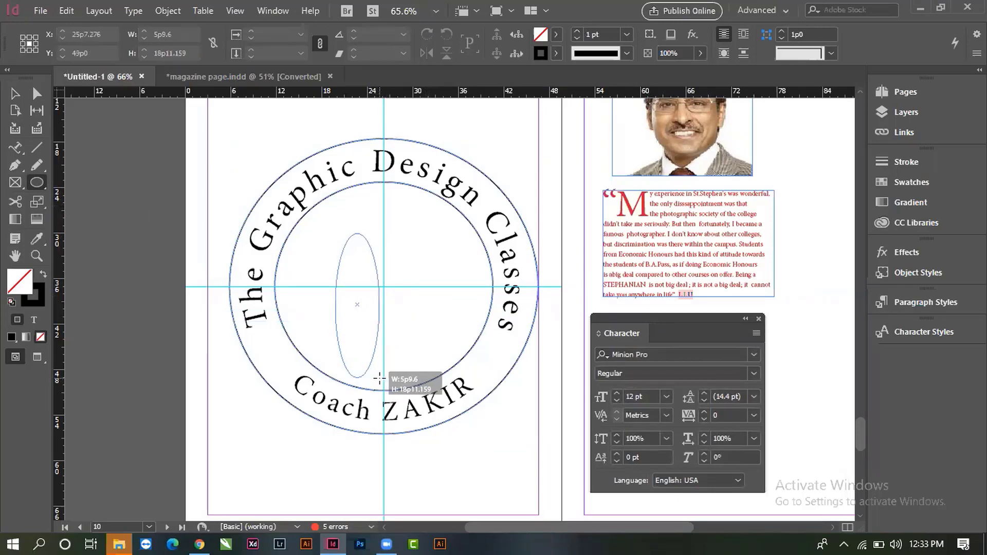
pyautogui.moveTo(379, 378)
pyautogui.mouseDown()
pyautogui.moveTo(405, 378)
pyautogui.moveTo(364, 379)
pyautogui.moveTo(373, 381)
pyautogui.mouseUp()
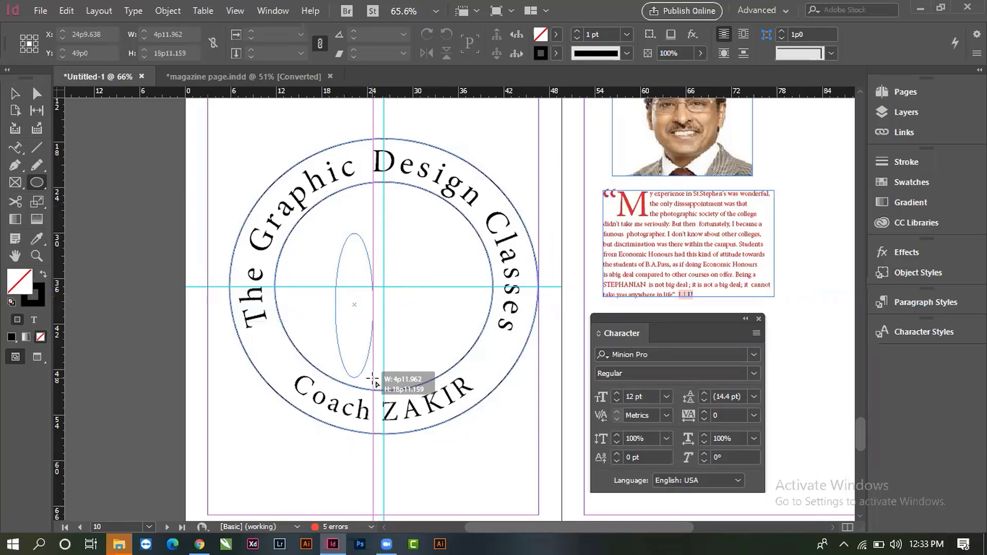
pyautogui.moveTo(373, 381)
pyautogui.mouseDown()
pyautogui.moveTo(321, 377)
pyautogui.moveTo(371, 374)
pyautogui.moveTo(403, 286)
pyautogui.moveTo(407, 337)
pyautogui.moveTo(388, 291)
pyautogui.moveTo(372, 285)
pyautogui.moveTo(384, 293)
pyautogui.moveTo(366, 398)
pyautogui.moveTo(369, 365)
pyautogui.moveTo(367, 375)
pyautogui.moveTo(389, 375)
pyautogui.moveTo(418, 366)
pyautogui.moveTo(430, 346)
pyautogui.moveTo(374, 369)
pyautogui.mouseUp()
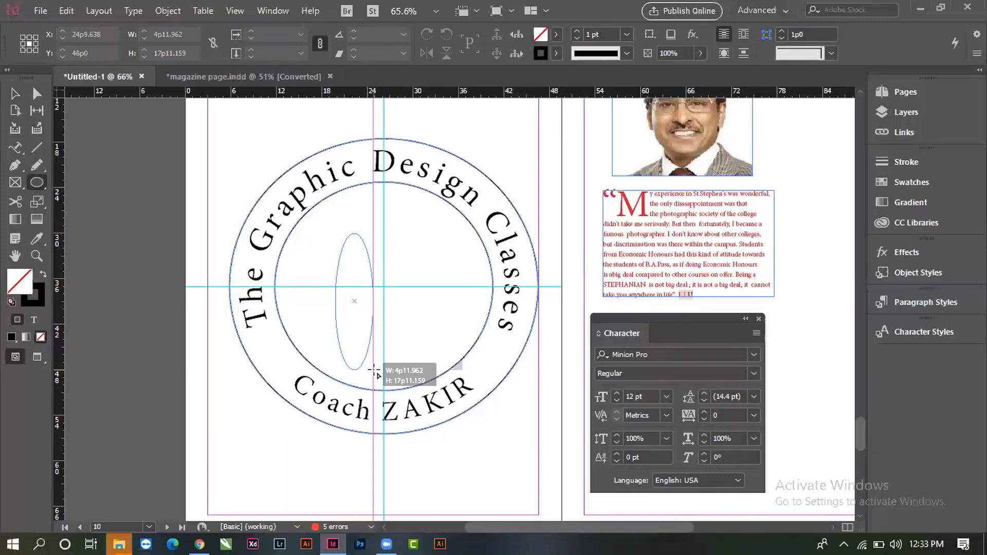
pyautogui.moveTo(374, 369)
pyautogui.mouseDown()
pyautogui.moveTo(414, 346)
pyautogui.moveTo(378, 406)
pyautogui.moveTo(395, 360)
pyautogui.moveTo(354, 348)
pyautogui.moveTo(321, 359)
pyautogui.moveTo(459, 453)
pyautogui.moveTo(453, 352)
pyautogui.moveTo(336, 320)
pyautogui.moveTo(380, 429)
pyautogui.moveTo(485, 386)
pyautogui.moveTo(408, 447)
pyautogui.moveTo(383, 376)
pyautogui.moveTo(365, 366)
pyautogui.moveTo(392, 352)
pyautogui.moveTo(403, 311)
pyautogui.moveTo(456, 404)
pyautogui.moveTo(447, 337)
pyautogui.moveTo(324, 347)
pyautogui.moveTo(348, 358)
pyautogui.moveTo(399, 347)
pyautogui.moveTo(406, 364)
pyautogui.mouseUp()
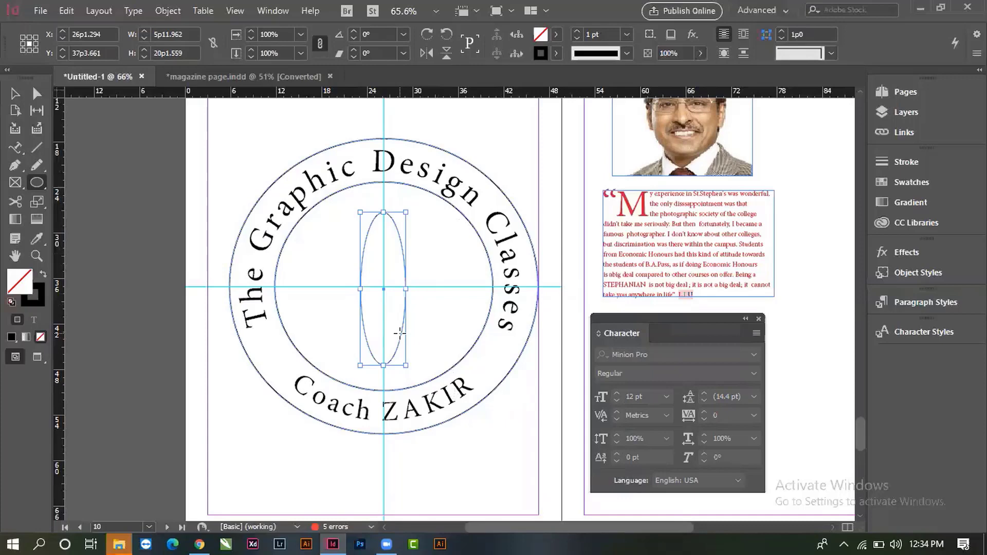
# - Rotate a copy of the ellipse by -28° around its centre with the Rotate tool, undoing the trial rotations of -47°
pyautogui.press('r')
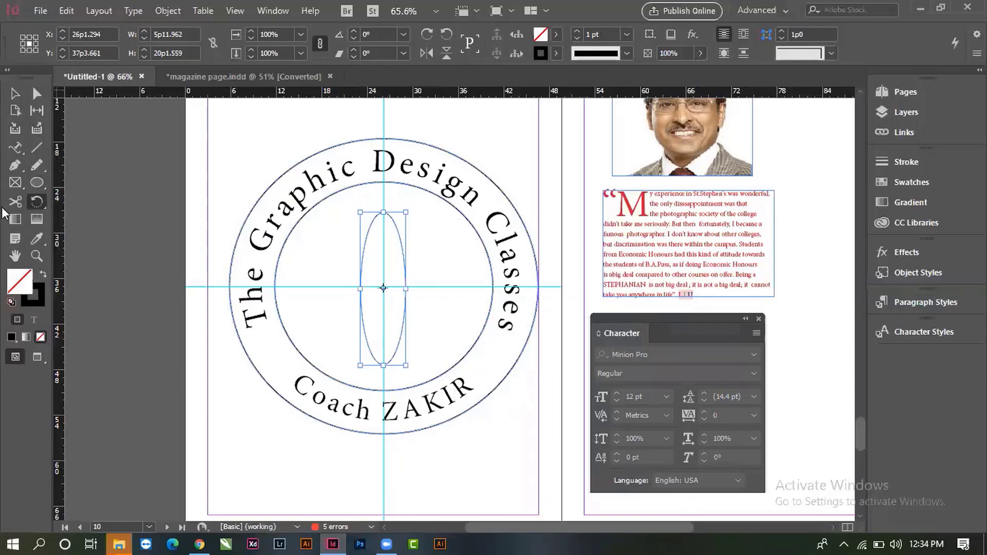
pyautogui.click(42, 204)
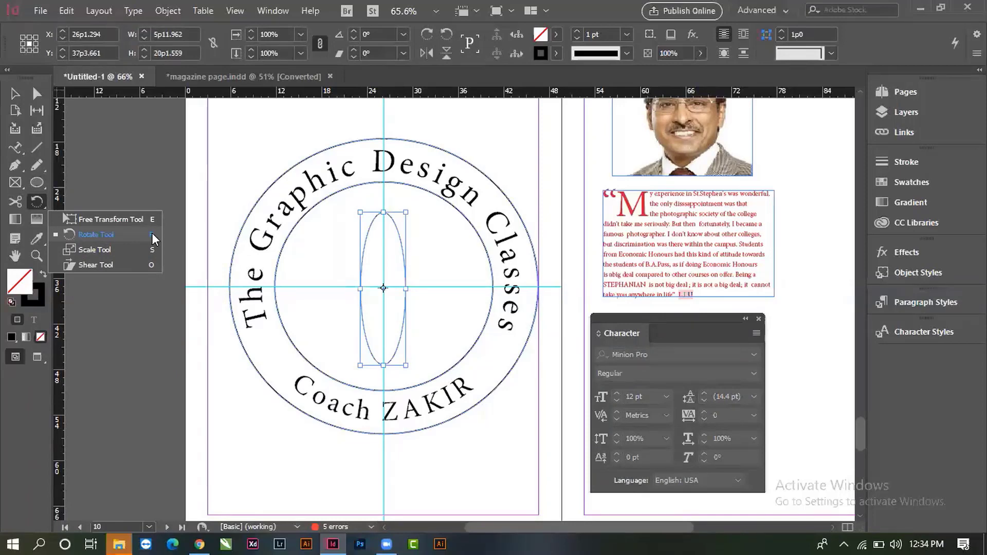
pyautogui.click(128, 235)
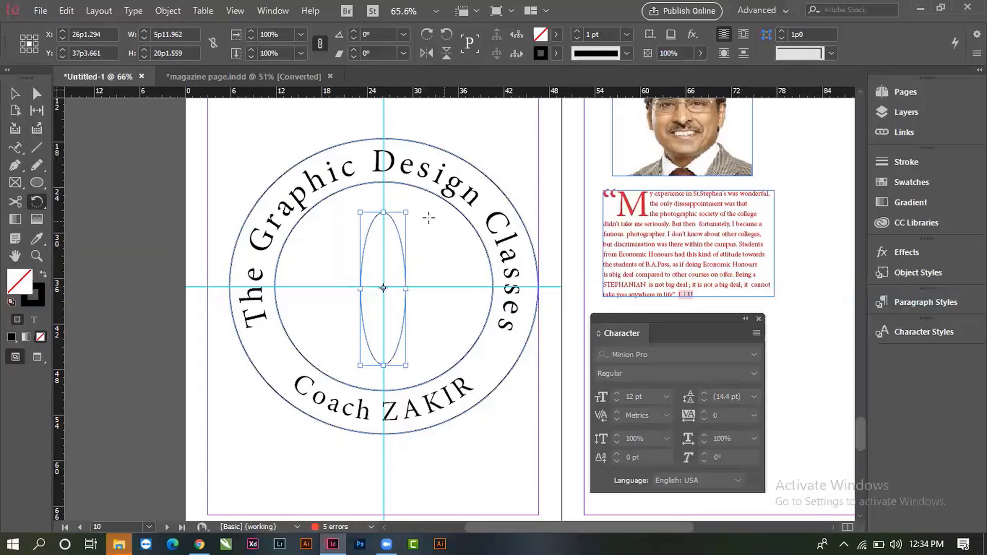
pyautogui.moveTo(436, 216); pyautogui.dragTo(460, 282)
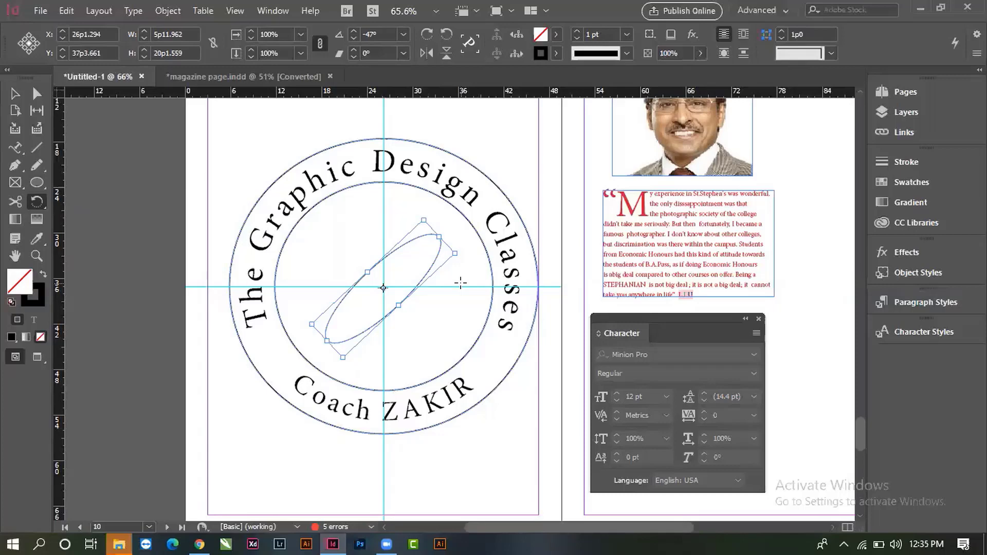
pyautogui.hotkey('ctrl', 'z')
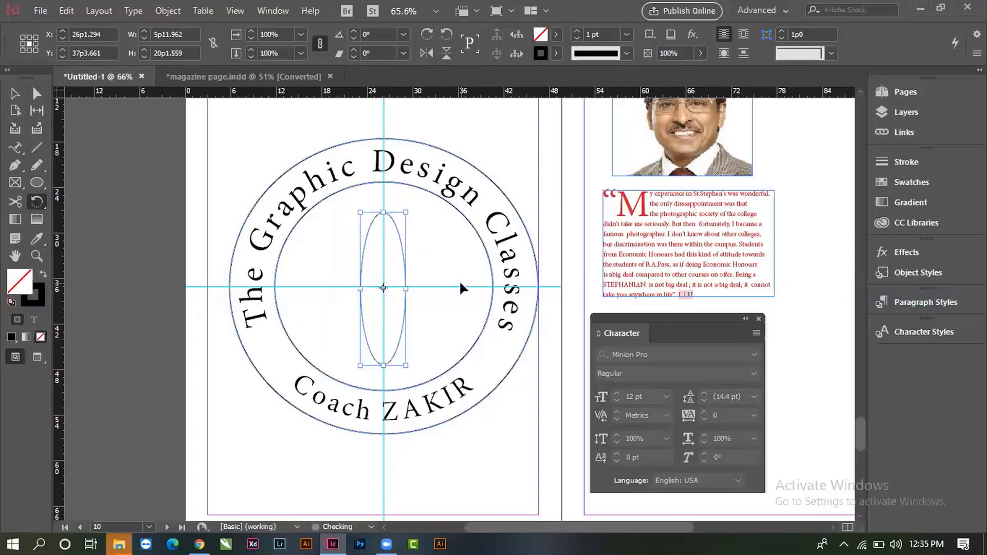
pyautogui.moveTo(423, 225); pyautogui.dragTo(459, 277)
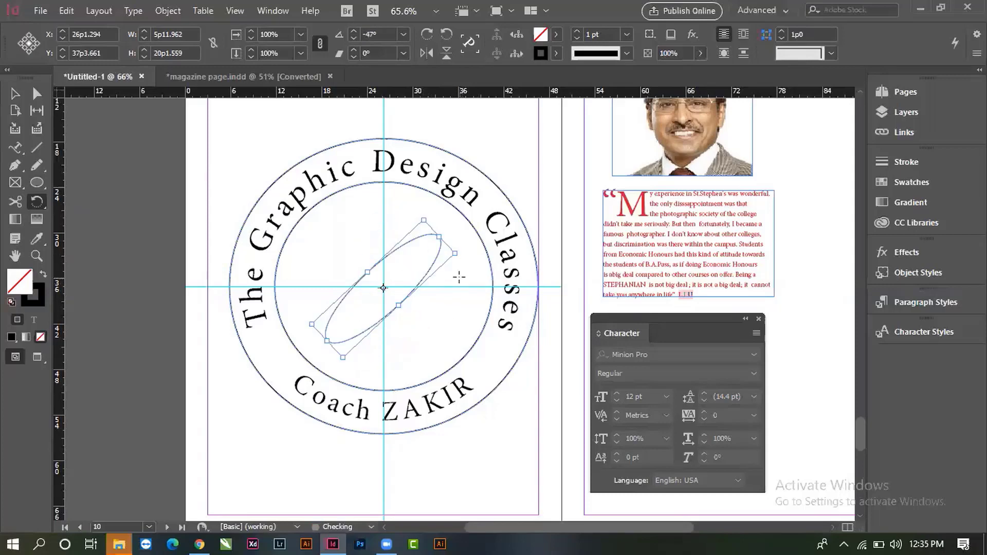
pyautogui.hotkey('ctrl', 'z')
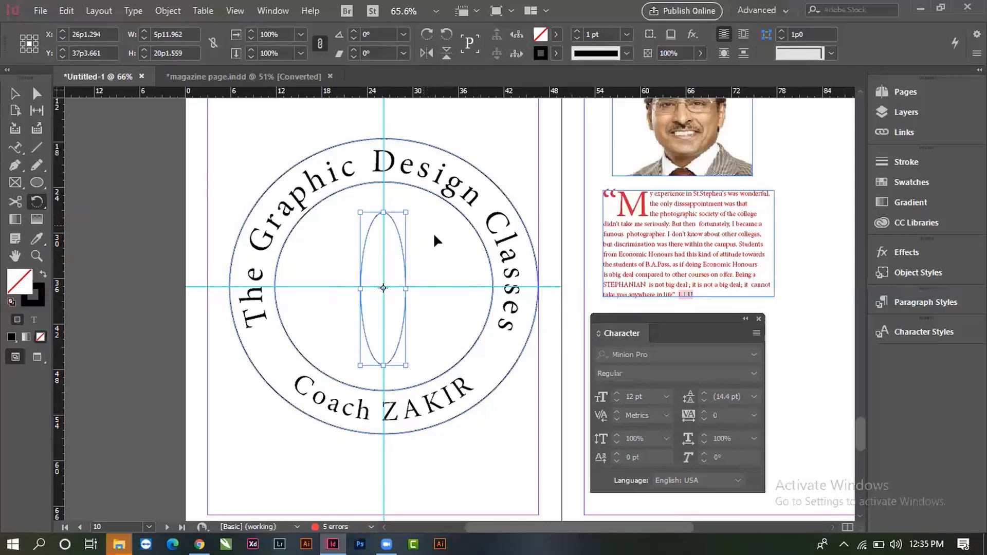
pyautogui.moveTo(434, 233); pyautogui.dragTo(456, 251)
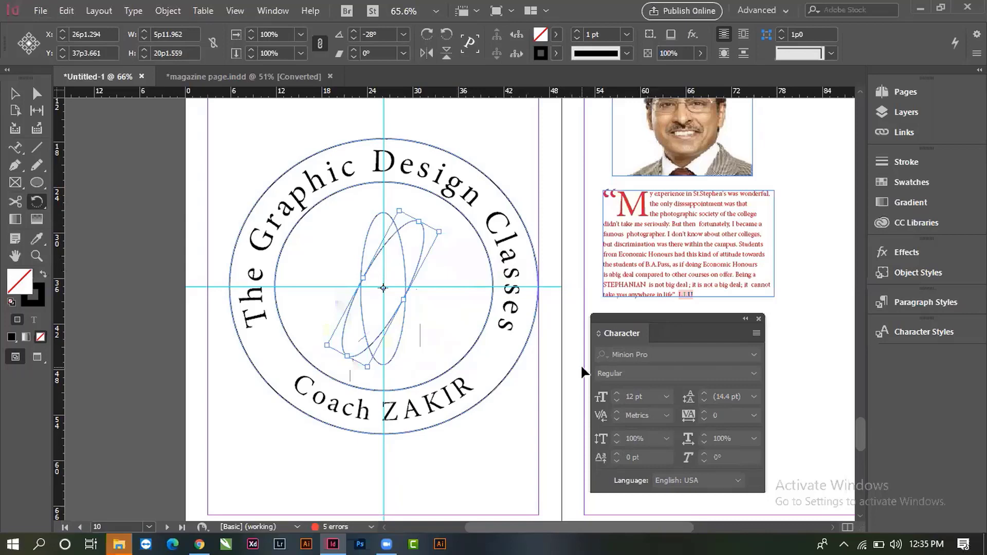
# - Repeat the -28° rotated ellipse copy five more times around the emblem's centre and deselect it
pyautogui.hotkey('ctrl', 'alt', '3')
pyautogui.hotkey('ctrl', 'alt', '3')
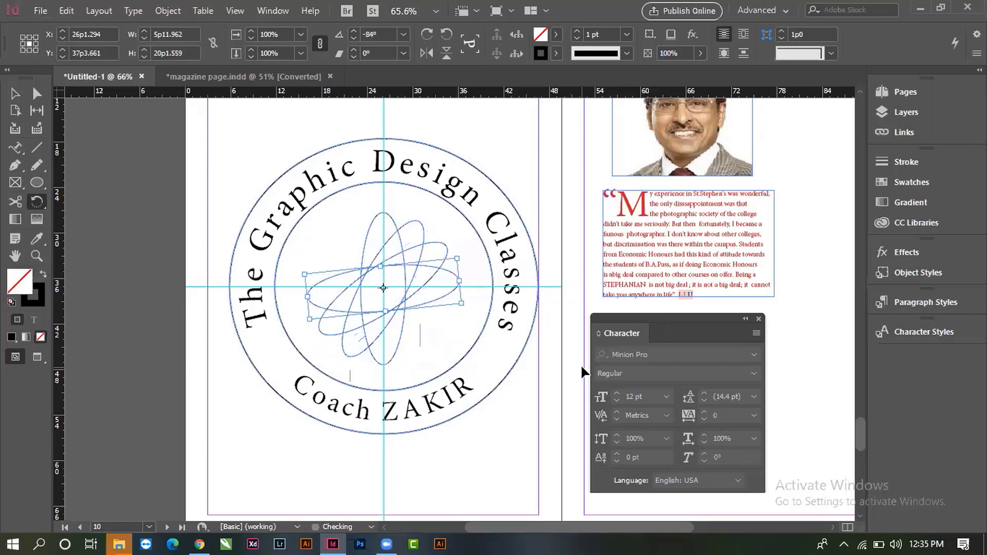
pyautogui.hotkey('ctrl', 'alt', '3')
pyautogui.hotkey('ctrl', 'alt', '3')
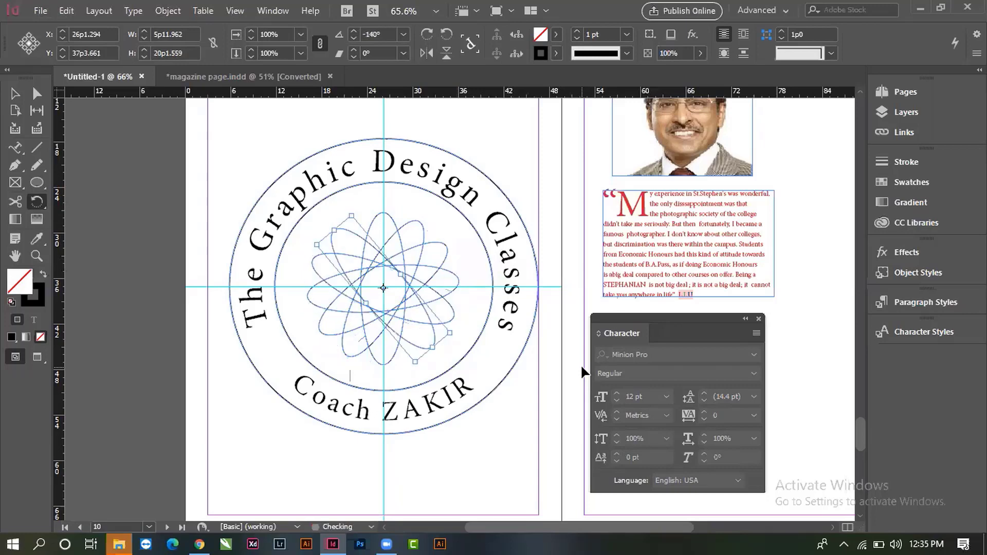
pyautogui.hotkey('ctrl', 'alt', '3')
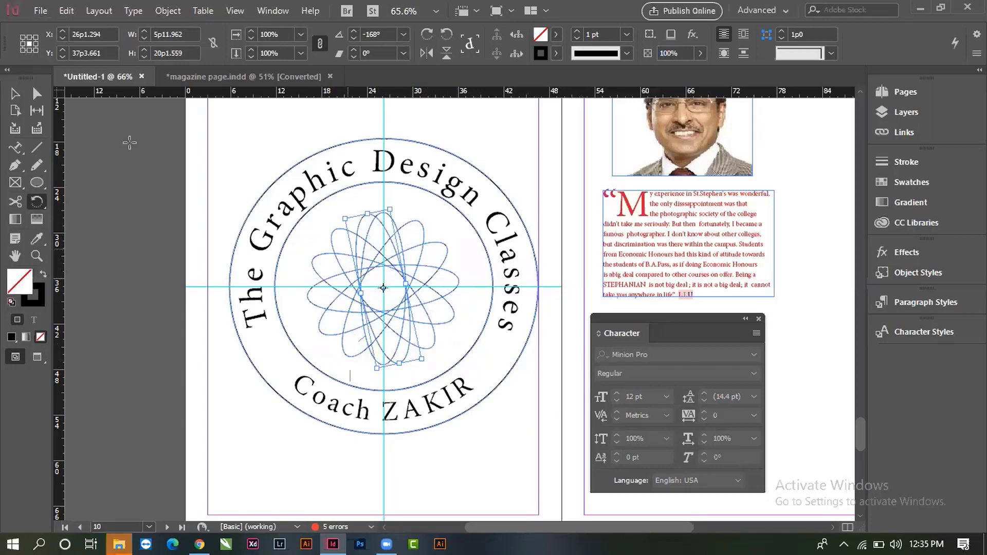
pyautogui.press('v')
pyautogui.click(89, 184)
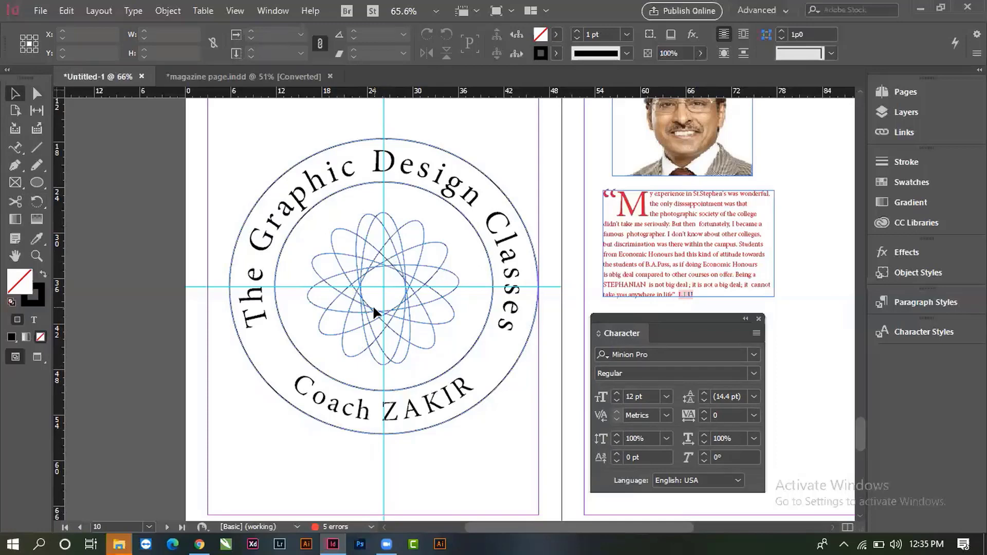
# - Undo all the rotated ellipse copies back to the single upright ellipse at the emblem's centre
pyautogui.hotkey('ctrl', 'z')
pyautogui.hotkey('ctrl', 'z')
pyautogui.hotkey('ctrl', 'z')
pyautogui.hotkey('ctrl', 'z')
pyautogui.hotkey('ctrl', 'z')
pyautogui.hotkey('ctrl', 'z')
pyautogui.hotkey('ctrl', 'z')
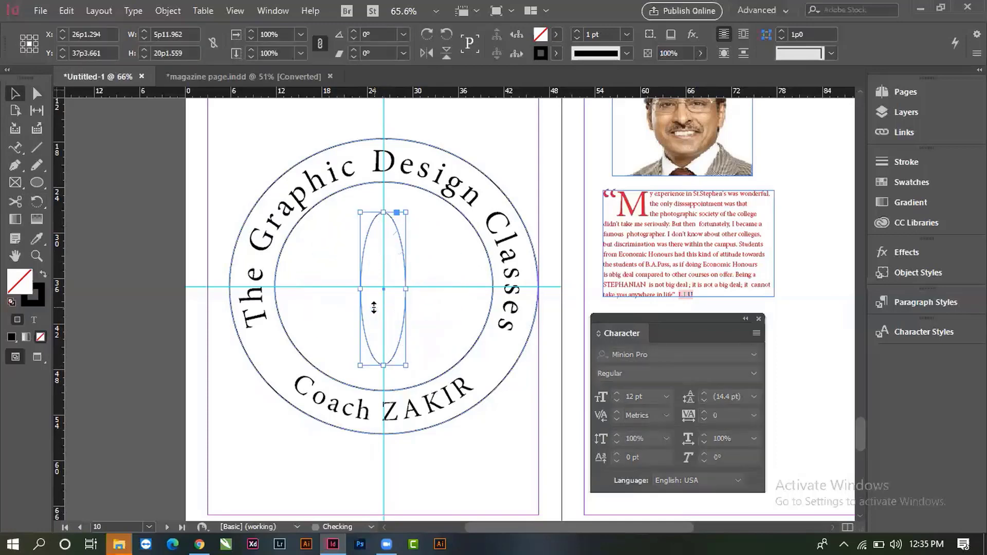
pyautogui.hotkey('ctrl', 'z')
pyautogui.hotkey('ctrl', 'shift', 'z')
# - Rotate a copy of the upright ellipse by 30° around its centre with the Rotate tool
pyautogui.press('r')
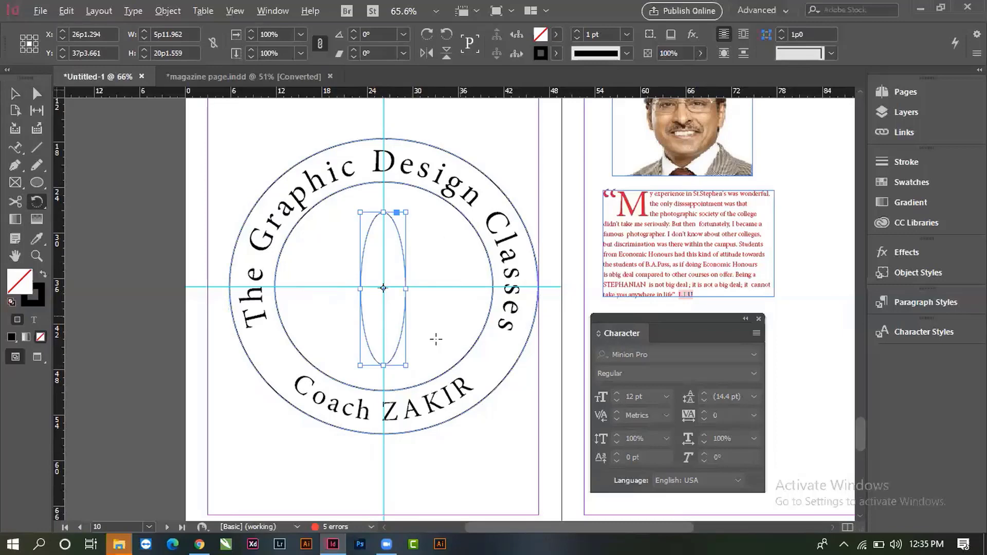
pyautogui.keyDown('alt'); pyautogui.click(383, 288); pyautogui.keyUp('alt')
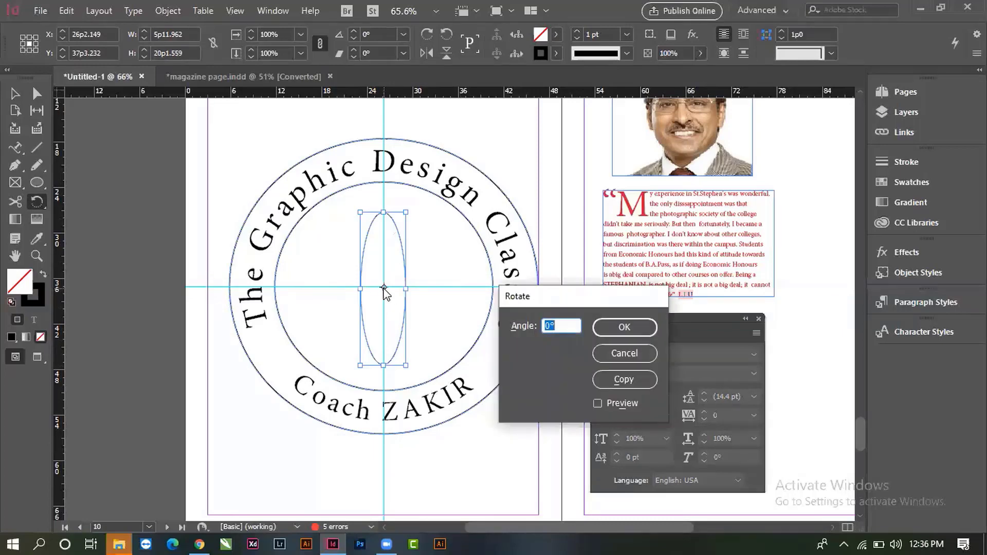
pyautogui.moveTo(576, 288); pyautogui.dragTo(577, 165)
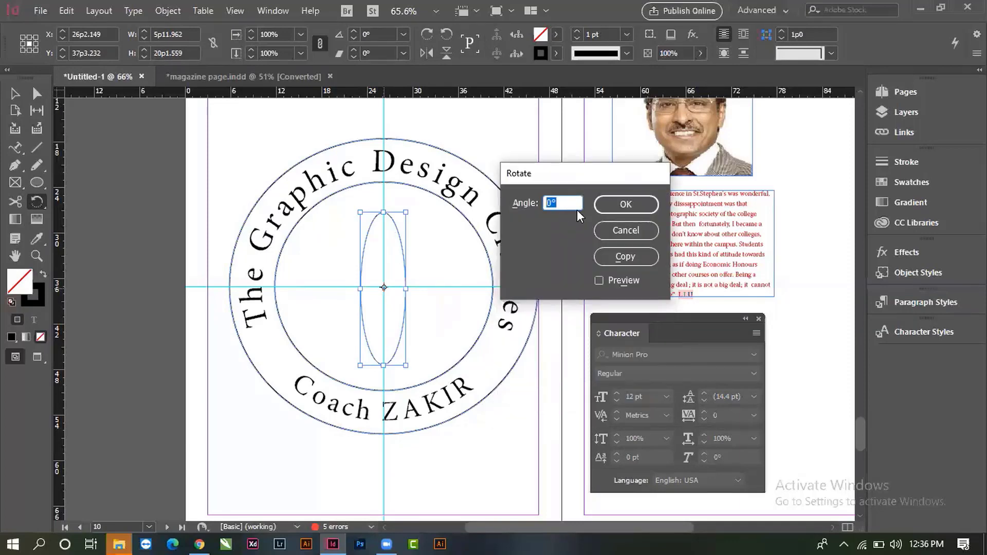
pyautogui.click(563, 202)
pyautogui.doubleClick(563, 202)
pyautogui.write('30')
pyautogui.click(636, 259)
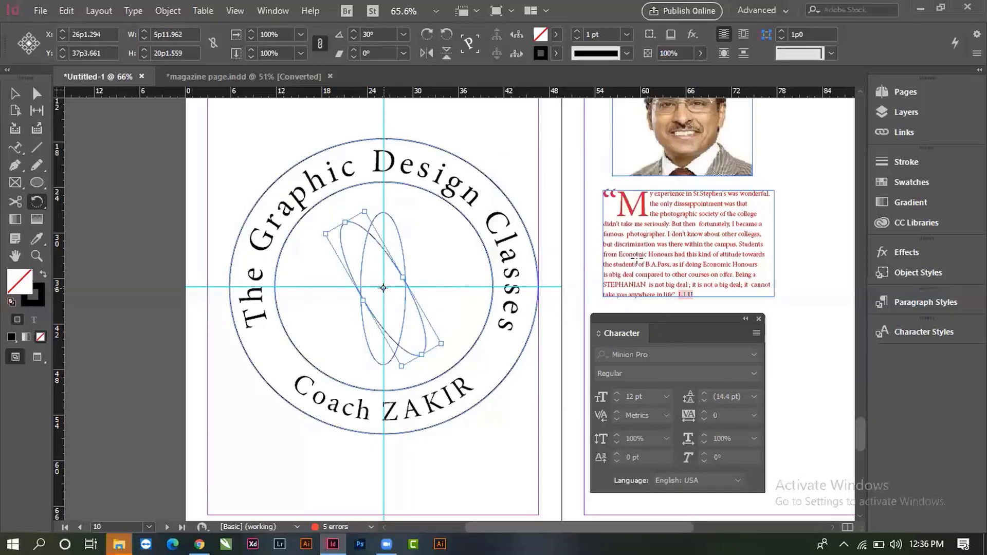
# - Repeat the 30° rotated copy four more times to complete the ring of ellipses, and deselect it
pyautogui.hotkey('ctrl', 'alt', '3')
pyautogui.hotkey('ctrl', 'alt', '3')
pyautogui.hotkey('ctrl', 'alt', '3')
pyautogui.hotkey('ctrl', 'alt', '3')
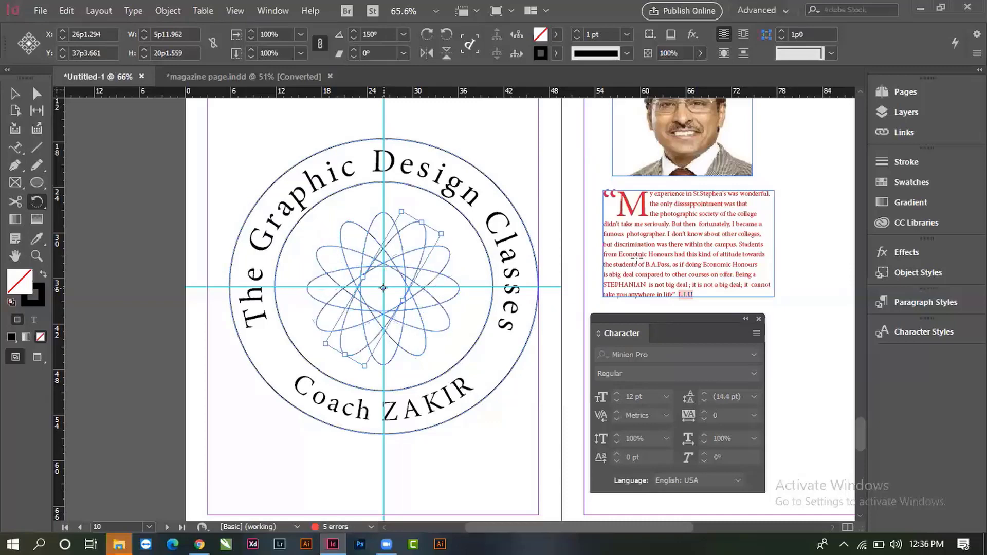
pyautogui.click(15, 93)
pyautogui.click(142, 203)
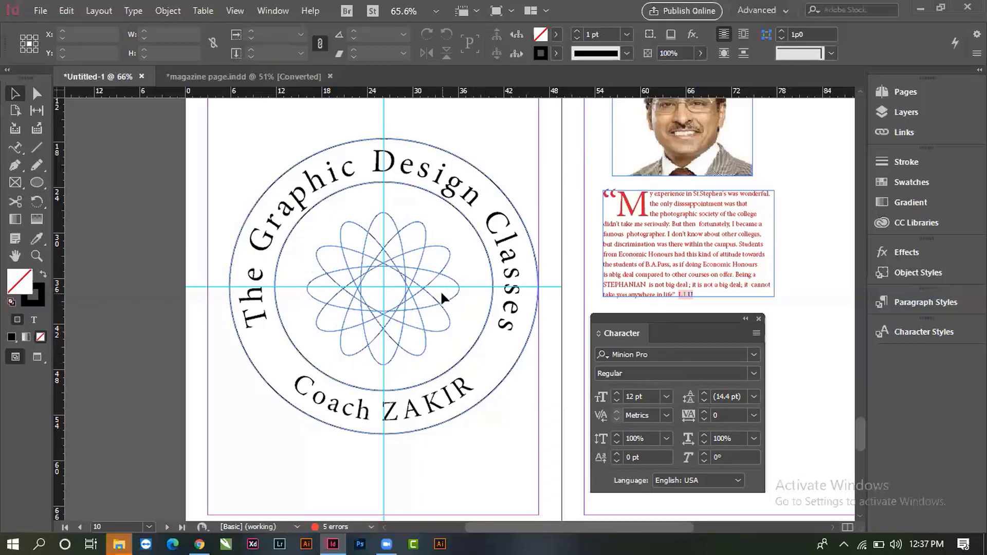
# - Delete the vertical and horizontal guides that cross the emblem's centre
pyautogui.moveTo(348, 462); pyautogui.dragTo(446, 498)
pyautogui.click(453, 496)
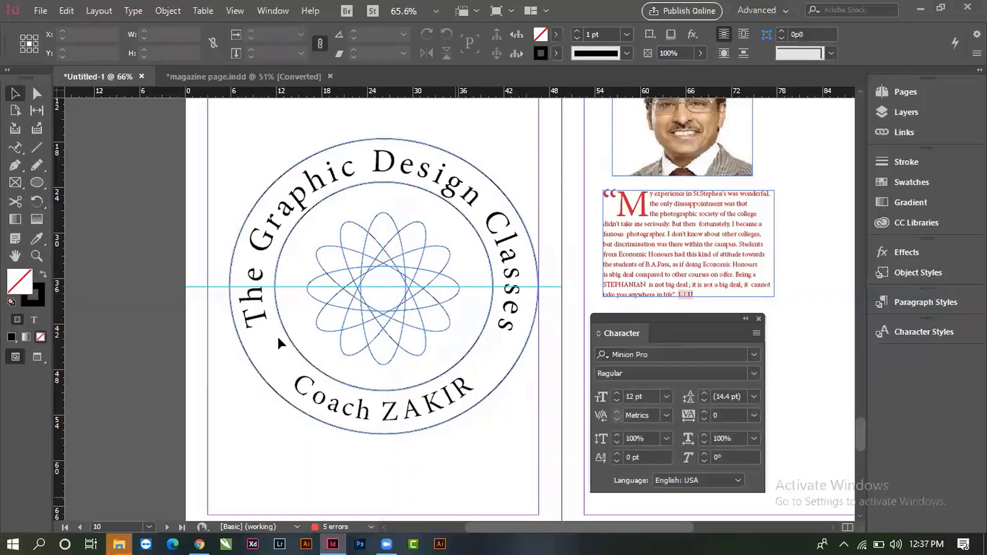
pyautogui.hotkey('ctrl', 'alt', 'g')
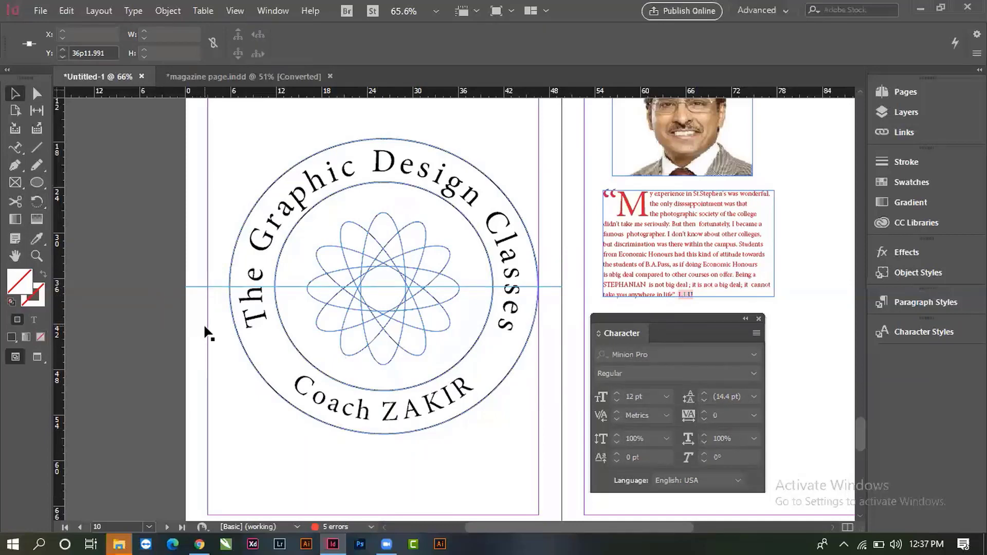
pyautogui.press('Delete')
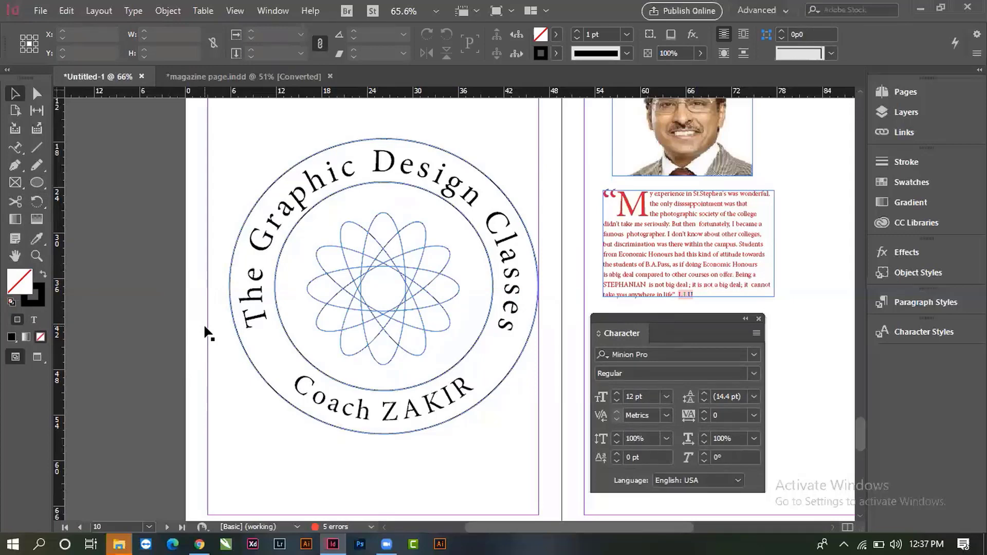
# - Select all the rotated ellipses and scale them up proportionally from their centre to about 23p6 wide and high, then deselect them
pyautogui.moveTo(307, 236); pyautogui.dragTo(468, 344)
pyautogui.press('r')
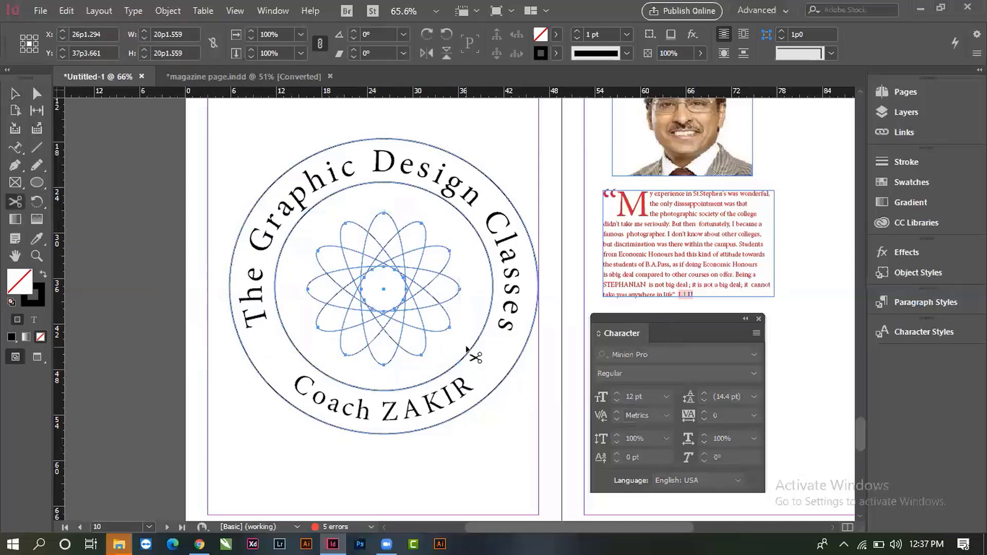
pyautogui.press('s')
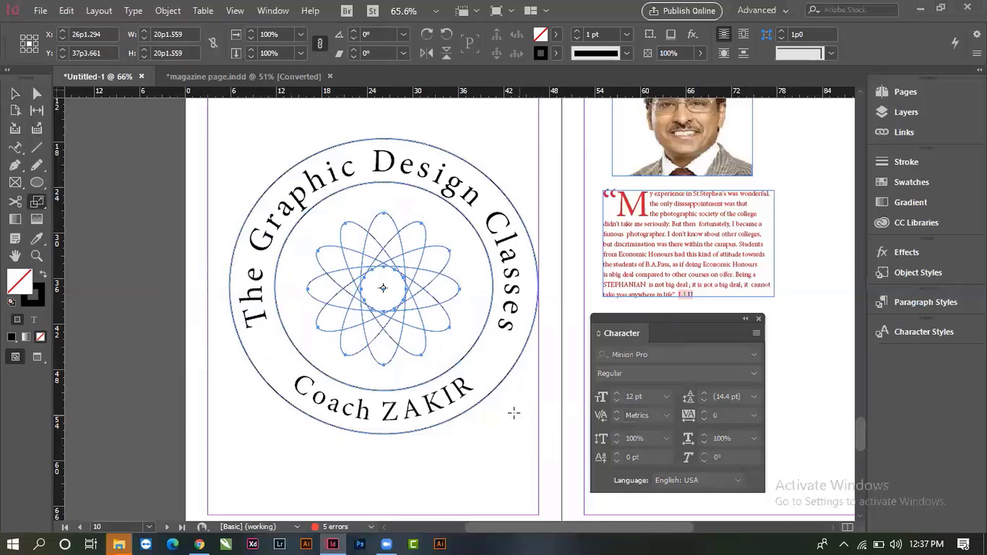
pyautogui.moveTo(520, 409); pyautogui.dragTo(538, 436)
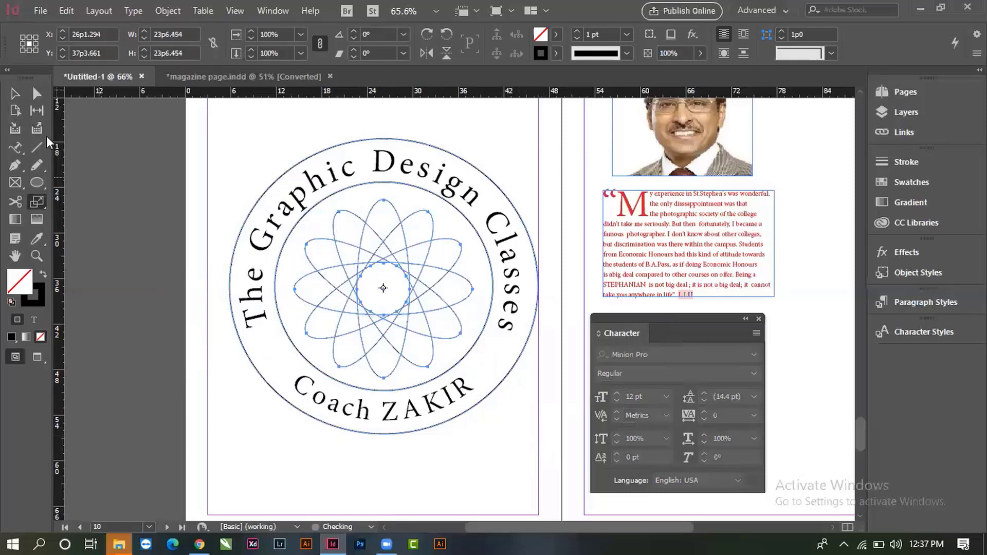
pyautogui.click(15, 93)
pyautogui.click(635, 305)
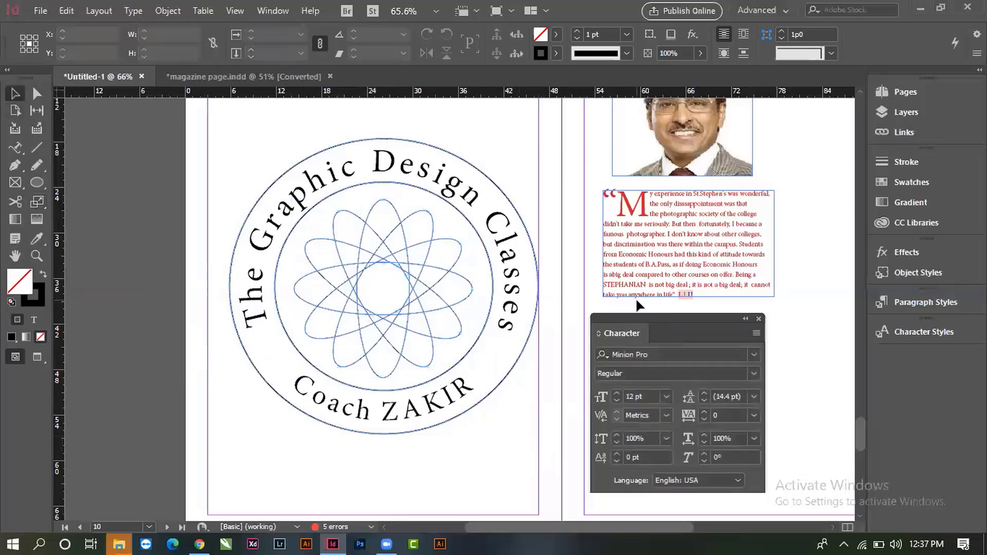
# - Switch the page to preview display and select the whole emblem together with its ellipse motif
pyautogui.press('w')
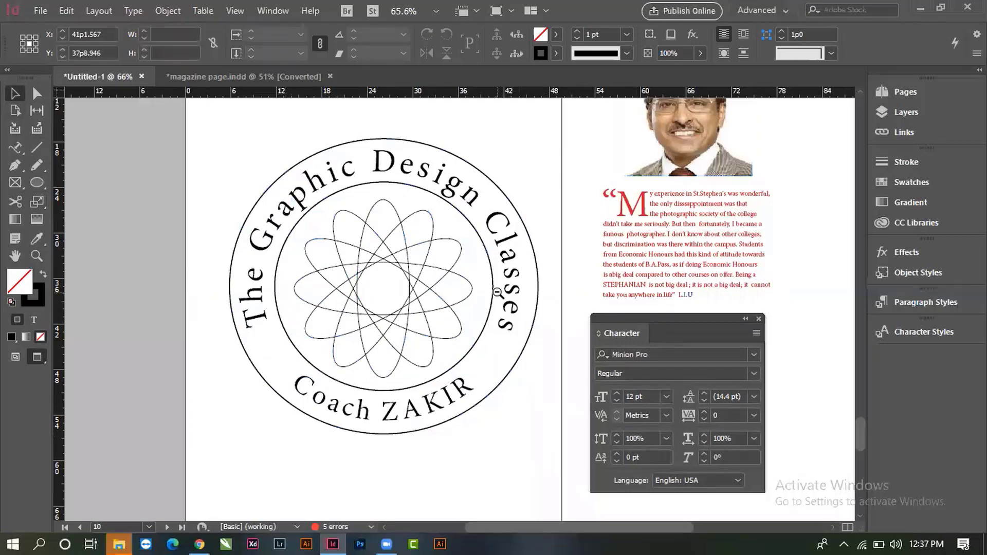
pyautogui.keyDown('ctrl'); pyautogui.keyDown('alt'); pyautogui.click(498, 293); pyautogui.keyUp('alt'); pyautogui.keyUp('ctrl')
pyautogui.keyDown('ctrl'); pyautogui.keyDown('alt'); pyautogui.click(498, 293); pyautogui.keyUp('alt'); pyautogui.keyUp('ctrl')
pyautogui.scroll(-2, 496, 401)
pyautogui.moveTo(260, 211); pyautogui.dragTo(591, 395)
pyautogui.moveTo(506, 354); pyautogui.dragTo(489, 370)
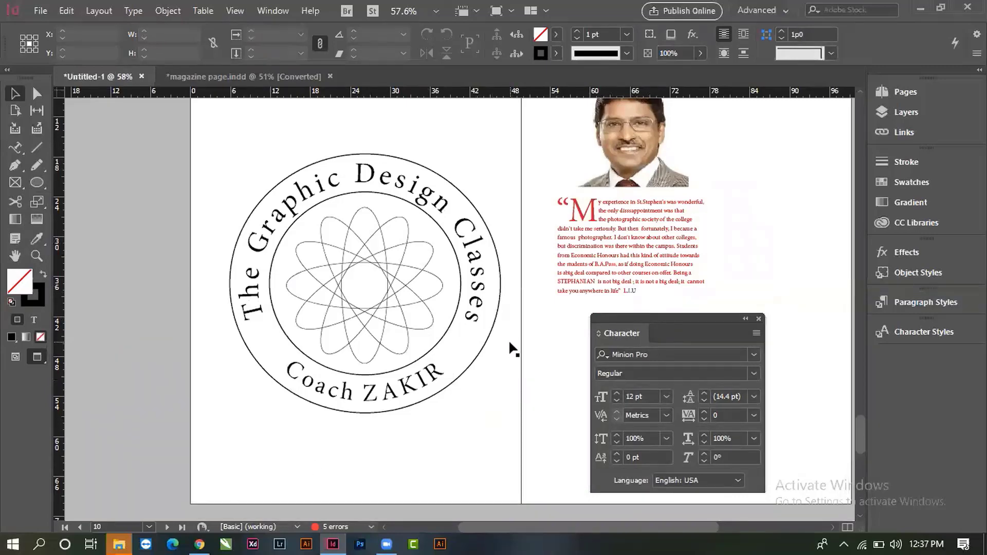
pyautogui.moveTo(205, 132); pyautogui.dragTo(514, 440)
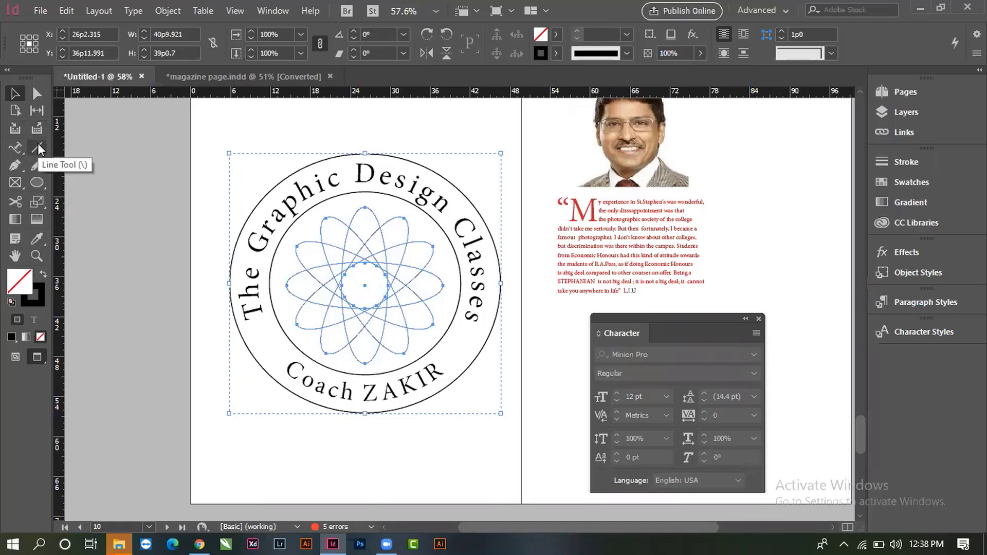
pyautogui.click(15, 149)
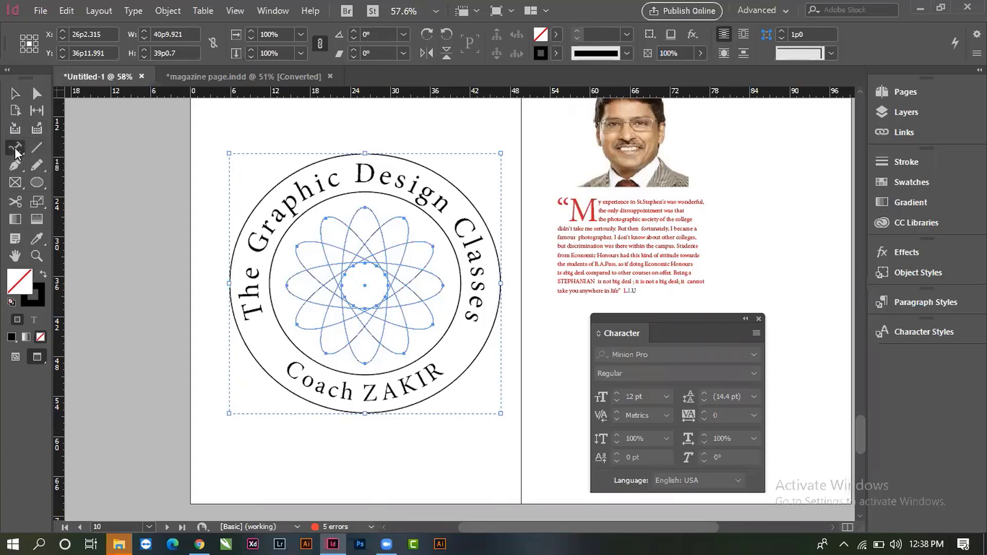
pyautogui.click(15, 148)
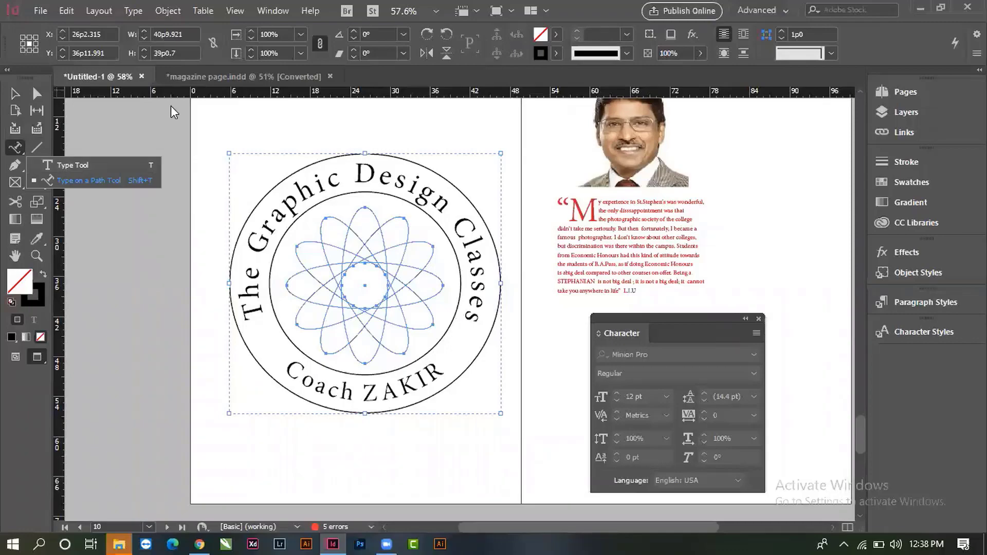
pyautogui.click(23, 97)
# - On the spread with the shaped text, undo the last moves of the silhouette and circle text frames
pyautogui.moveTo(434, 282); pyautogui.dragTo(320, 437)
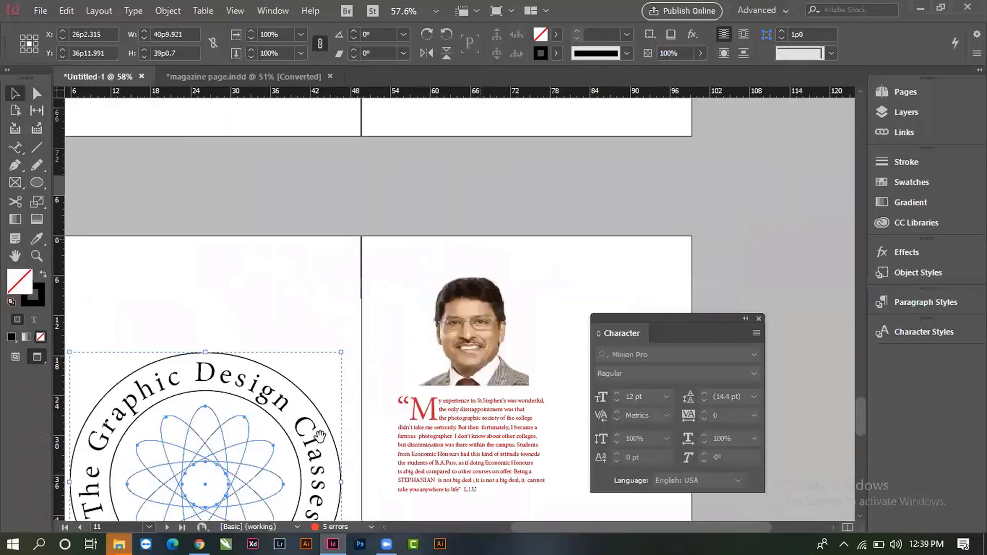
pyautogui.scroll(3, 383, 323)
pyautogui.scroll(3, 384, 323)
pyautogui.scroll(-1, 434, 343)
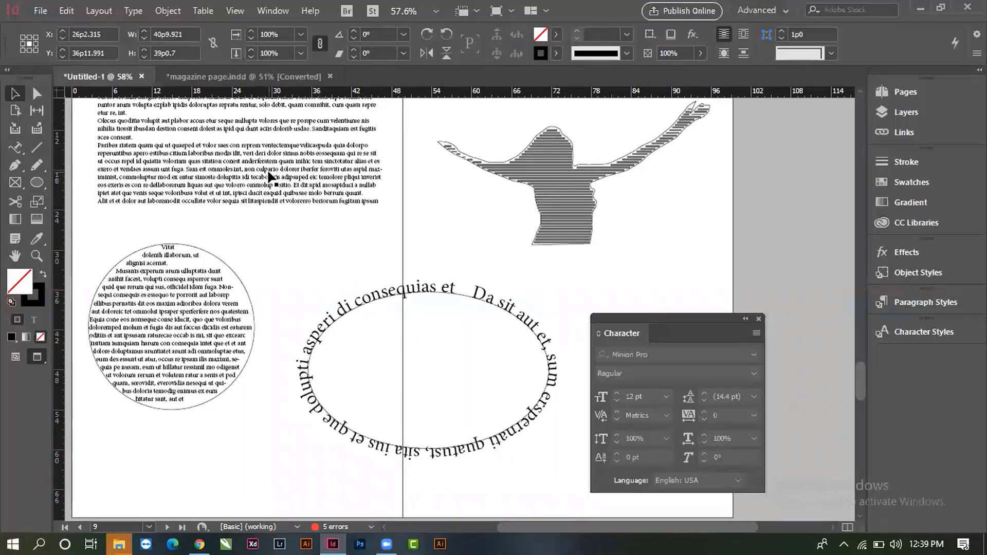
pyautogui.click(537, 212)
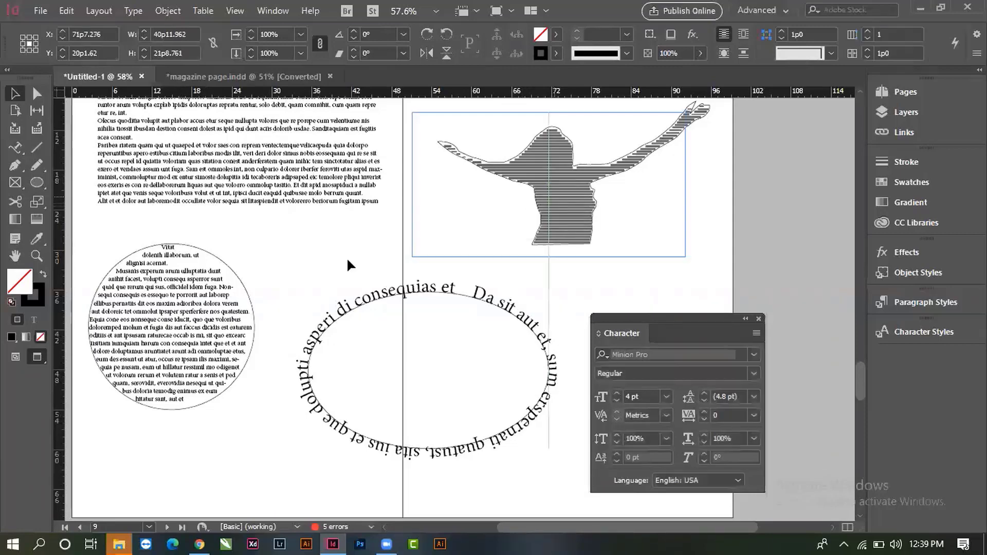
pyautogui.hotkey('ctrl', 'z')
pyautogui.hotkey('ctrl', 'z')
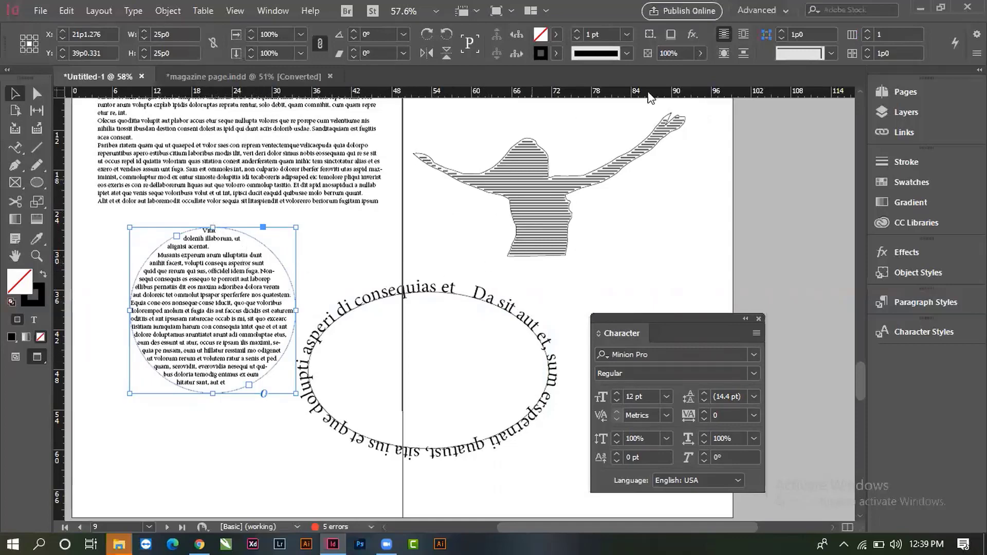
# - Shift the silhouette text slightly right, the circular text frame to X 18p11.776, Y 39p6, and the path-text ellipse to X 54p6.976, Y 50p8.431
pyautogui.moveTo(525, 221)
pyautogui.mouseDown()
pyautogui.moveTo(546, 212)
pyautogui.moveTo(543, 220)
pyautogui.mouseUp()
pyautogui.moveTo(225, 309); pyautogui.dragTo(211, 311)
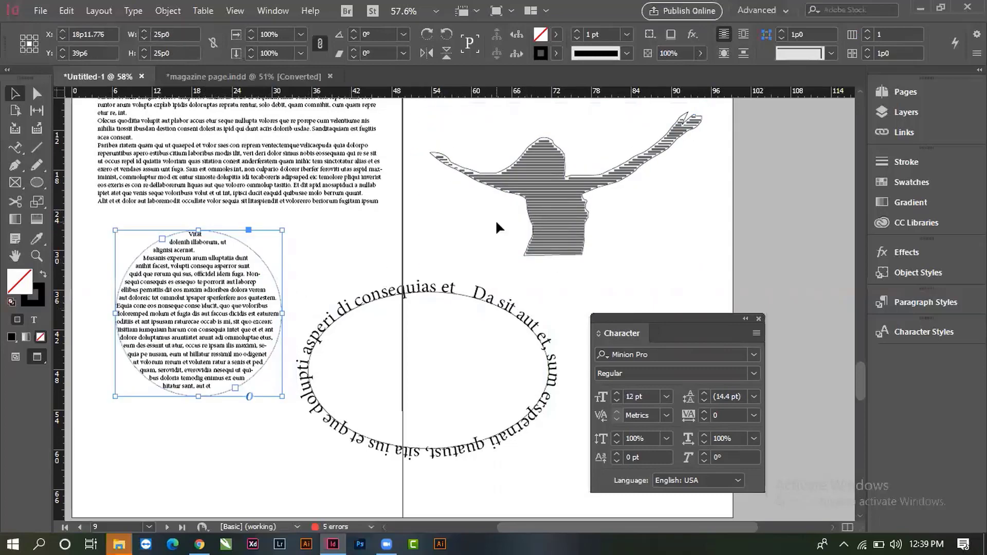
pyautogui.click(495, 441)
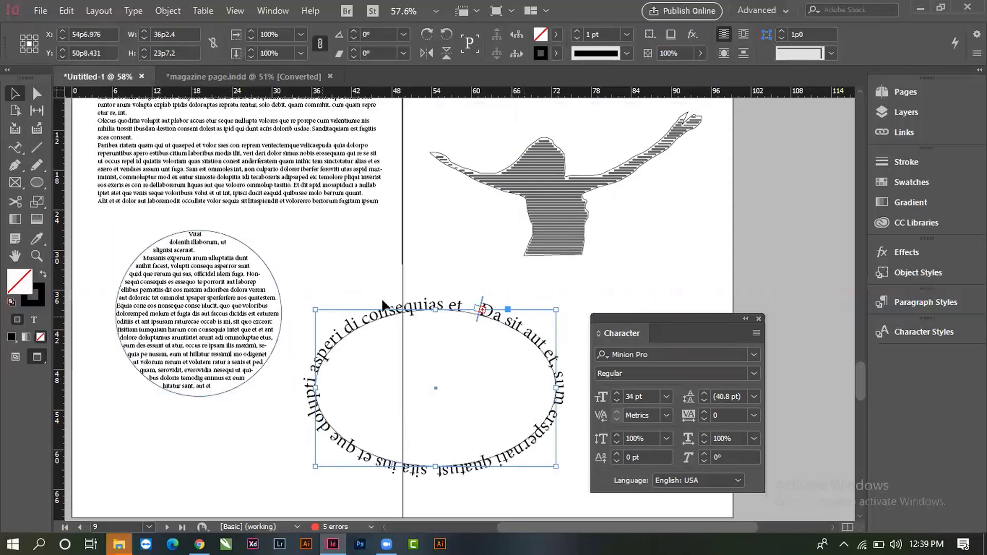
pyautogui.scroll(-15, 493, 280)
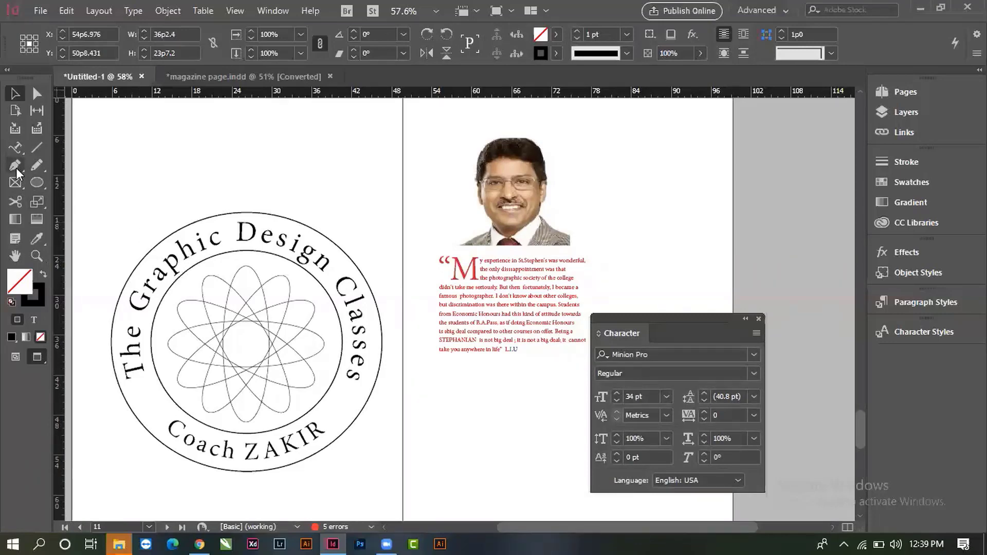
pyautogui.click(37, 202)
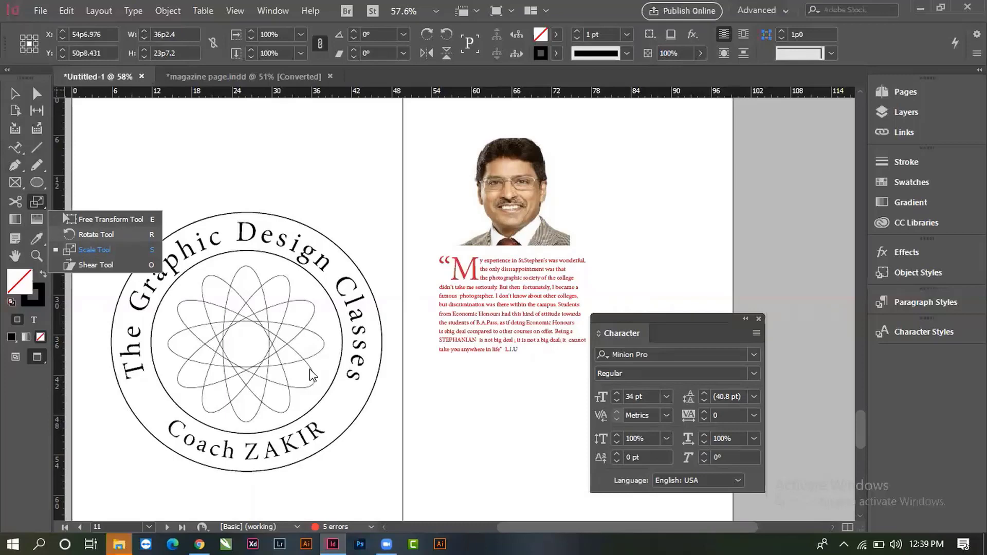
pyautogui.click(658, 320)
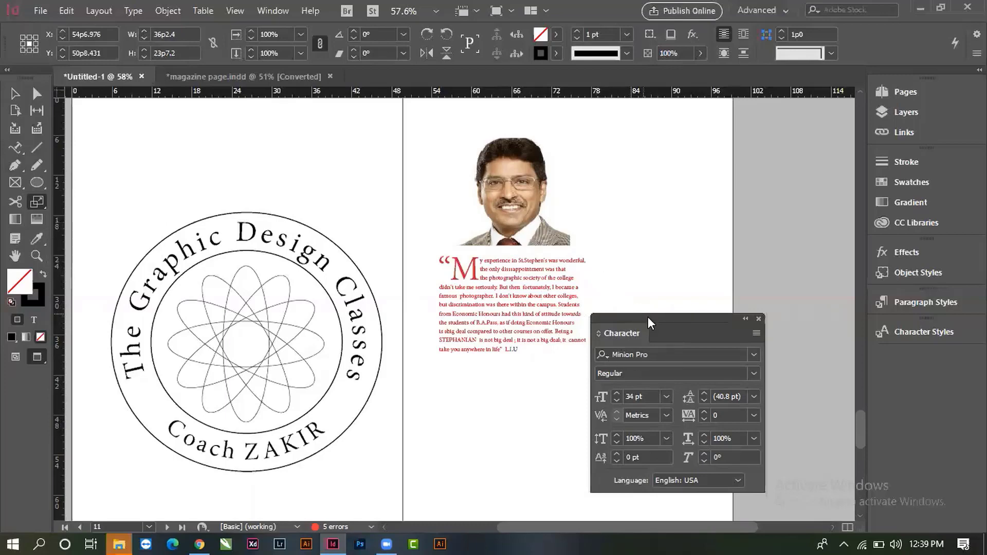
# - Bring the Character tracking setting and the Align and Pathfinder options into view over the page
pyautogui.moveTo(648, 316); pyautogui.dragTo(602, 237)
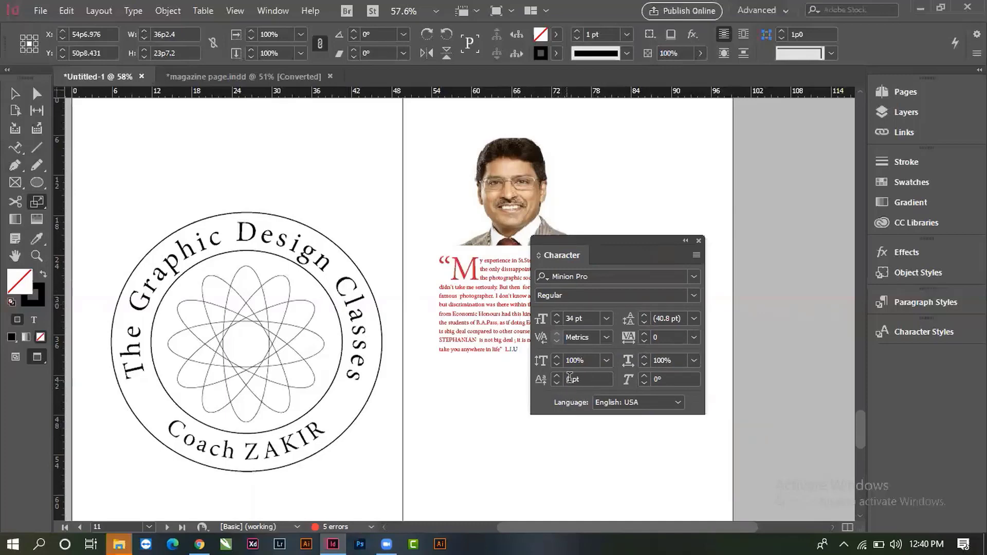
pyautogui.doubleClick(664, 337)
pyautogui.hotkey('shift', 'F7')
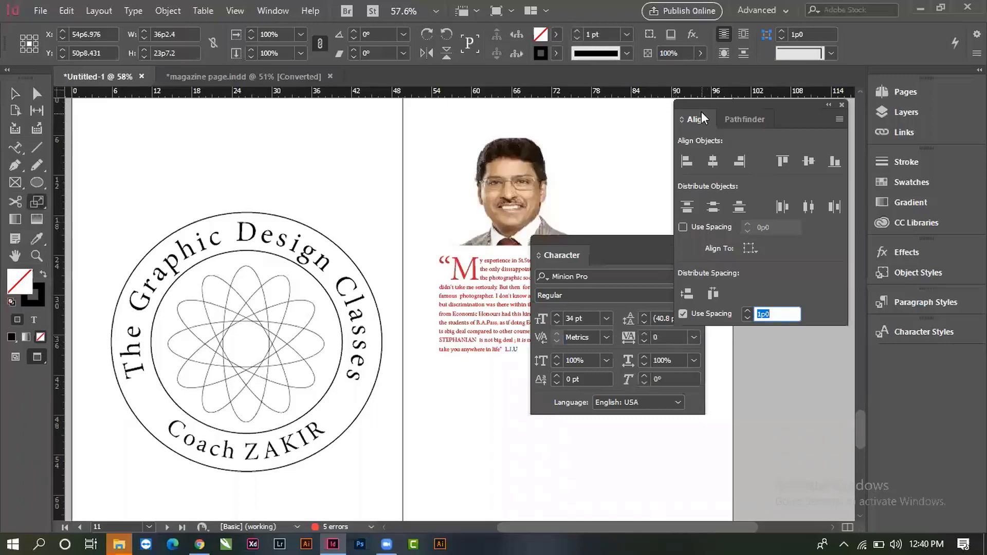
pyautogui.moveTo(701, 106); pyautogui.dragTo(596, 104)
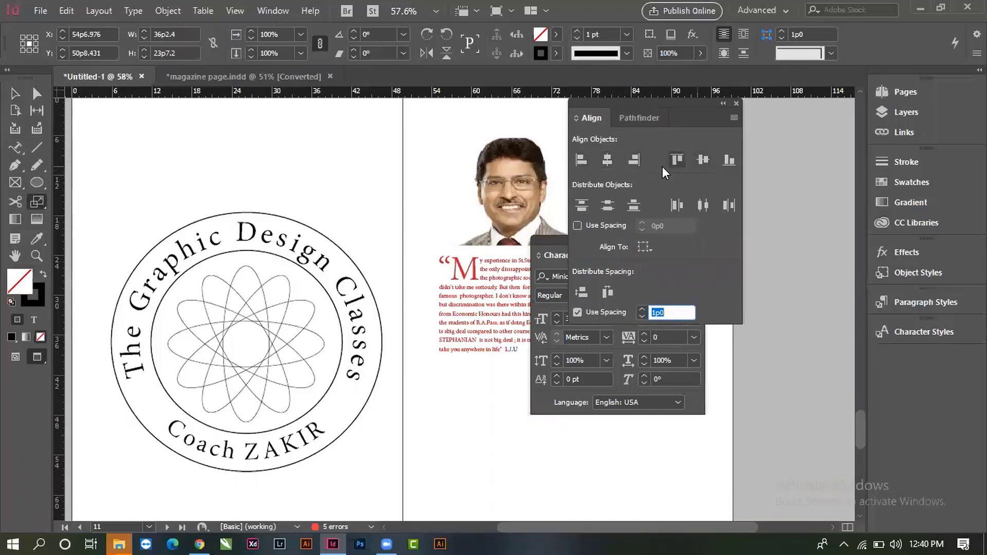
# - Close the floating Align and Character options and leave nothing selected on the emblem spread
pyautogui.click(736, 103)
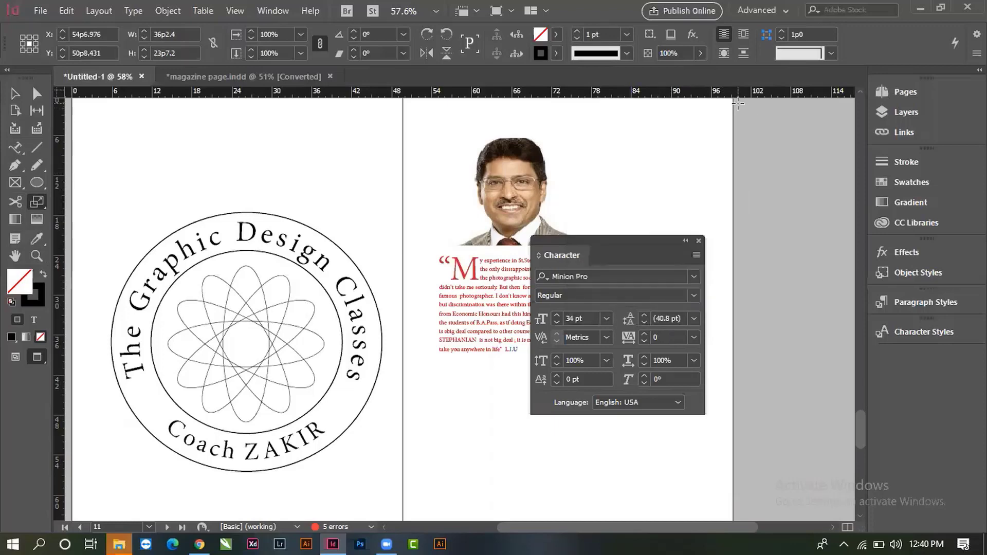
pyautogui.click(12, 95)
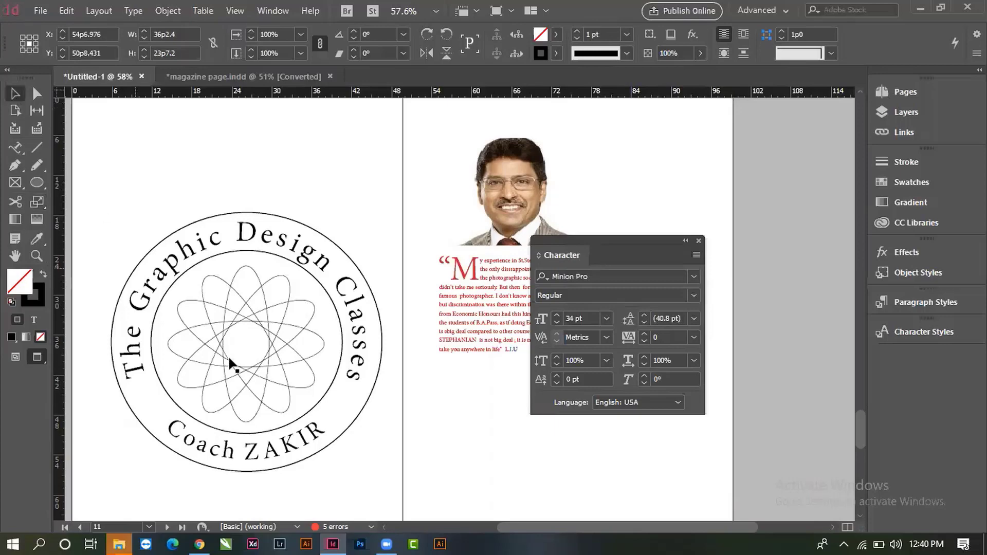
pyautogui.click(242, 316)
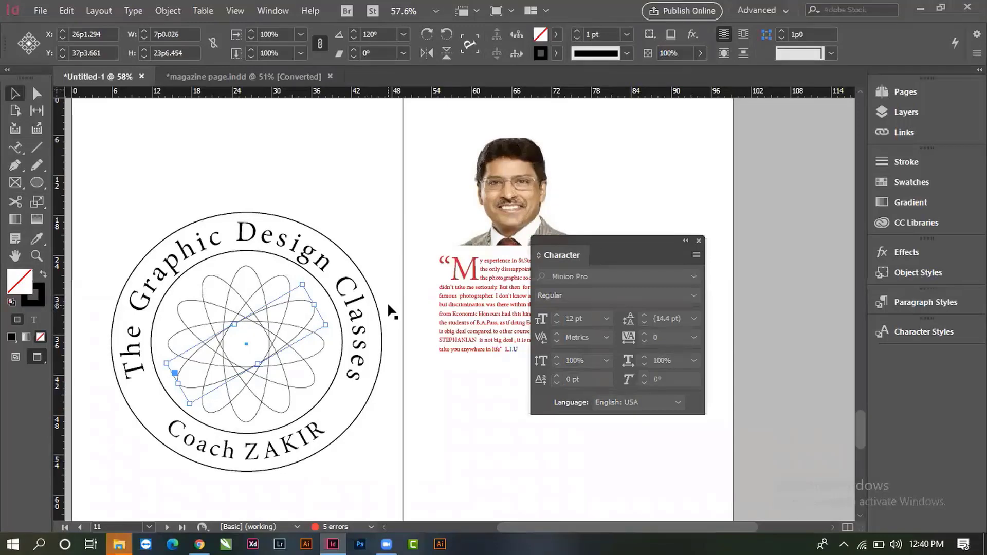
pyautogui.moveTo(615, 252); pyautogui.dragTo(674, 112)
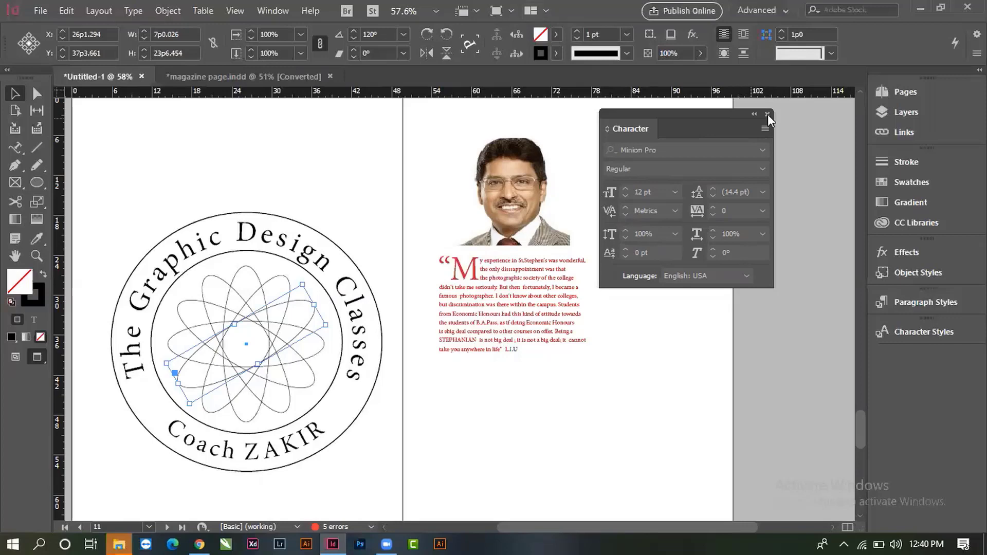
pyautogui.moveTo(708, 121); pyautogui.dragTo(754, 248)
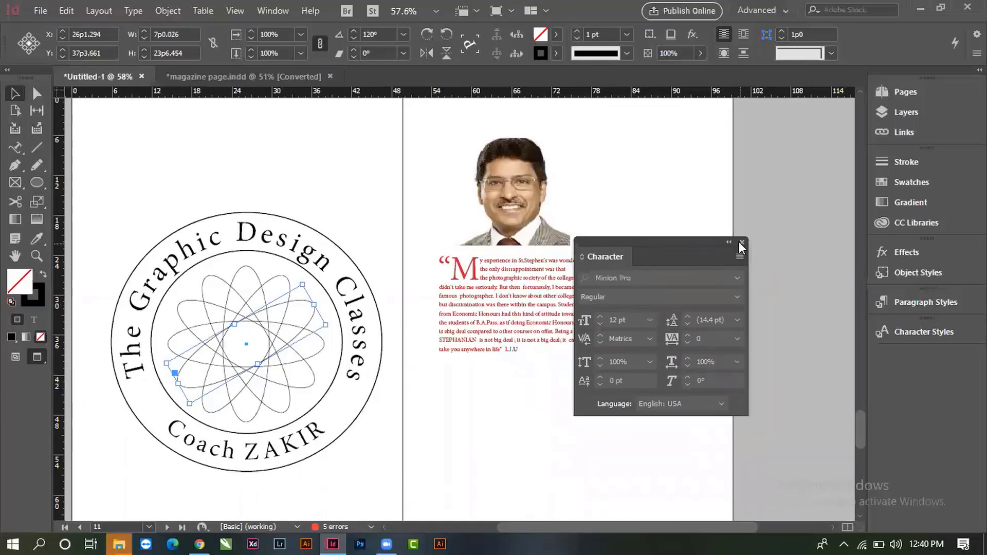
pyautogui.click(742, 242)
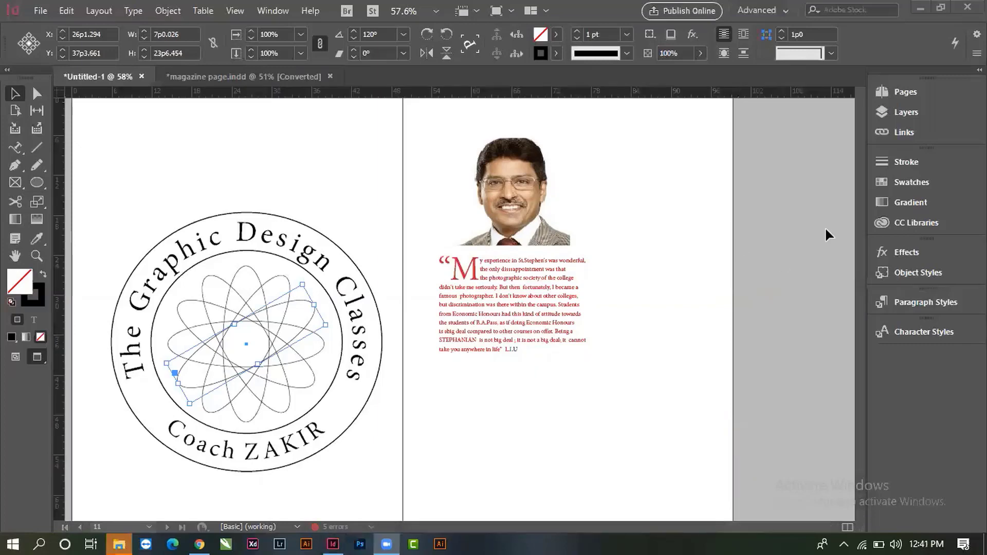
pyautogui.click(637, 409)
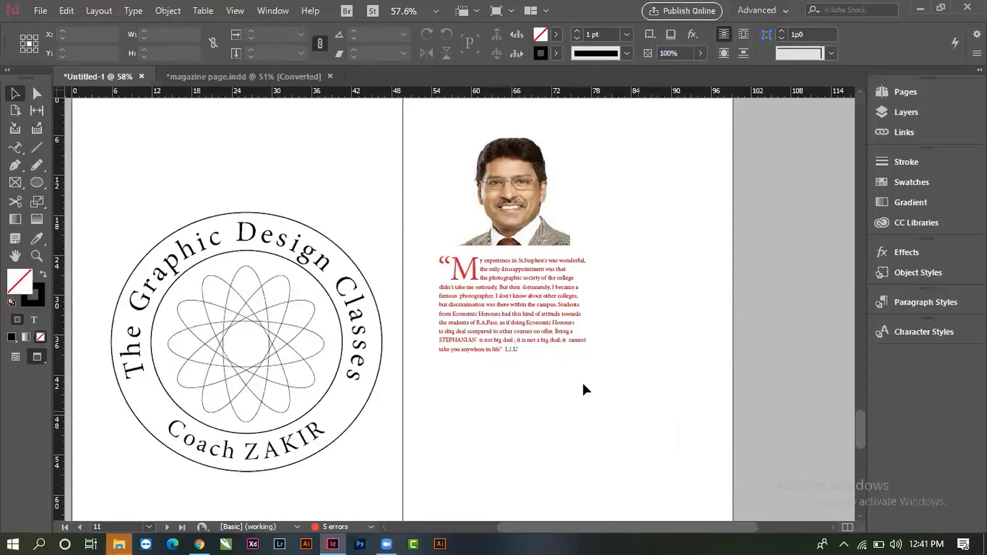
# - On the shaped-text spread, shift the text-filled silhouette slightly to X 72p7.856, Y 22p1.38 and deselect it
pyautogui.hotkey('ctrl', '-')
pyautogui.hotkey('ctrl', '-')
pyautogui.hotkey('ctrl', '-')
pyautogui.moveTo(596, 438); pyautogui.dragTo(566, 380)
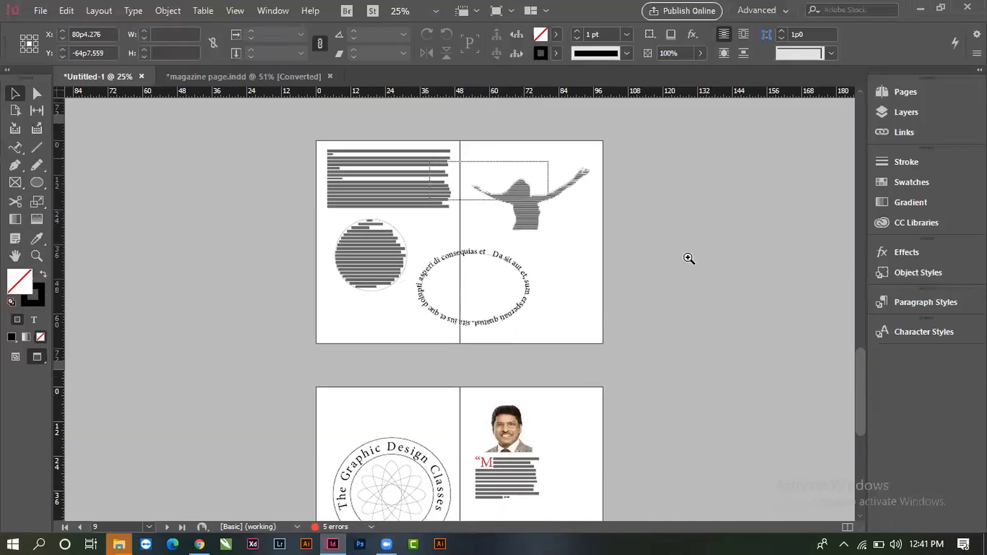
pyautogui.hotkey('ctrl', '=')
pyautogui.hscroll(-3, 572, 298)
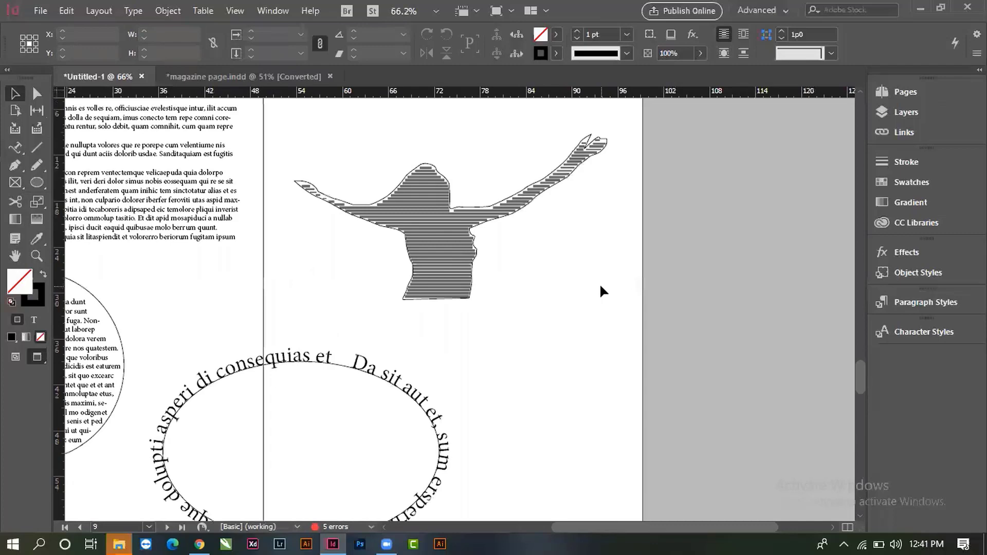
pyautogui.hotkey('ctrl', '=')
pyautogui.hotkey('ctrl', '=')
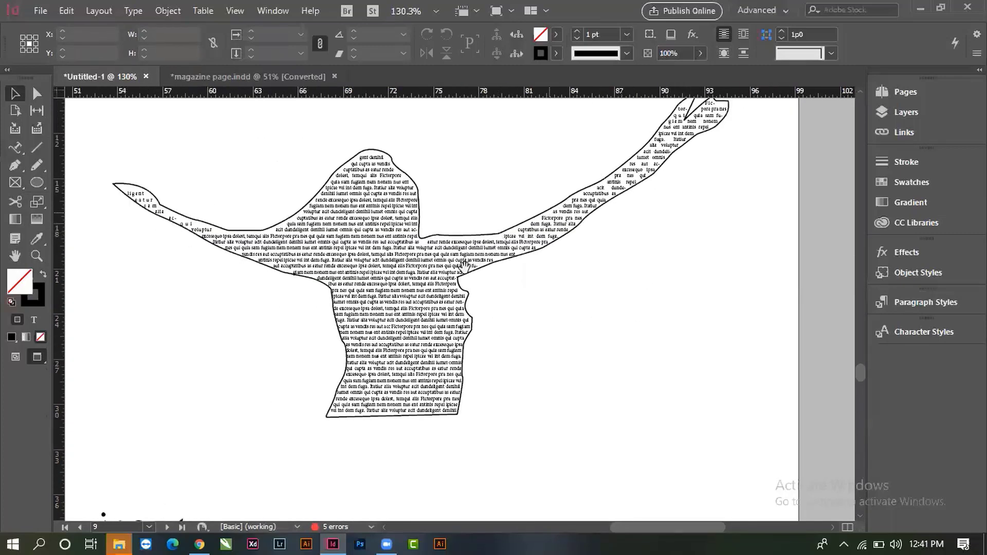
pyautogui.hscroll(-3, 422, 316)
pyautogui.scroll(-1, 422, 316)
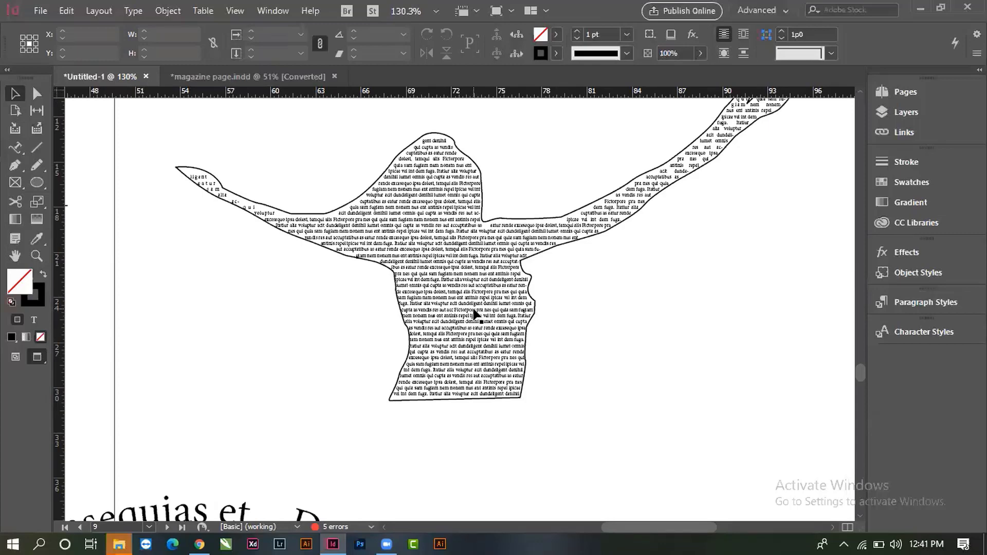
pyautogui.moveTo(474, 330); pyautogui.dragTo(453, 375)
pyautogui.moveTo(481, 327); pyautogui.dragTo(502, 392)
pyautogui.click(484, 457)
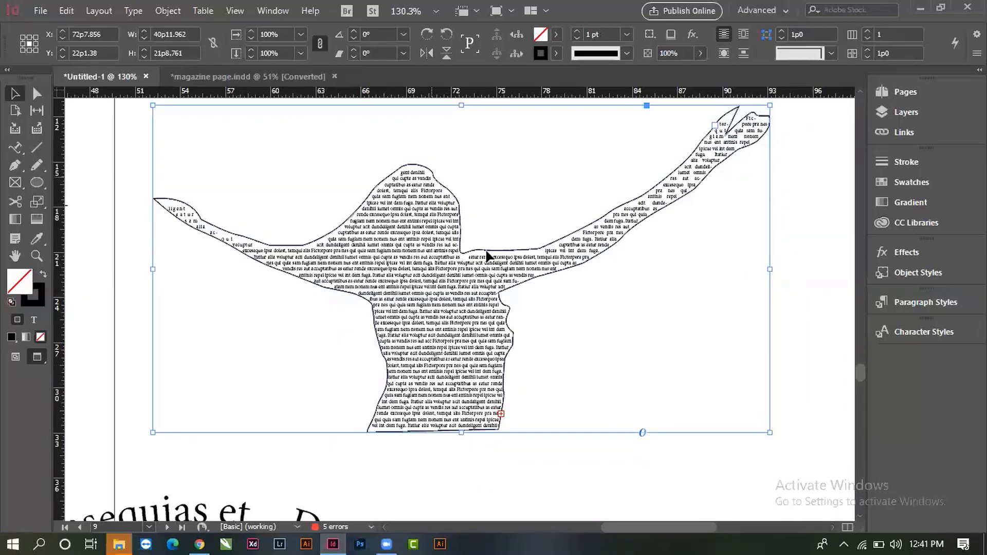
pyautogui.click(519, 459)
# - Look over the spreads with the shaped and path text, the placed photos, and the circular emblem beside the portrait quote
pyautogui.moveTo(545, 341); pyautogui.dragTo(402, 343)
pyautogui.keyDown('alt'); pyautogui.click(403, 342); pyautogui.keyUp('alt')
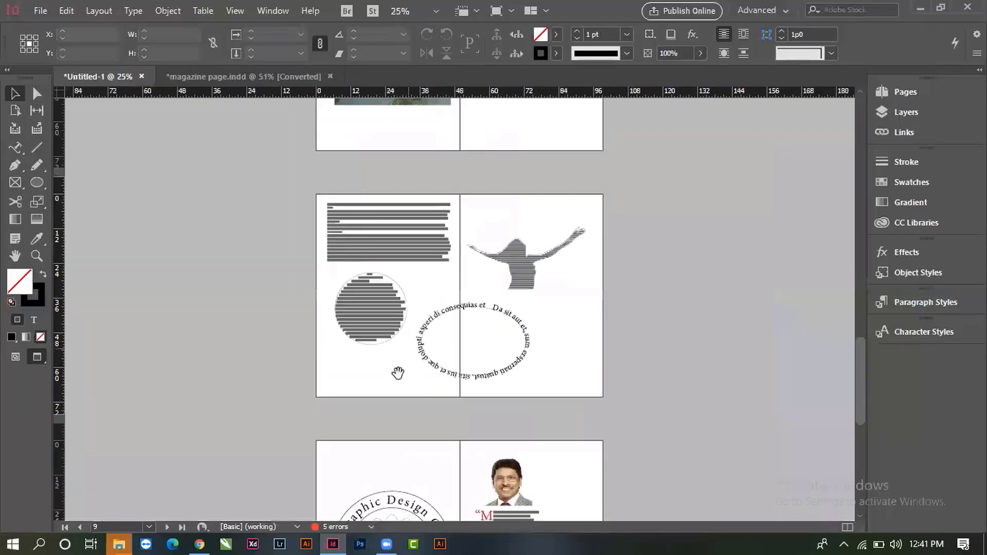
pyautogui.moveTo(271, 197); pyautogui.dragTo(689, 369)
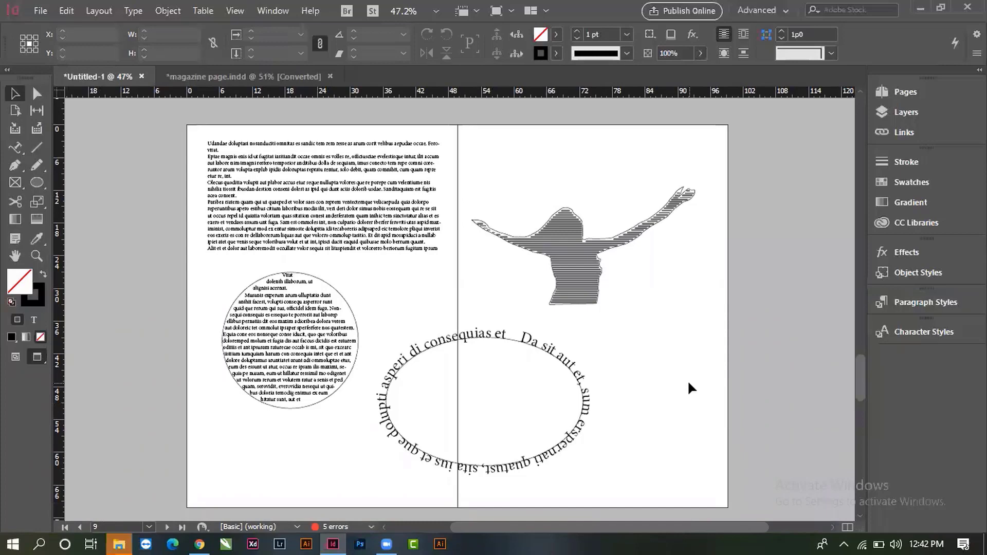
pyautogui.scroll(10, 687, 381)
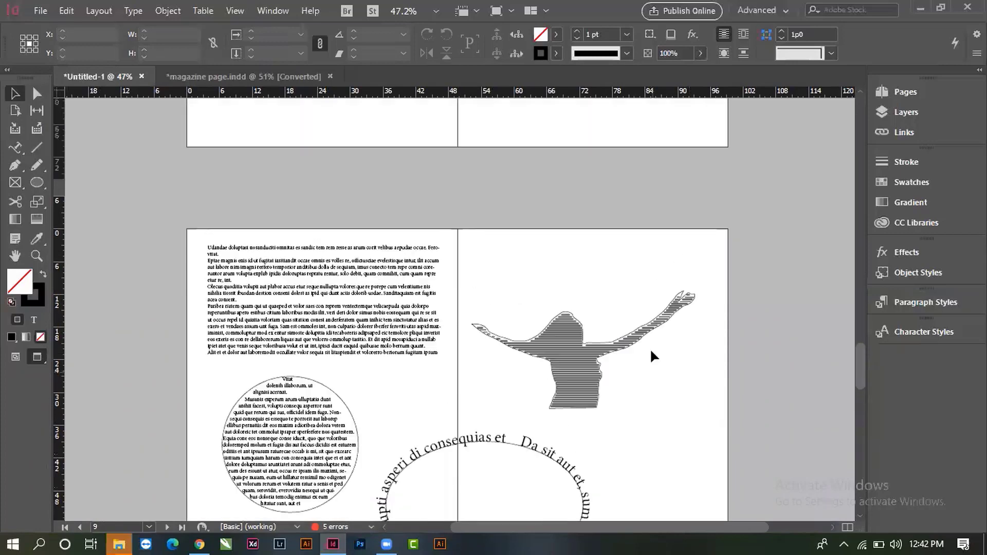
pyautogui.scroll(4, 648, 339)
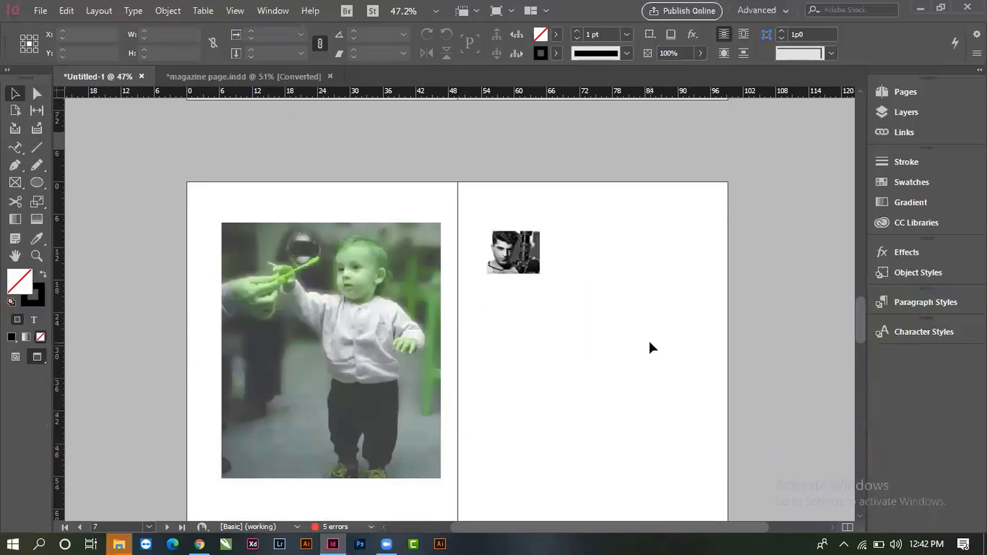
pyautogui.scroll(-10, 665, 298)
pyautogui.scroll(-5, 673, 310)
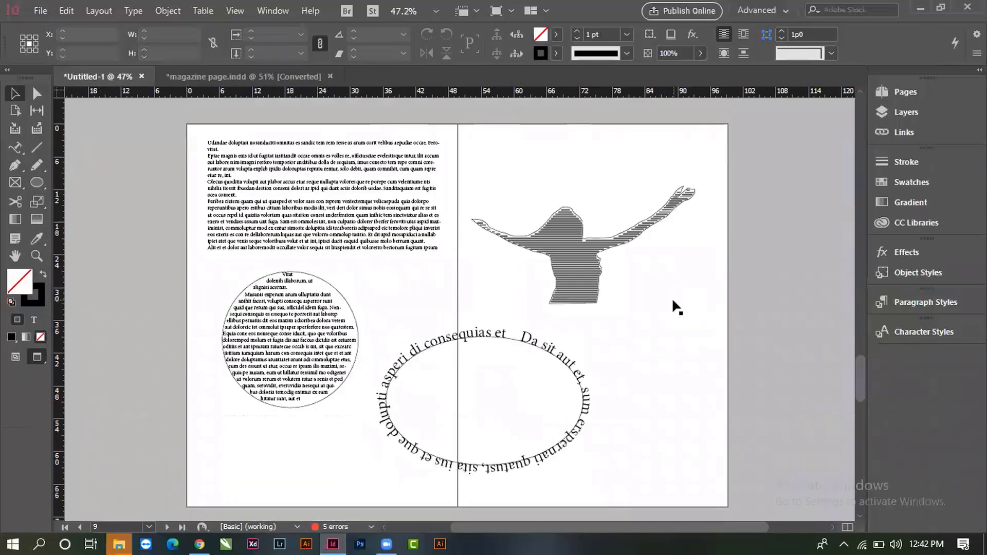
pyautogui.scroll(-10, 534, 303)
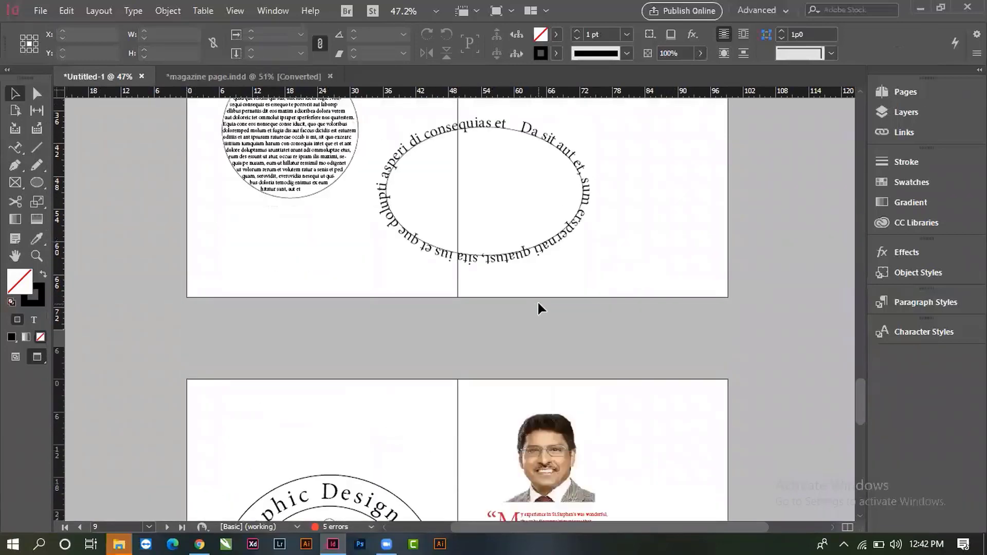
pyautogui.scroll(-2, 538, 301)
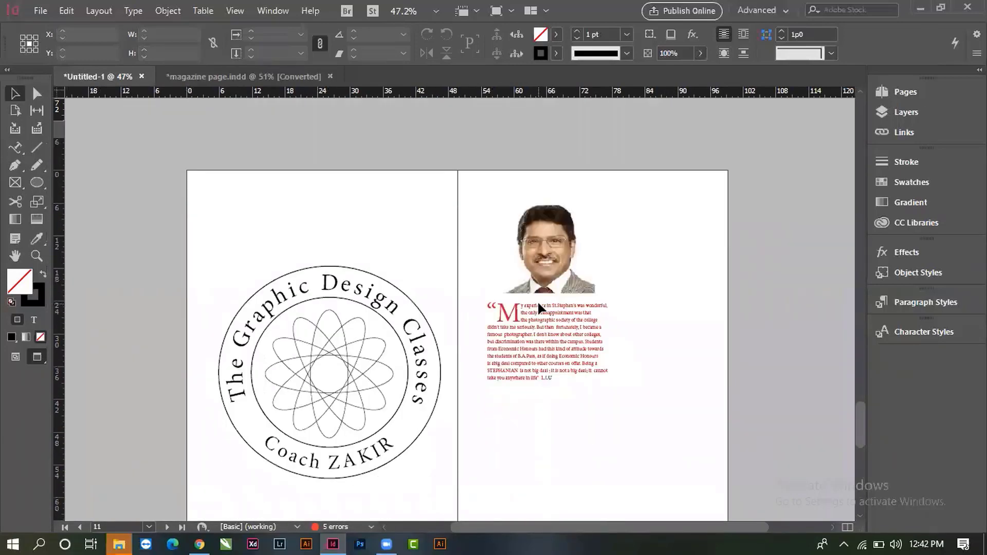